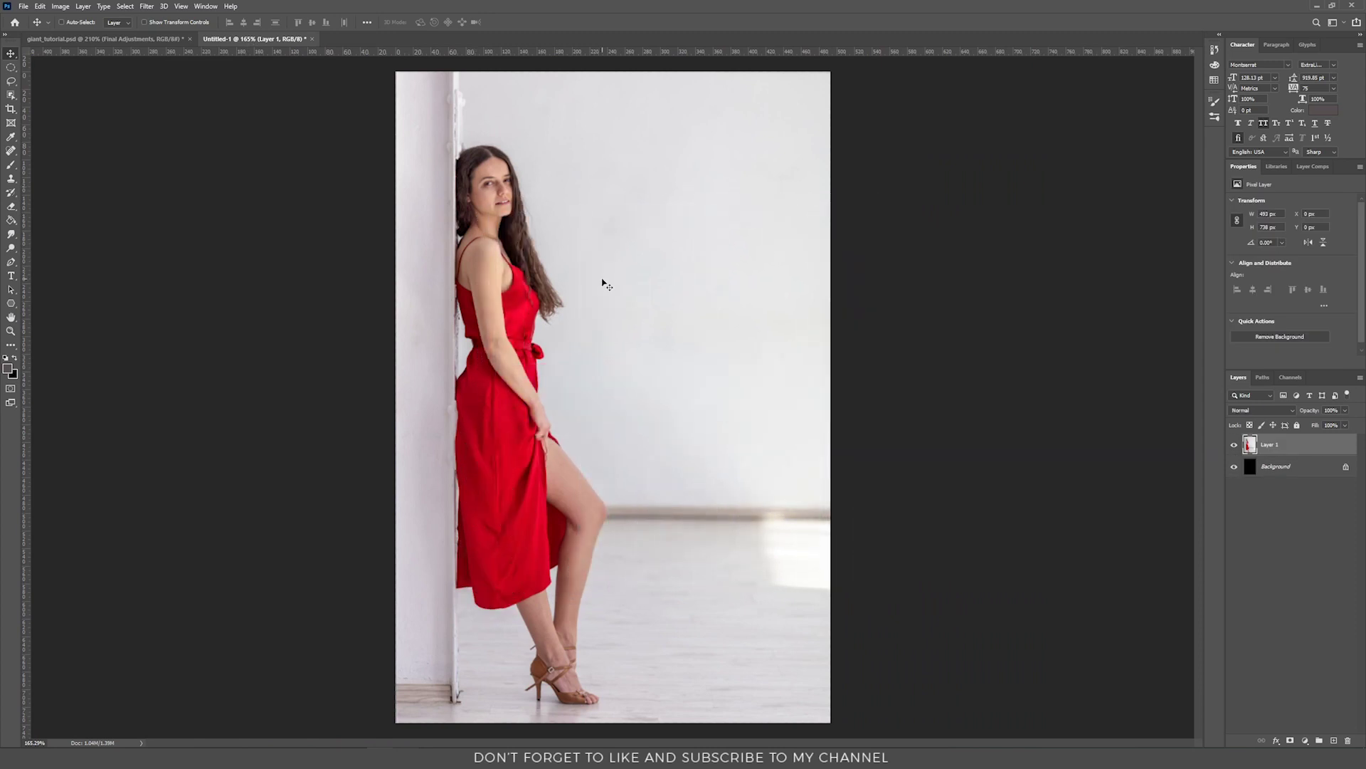
Step: Pan around the woman photo and briefly check the city composite document
{"action": "scroll", "coordinate": [580, 400], "scroll_direction": "up", "scroll_amount": 5}
{"action": "left_click_drag", "start_coordinate": [581, 407], "coordinate": [607, 271]}
{"action": "scroll", "coordinate": [607, 271], "scroll_direction": "down", "scroll_amount": 5}
{"action": "scroll", "coordinate": [607, 273], "scroll_direction": "down", "scroll_amount": 1}
{"action": "key", "text": "ctrl+Tab"}
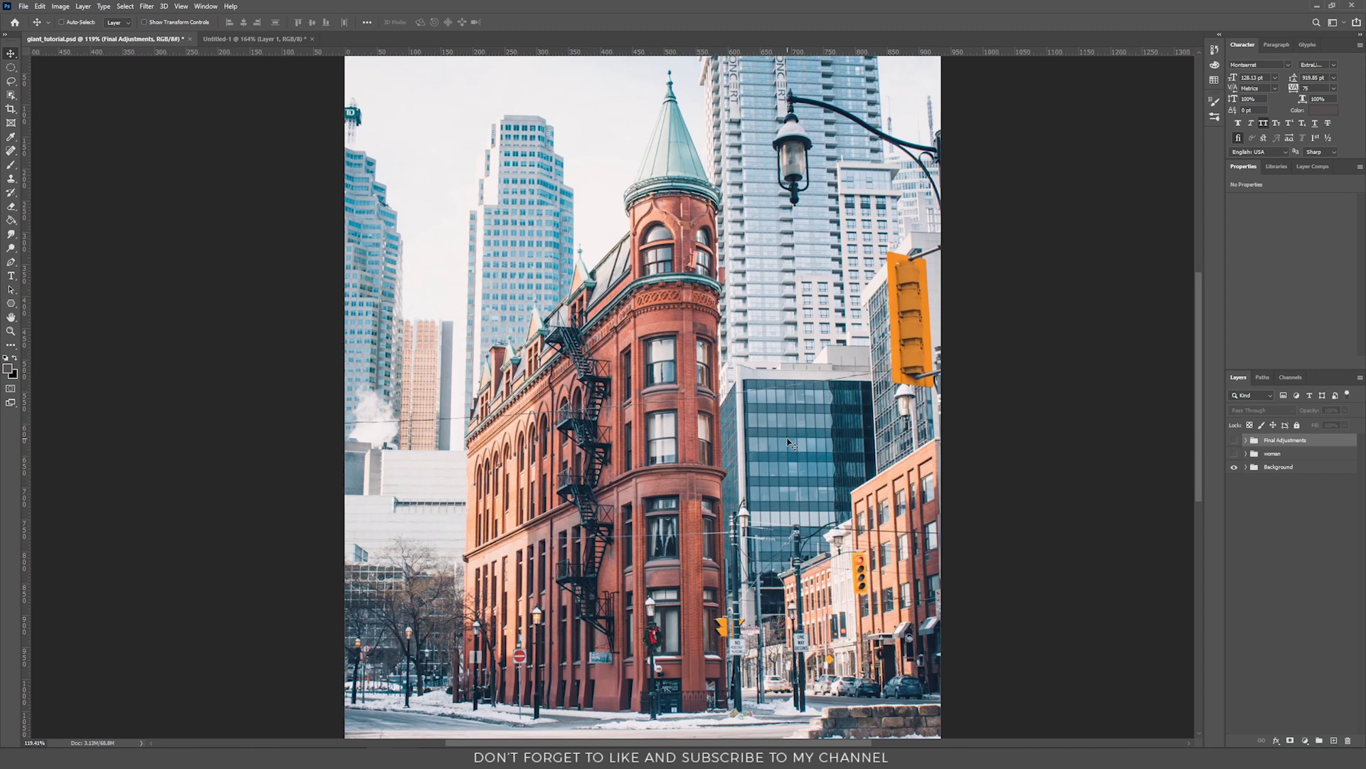
{"action": "key", "text": "ctrl+Tab"}
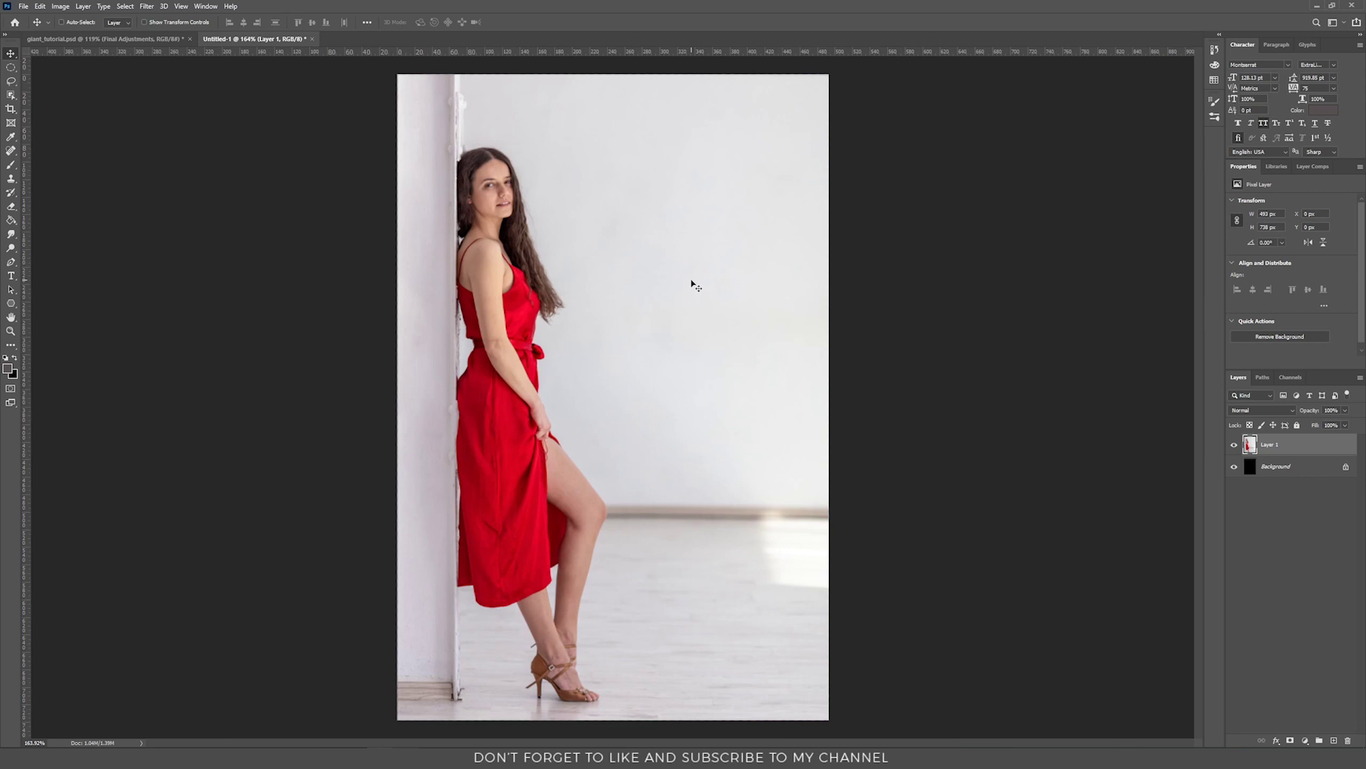
Step: Try masking the woman with Object Selection, then undo the mask
{"action": "key", "text": "w"}
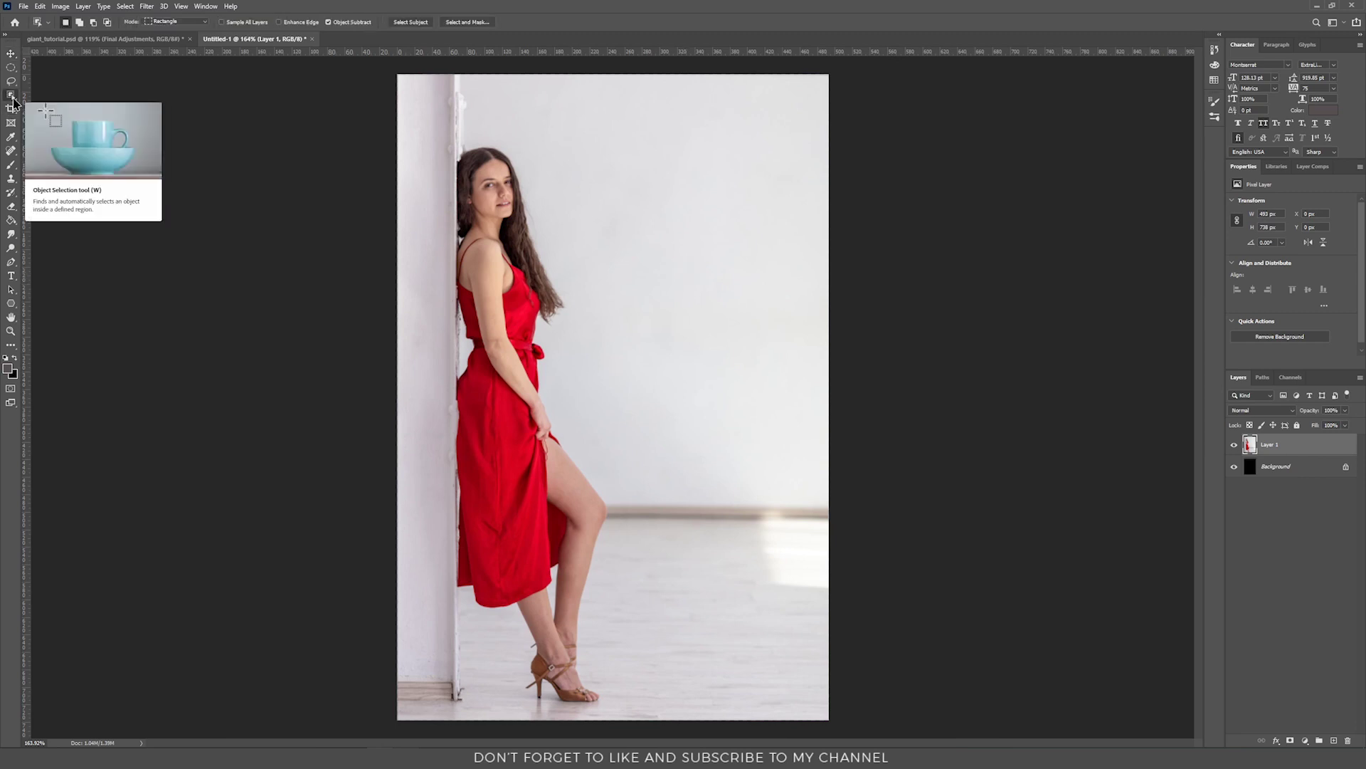
{"action": "left_click_drag", "start_coordinate": [427, 140], "coordinate": [698, 493]}
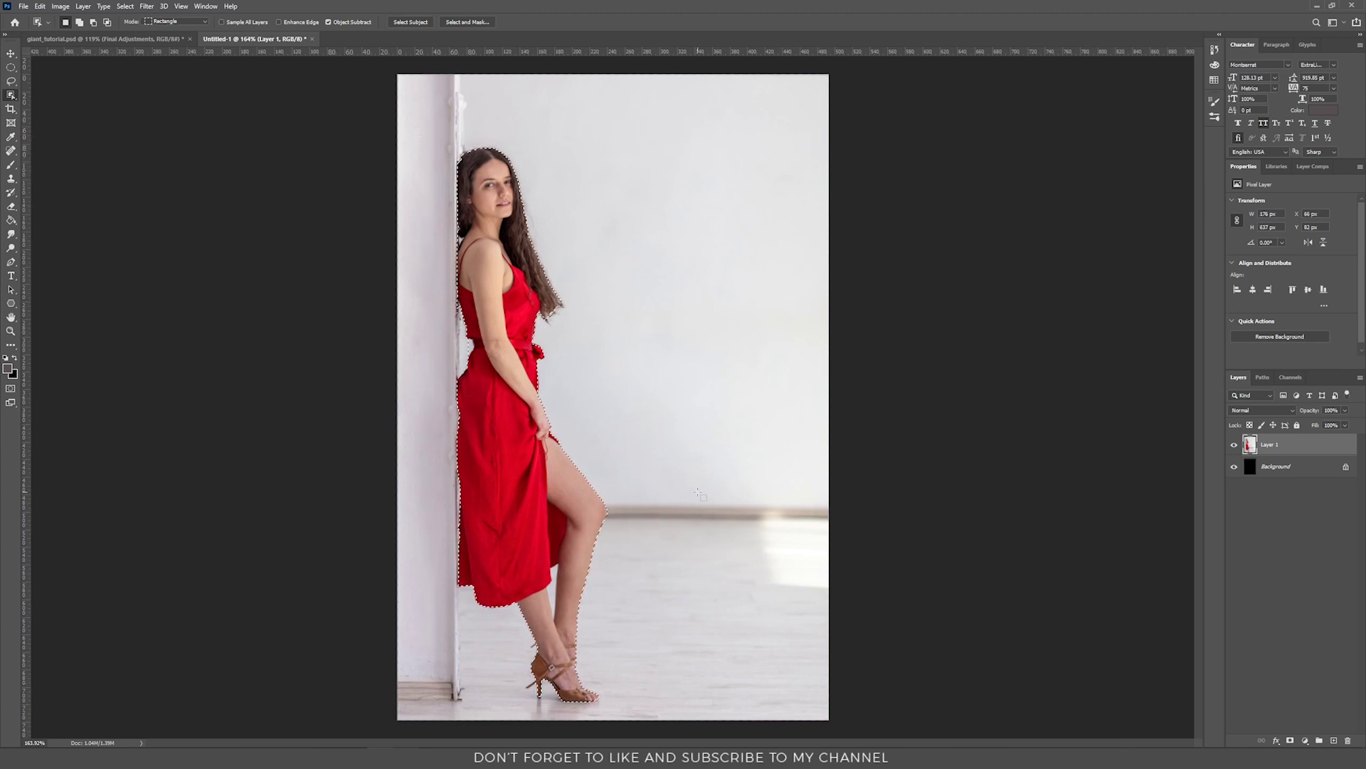
{"action": "left_click", "coordinate": [1289, 741]}
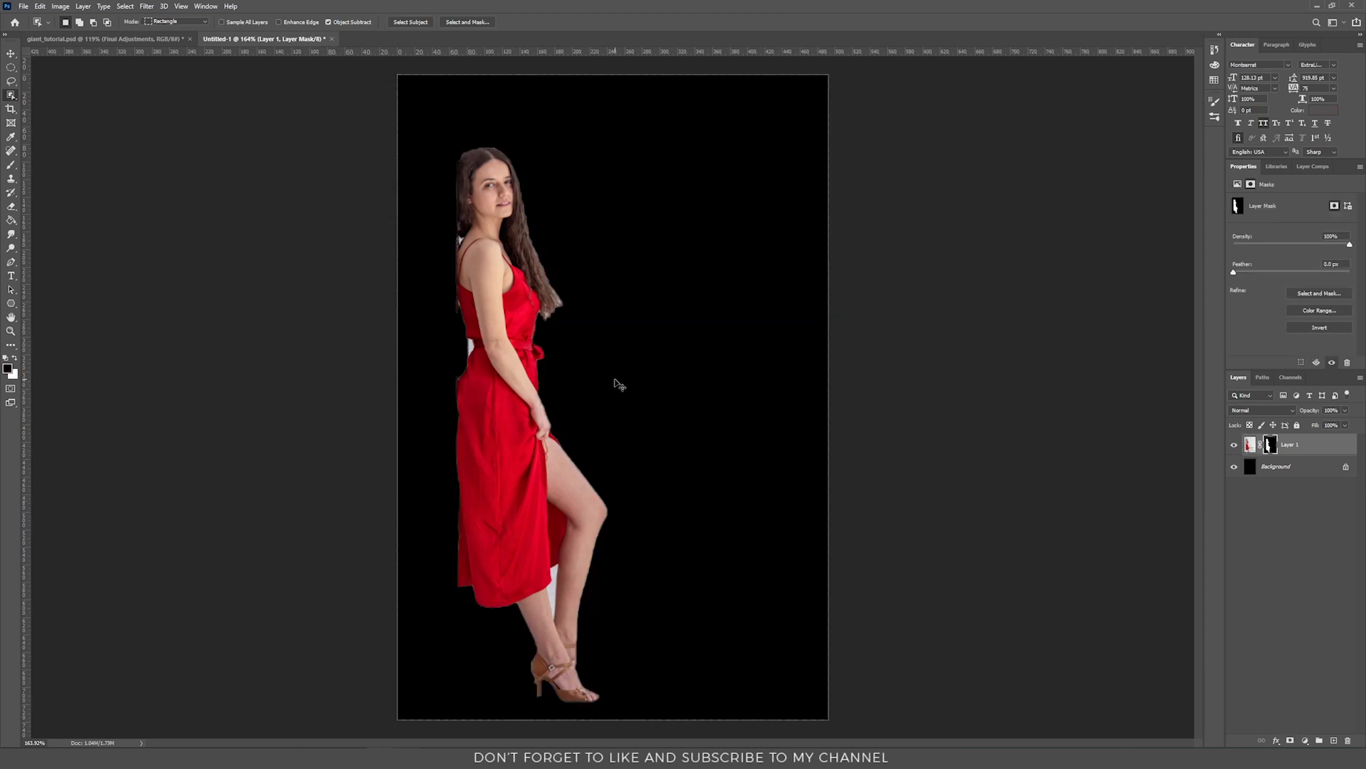
{"action": "key", "text": "ctrl+z"}
Step: Start a Pen path at the shoe heel, tracing around the sole and up the shin
{"action": "key", "text": "p"}
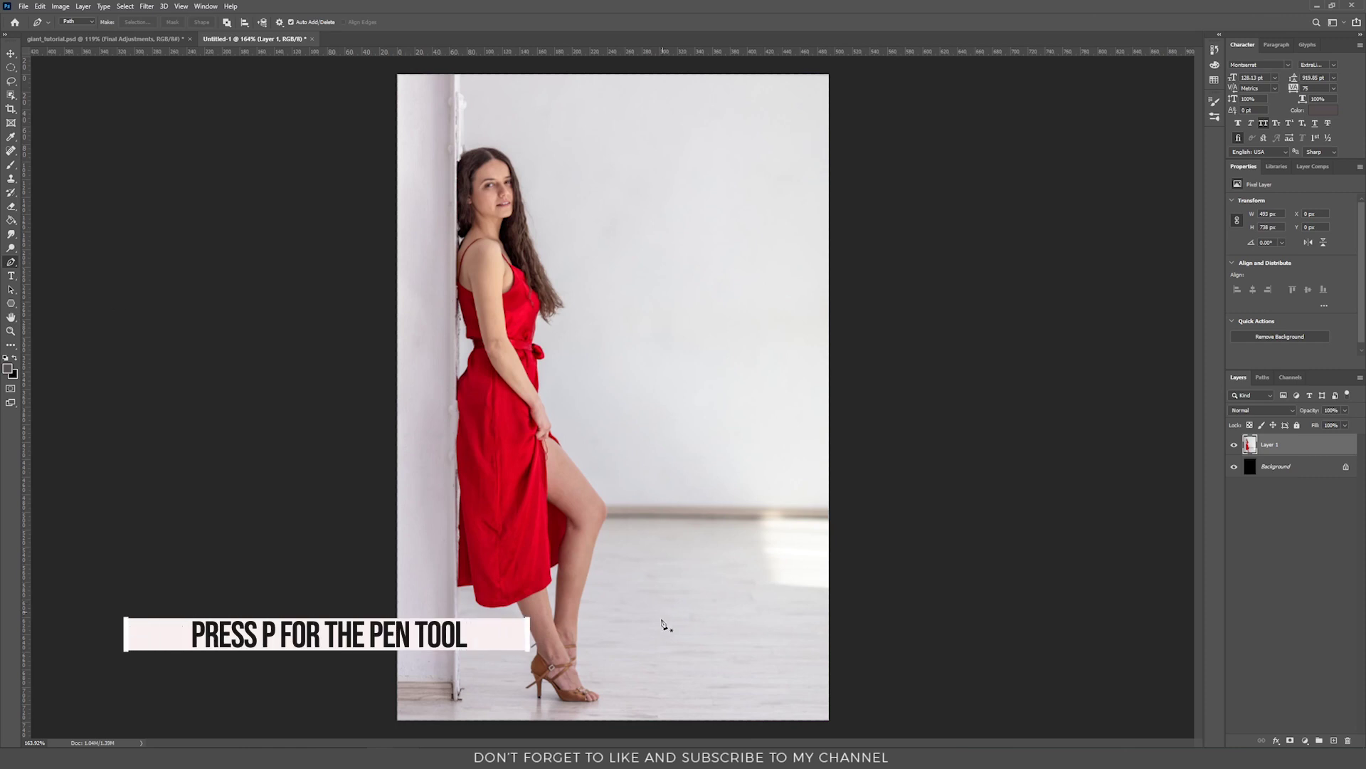
{"action": "scroll", "coordinate": [558, 689], "scroll_direction": "up", "scroll_amount": 5}
{"action": "left_click_drag", "start_coordinate": [567, 633], "coordinate": [533, 448]}
{"action": "left_click", "coordinate": [513, 523]}
{"action": "left_click", "coordinate": [539, 534]}
{"action": "left_click", "coordinate": [544, 553]}
{"action": "left_click", "coordinate": [561, 564]}
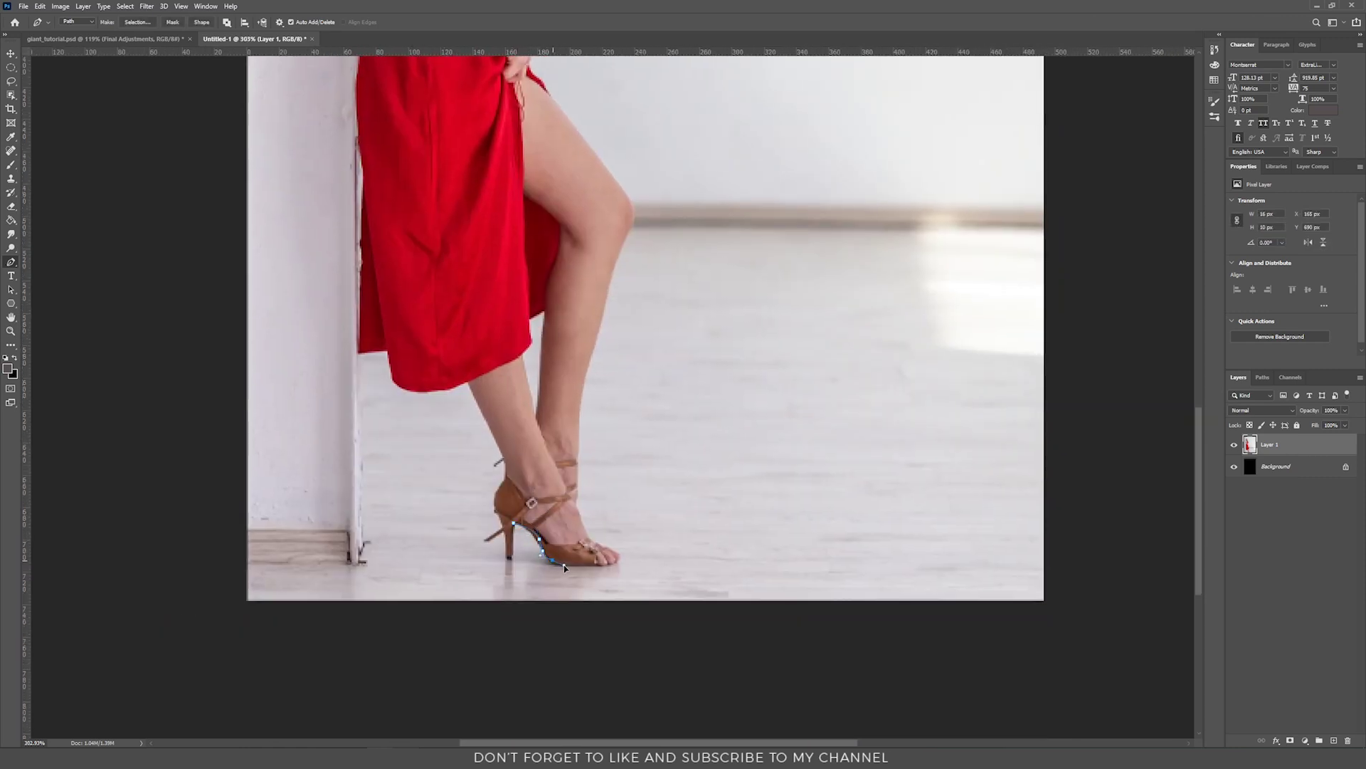
{"action": "left_click", "coordinate": [596, 565]}
{"action": "left_click", "coordinate": [620, 556]}
{"action": "left_click", "coordinate": [600, 548]}
{"action": "left_click", "coordinate": [586, 534]}
{"action": "left_click", "coordinate": [577, 508]}
{"action": "left_click", "coordinate": [575, 491]}
{"action": "left_click", "coordinate": [584, 379]}
{"action": "left_click", "coordinate": [587, 368]}
{"action": "left_click", "coordinate": [610, 283]}
{"action": "left_click", "coordinate": [614, 265]}
Step: Continue the path with curved points along the knee, thigh, arm and dress edge
{"action": "left_click_drag", "start_coordinate": [632, 225], "coordinate": [602, 485]}
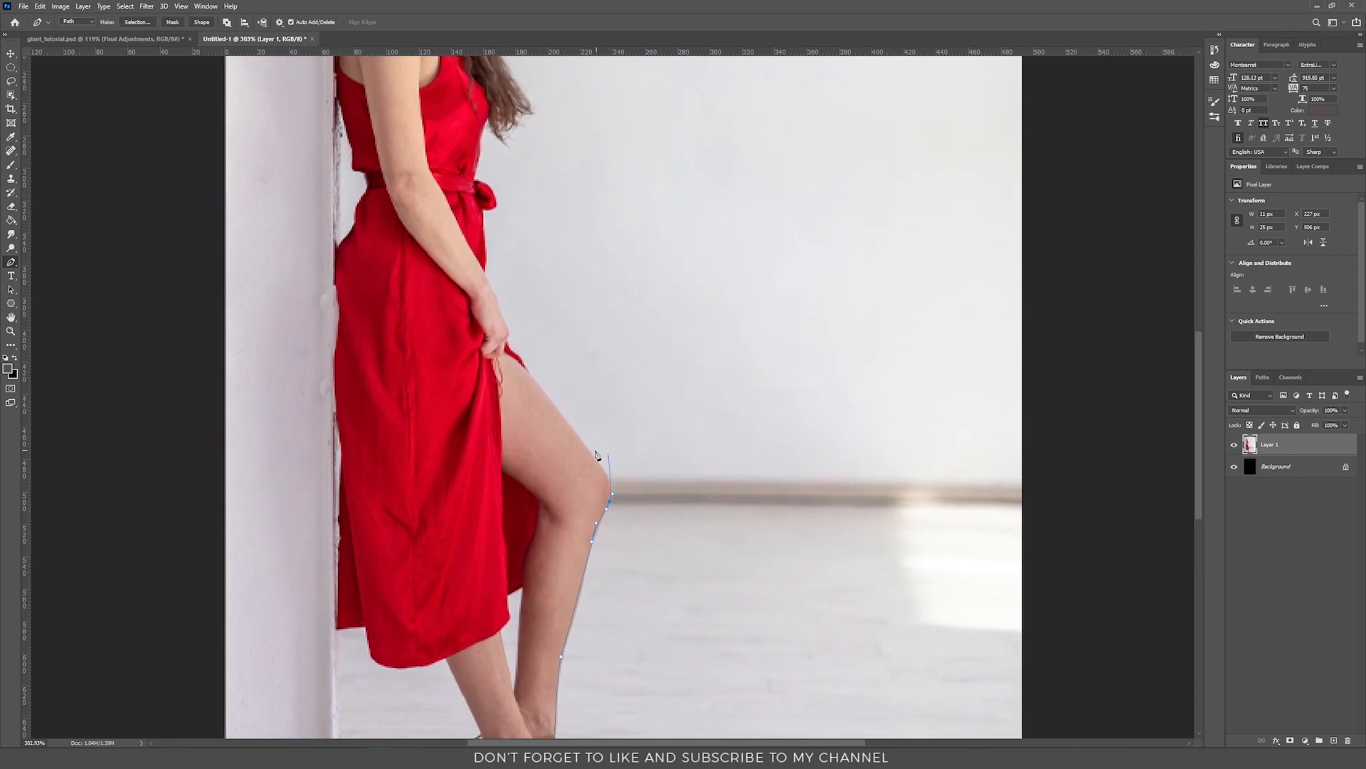
{"action": "left_click_drag", "start_coordinate": [559, 417], "coordinate": [556, 407]}
{"action": "left_click", "coordinate": [528, 372]}
{"action": "left_click_drag", "start_coordinate": [520, 359], "coordinate": [506, 332]}
{"action": "left_click", "coordinate": [503, 320]}
{"action": "left_click", "coordinate": [493, 293]}
{"action": "left_click_drag", "start_coordinate": [488, 273], "coordinate": [489, 262]}
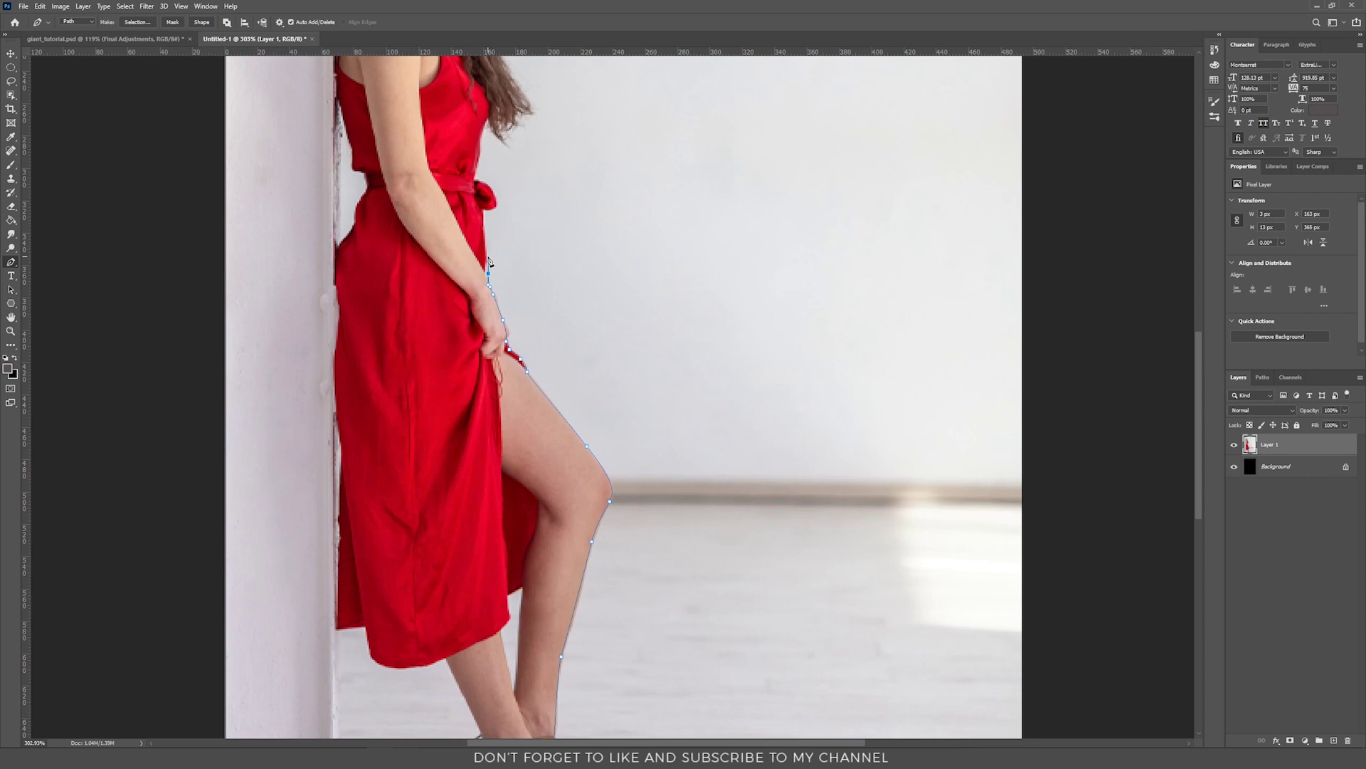
{"action": "left_click", "coordinate": [496, 202]}
{"action": "left_click", "coordinate": [476, 177]}
{"action": "left_click", "coordinate": [481, 143]}
Step: Extend the path past the hair, over the head and down the left side
{"action": "left_click_drag", "start_coordinate": [483, 139], "coordinate": [482, 300]}
{"action": "left_click_drag", "start_coordinate": [449, 345], "coordinate": [432, 395]}
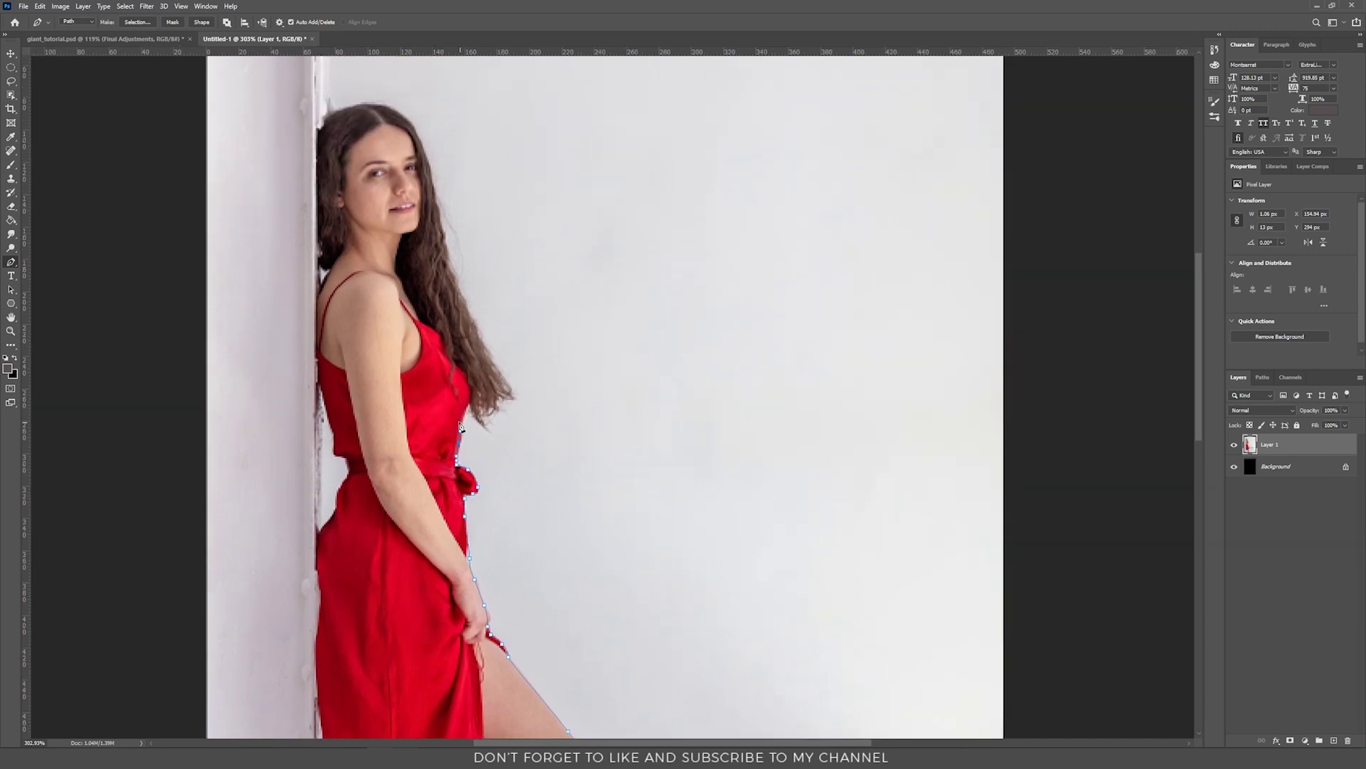
{"action": "left_click", "coordinate": [464, 416]}
{"action": "left_click_drag", "start_coordinate": [522, 373], "coordinate": [510, 340]}
{"action": "left_click_drag", "start_coordinate": [474, 293], "coordinate": [476, 276]}
{"action": "left_click_drag", "start_coordinate": [458, 214], "coordinate": [457, 201]}
{"action": "left_click_drag", "start_coordinate": [398, 105], "coordinate": [342, 97]}
{"action": "left_click_drag", "start_coordinate": [327, 106], "coordinate": [322, 113]}
{"action": "left_click_drag", "start_coordinate": [316, 128], "coordinate": [318, 148]}
{"action": "left_click", "coordinate": [318, 264]}
{"action": "left_click", "coordinate": [328, 272]}
{"action": "left_click_drag", "start_coordinate": [327, 402], "coordinate": [332, 419]}
{"action": "mouse_move", "coordinate": [334, 443]}
{"action": "left_mouse_down"}
{"action": "mouse_move", "coordinate": [381, 359]}
{"action": "mouse_move", "coordinate": [407, 181]}
{"action": "left_mouse_up"}
Step: Trace the waist, dress hem, other leg and shoe strap, closing the path at the heel
{"action": "left_click", "coordinate": [392, 371]}
{"action": "left_click_drag", "start_coordinate": [405, 443], "coordinate": [404, 461]}
{"action": "left_click", "coordinate": [405, 547]}
{"action": "left_click", "coordinate": [430, 541]}
{"action": "left_click_drag", "start_coordinate": [531, 612], "coordinate": [533, 616]}
{"action": "mouse_move", "coordinate": [549, 655]}
{"action": "left_mouse_down"}
{"action": "mouse_move", "coordinate": [534, 523]}
{"action": "mouse_move", "coordinate": [525, 562]}
{"action": "left_mouse_up"}
{"action": "left_click", "coordinate": [533, 520]}
{"action": "left_click", "coordinate": [527, 572]}
{"action": "left_click", "coordinate": [516, 600]}
{"action": "left_click", "coordinate": [536, 617]}
{"action": "left_click", "coordinate": [542, 619]}
{"action": "left_click", "coordinate": [542, 592]}
{"action": "left_click", "coordinate": [544, 583]}
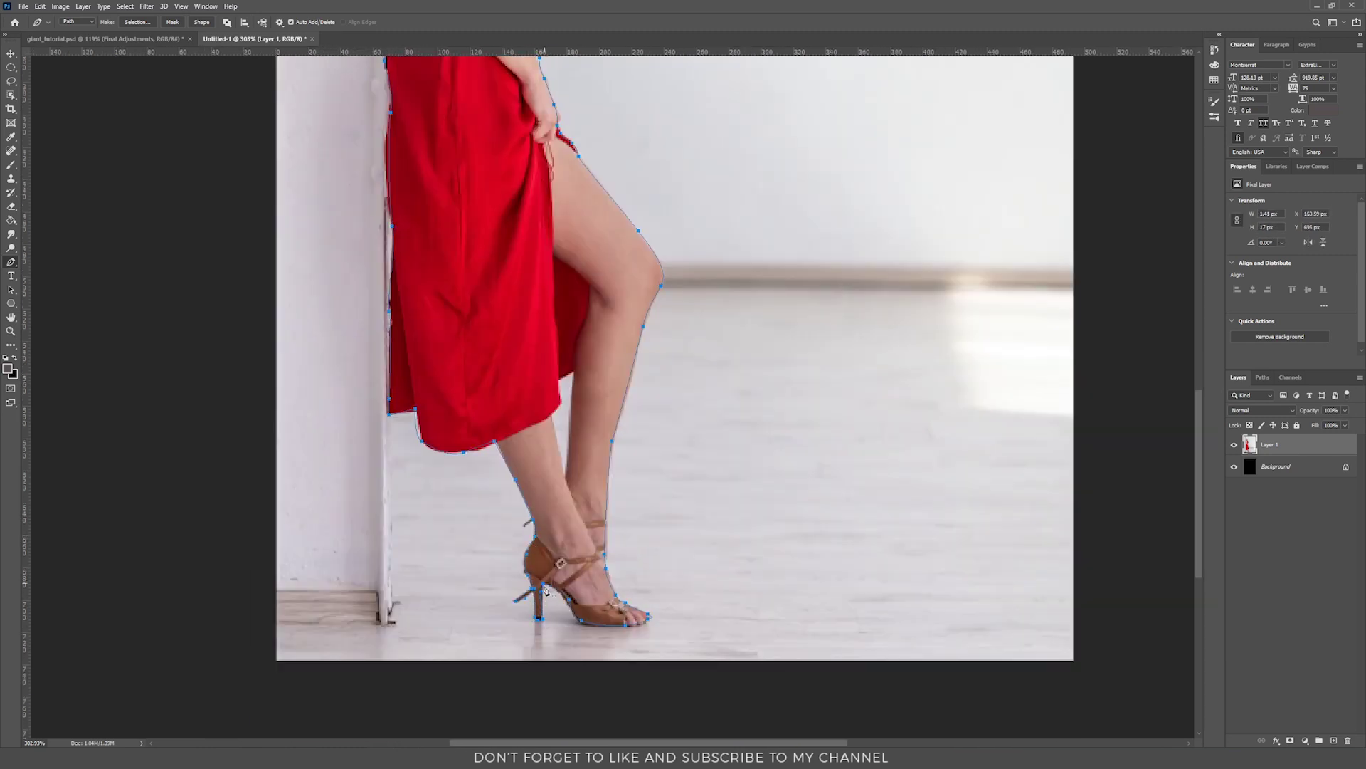
{"action": "left_click", "coordinate": [574, 372]}
{"action": "key", "text": "ctrl+0"}
Step: Convert the traced outline path into a selection and add it as Layer 1's mask
{"action": "key", "text": "a"}
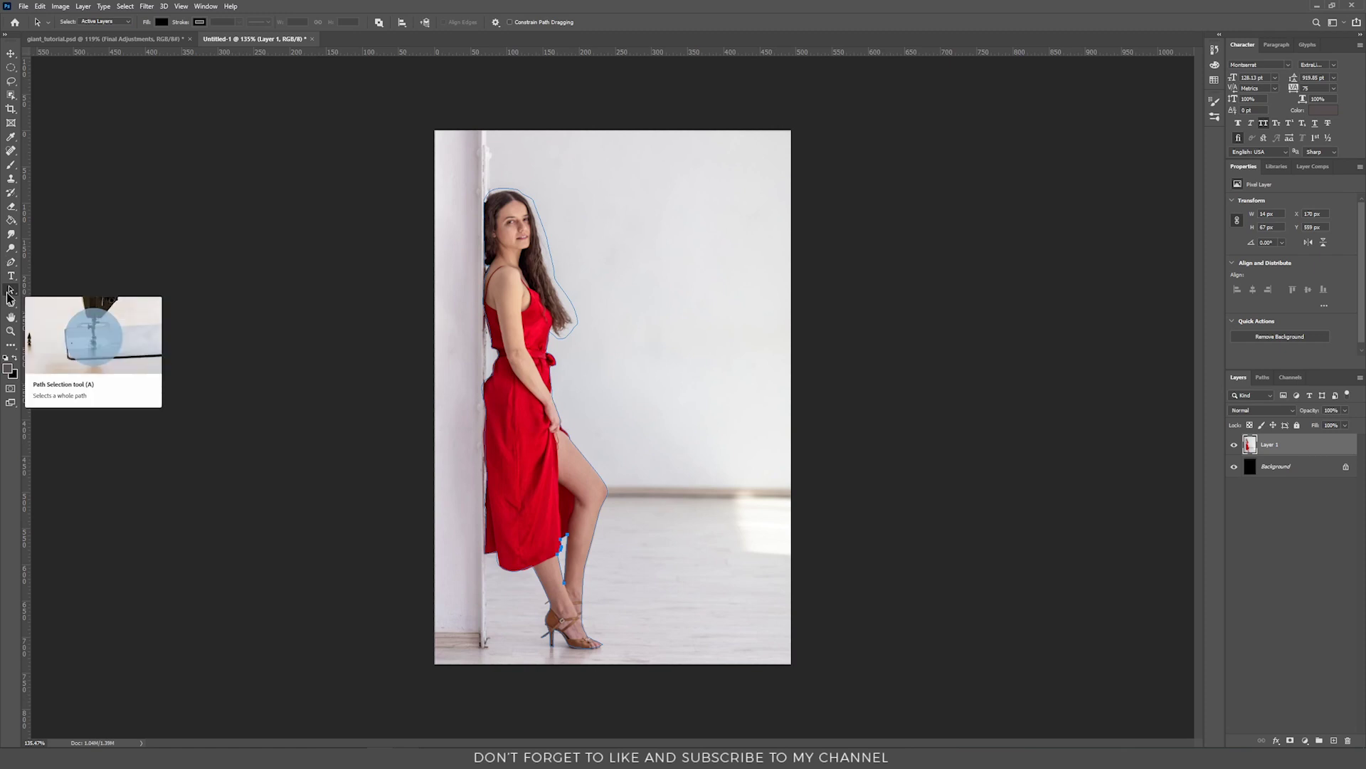
{"action": "left_click", "coordinate": [571, 300]}
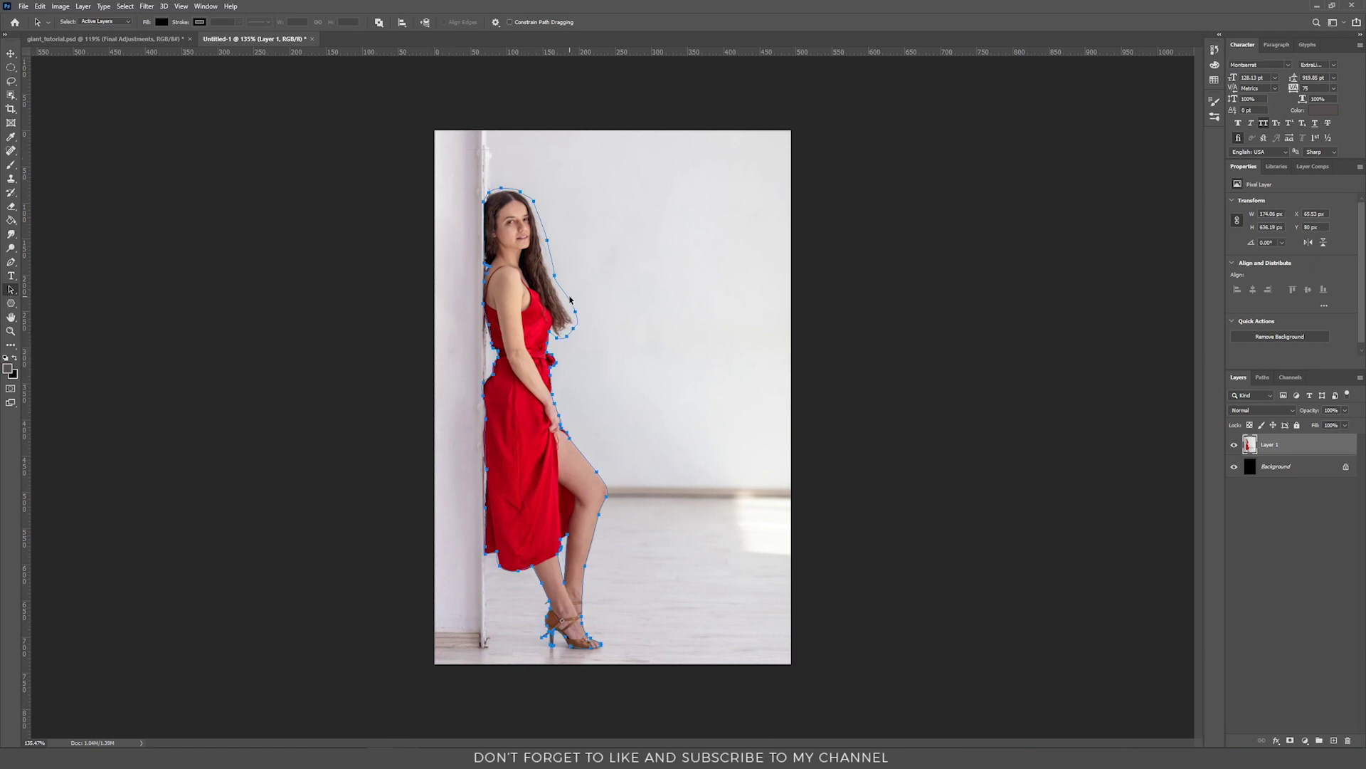
{"action": "right_click", "coordinate": [532, 273]}
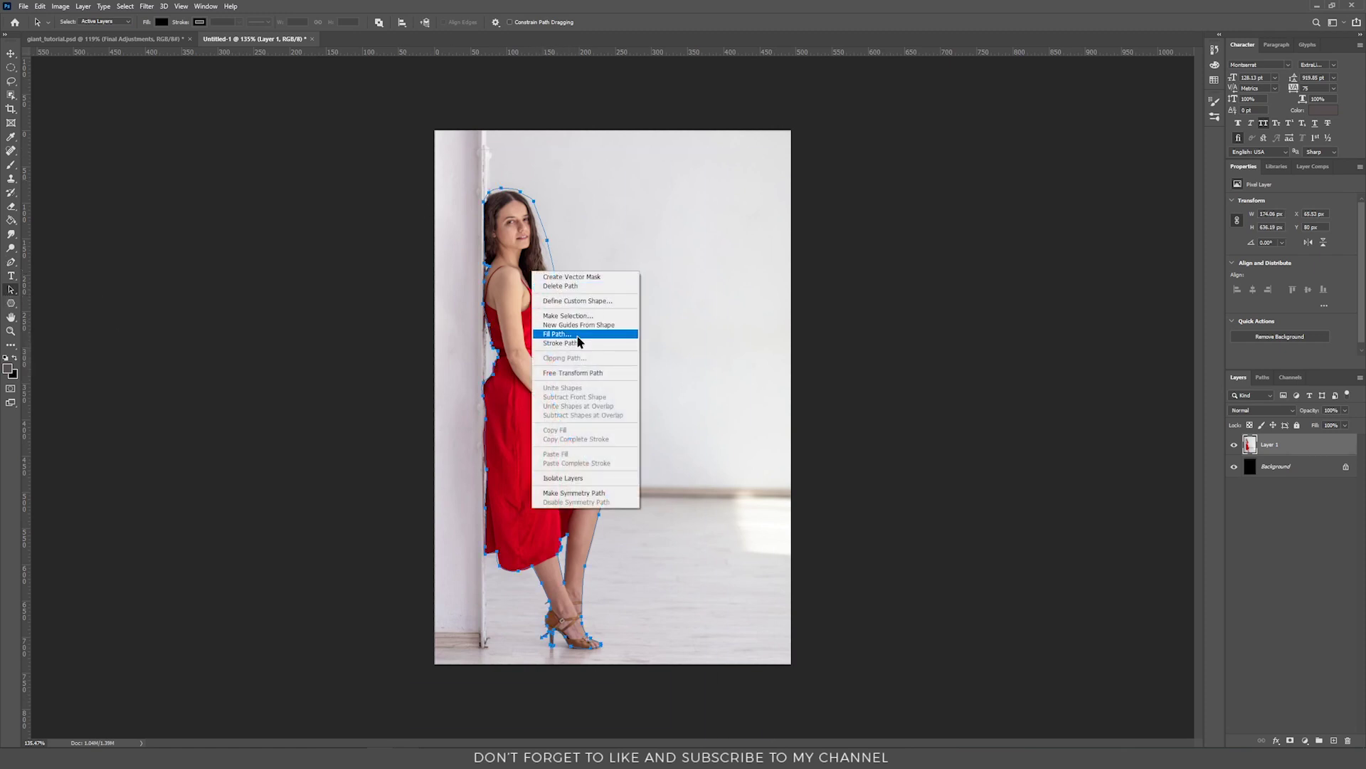
{"action": "left_click", "coordinate": [568, 315]}
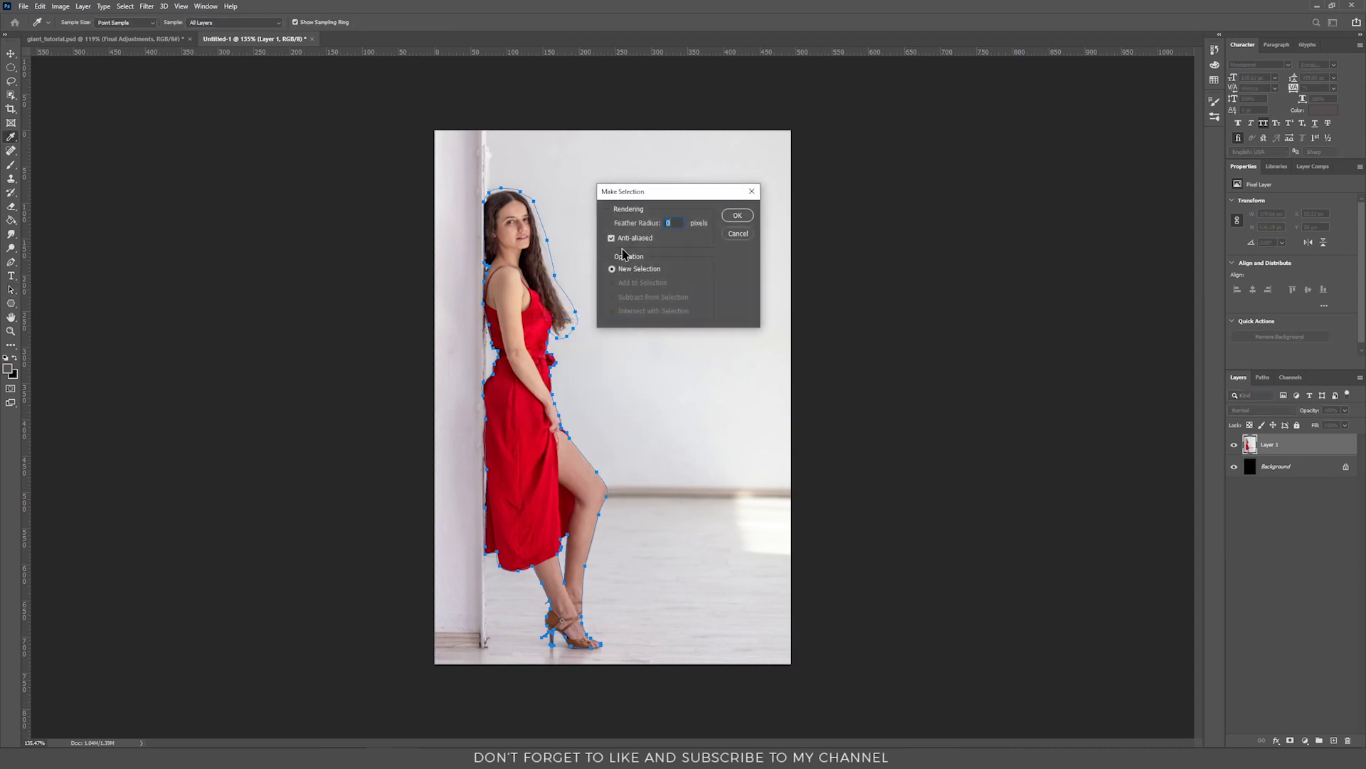
{"action": "left_click", "coordinate": [737, 217]}
{"action": "left_click", "coordinate": [1290, 740]}
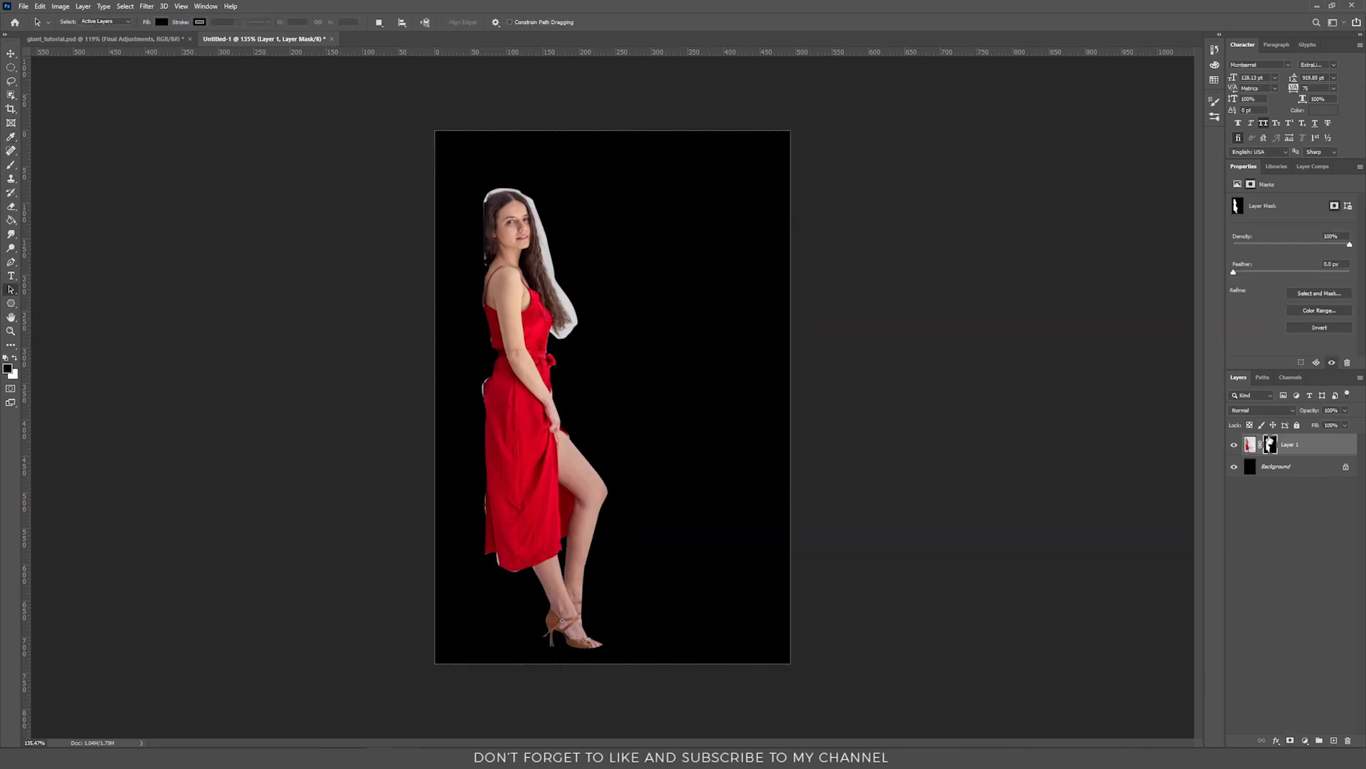
Step: In Select and Mask, brush away the hair halo and dress-hem fringe with Refine Edge, then apply
{"action": "key", "text": "ctrl+alt+r"}
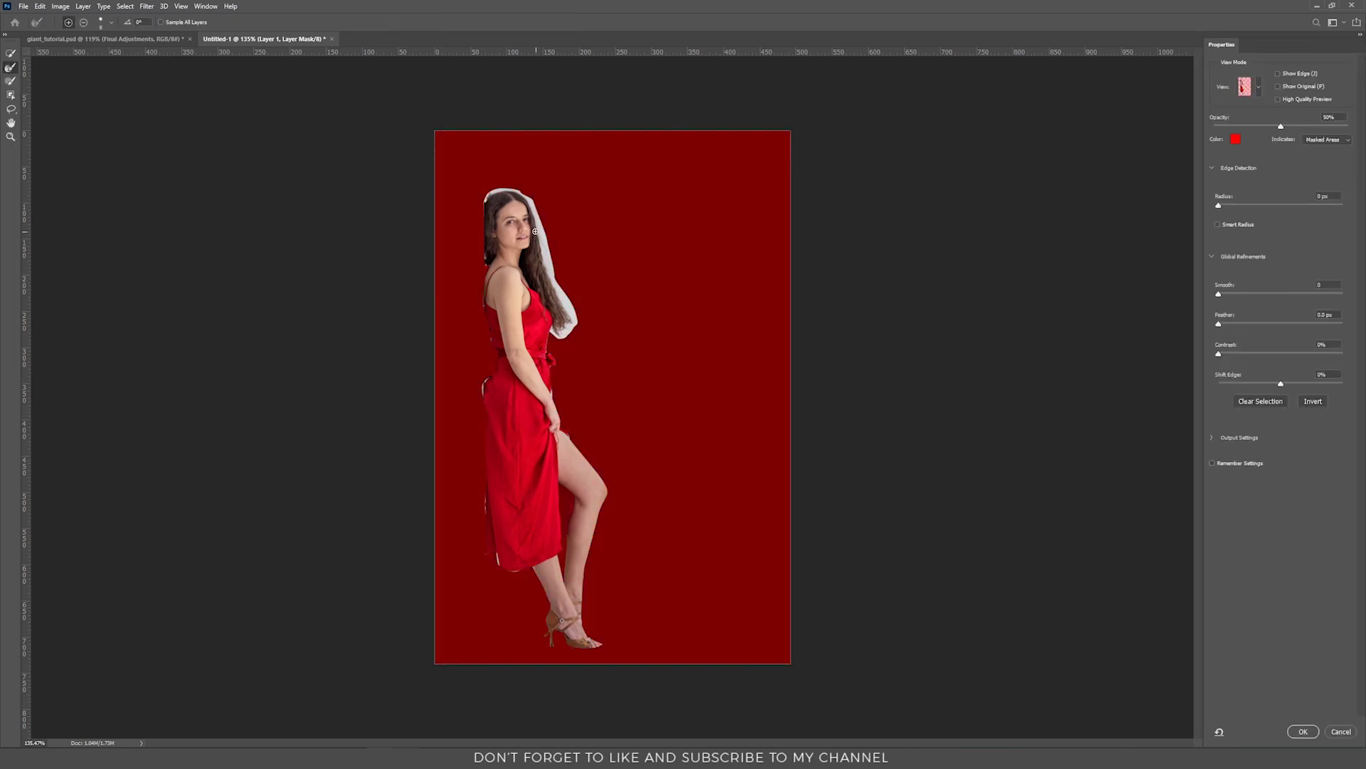
{"action": "scroll", "coordinate": [509, 242], "scroll_direction": "up", "scroll_amount": 9}
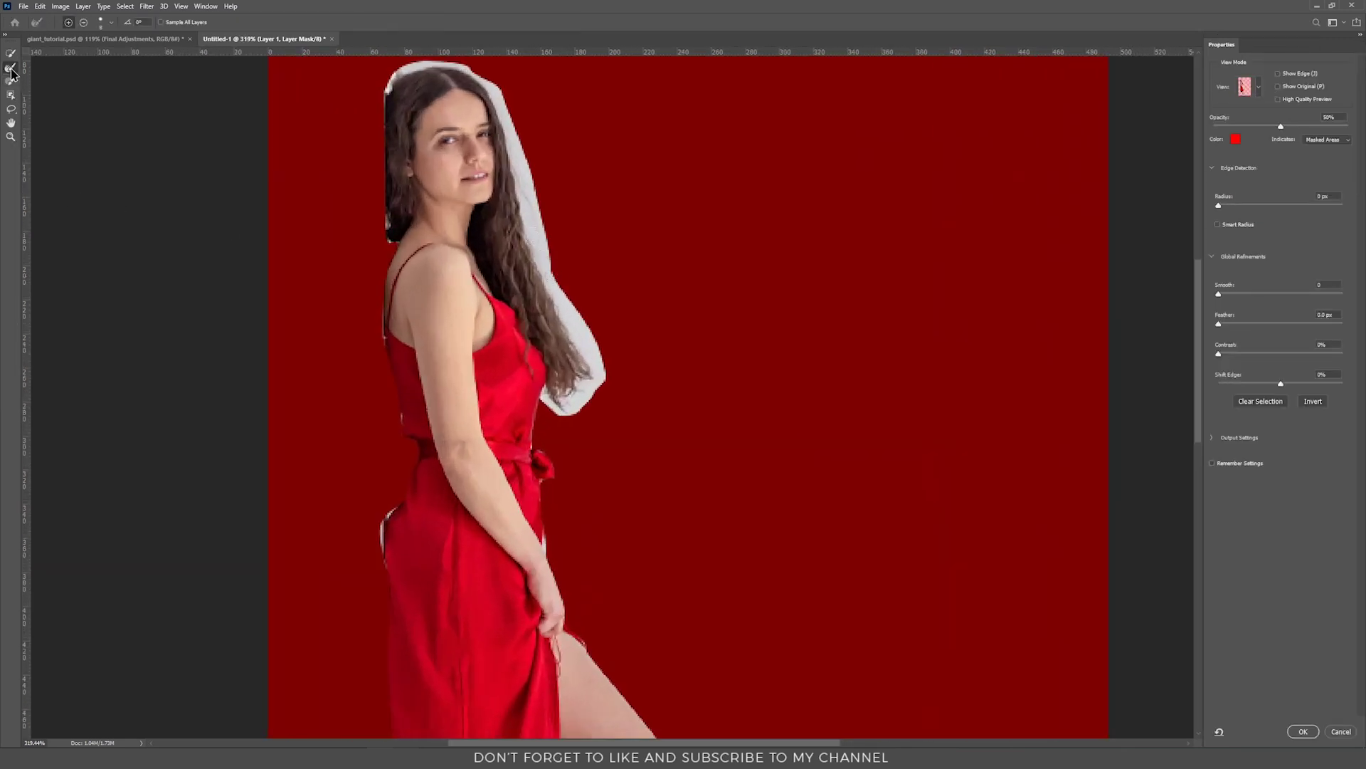
{"action": "left_click", "coordinate": [11, 69]}
{"action": "mouse_move", "coordinate": [393, 90]}
{"action": "left_mouse_down"}
{"action": "mouse_move", "coordinate": [428, 63]}
{"action": "mouse_move", "coordinate": [489, 84]}
{"action": "mouse_move", "coordinate": [552, 296]}
{"action": "mouse_move", "coordinate": [564, 283]}
{"action": "mouse_move", "coordinate": [534, 249]}
{"action": "mouse_move", "coordinate": [607, 373]}
{"action": "mouse_move", "coordinate": [609, 408]}
{"action": "mouse_move", "coordinate": [573, 345]}
{"action": "mouse_move", "coordinate": [572, 418]}
{"action": "mouse_move", "coordinate": [547, 388]}
{"action": "mouse_move", "coordinate": [556, 398]}
{"action": "mouse_move", "coordinate": [568, 366]}
{"action": "mouse_move", "coordinate": [533, 284]}
{"action": "mouse_move", "coordinate": [557, 320]}
{"action": "left_mouse_up"}
{"action": "mouse_move", "coordinate": [397, 228]}
{"action": "left_mouse_down"}
{"action": "mouse_move", "coordinate": [385, 221]}
{"action": "mouse_move", "coordinate": [387, 235]}
{"action": "left_mouse_up"}
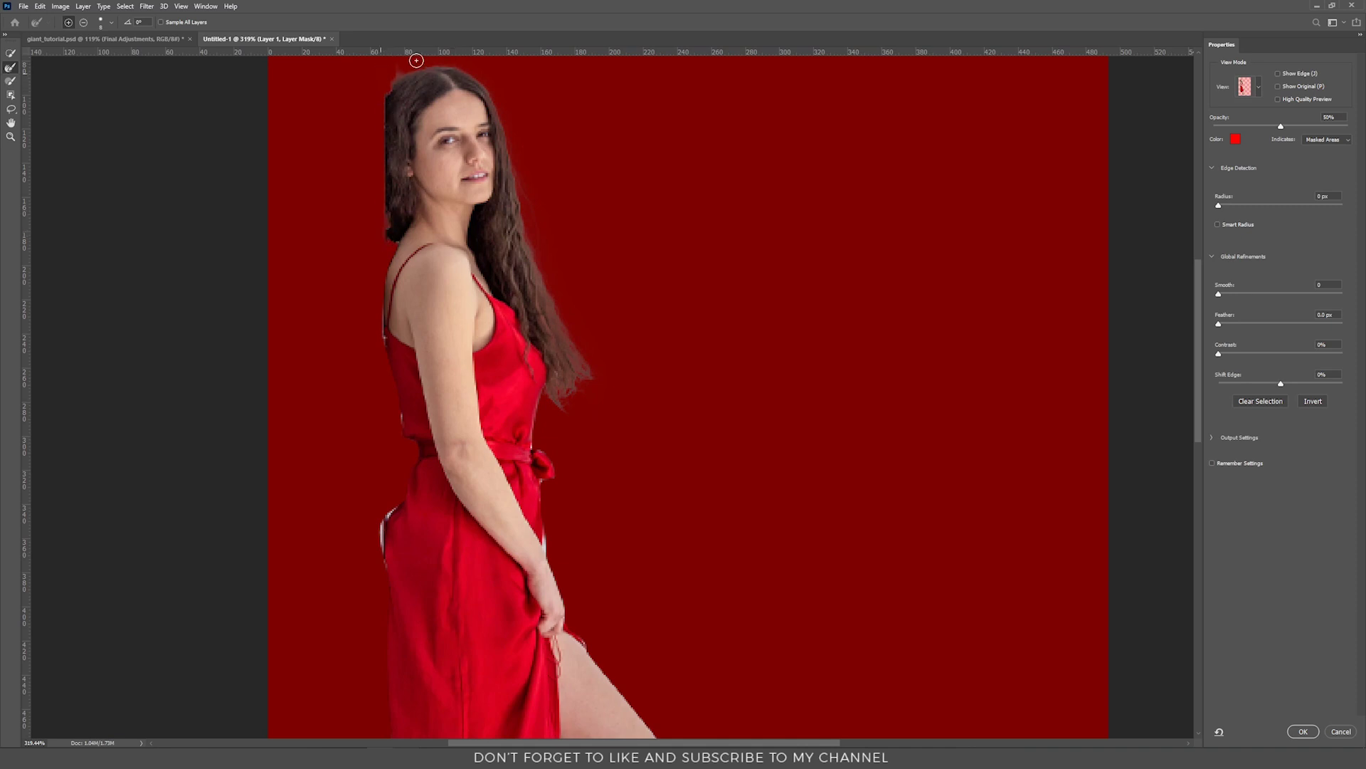
{"action": "left_click_drag", "start_coordinate": [492, 690], "coordinate": [501, 568]}
{"action": "left_click_drag", "start_coordinate": [553, 415], "coordinate": [601, 647]}
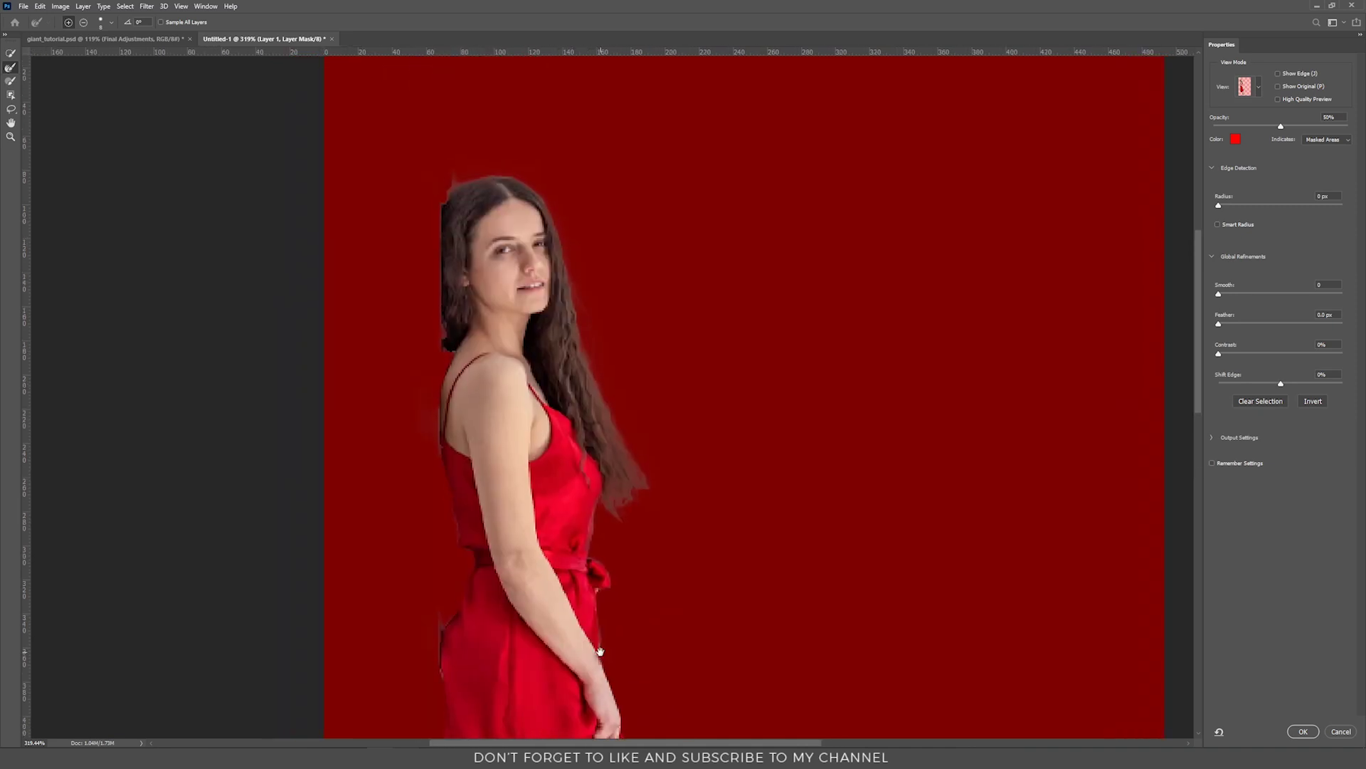
{"action": "scroll", "coordinate": [398, 275], "scroll_direction": "down", "scroll_amount": 5}
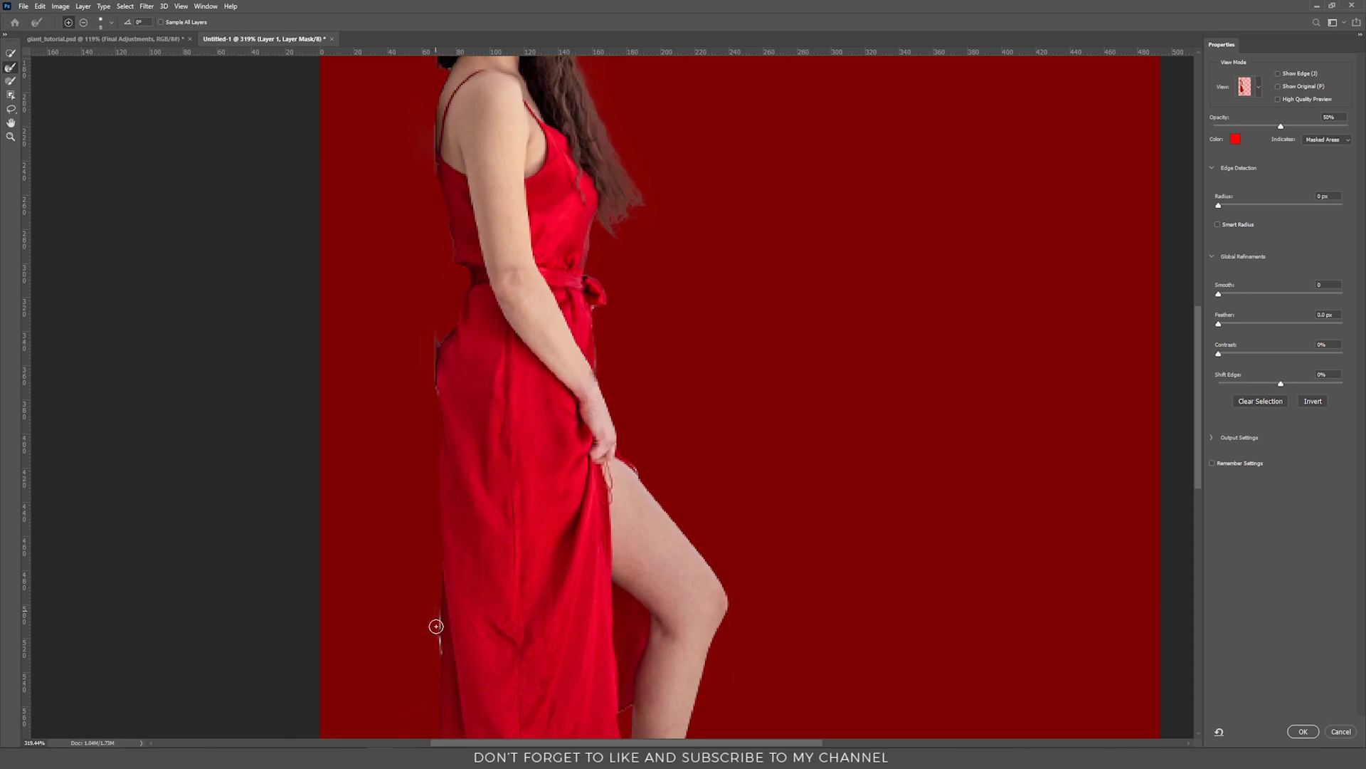
{"action": "left_click_drag", "start_coordinate": [496, 585], "coordinate": [470, 332]}
{"action": "left_click_drag", "start_coordinate": [445, 523], "coordinate": [444, 496]}
{"action": "left_click", "coordinate": [1303, 732]}
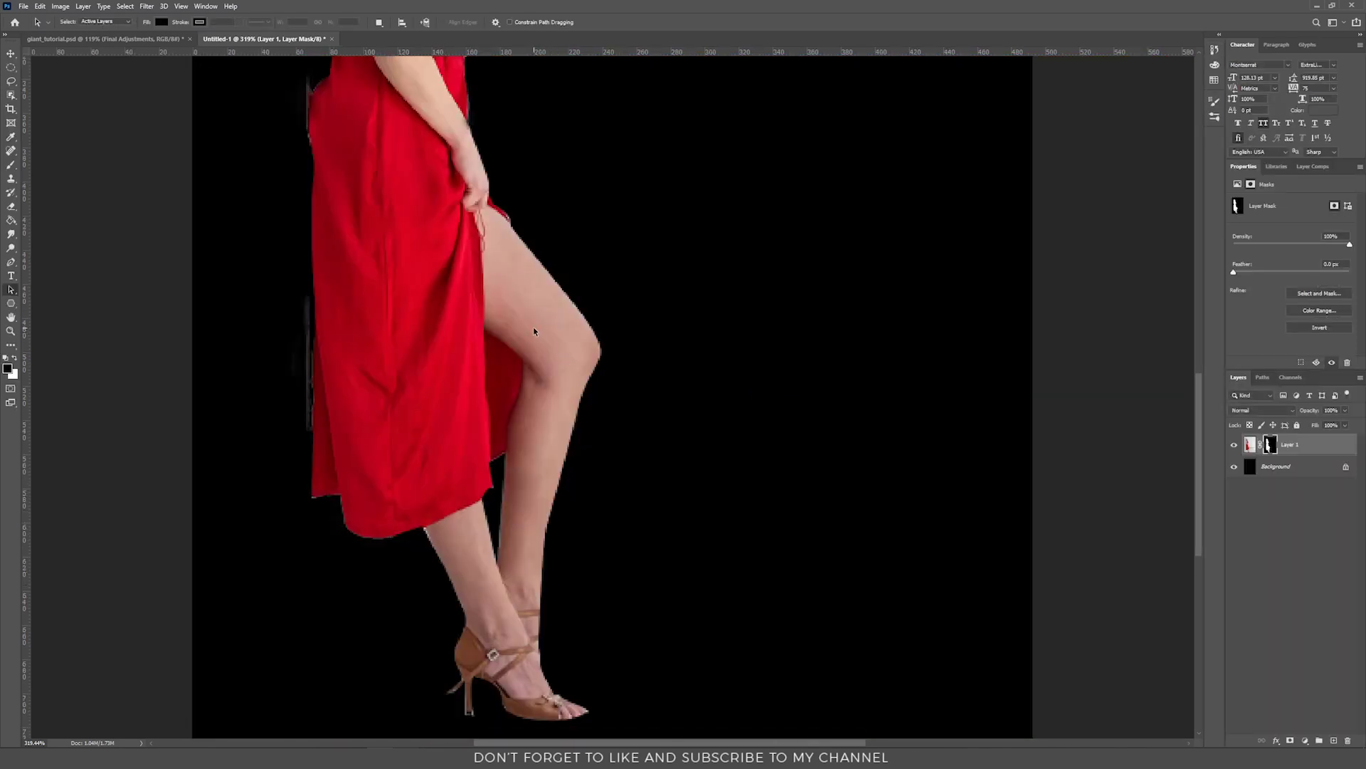
Step: Switch to giant_tutorial.psd, expand the woman group, and show and select the woman layer
{"action": "key", "text": "ctrl+0"}
{"action": "scroll", "coordinate": [534, 331], "scroll_direction": "down", "scroll_amount": 2}
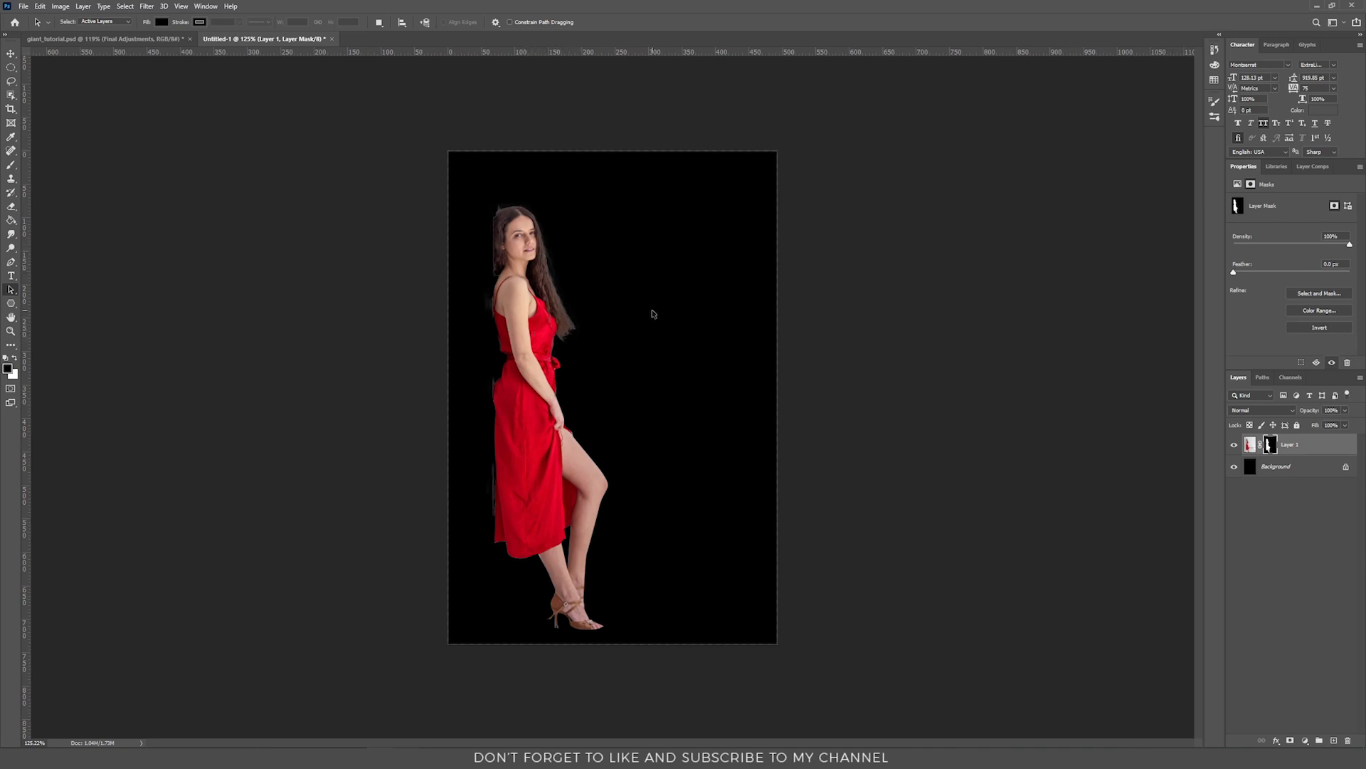
{"action": "left_click", "coordinate": [162, 41]}
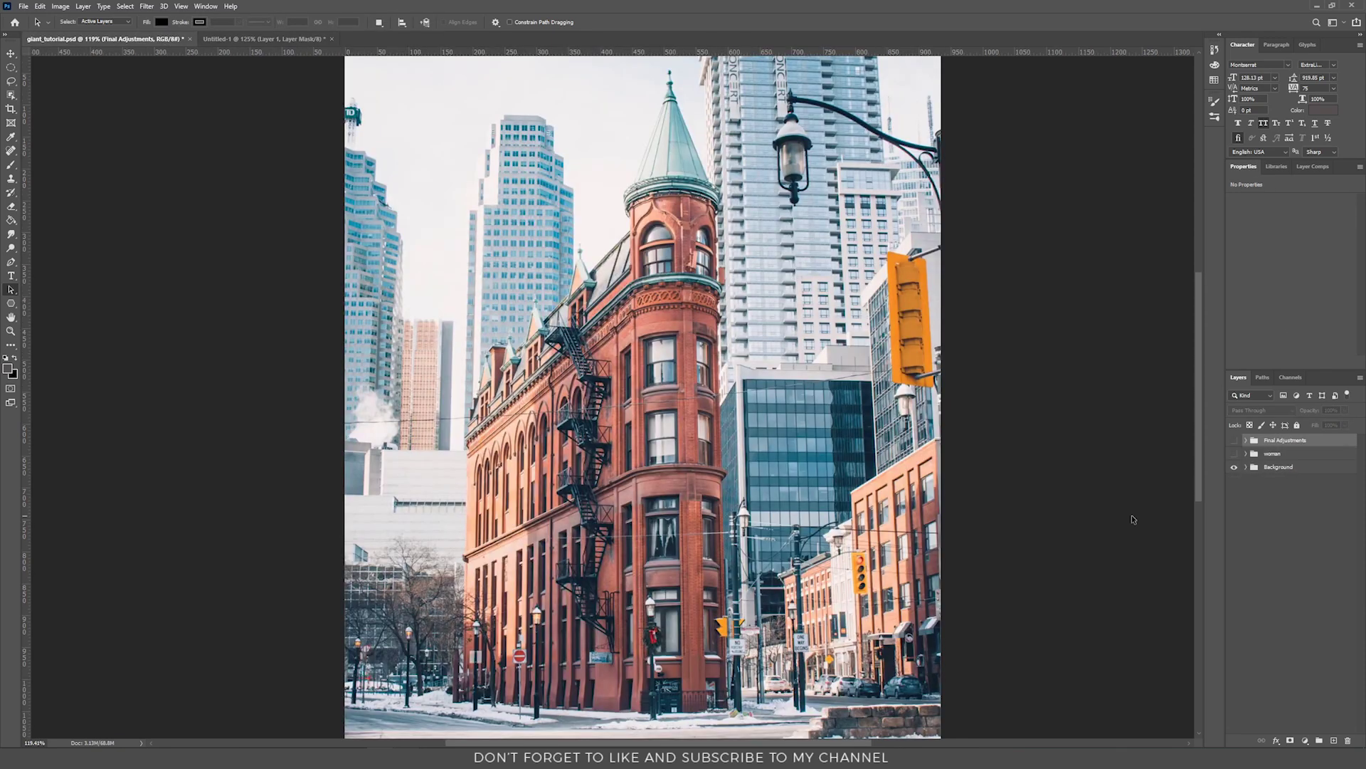
{"action": "left_click", "coordinate": [1245, 454]}
{"action": "scroll", "coordinate": [1273, 496], "scroll_direction": "down", "scroll_amount": 2}
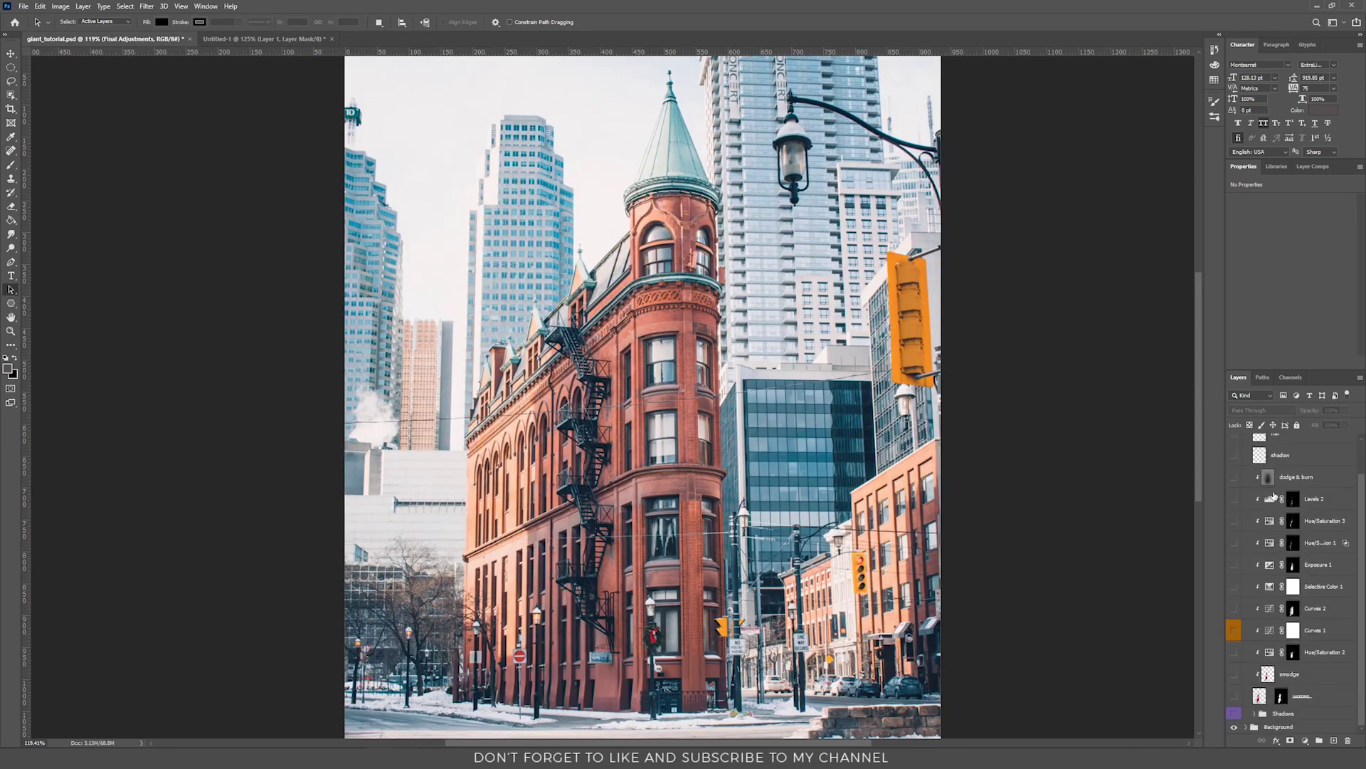
{"action": "left_click", "coordinate": [1236, 699]}
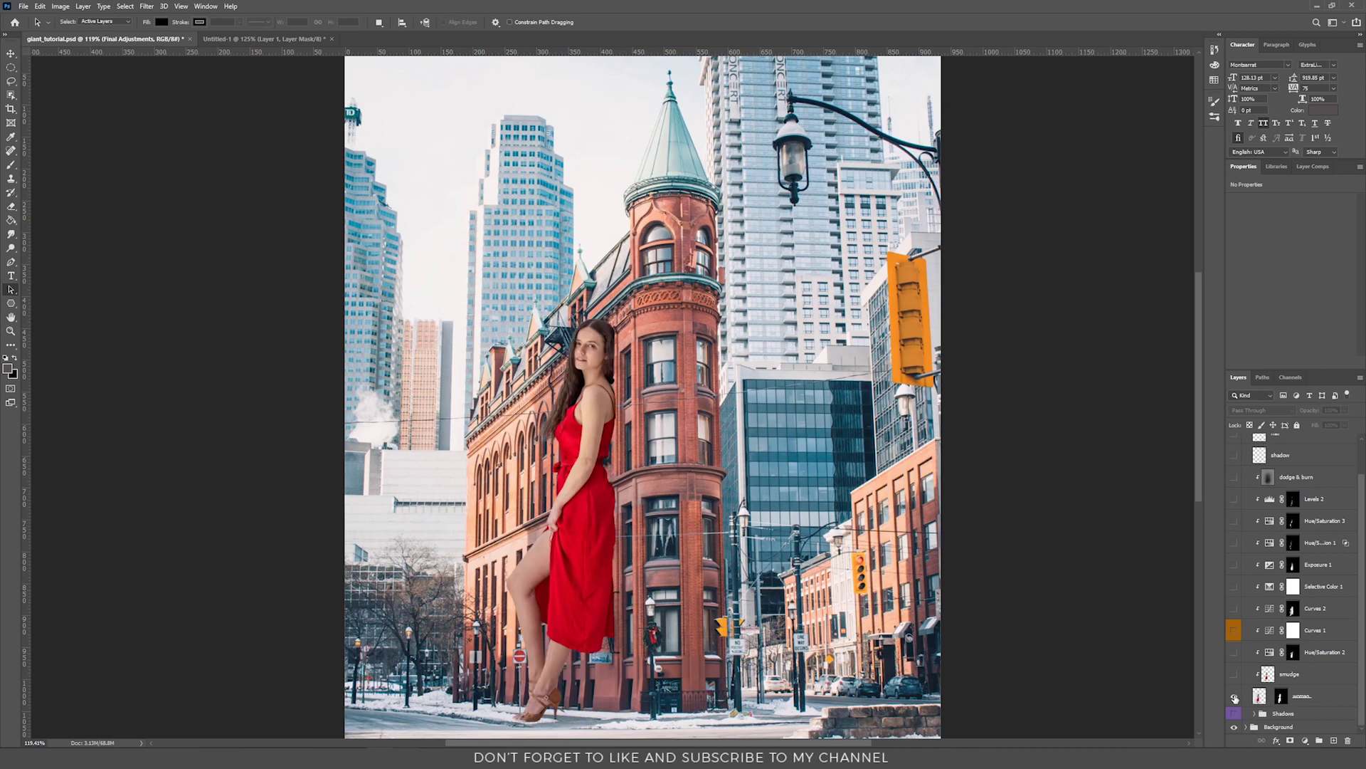
{"action": "left_click", "coordinate": [1299, 702]}
{"action": "key", "text": "ctrl+t"}
{"action": "right_click", "coordinate": [603, 424]}
{"action": "left_click", "coordinate": [660, 606]}
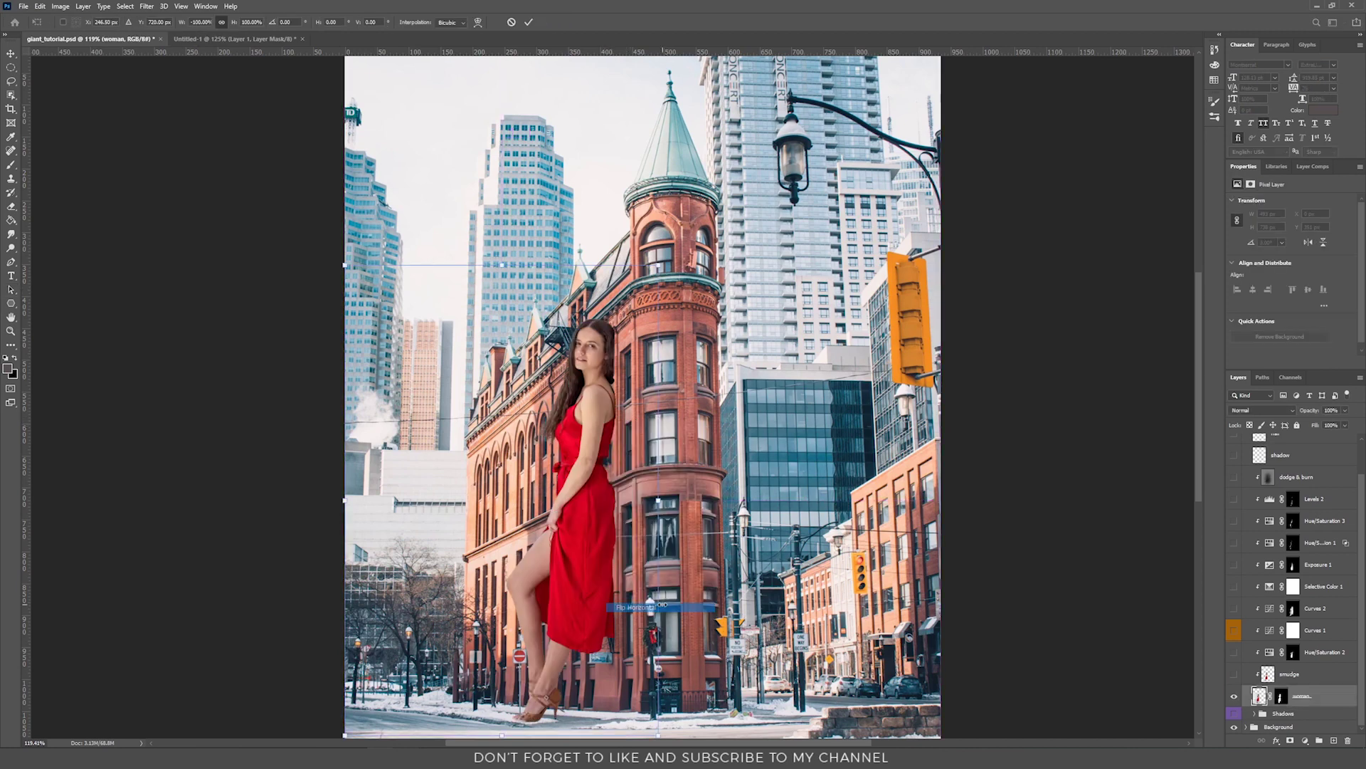
{"action": "key", "text": "Return"}
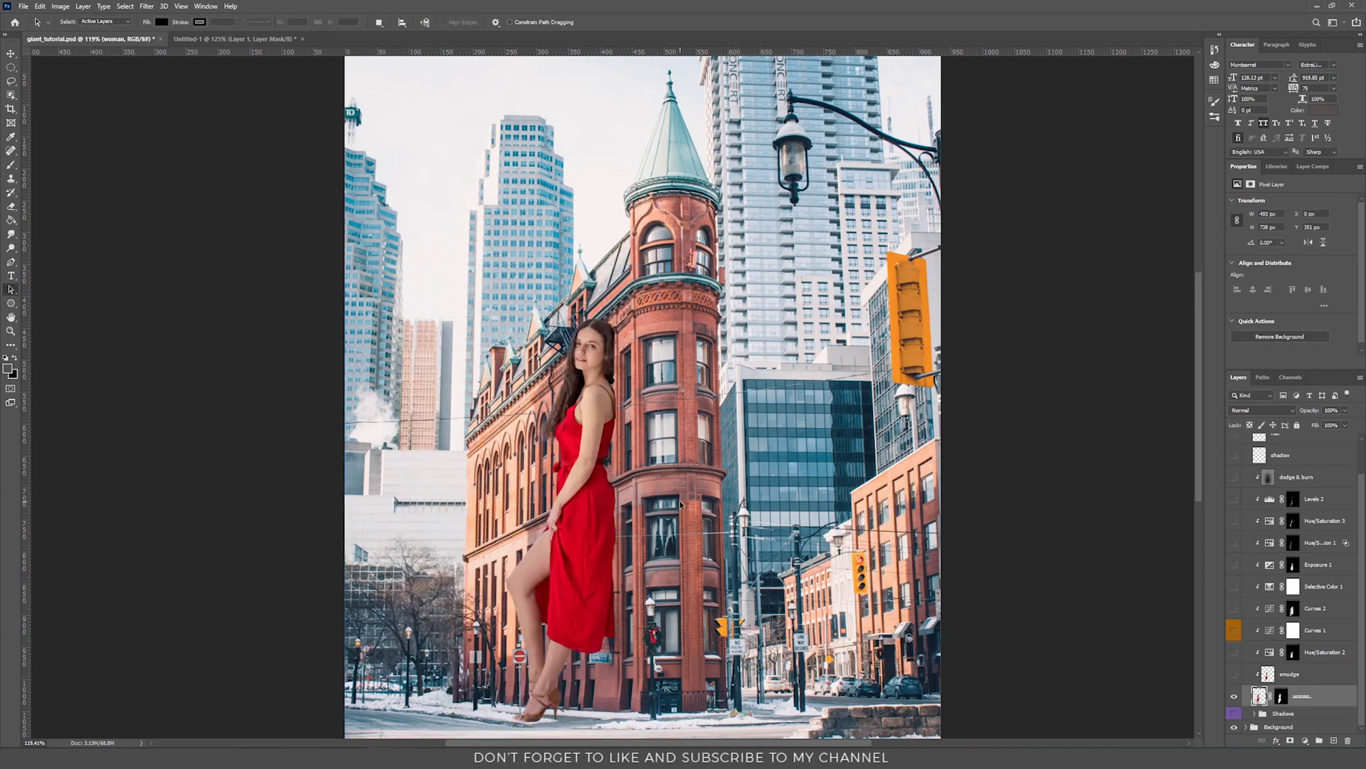
{"action": "scroll", "coordinate": [815, 515], "scroll_direction": "down", "scroll_amount": 1}
{"action": "key", "text": "v"}
{"action": "left_click_drag", "start_coordinate": [606, 452], "coordinate": [760, 502]}
{"action": "key", "text": "ctrl+z"}
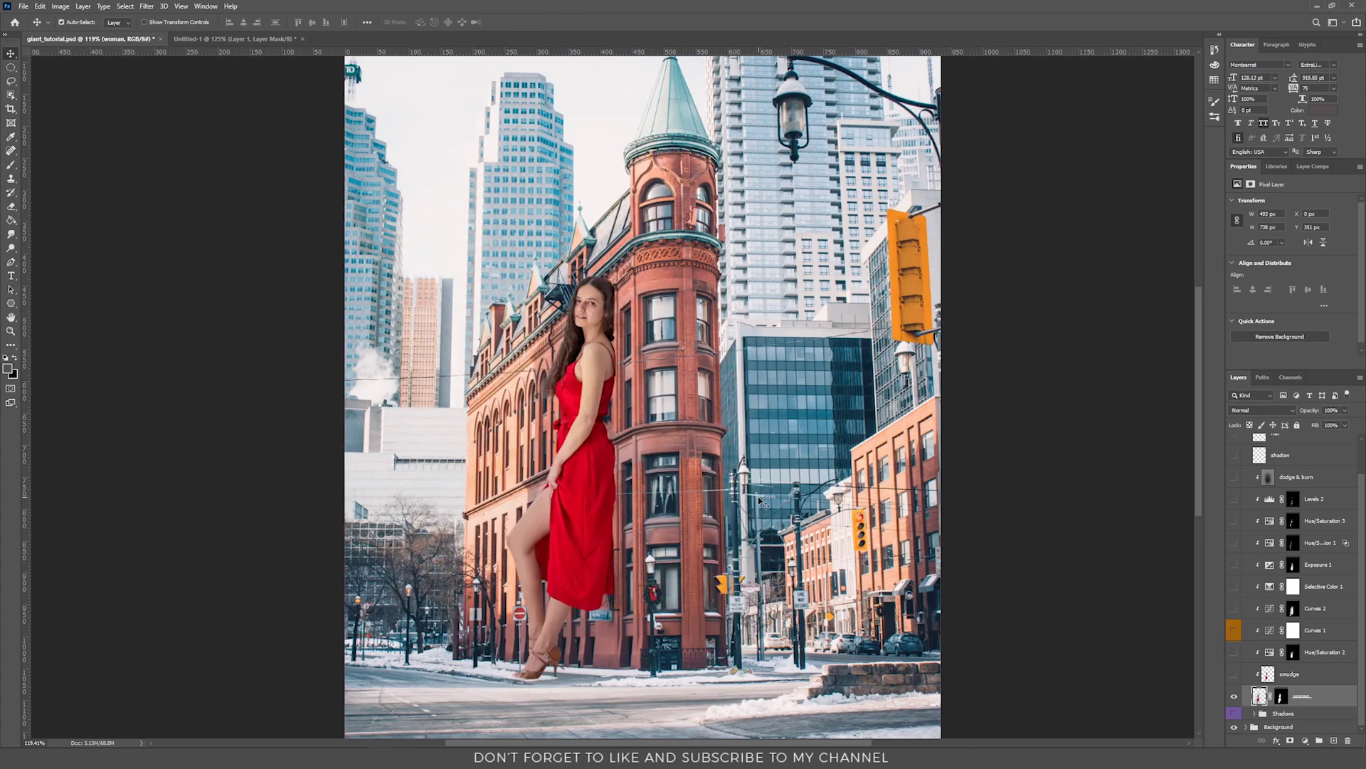
Step: On a new layer with the woman hidden, add a guide and stamp the perspective-grid brush
{"action": "left_click", "coordinate": [1333, 740], "text": "ctrl"}
{"action": "scroll", "coordinate": [894, 632], "scroll_direction": "down", "scroll_amount": 1}
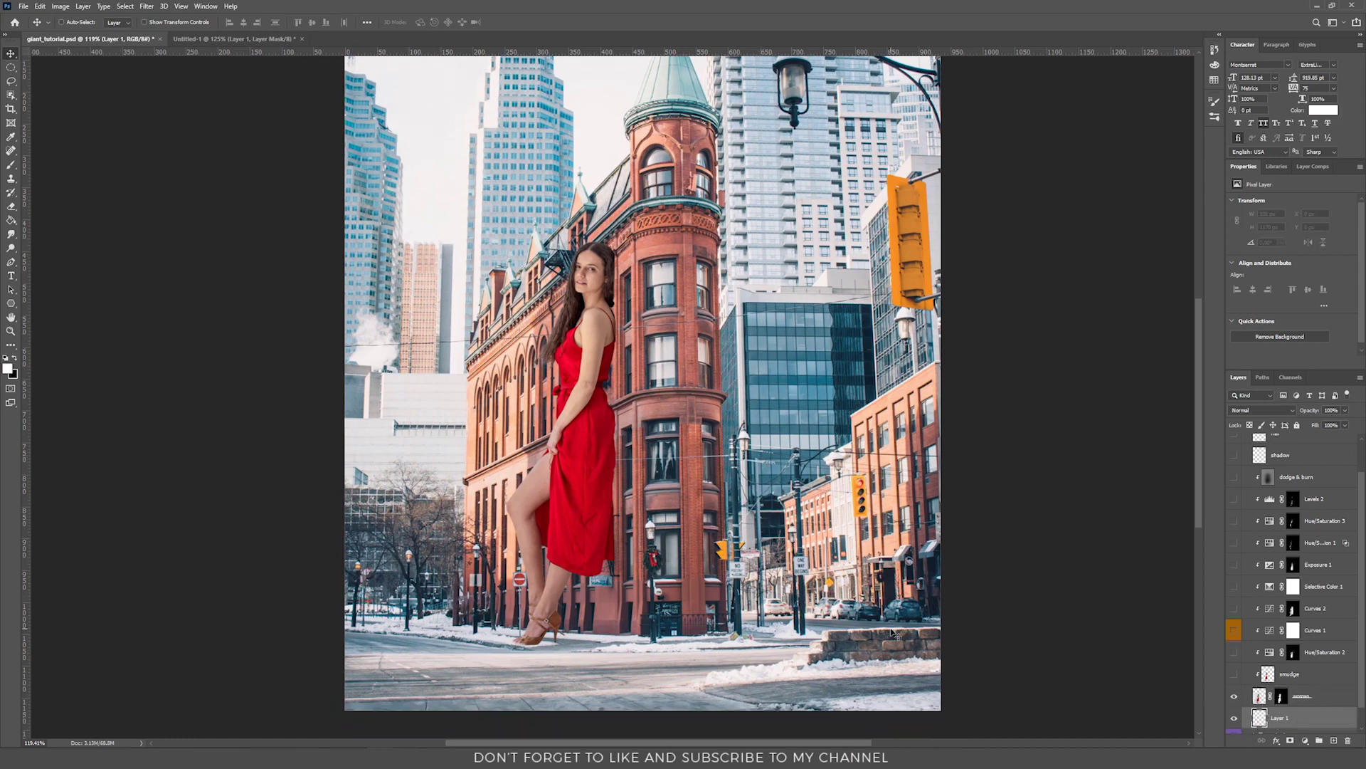
{"action": "left_click", "coordinate": [1236, 698]}
{"action": "key", "text": "b"}
{"action": "right_click", "coordinate": [639, 493]}
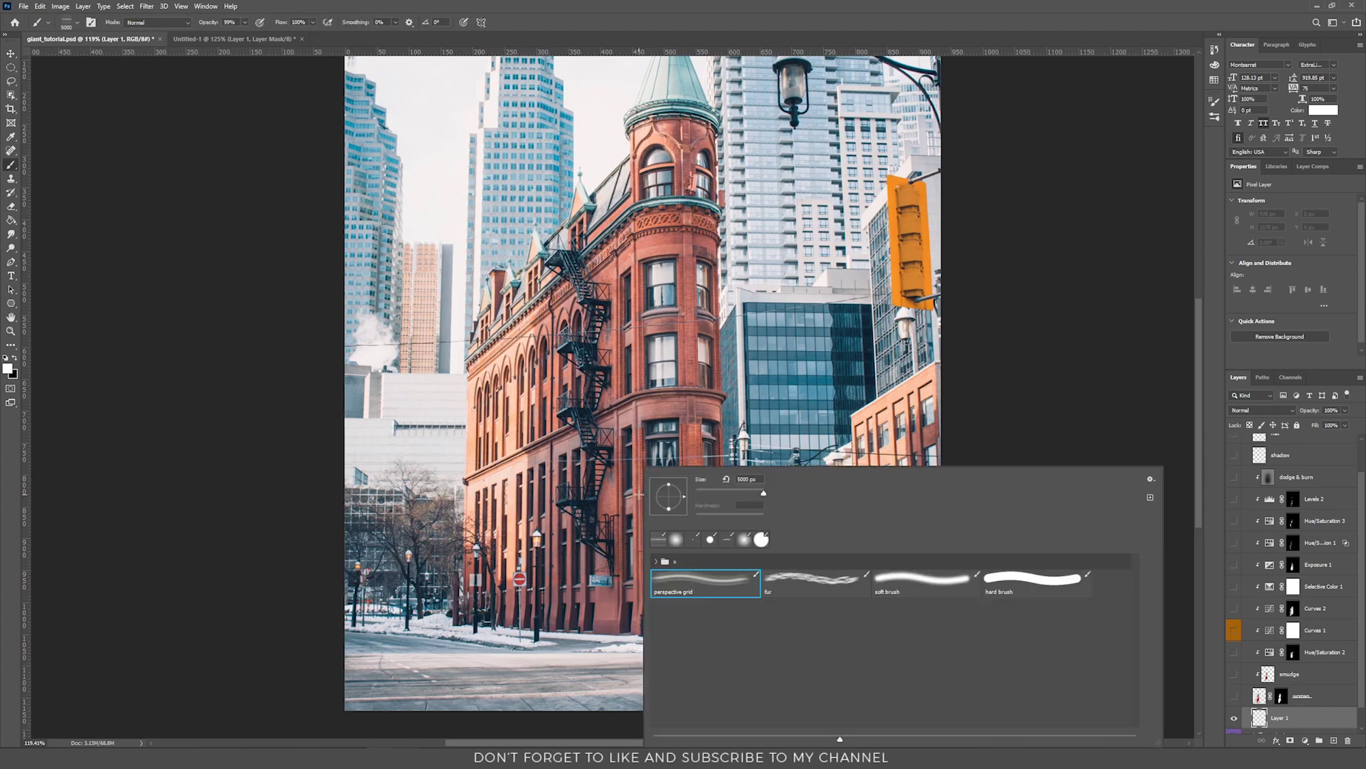
{"action": "left_click", "coordinate": [685, 582]}
{"action": "left_click", "coordinate": [571, 254]}
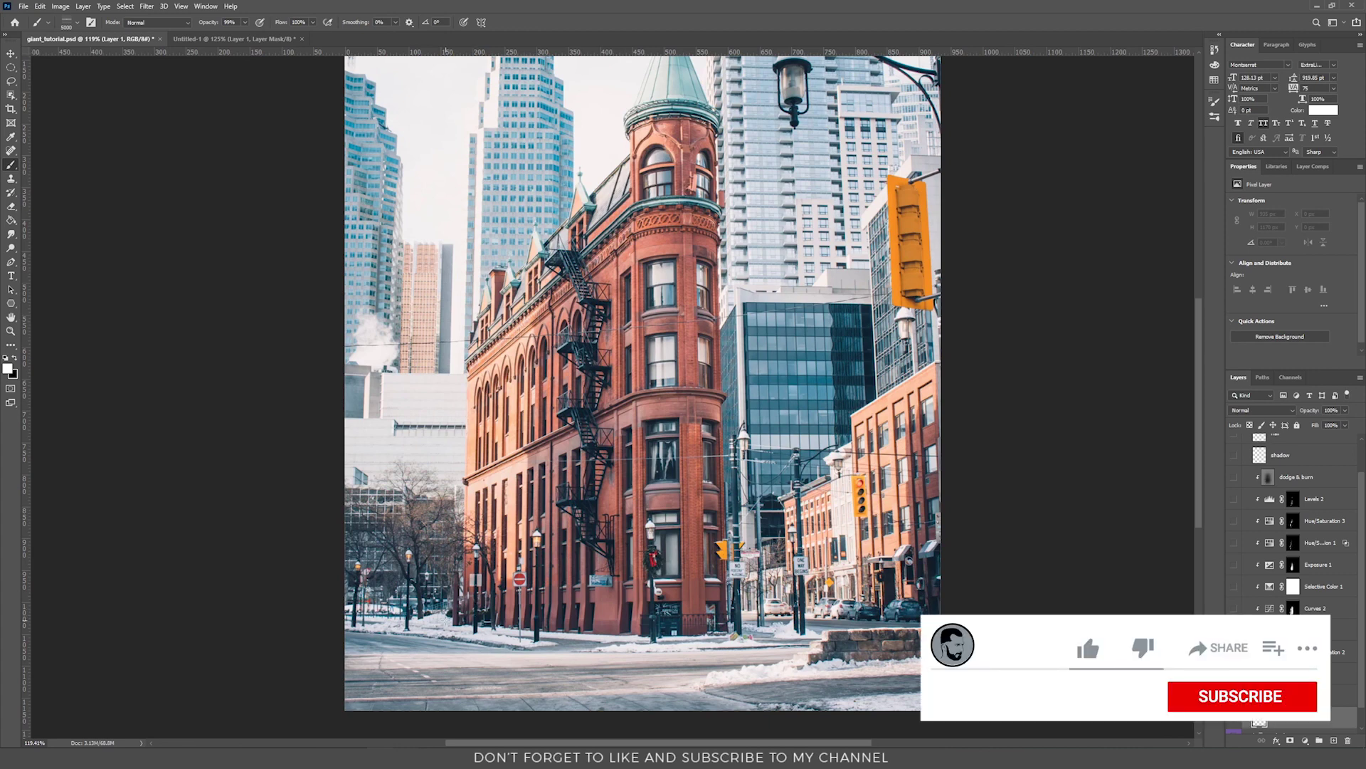
{"action": "mouse_move", "coordinate": [575, 50]}
{"action": "left_mouse_down"}
{"action": "mouse_move", "coordinate": [563, 613]}
{"action": "mouse_move", "coordinate": [586, 37]}
{"action": "left_mouse_up"}
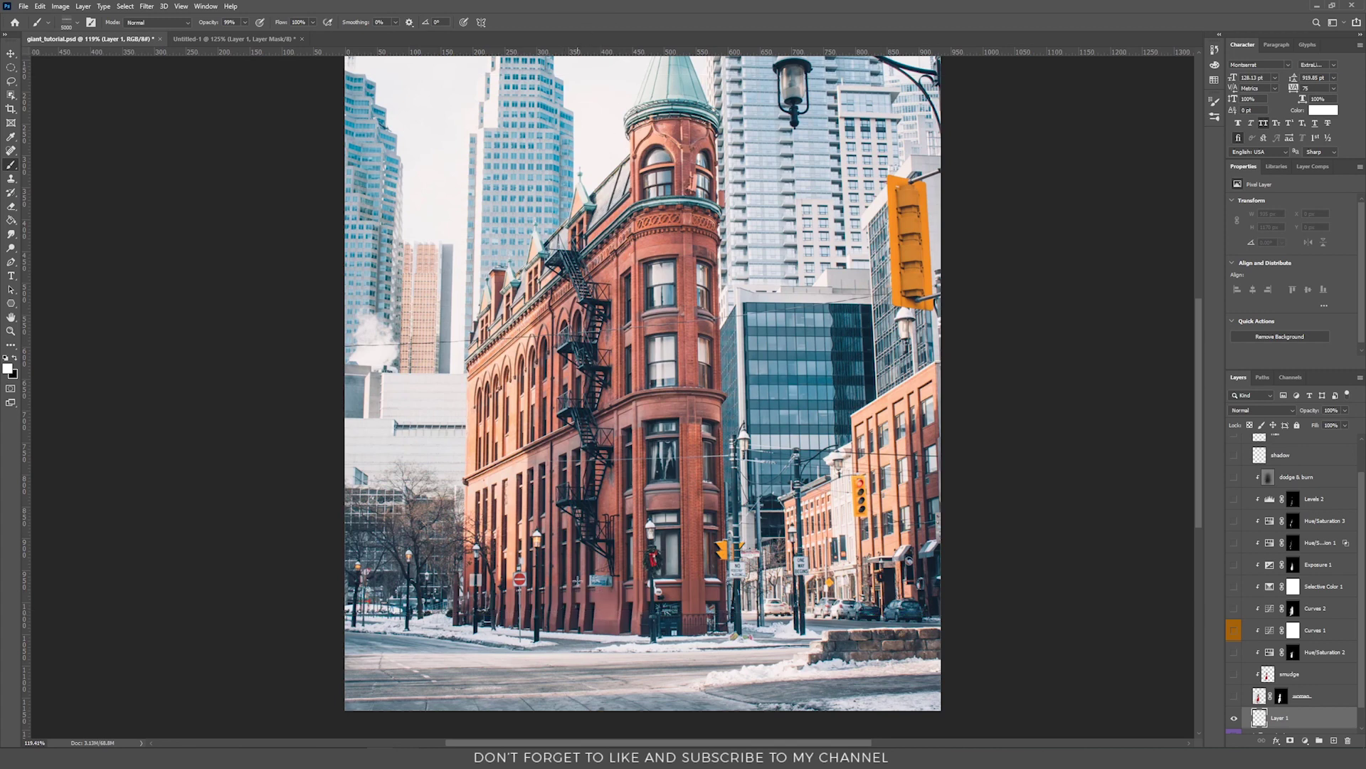
{"action": "left_click", "coordinate": [598, 626]}
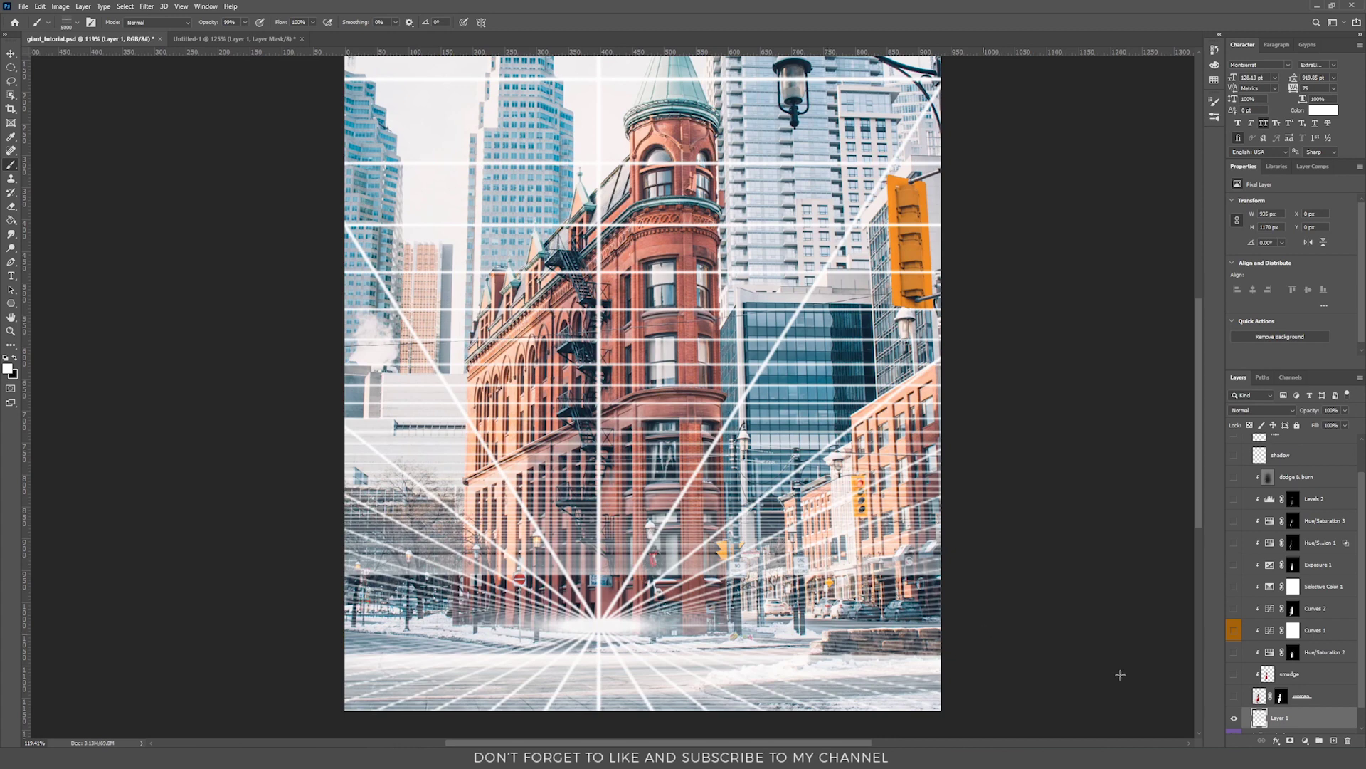
Step: Show and select the woman layer, then nudge her slightly left and down
{"action": "left_click", "coordinate": [1237, 697]}
{"action": "left_click", "coordinate": [1309, 698]}
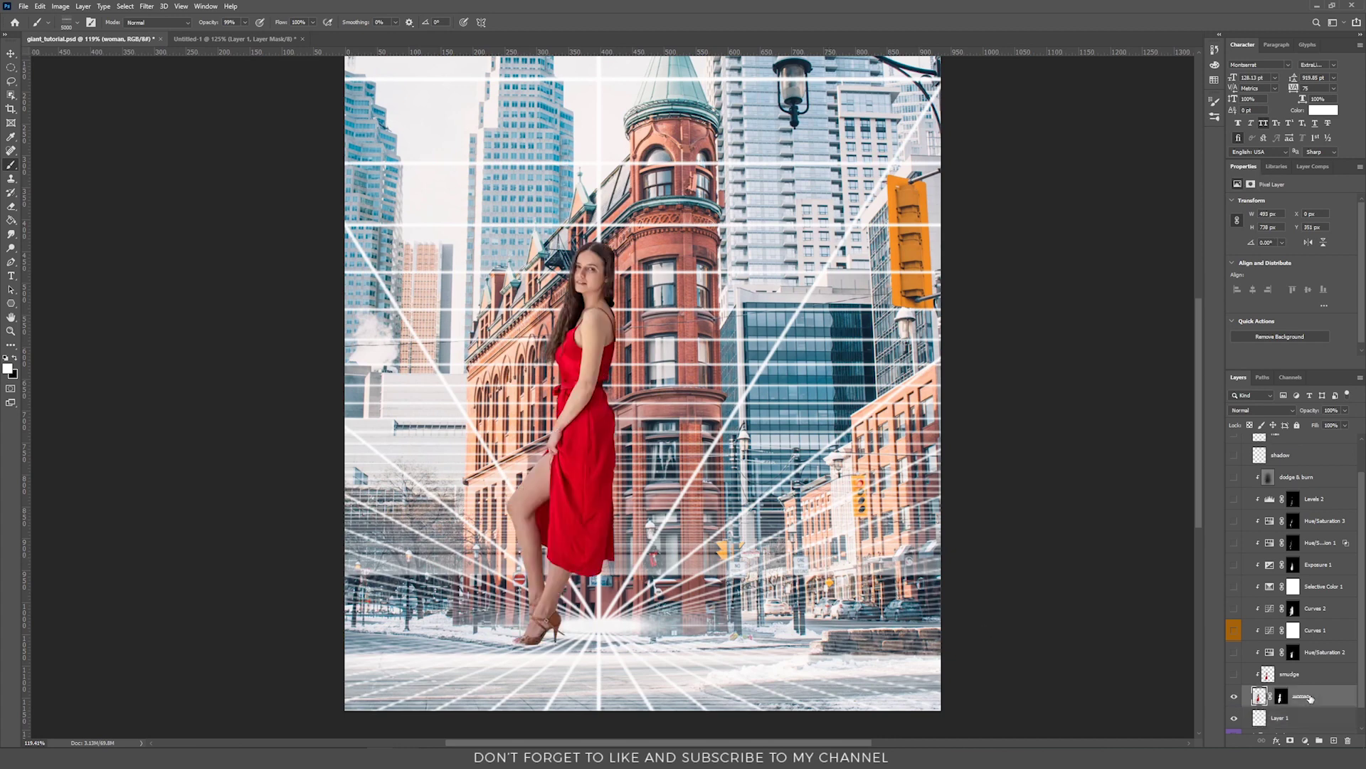
{"action": "key", "text": "v"}
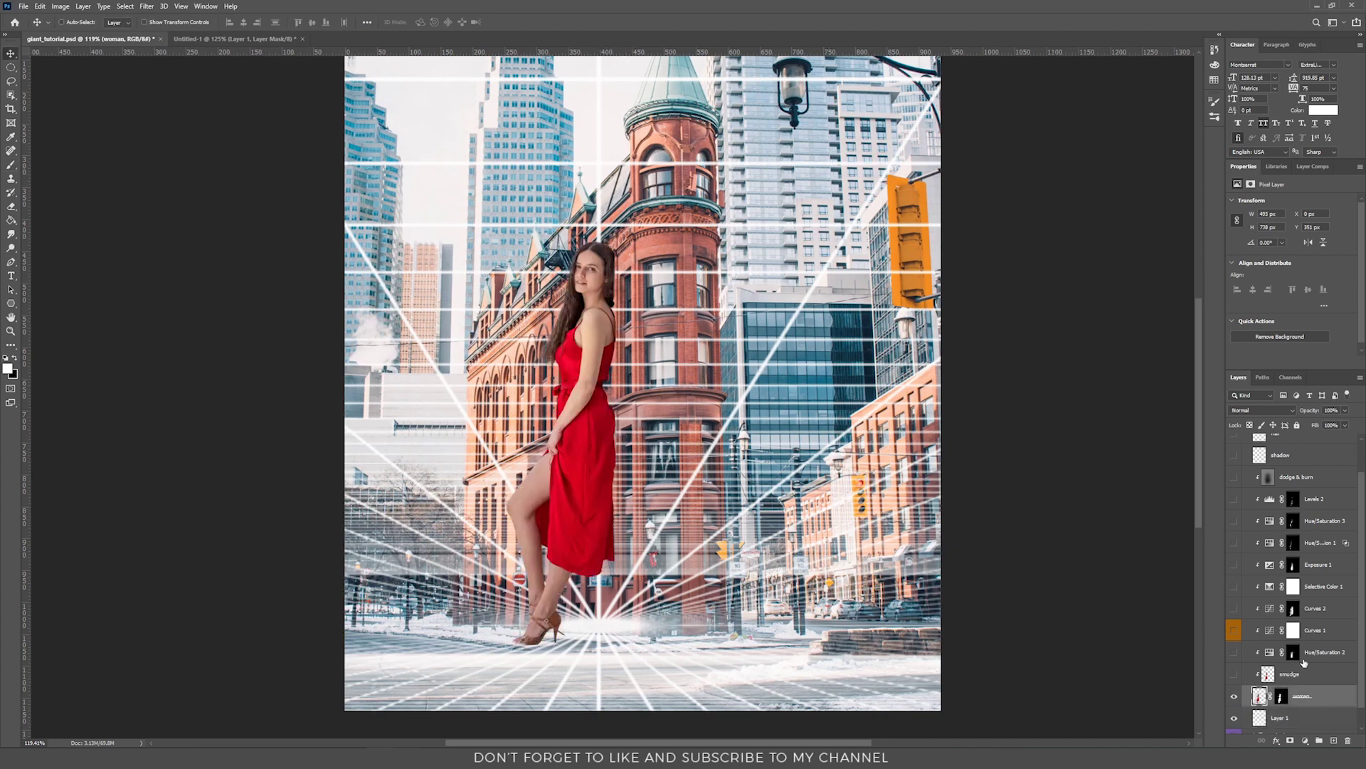
{"action": "mouse_move", "coordinate": [688, 518]}
{"action": "left_mouse_down"}
{"action": "mouse_move", "coordinate": [645, 523]}
{"action": "mouse_move", "coordinate": [685, 534]}
{"action": "mouse_move", "coordinate": [685, 517]}
{"action": "left_mouse_up"}
Step: Delete the perspective grid layer
{"action": "left_click", "coordinate": [1284, 719]}
{"action": "key", "text": "Delete"}
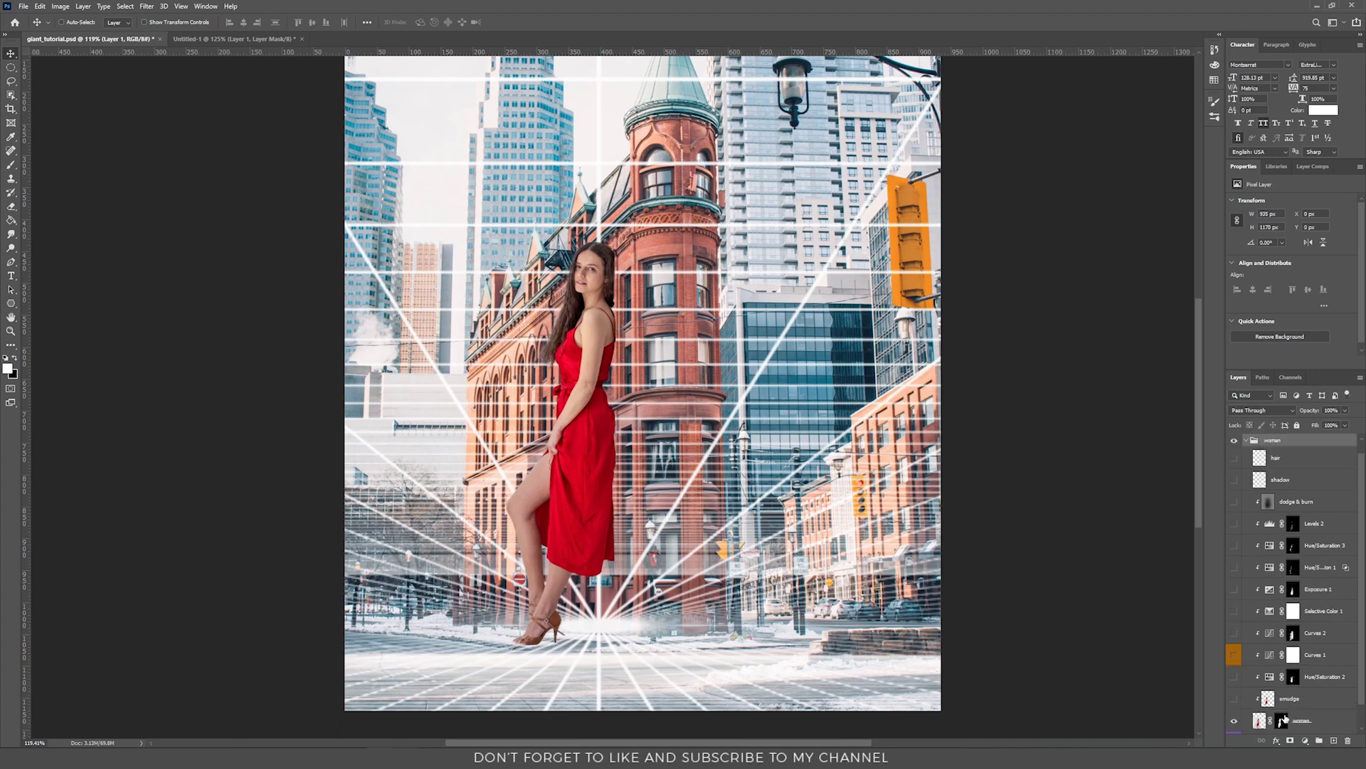
{"action": "scroll", "coordinate": [1285, 693], "scroll_direction": "down", "scroll_amount": 1}
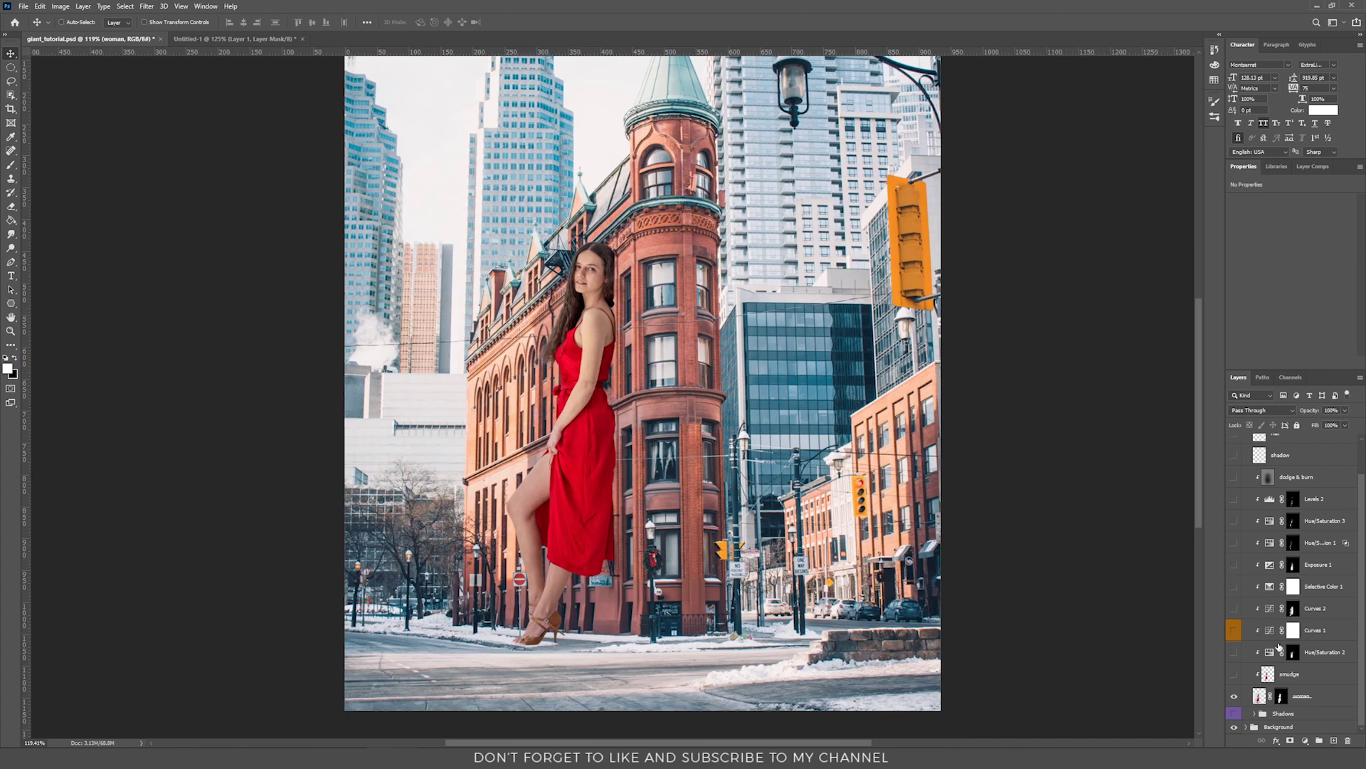
Step: Turn on the Shadows group and expand it to show its layers
{"action": "left_click", "coordinate": [1252, 714]}
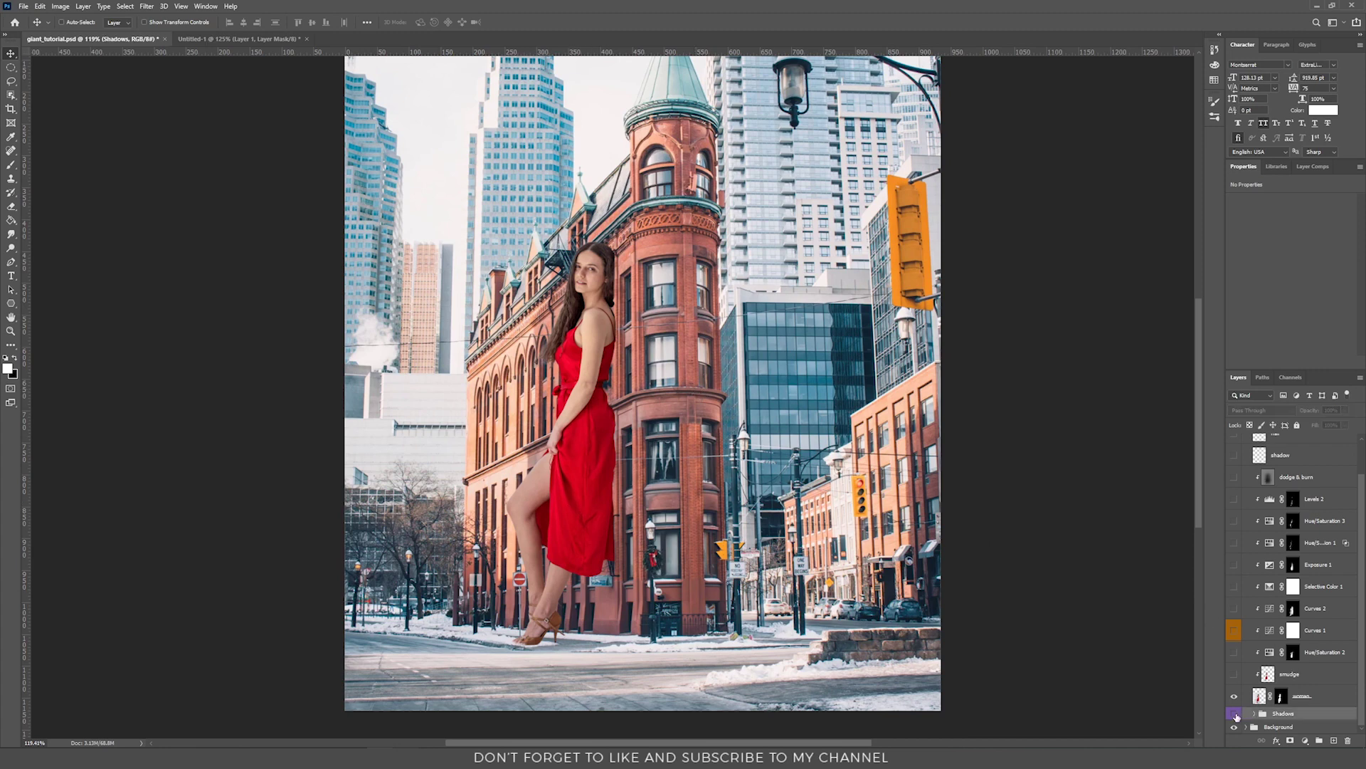
{"action": "left_click", "coordinate": [1235, 714]}
{"action": "left_click", "coordinate": [1254, 715]}
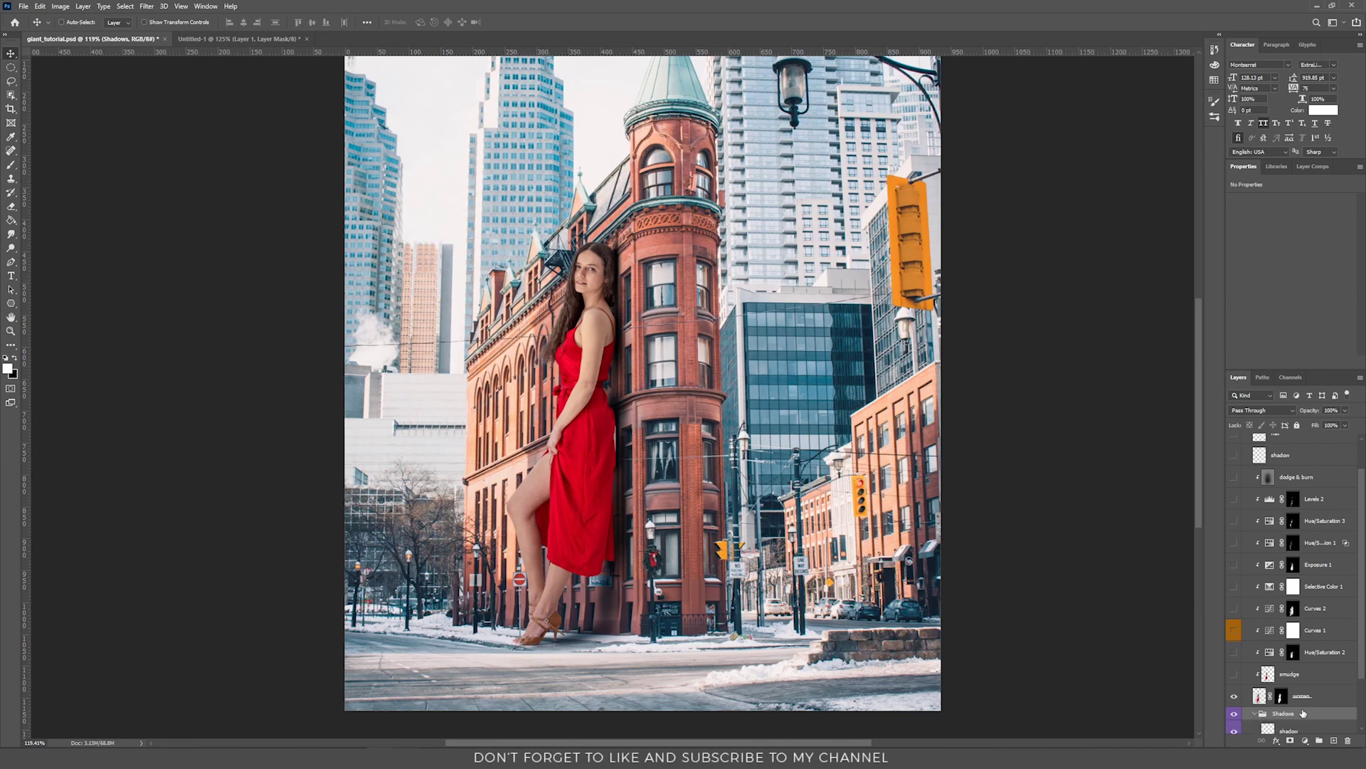
{"action": "scroll", "coordinate": [1299, 662], "scroll_direction": "down", "scroll_amount": 1}
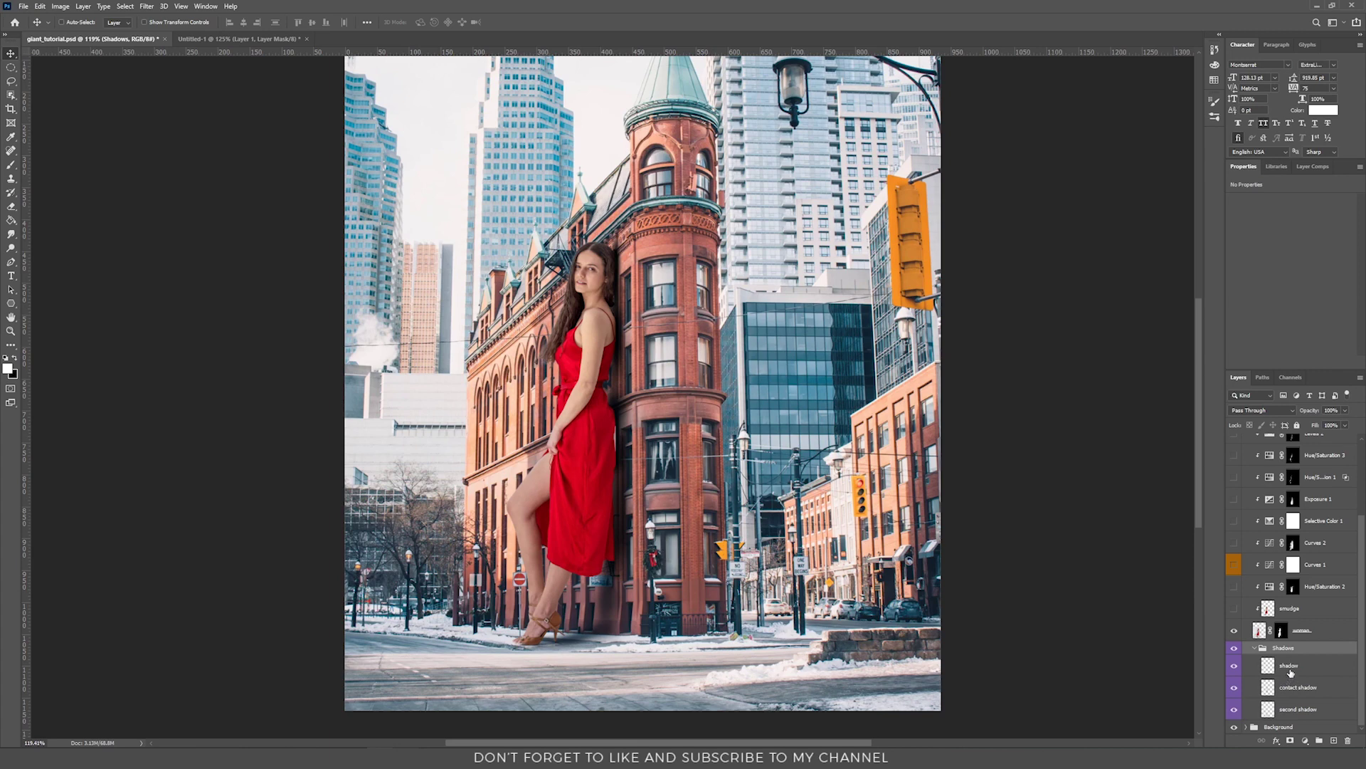
Step: Hide the shadow, contact shadow and second shadow layers, then select contact shadow
{"action": "left_click", "coordinate": [1290, 673]}
{"action": "left_click_drag", "start_coordinate": [1234, 665], "coordinate": [1232, 710]}
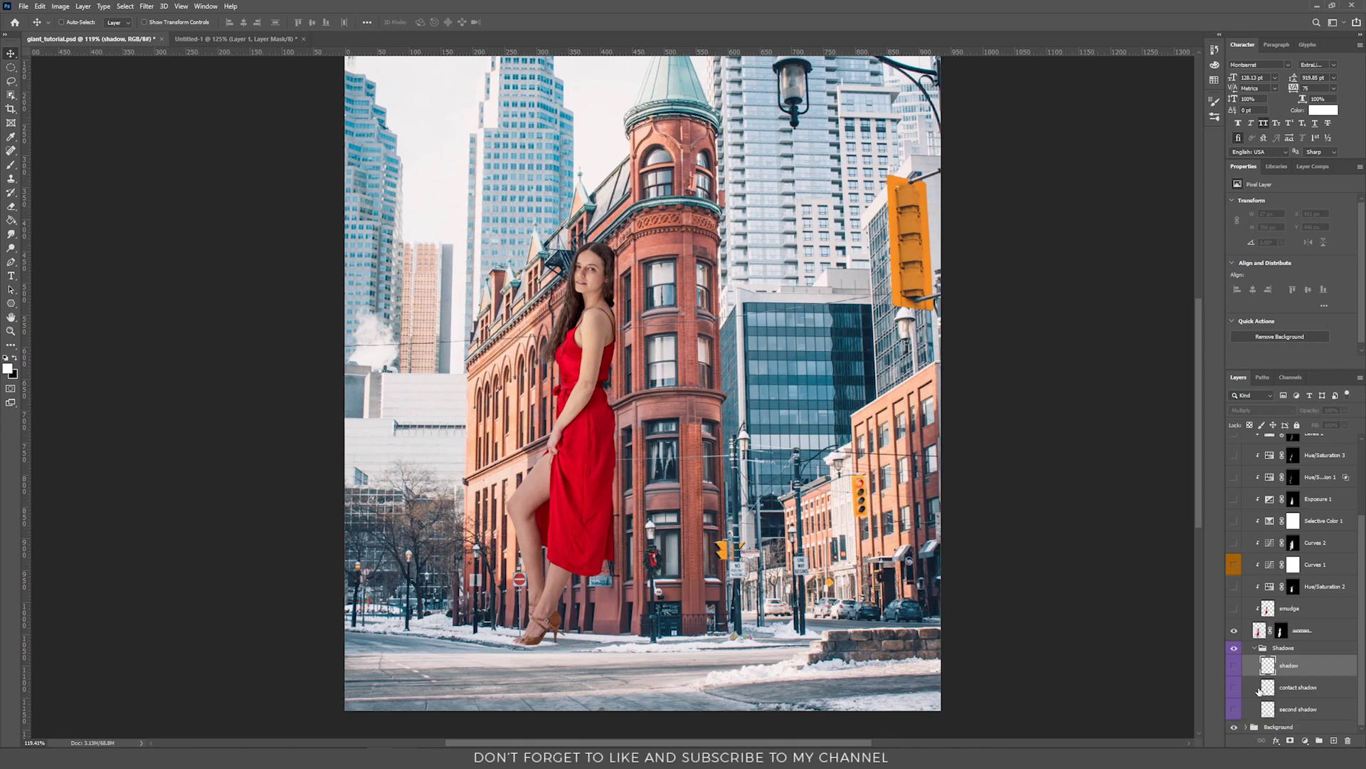
{"action": "left_click", "coordinate": [1298, 688]}
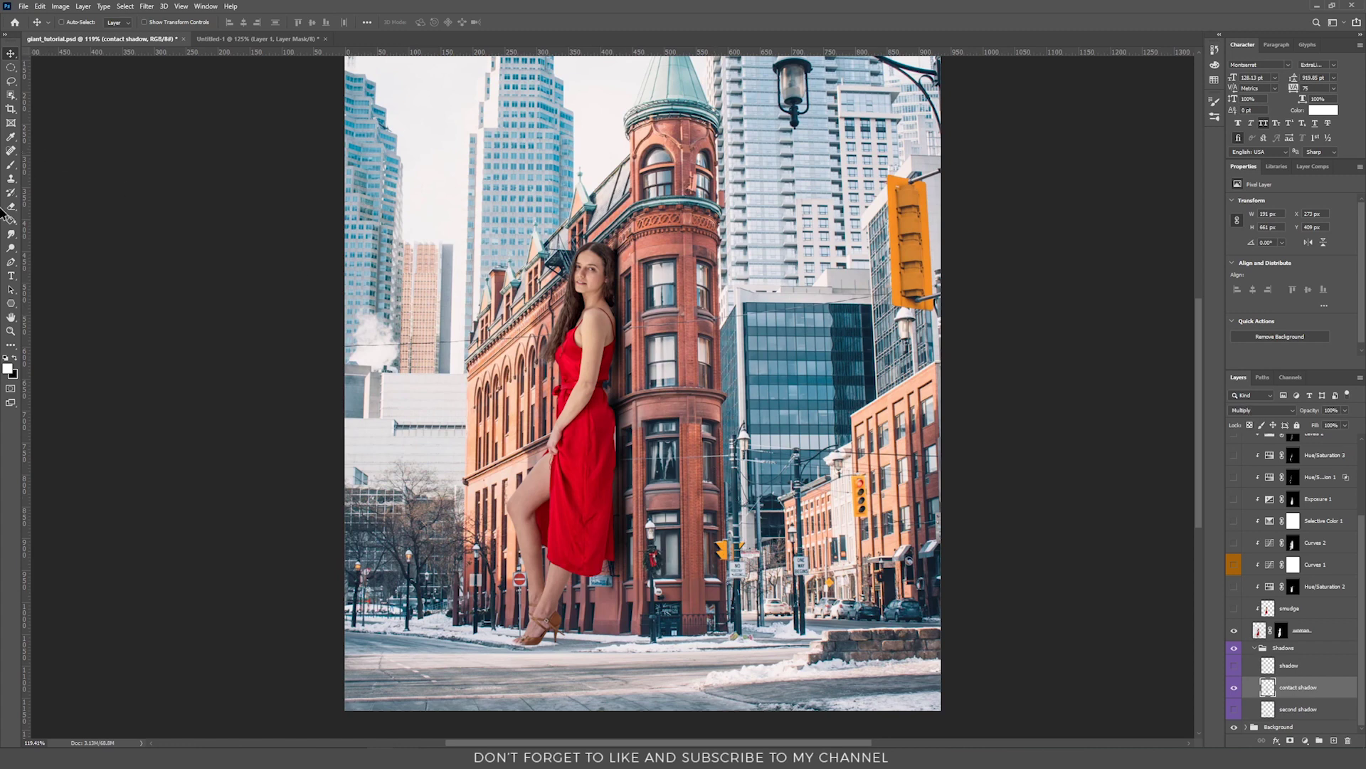
Step: Choose the soft round brush preset and create a new empty layer above contact shadow
{"action": "key", "text": "b"}
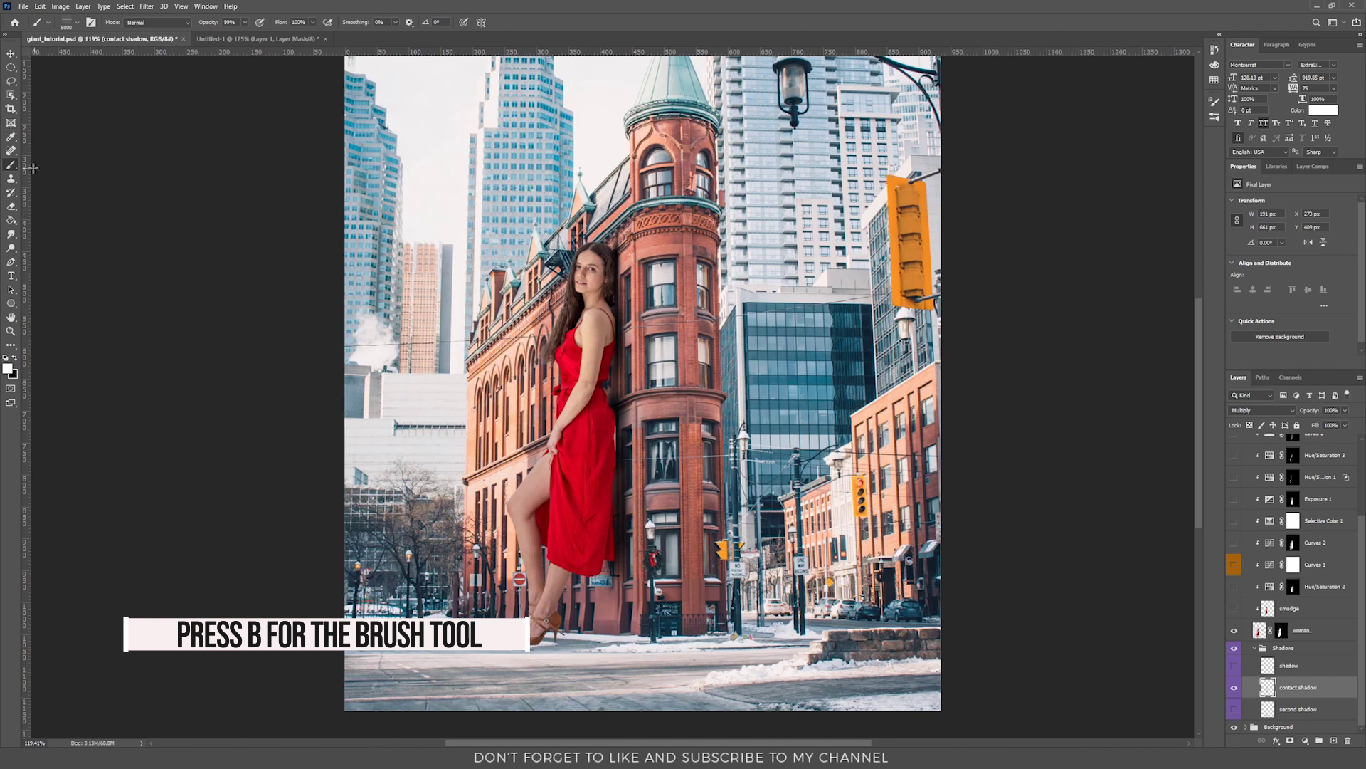
{"action": "right_click", "coordinate": [588, 510]}
{"action": "left_click", "coordinate": [625, 541]}
{"action": "left_click", "coordinate": [847, 584]}
{"action": "left_click", "coordinate": [713, 19]}
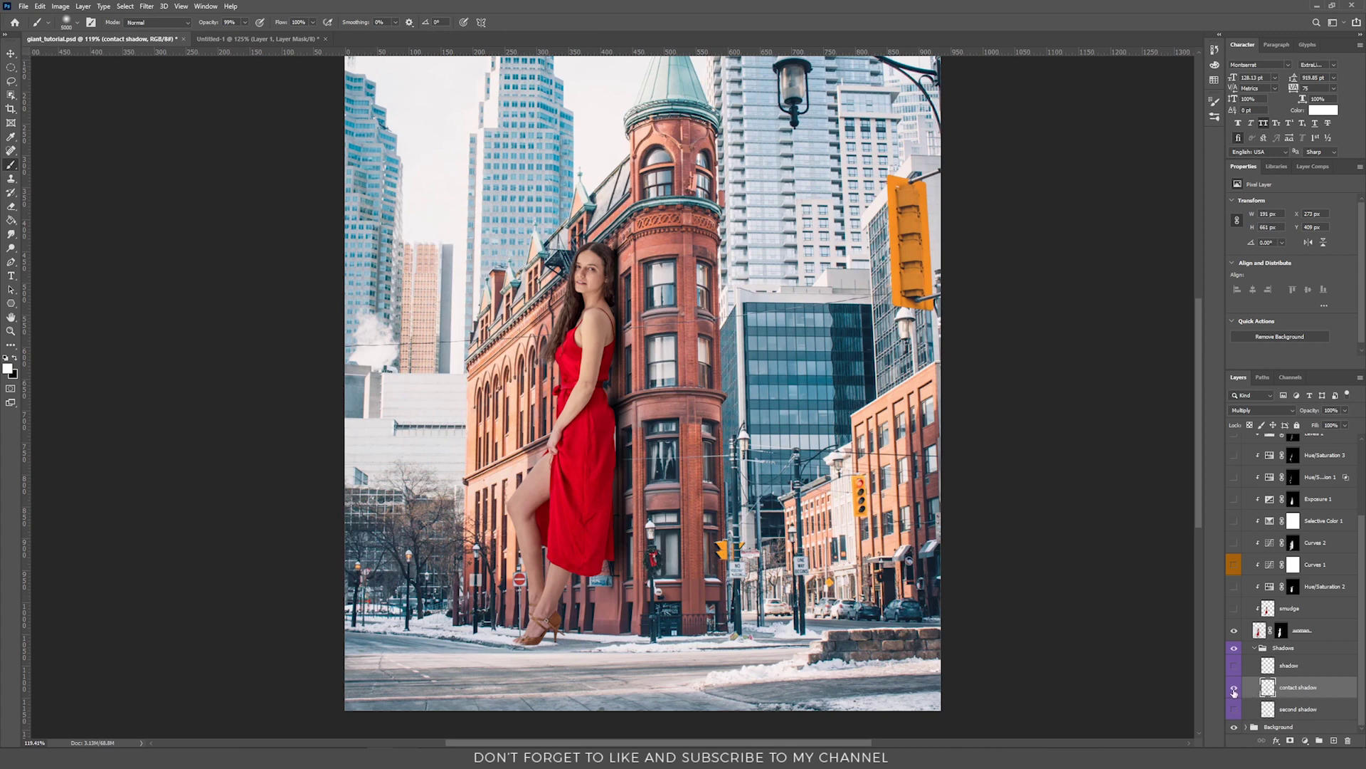
{"action": "key", "text": "ctrl+shift+alt+n"}
{"action": "right_click", "coordinate": [610, 391]}
Step: Paint a practice 47 px black Multiply shadow along her back, then delete it and show contact shadow
{"action": "left_click", "coordinate": [682, 417]}
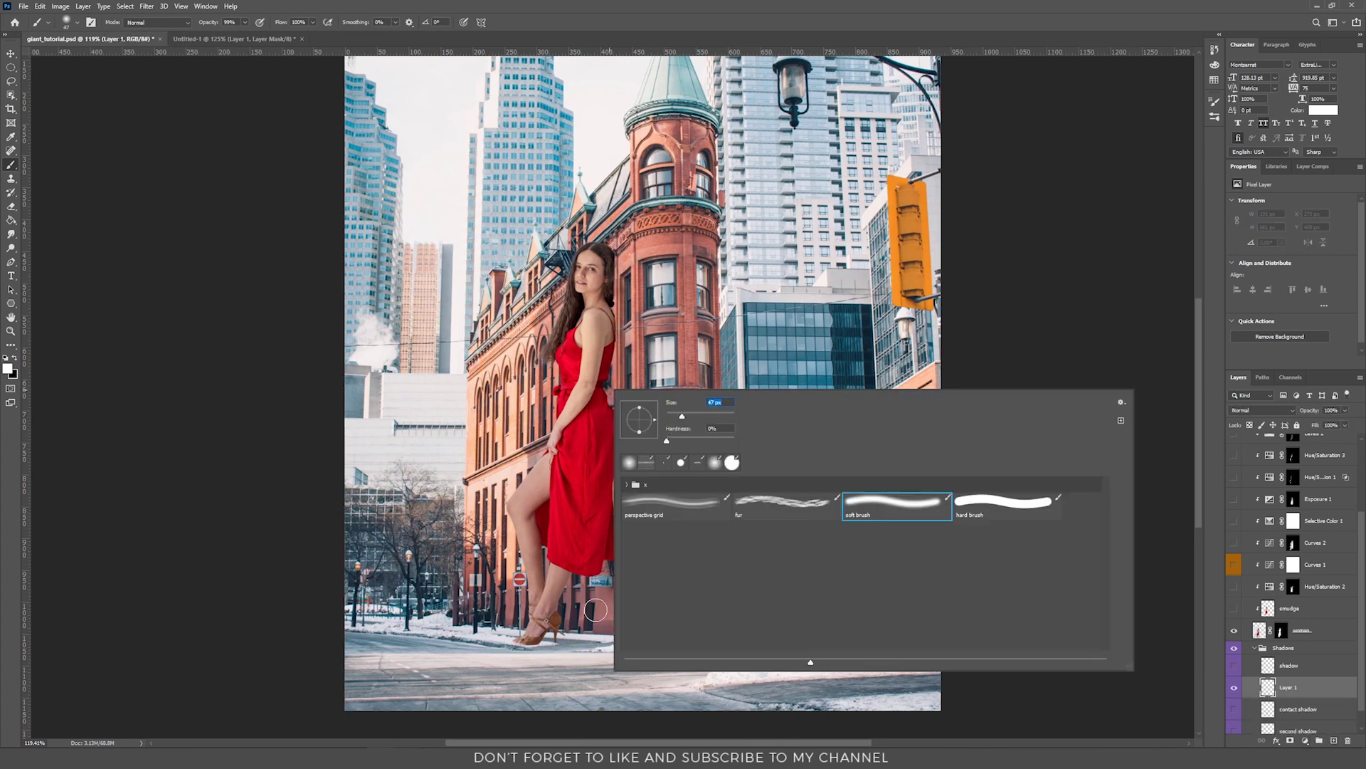
{"action": "key", "text": "Return"}
{"action": "key", "text": "x"}
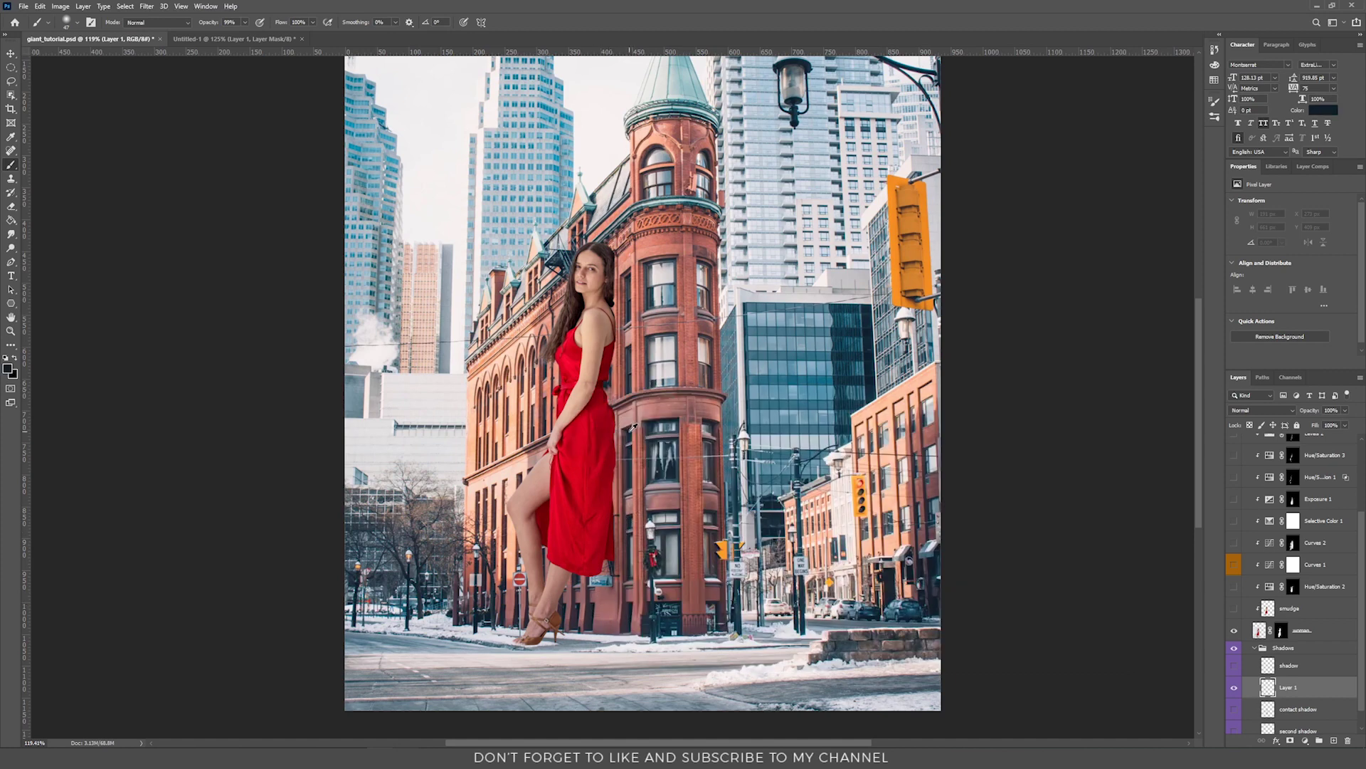
{"action": "mouse_move", "coordinate": [618, 311]}
{"action": "left_mouse_down"}
{"action": "mouse_move", "coordinate": [606, 343]}
{"action": "mouse_move", "coordinate": [607, 543]}
{"action": "mouse_move", "coordinate": [613, 276]}
{"action": "mouse_move", "coordinate": [604, 318]}
{"action": "left_mouse_up"}
{"action": "left_click", "coordinate": [1261, 411]}
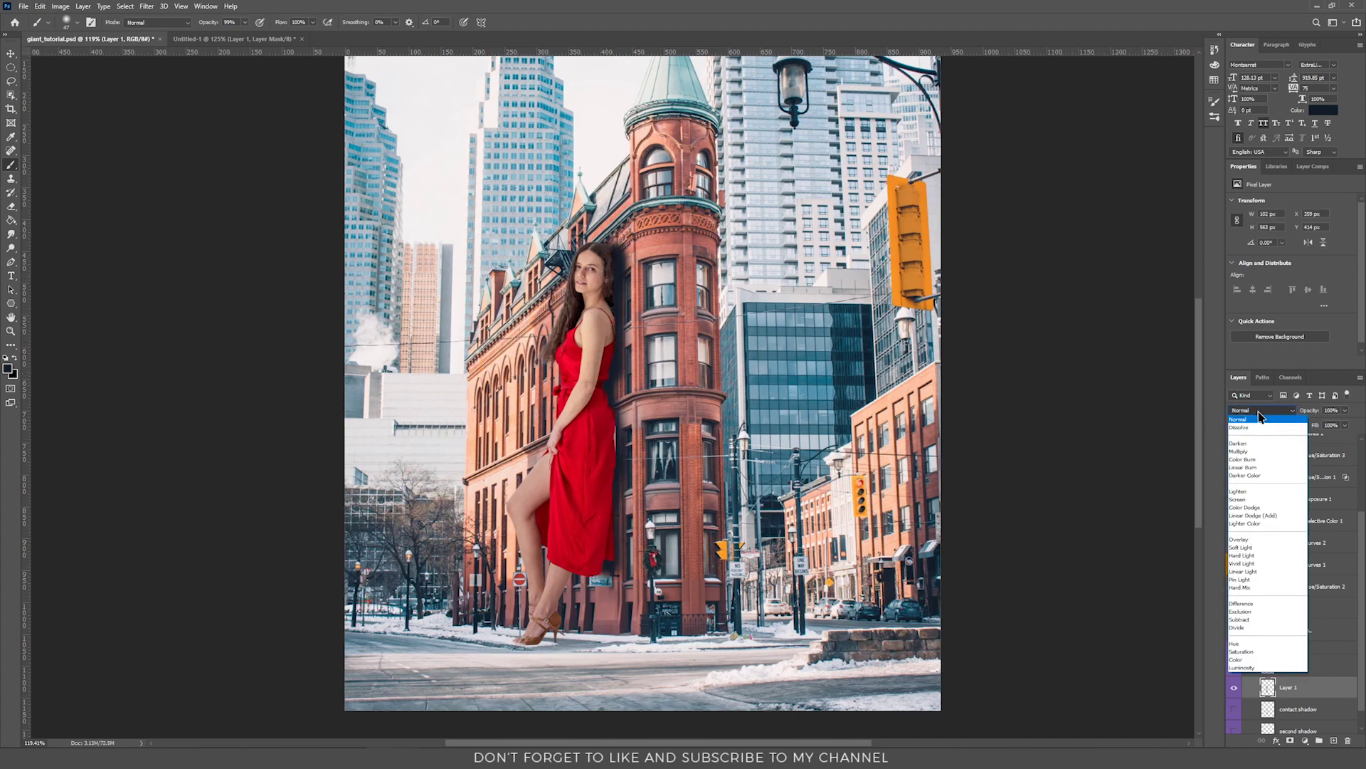
{"action": "left_click", "coordinate": [1242, 452]}
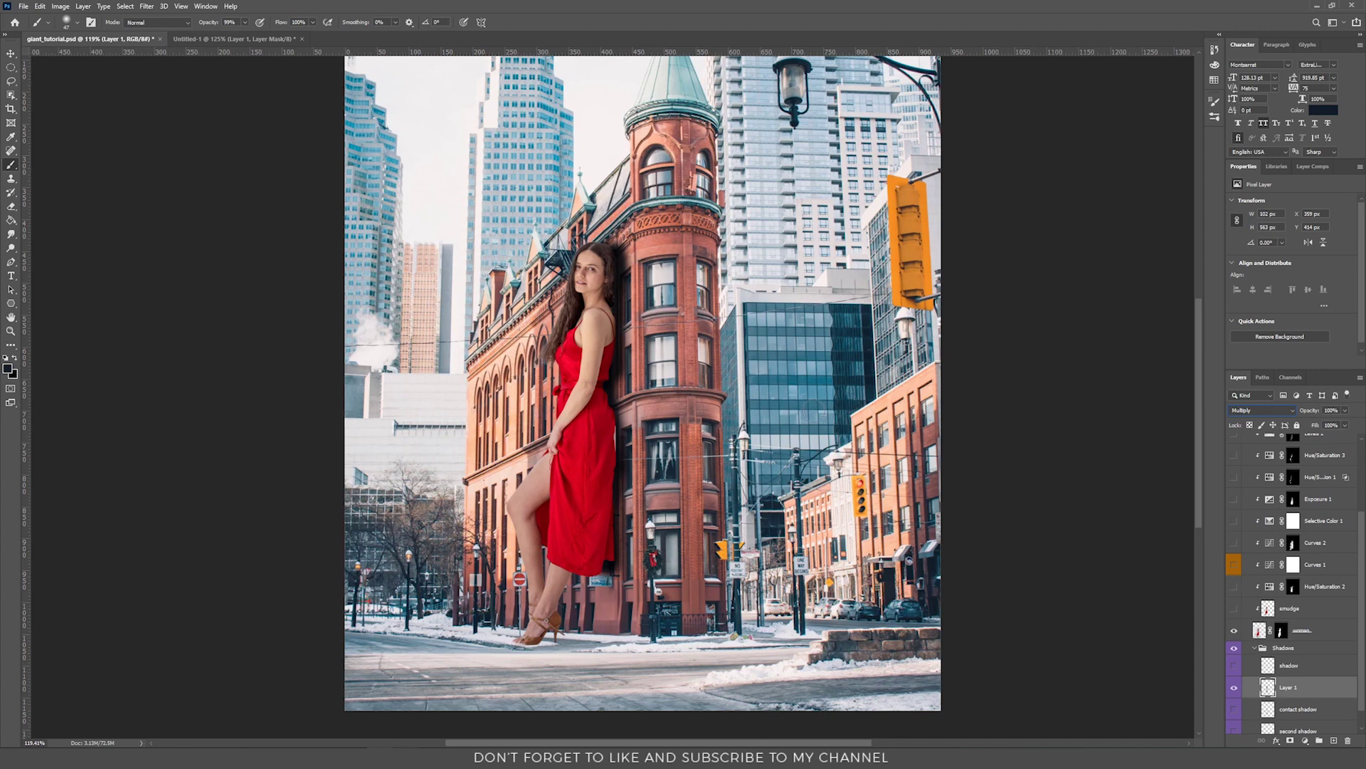
{"action": "left_click", "coordinate": [1347, 741]}
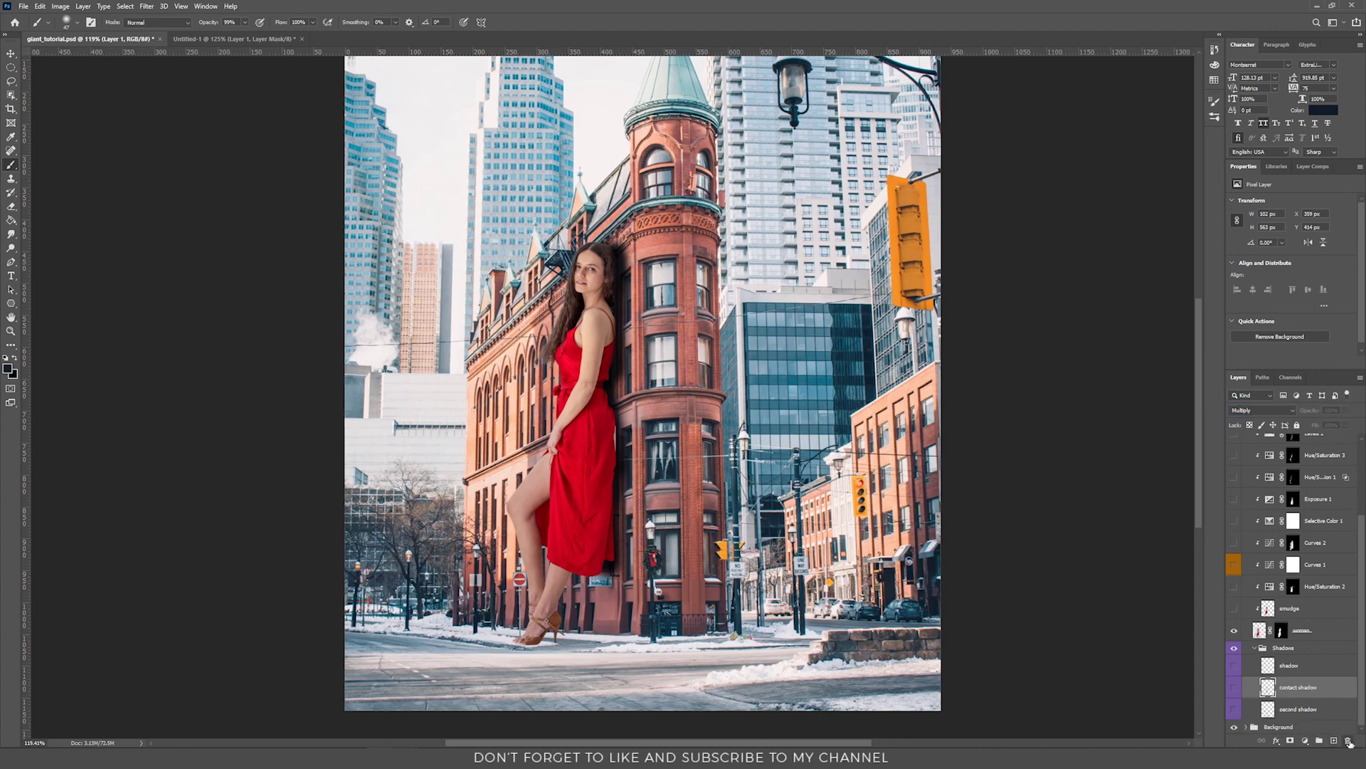
{"action": "left_click", "coordinate": [1234, 688]}
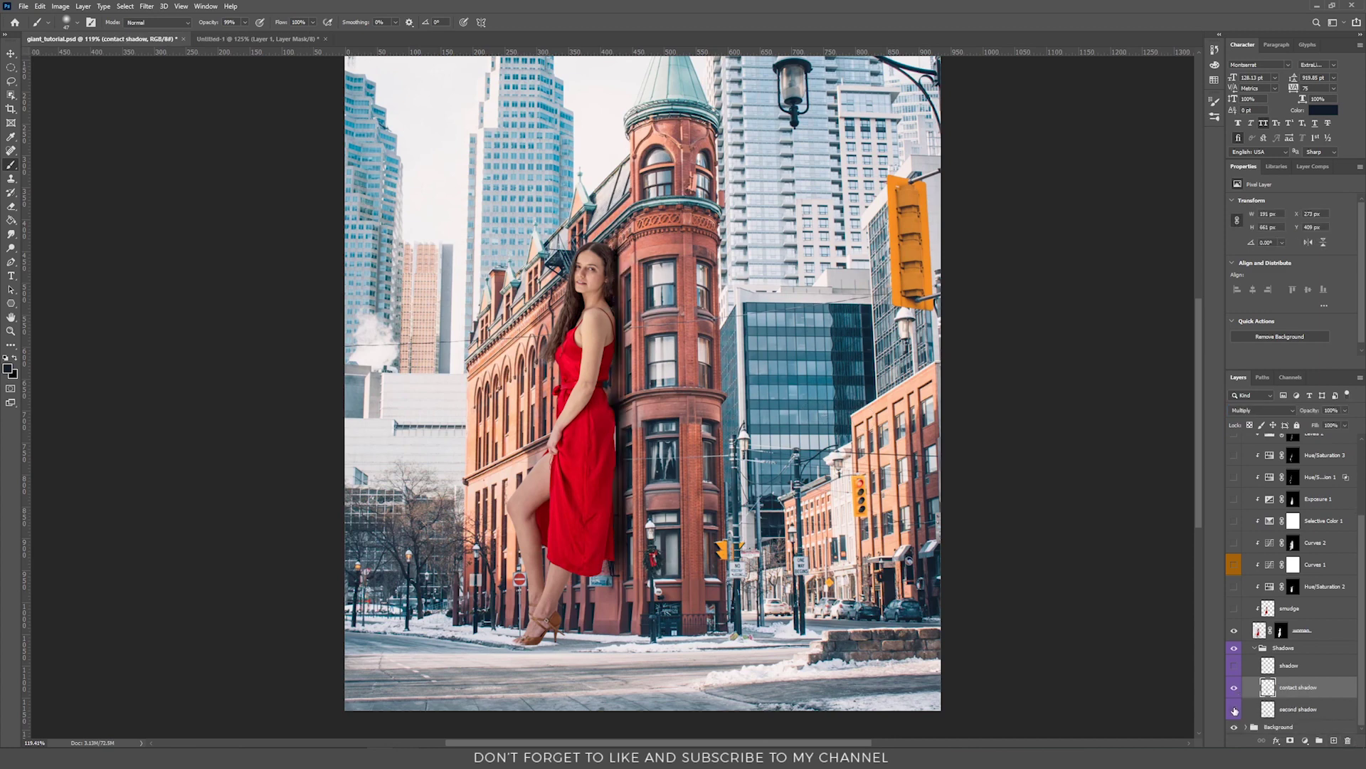
Step: Zoom to the feet and turn on the second shadow layer, toggling it to compare
{"action": "scroll", "coordinate": [603, 634], "scroll_direction": "up", "scroll_amount": 7}
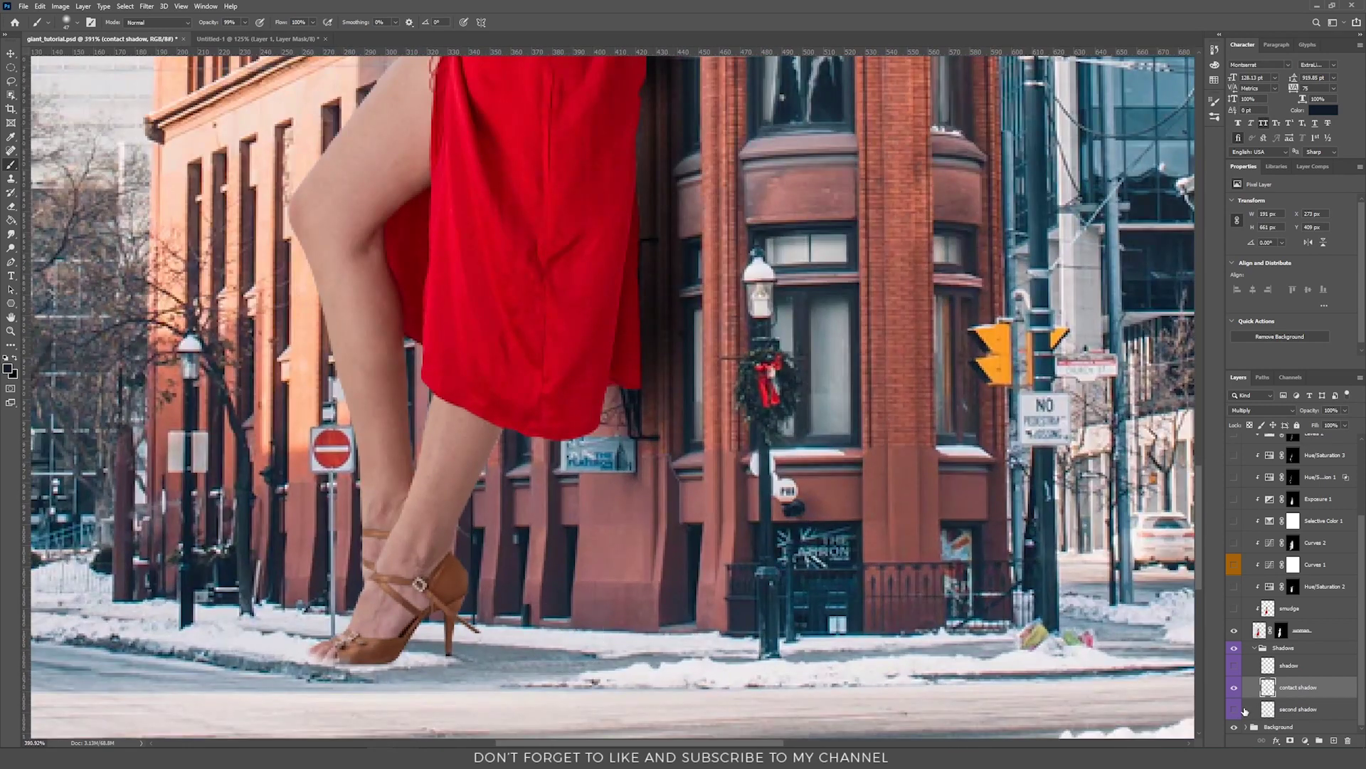
{"action": "left_click", "coordinate": [1234, 709]}
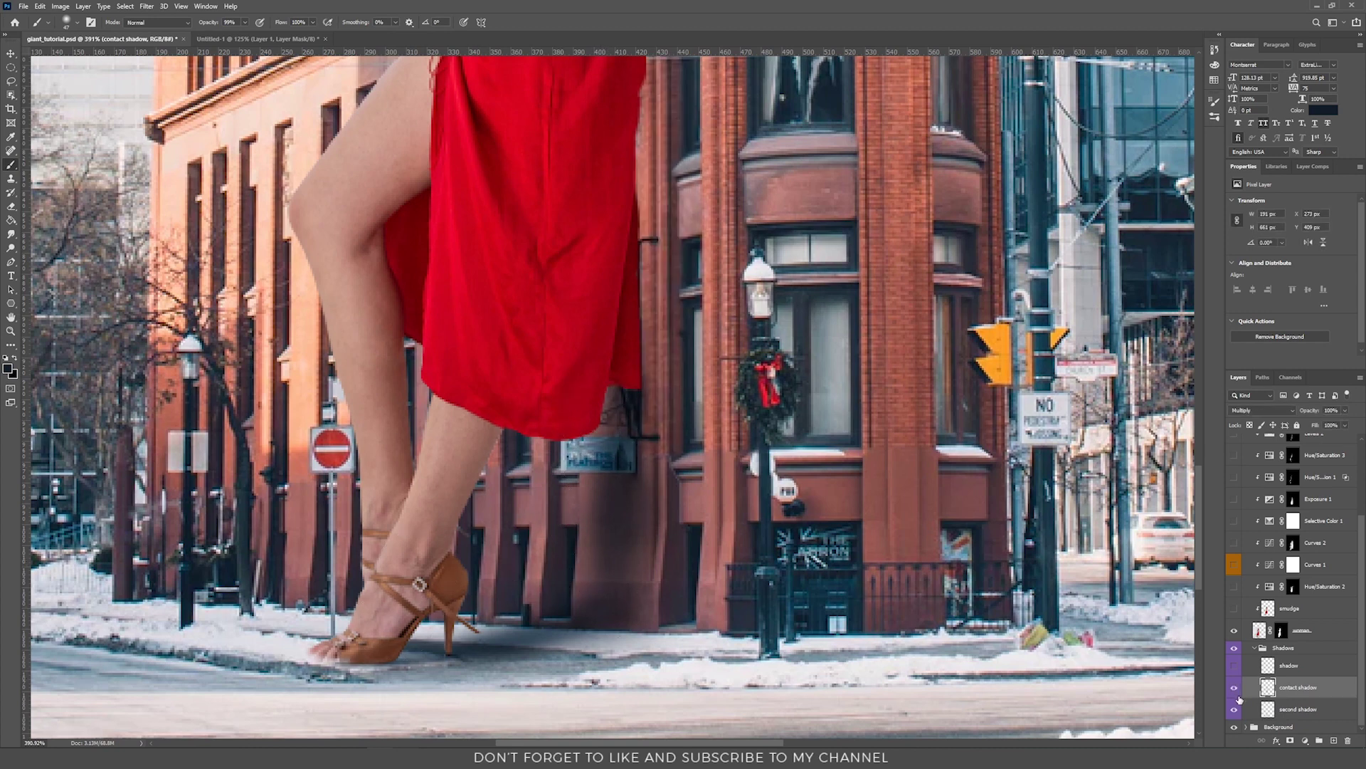
{"action": "left_click", "coordinate": [1235, 709]}
{"action": "left_click", "coordinate": [1235, 709]}
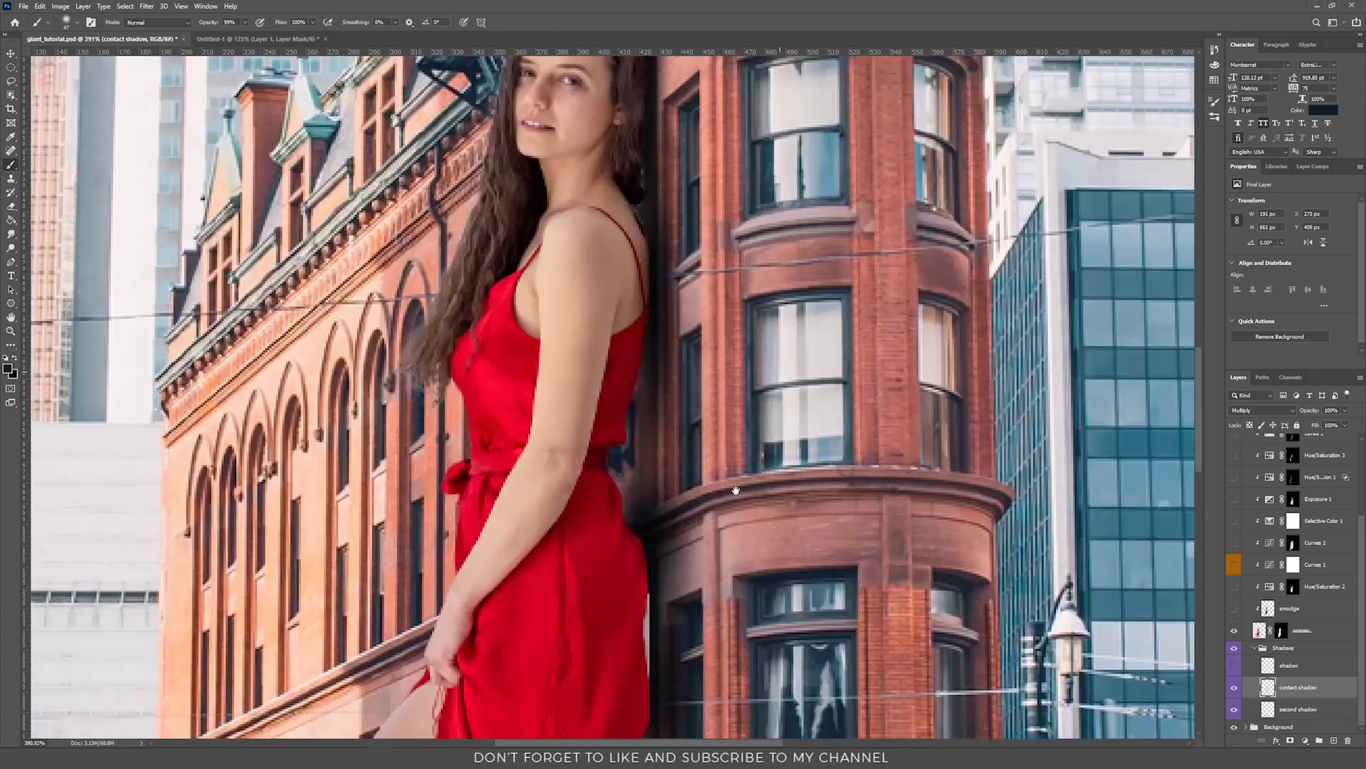
{"action": "scroll", "coordinate": [729, 491], "scroll_direction": "down", "scroll_amount": 3}
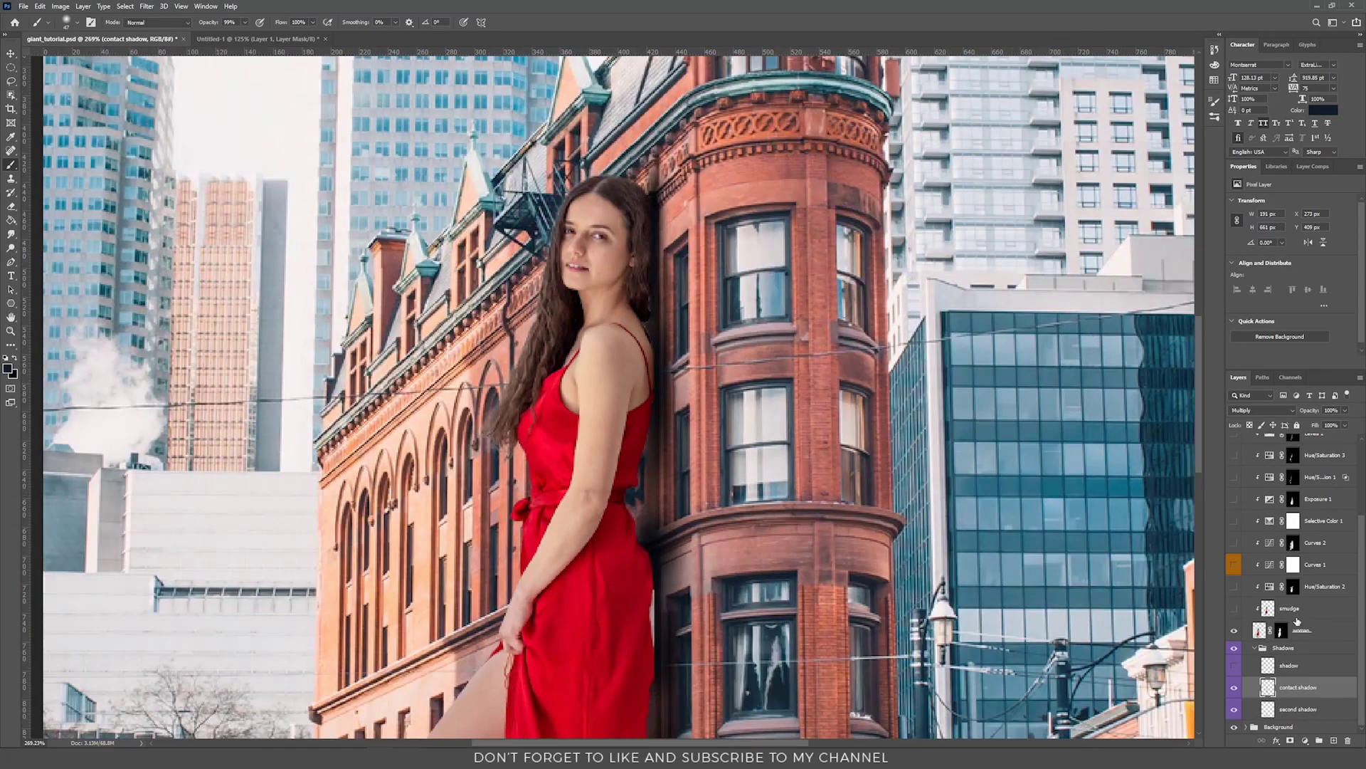
Step: Try shifting the shadow layer slightly right, then undo so it stays in its original place
{"action": "left_click", "coordinate": [1247, 672]}
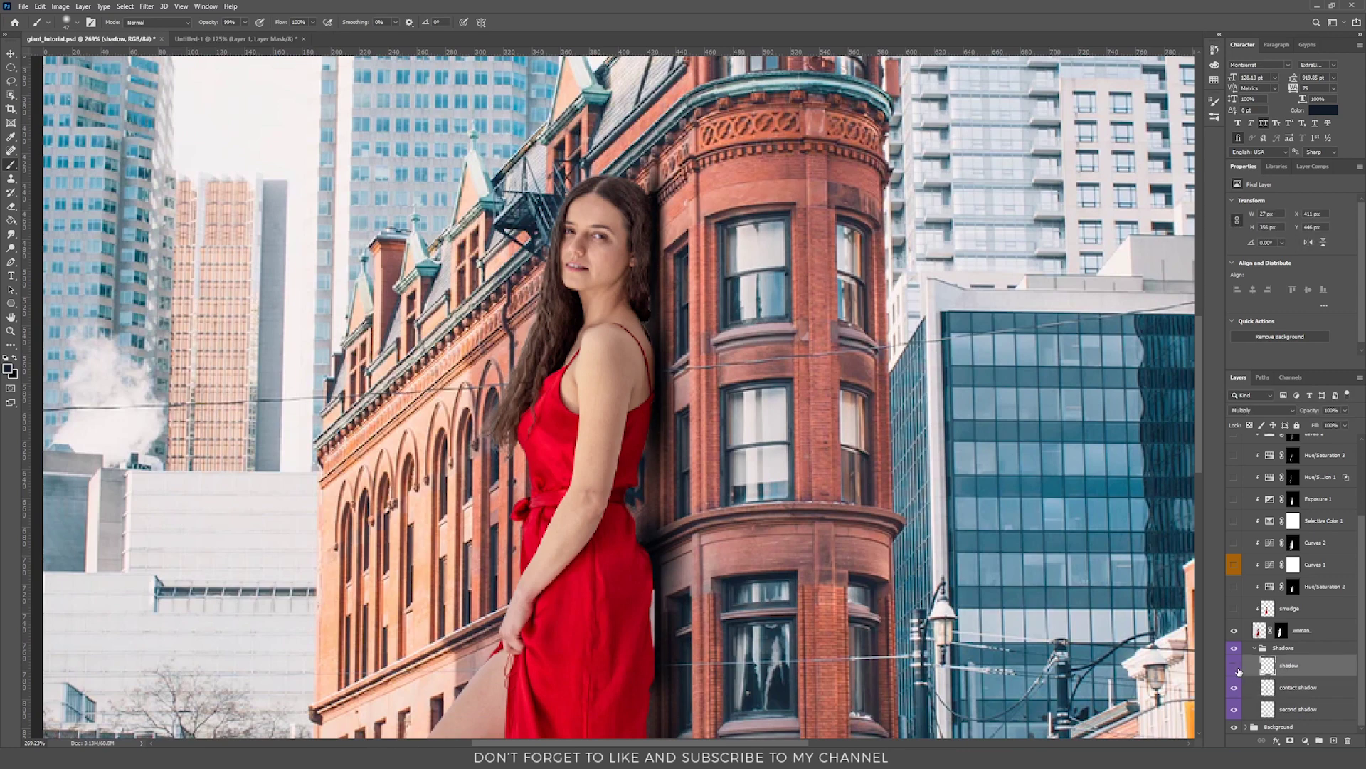
{"action": "key", "text": "v"}
{"action": "left_click_drag", "start_coordinate": [756, 363], "coordinate": [820, 351]}
{"action": "key", "text": "ctrl+z"}
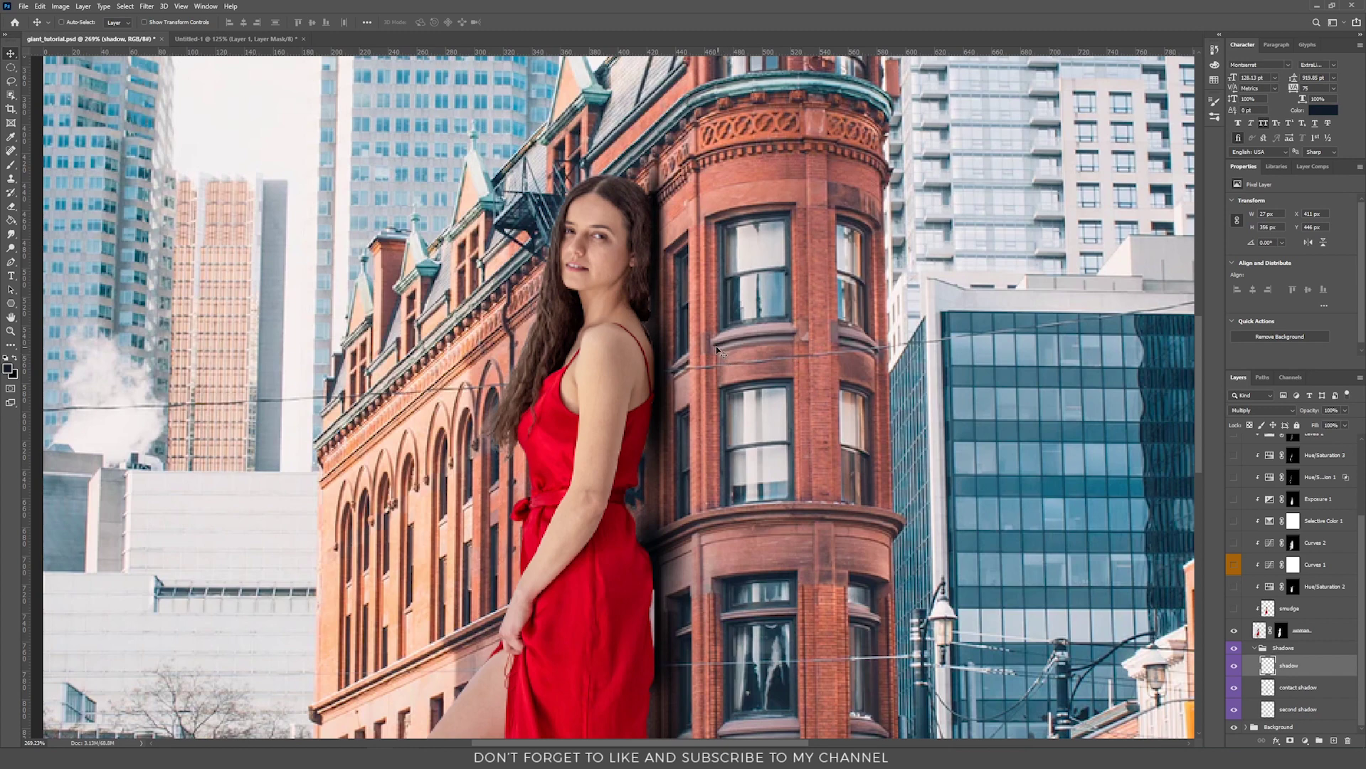
{"action": "left_click_drag", "start_coordinate": [707, 453], "coordinate": [648, 322]}
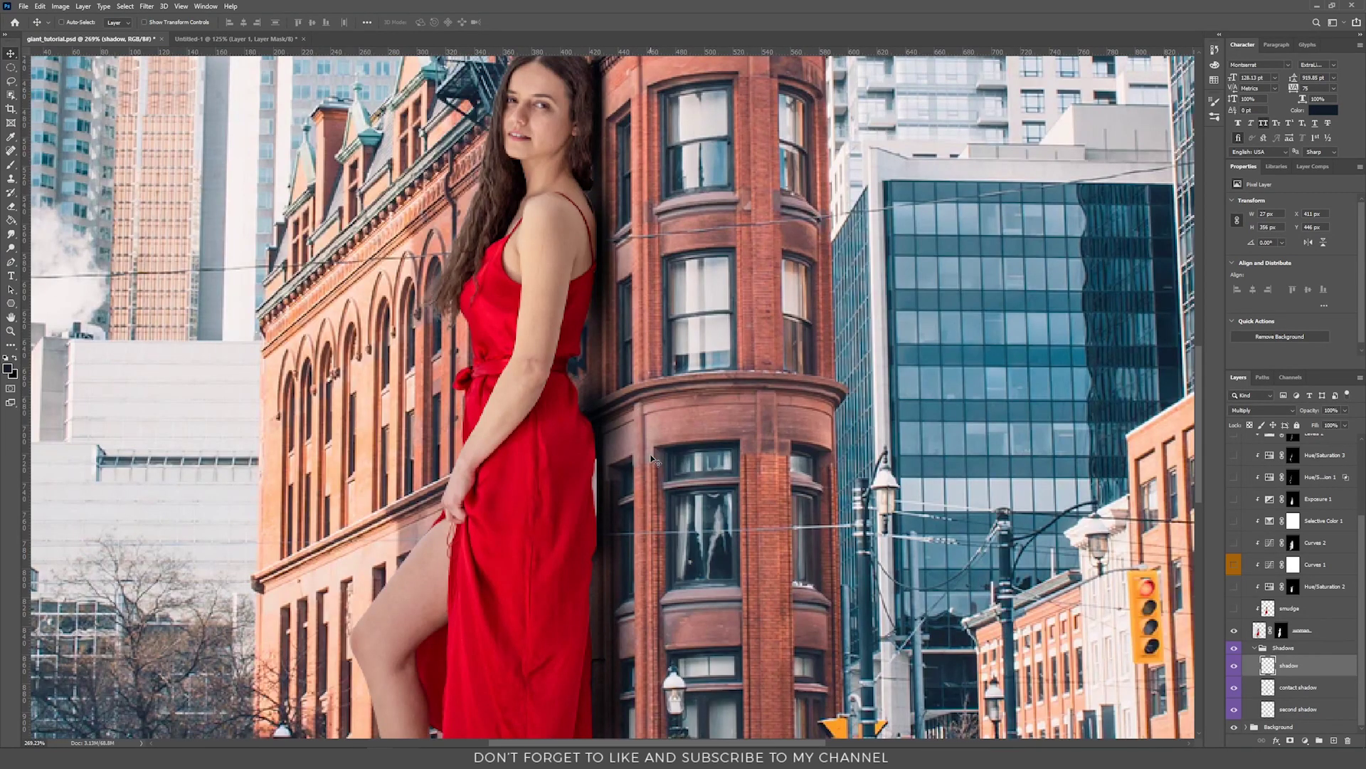
{"action": "left_click_drag", "start_coordinate": [652, 460], "coordinate": [629, 405]}
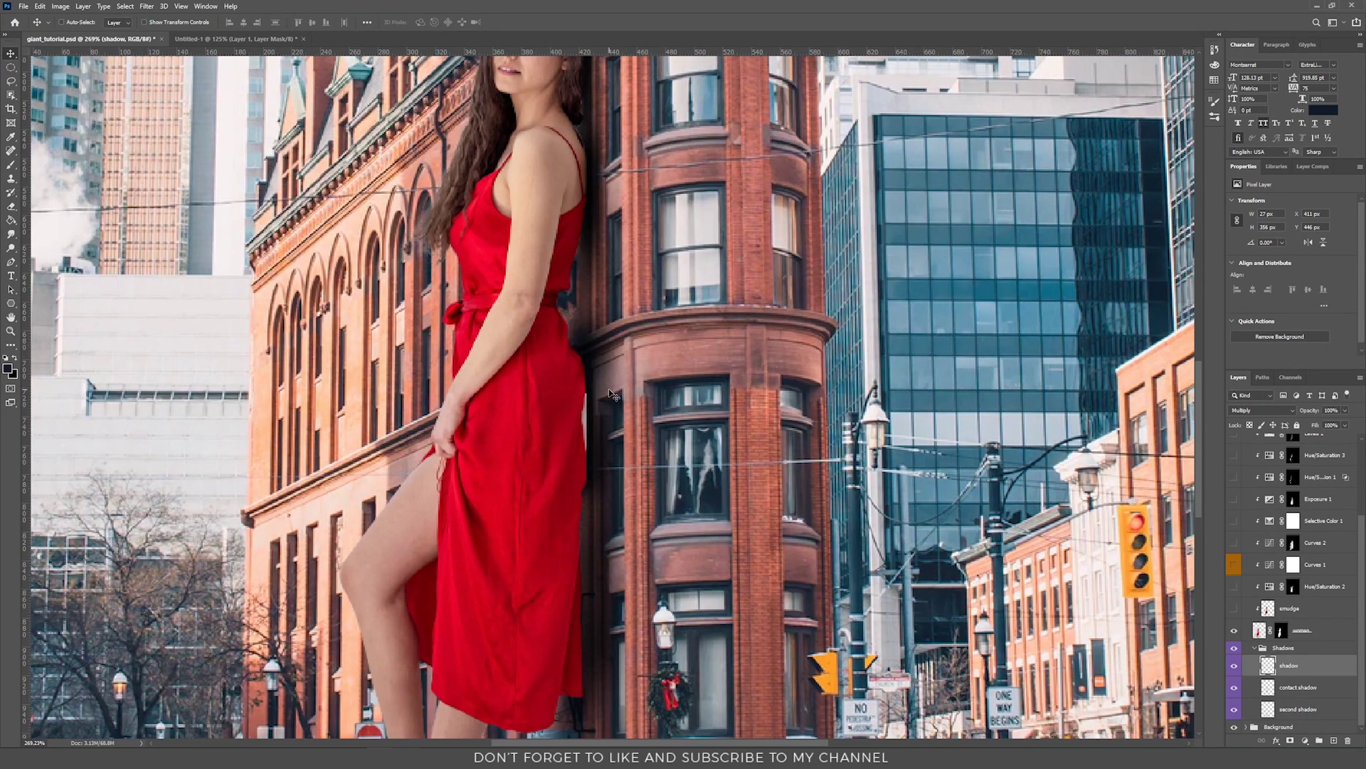
Step: Fit the whole image on screen, toggle the Shadows group to compare, and turn on the smudge layer
{"action": "key", "text": "ctrl+0"}
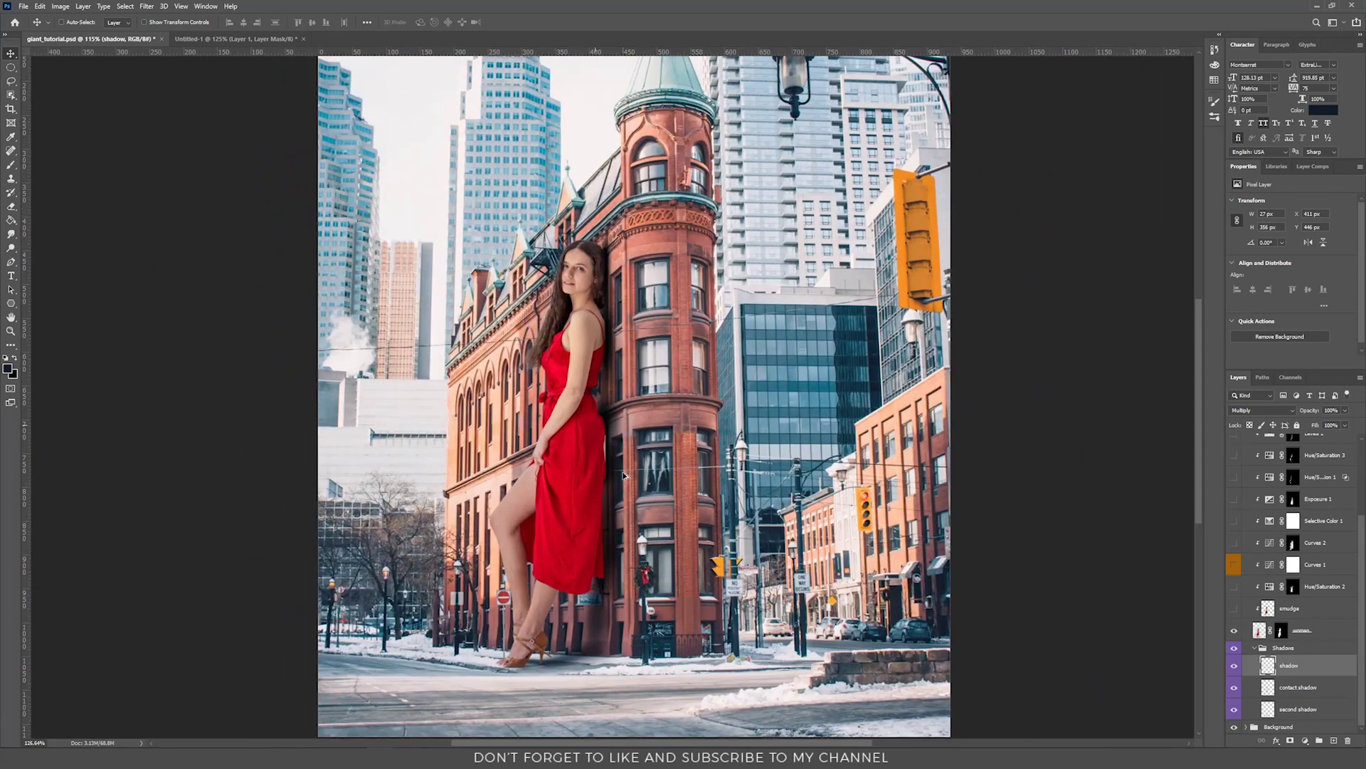
{"action": "left_click", "coordinate": [1235, 648]}
{"action": "left_click", "coordinate": [1235, 649]}
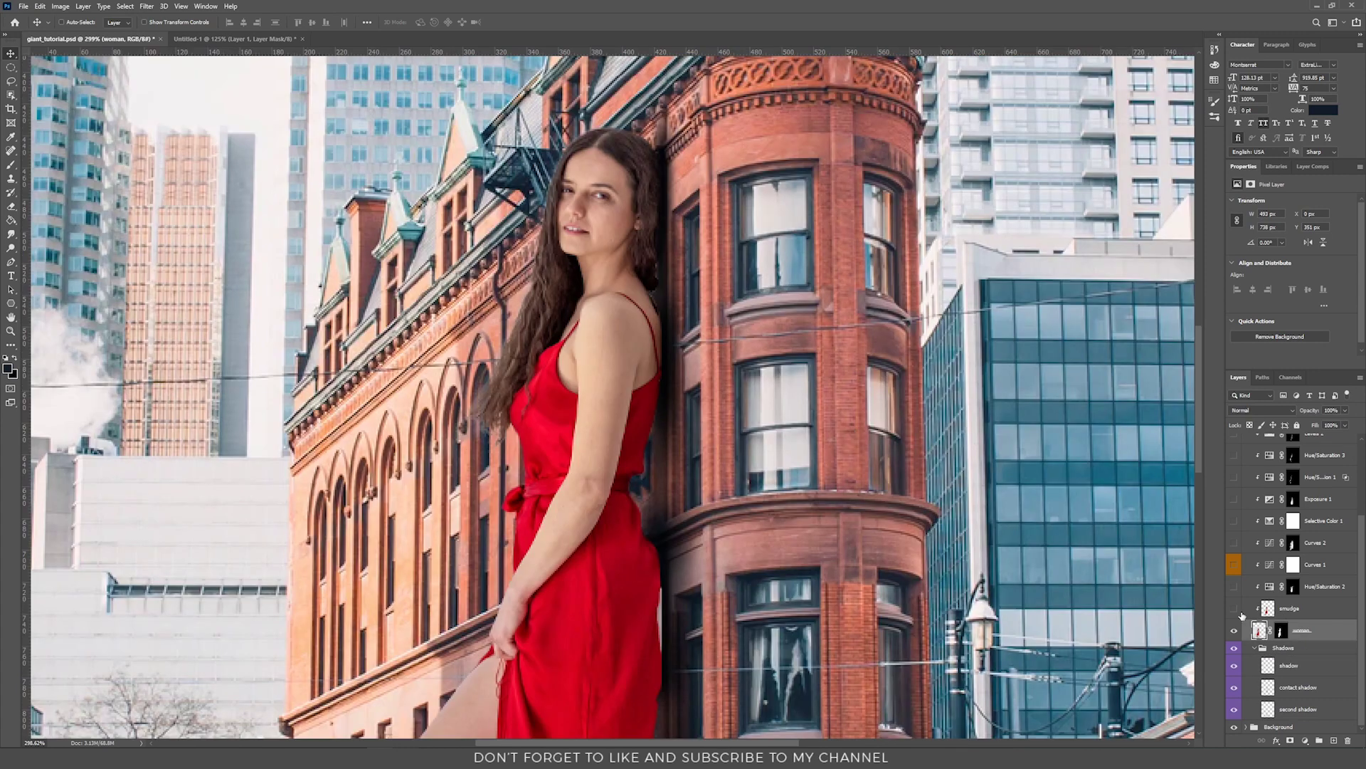
{"action": "left_click", "coordinate": [1235, 610]}
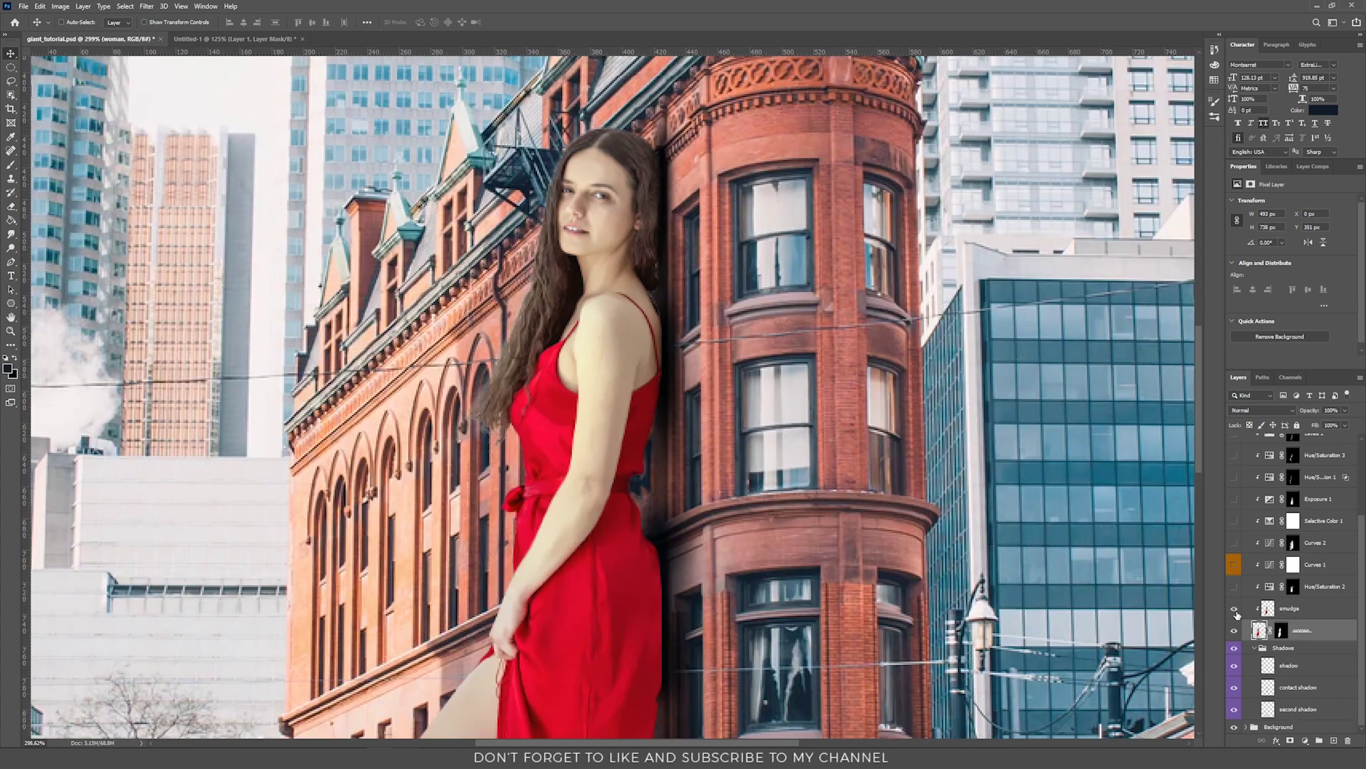
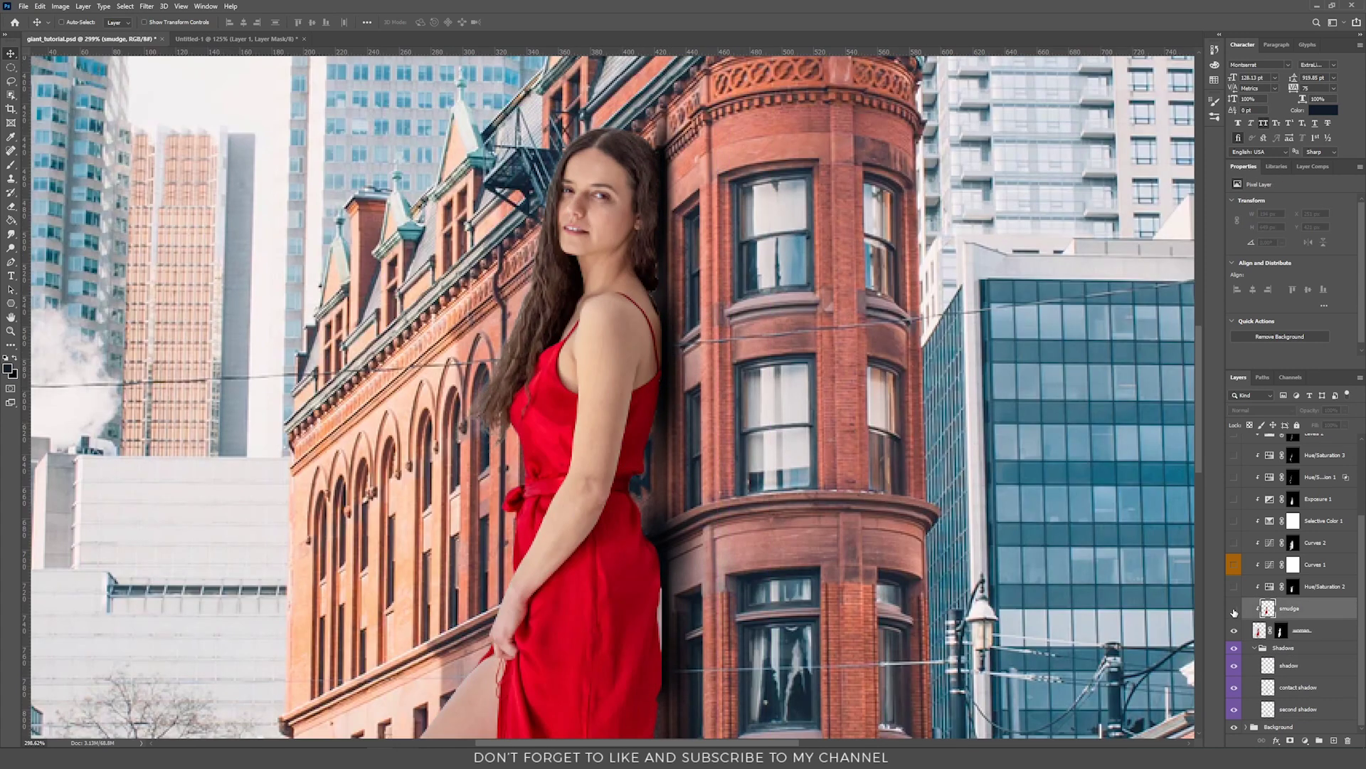
Step: Select the woman layer in the Layers panel
{"action": "left_click", "coordinate": [1260, 630]}
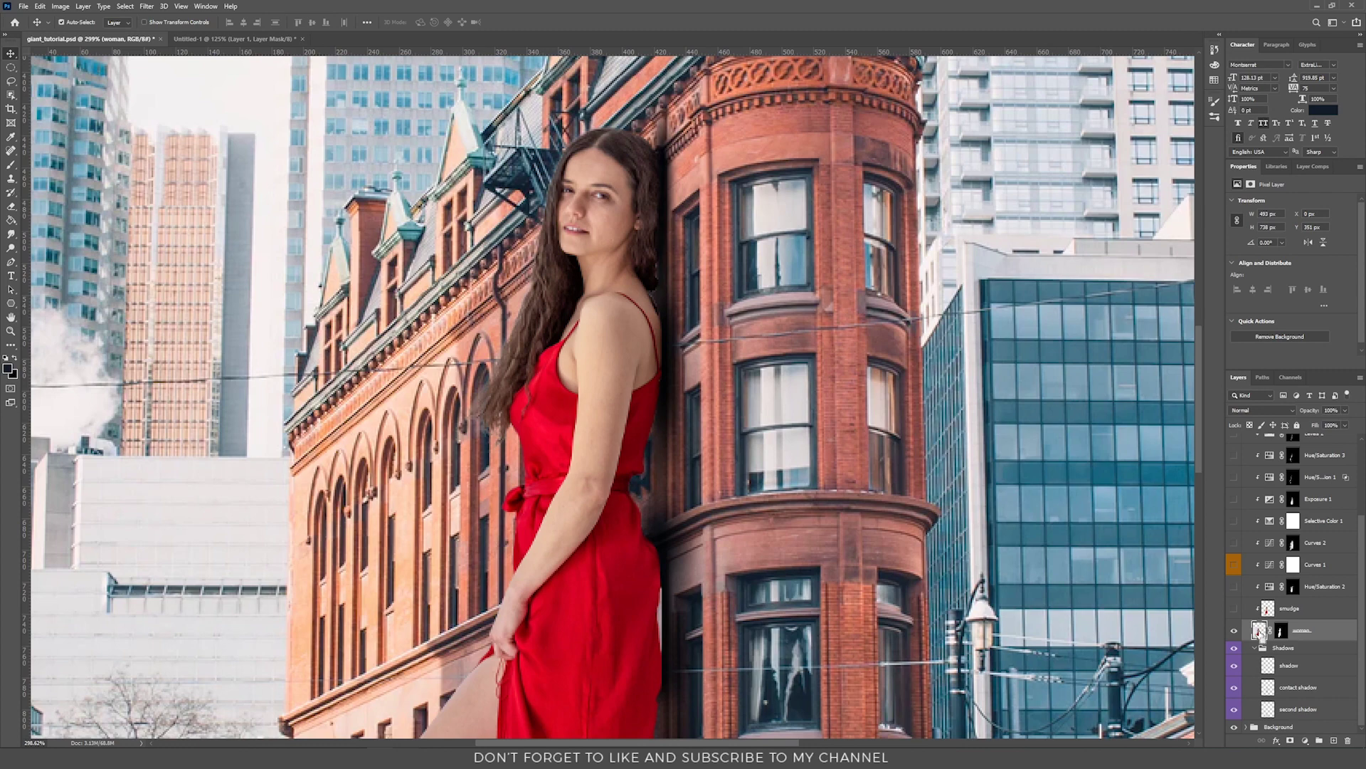
Step: Undo a stray nudge, then duplicate the woman layer, clip the copy, and move its mask to the original
{"action": "left_click_drag", "start_coordinate": [629, 376], "coordinate": [602, 384]}
{"action": "key", "text": "ctrl+z"}
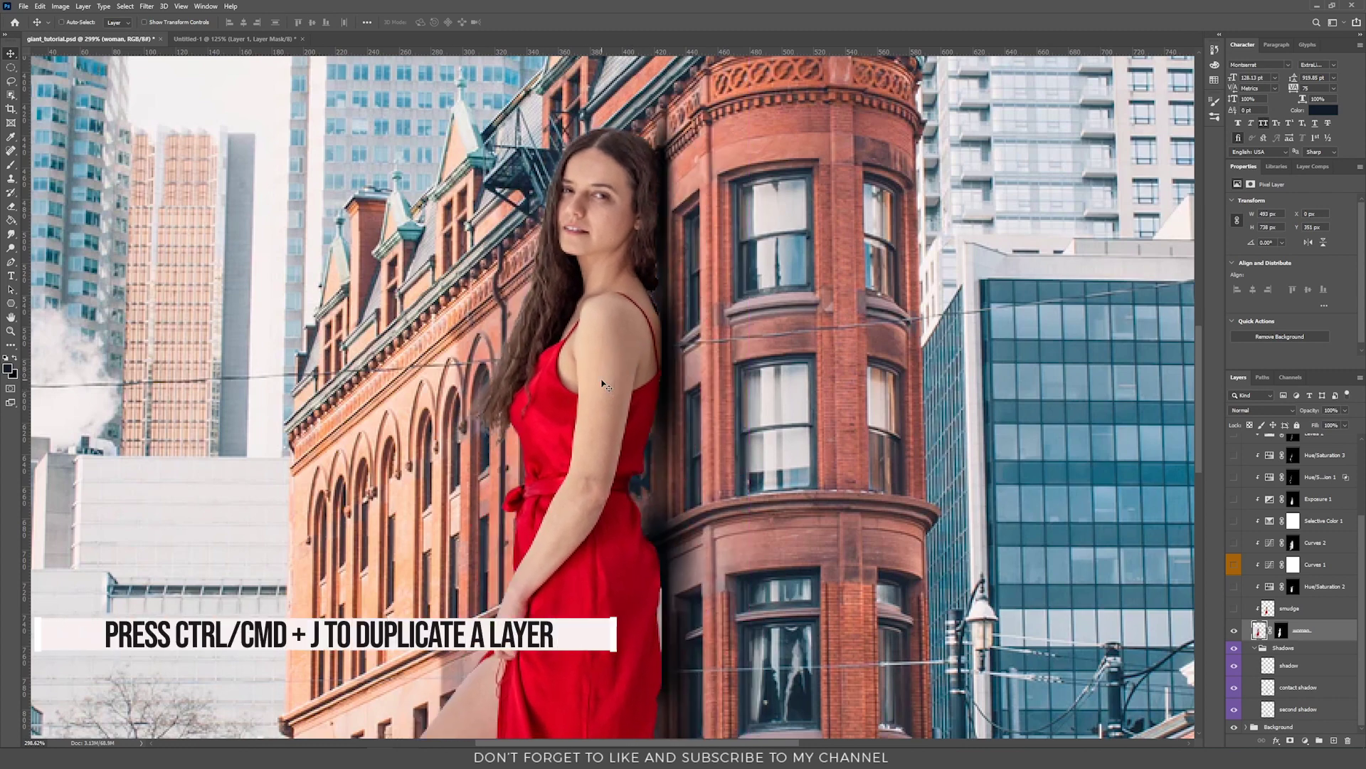
{"action": "key", "text": "ctrl+j"}
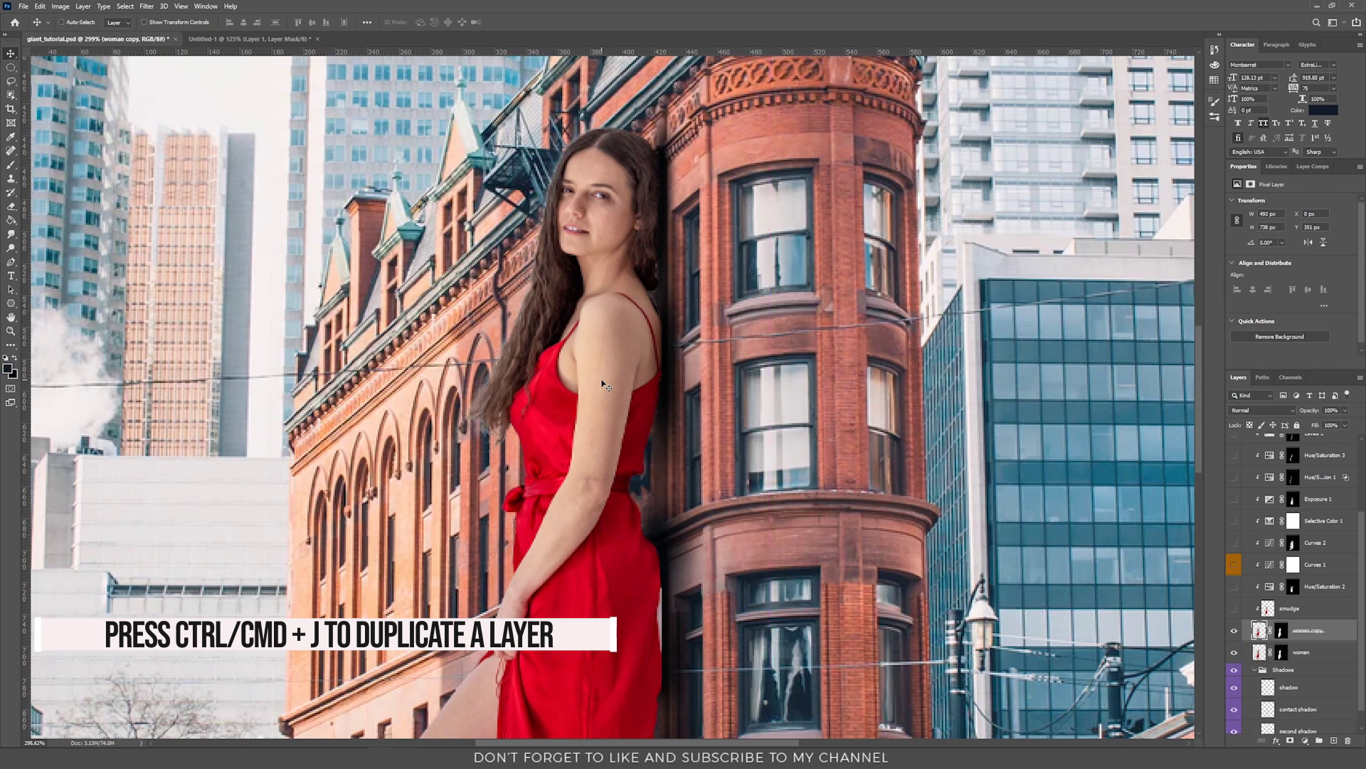
{"action": "left_click", "coordinate": [1265, 636], "text": "alt"}
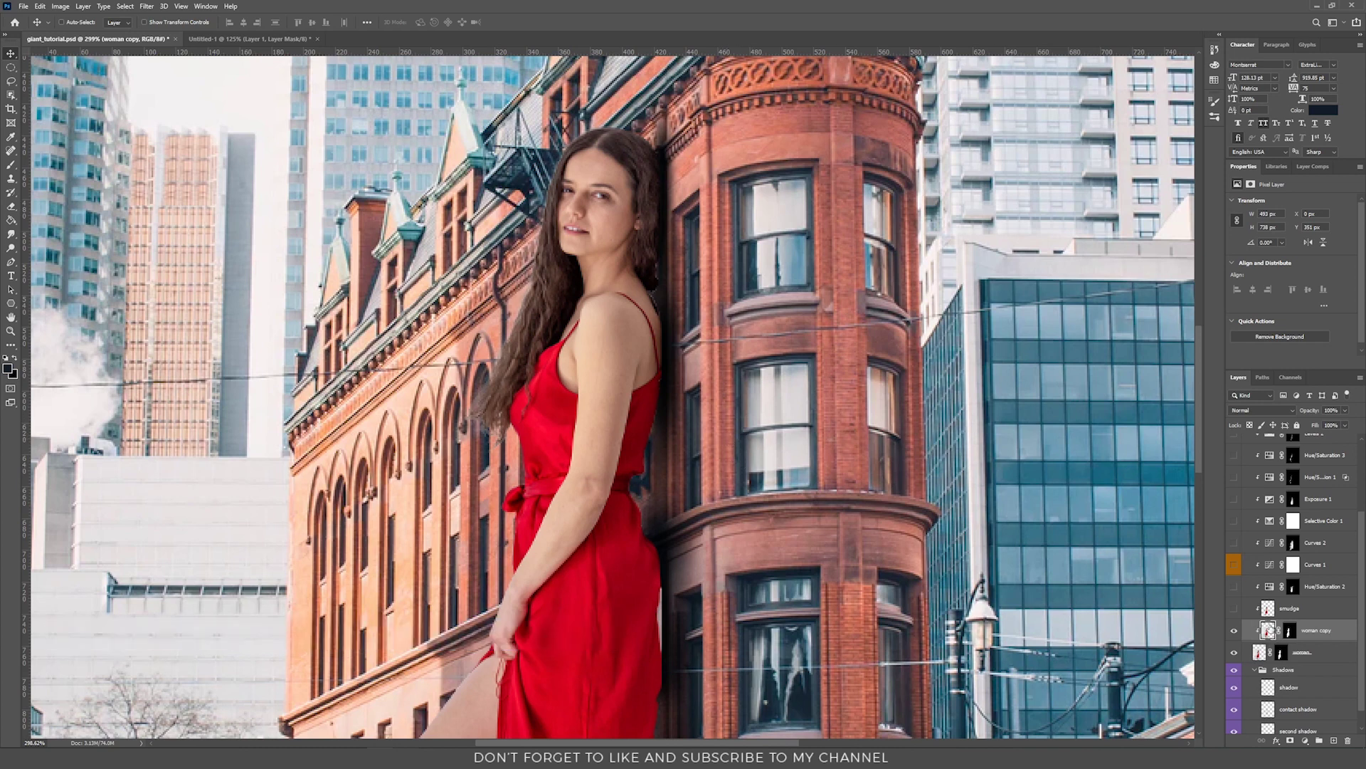
{"action": "left_click_drag", "start_coordinate": [1291, 633], "coordinate": [1295, 655]}
Step: Apply Surface Blur with radius 6 and threshold 6 to the woman copy
{"action": "left_click", "coordinate": [145, 6]}
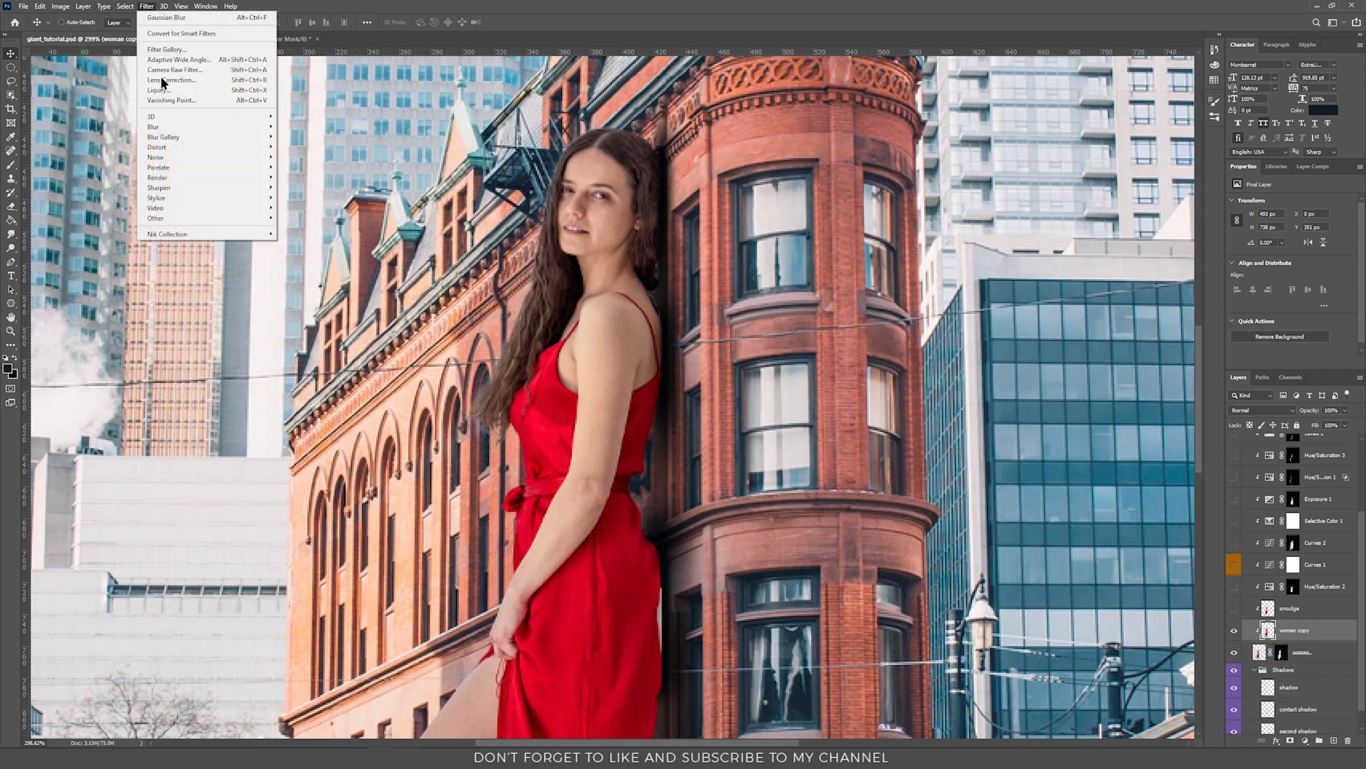
{"action": "mouse_move", "coordinate": [163, 127]}
{"action": "left_click", "coordinate": [313, 228]}
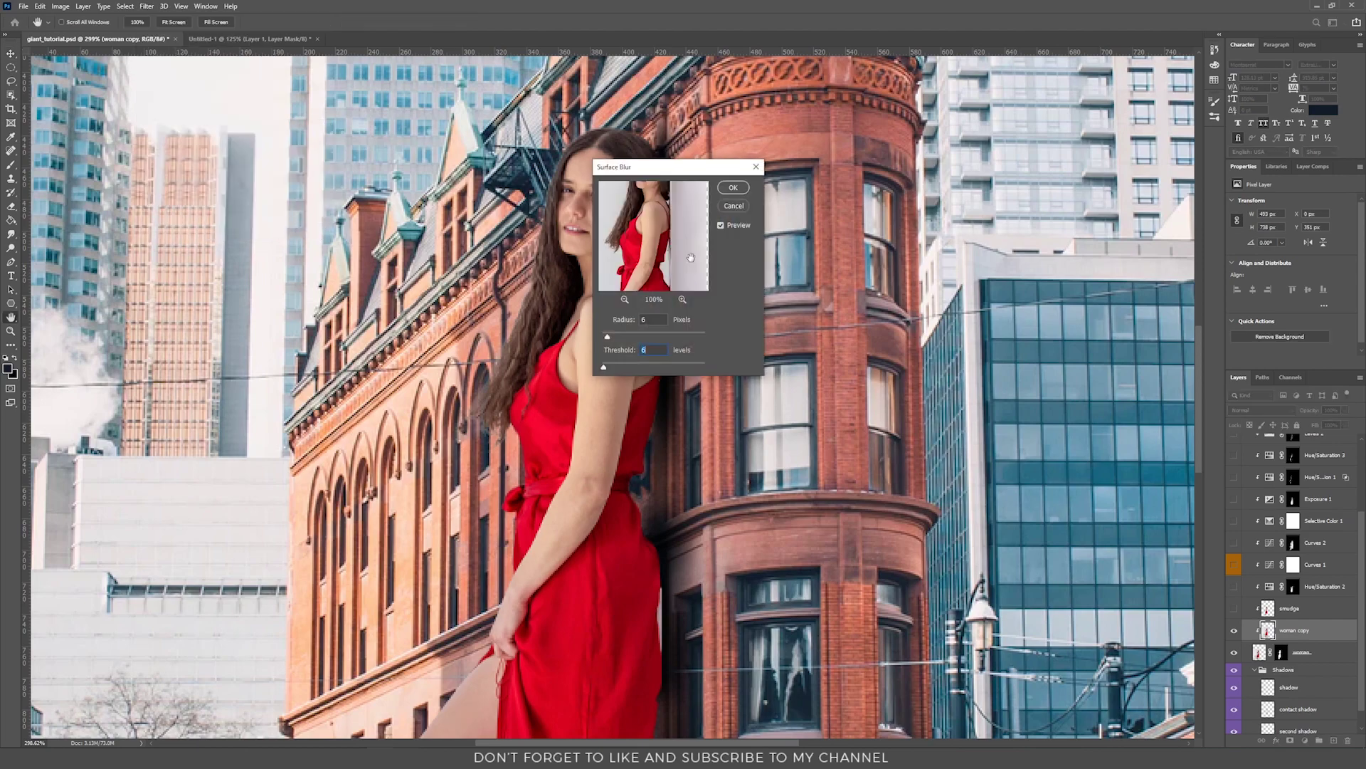
{"action": "key", "text": "Return"}
{"action": "scroll", "coordinate": [629, 242], "scroll_direction": "up", "scroll_amount": 5}
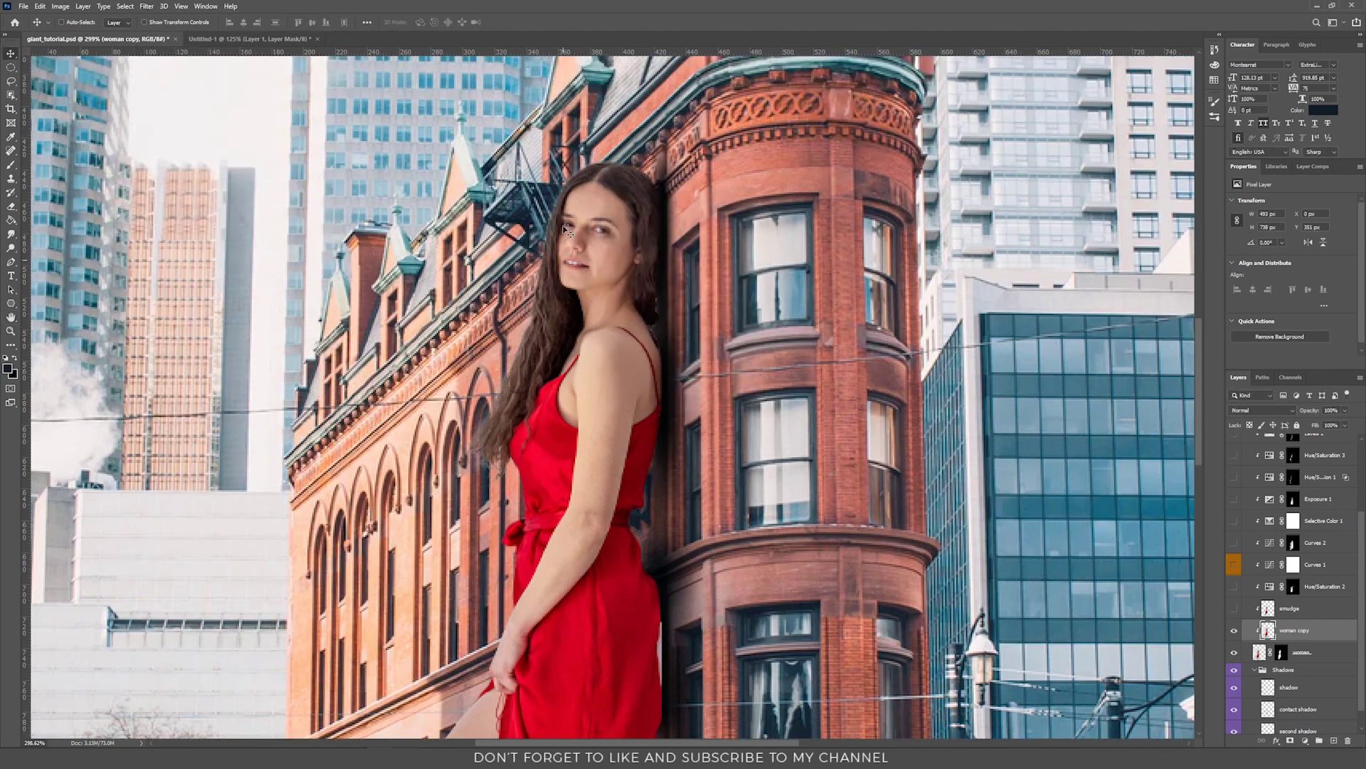
{"action": "scroll", "coordinate": [639, 301], "scroll_direction": "down", "scroll_amount": 3}
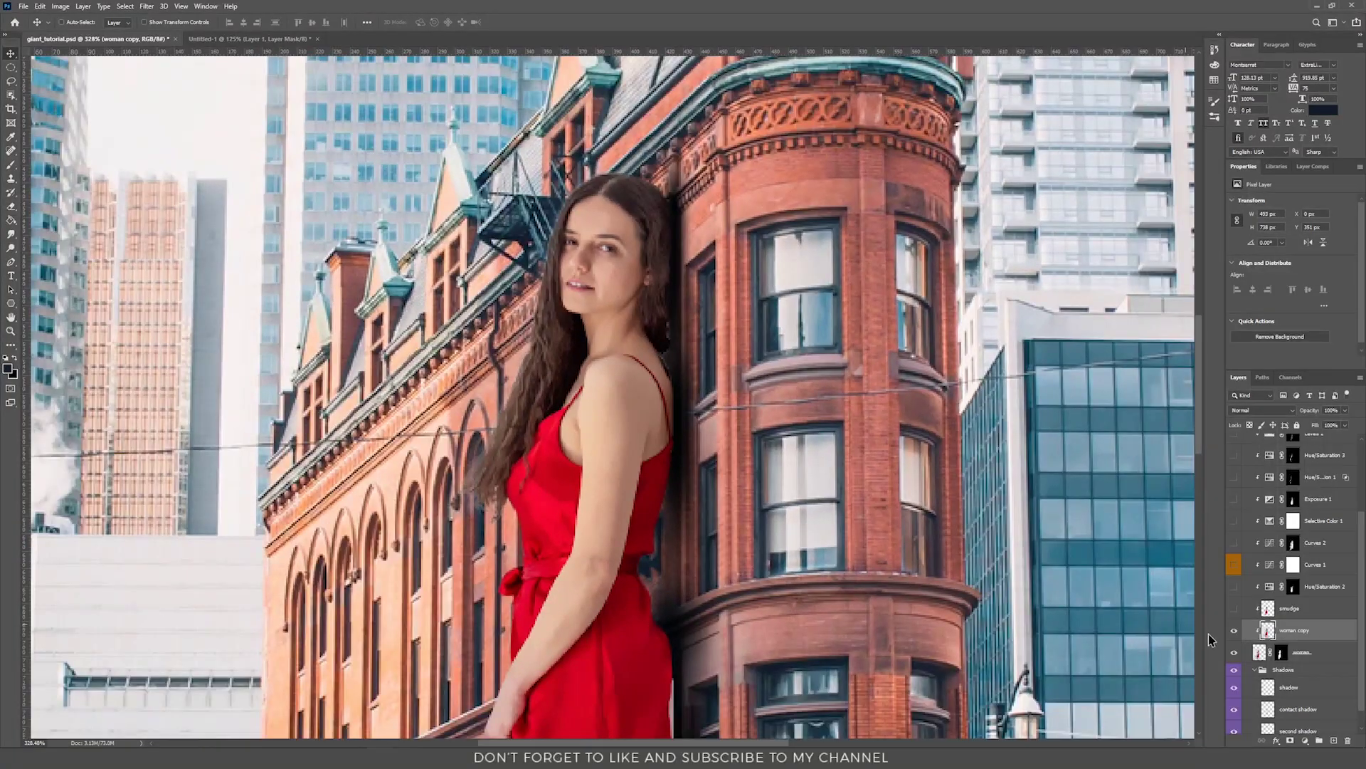
Step: Toggle the blurred copy's visibility to compare, then pick the Smudge tool
{"action": "left_click", "coordinate": [1233, 632]}
{"action": "left_click", "coordinate": [1235, 632]}
{"action": "left_click", "coordinate": [1235, 632]}
{"action": "left_click", "coordinate": [1235, 632]}
{"action": "left_click", "coordinate": [11, 235]}
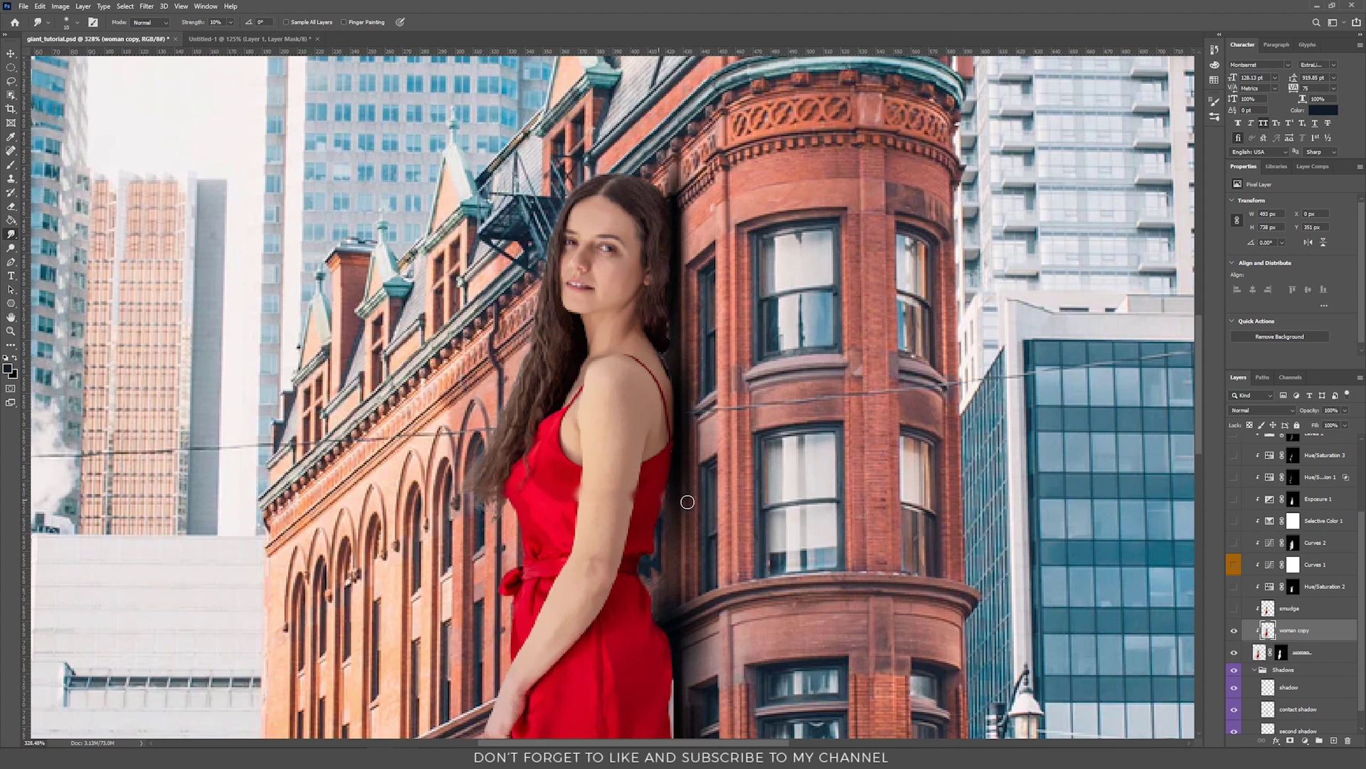
Step: Delete the blurred woman copy and show and select the smudge layer
{"action": "key", "text": "Delete"}
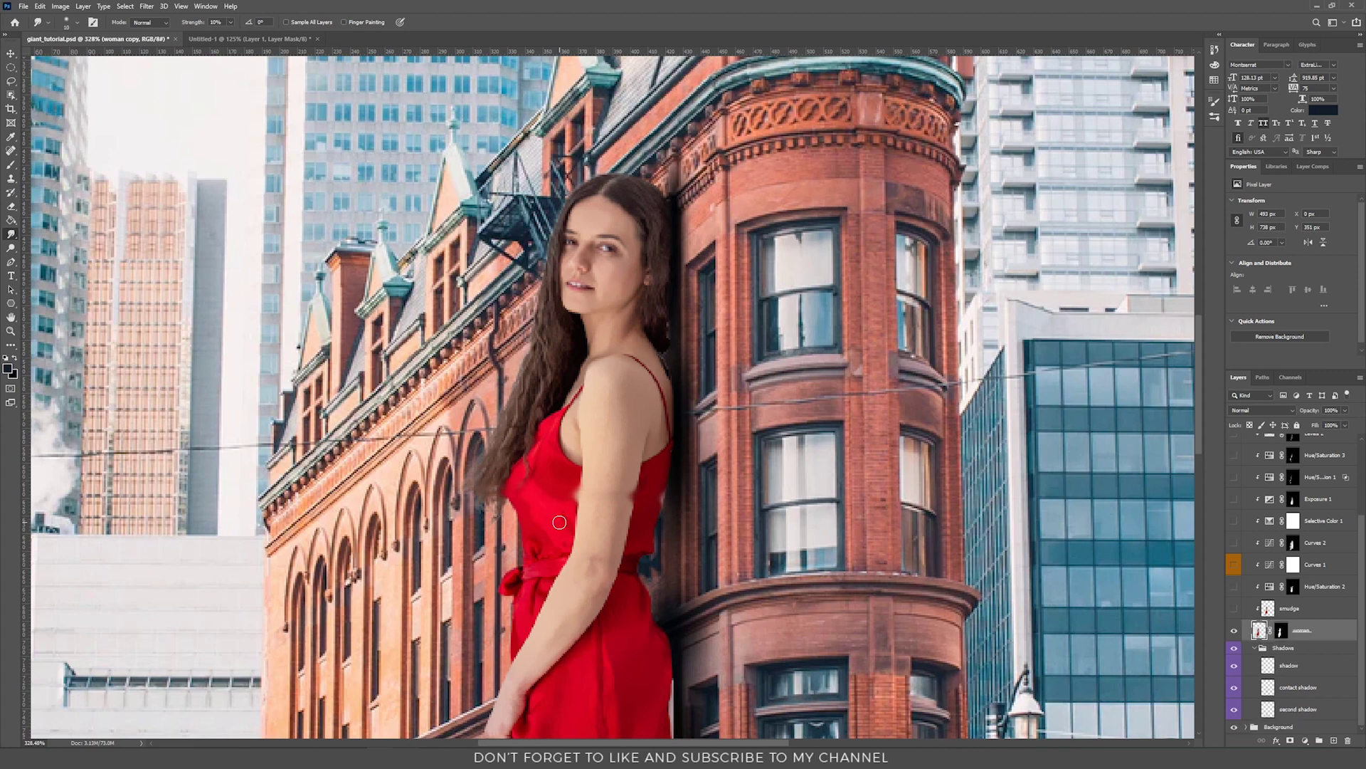
{"action": "left_click", "coordinate": [1235, 608]}
{"action": "left_click", "coordinate": [1299, 608]}
{"action": "key", "text": "v"}
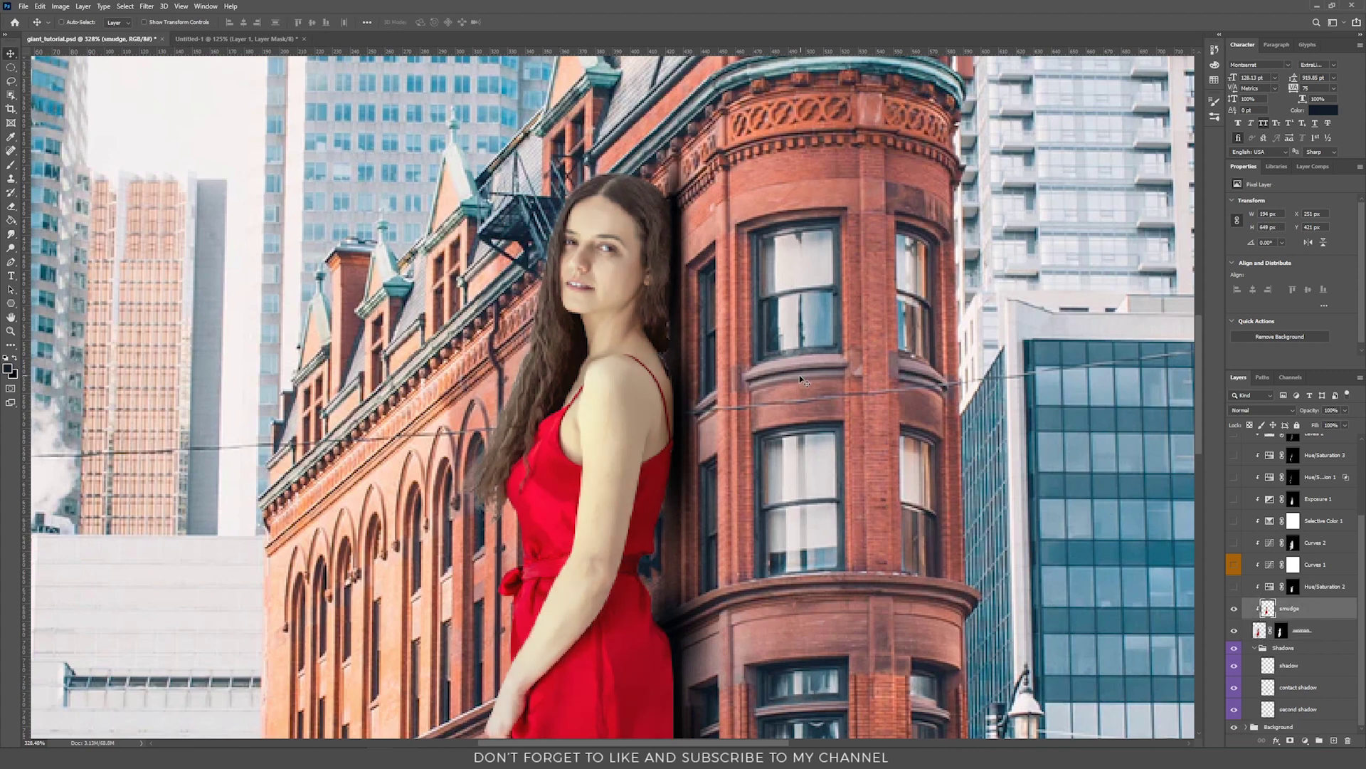
Step: Preview a Hue/Saturation hue shift, re-show the smudge layer, and select the Clone Stamp
{"action": "left_click", "coordinate": [67, 9]}
{"action": "mouse_move", "coordinate": [78, 33]}
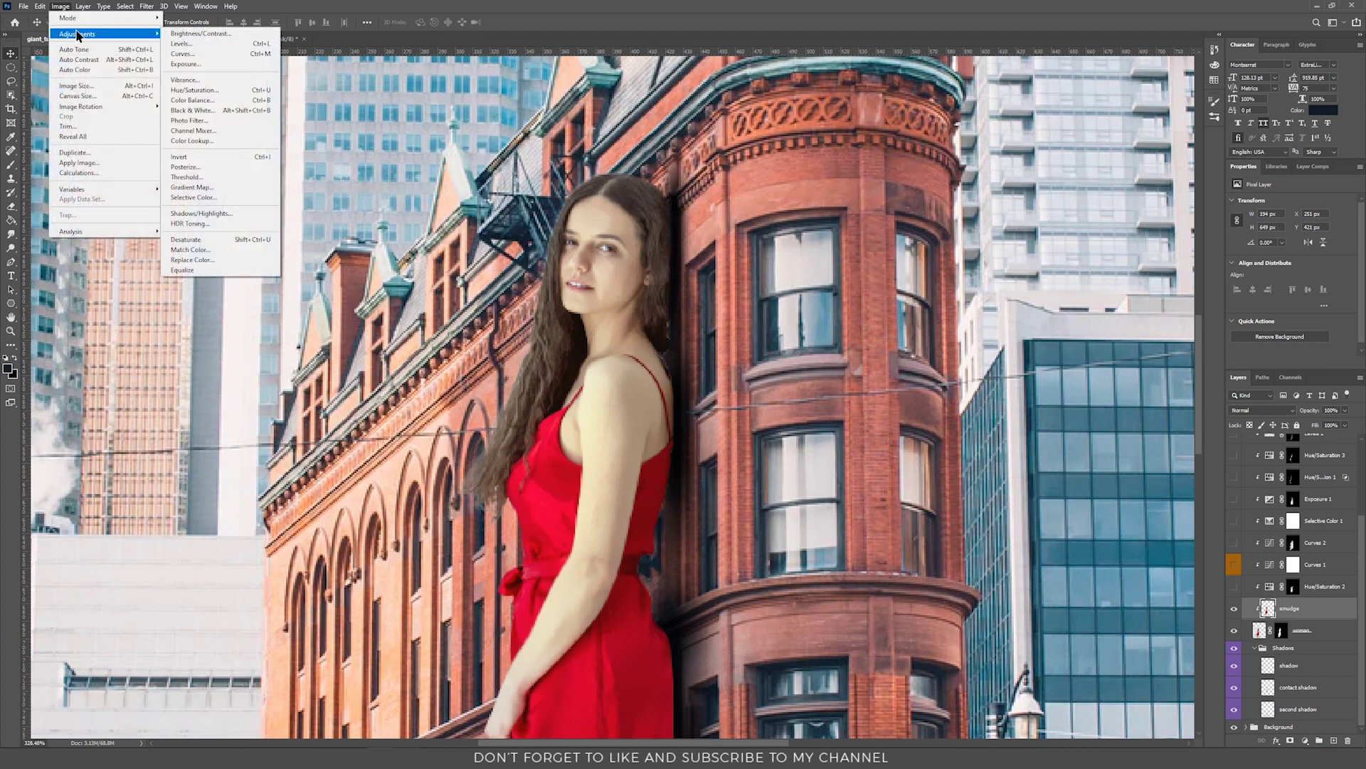
{"action": "left_click", "coordinate": [253, 90]}
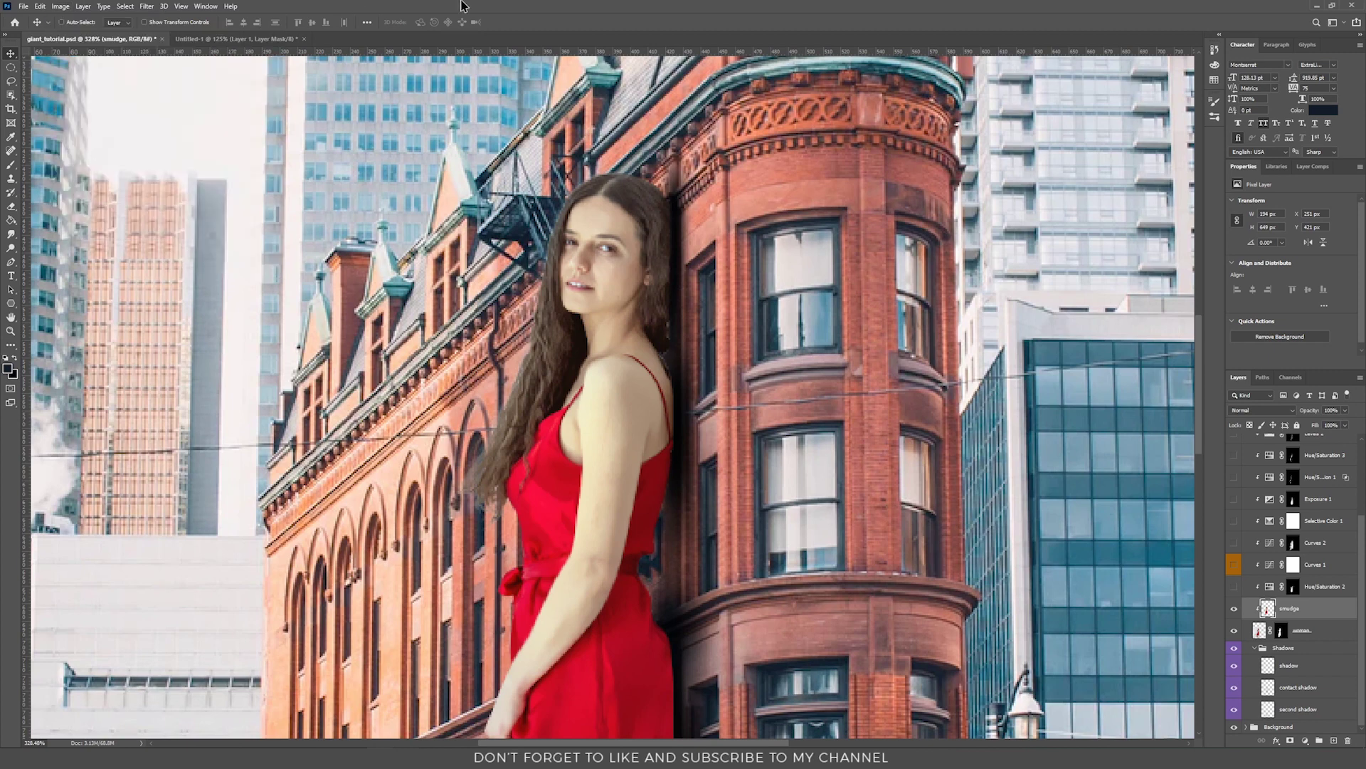
{"action": "left_click_drag", "start_coordinate": [858, 224], "coordinate": [861, 235]}
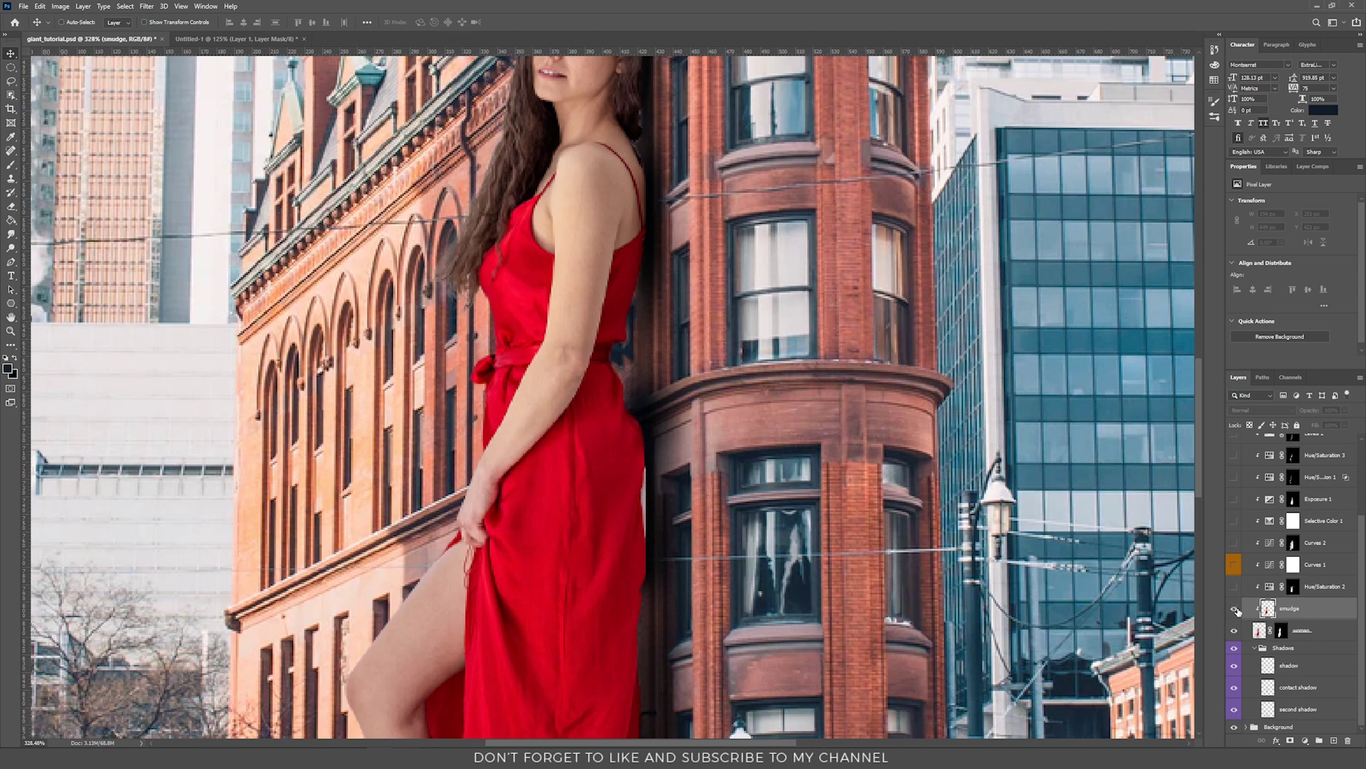
{"action": "left_click", "coordinate": [1235, 609]}
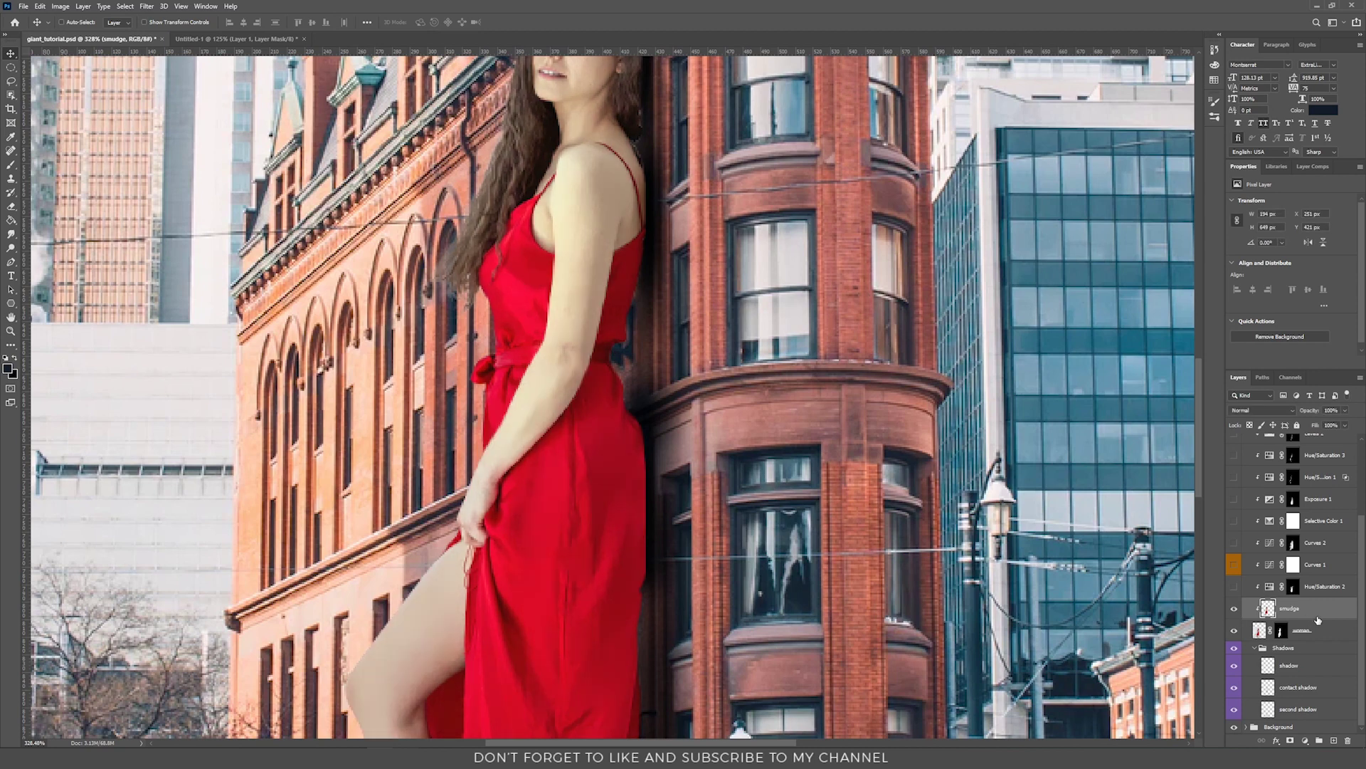
{"action": "left_click", "coordinate": [9, 180]}
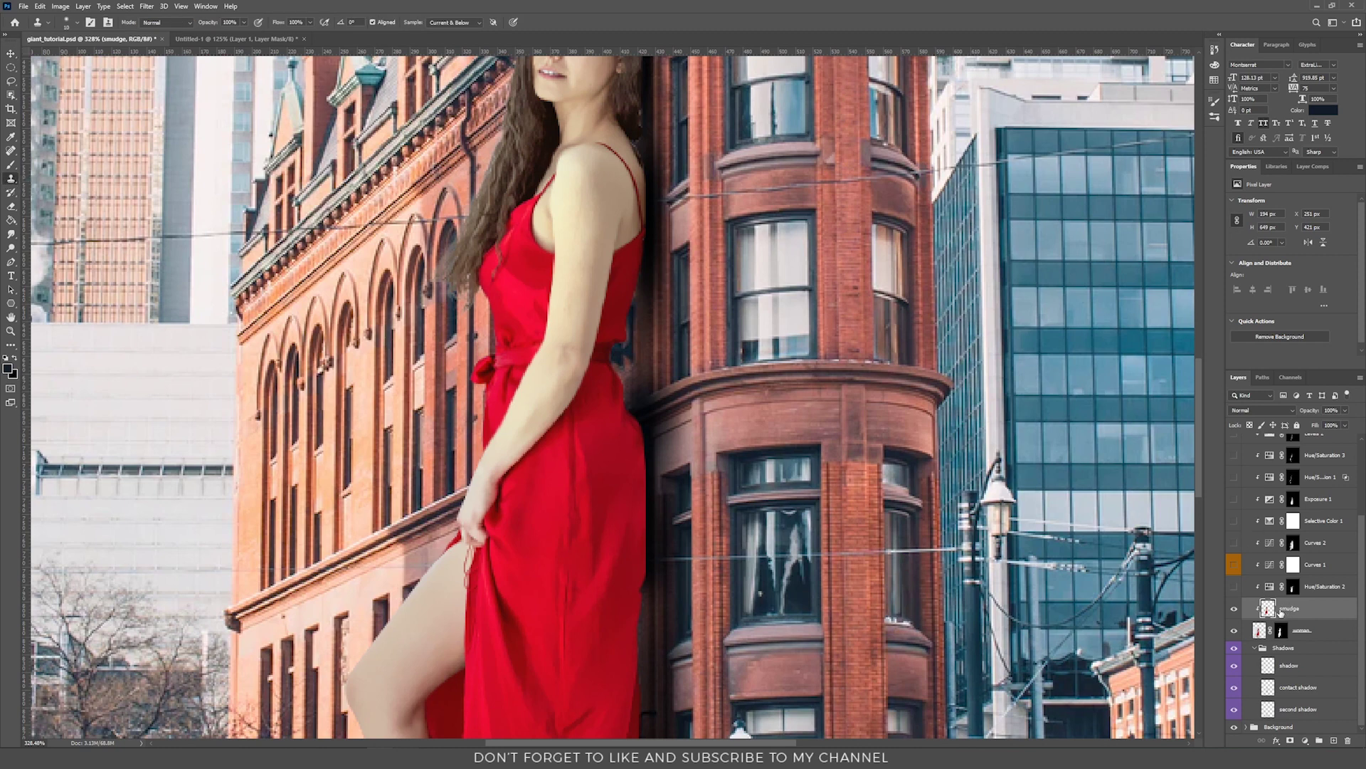
Step: Hide the smudge layer and clone red fabric over the dress edge on a new layer
{"action": "left_click", "coordinate": [1235, 608]}
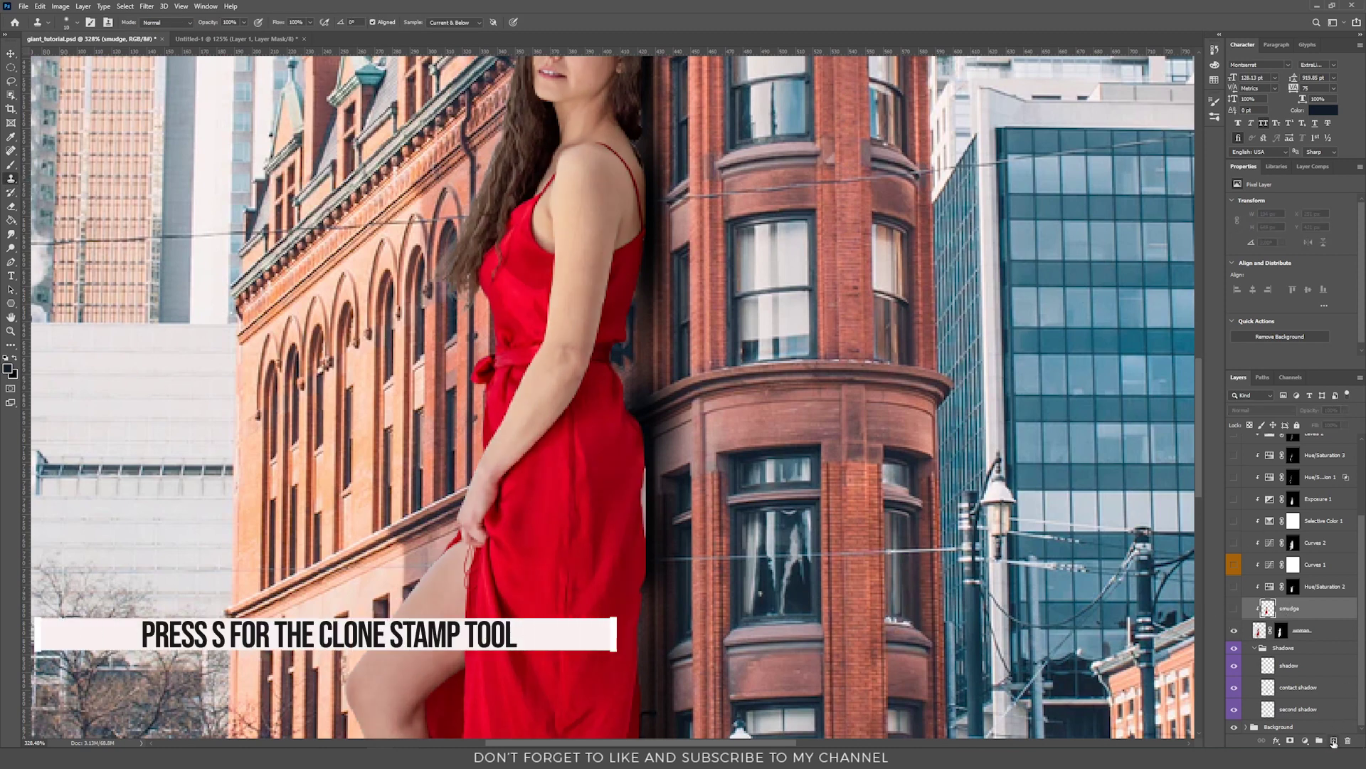
{"action": "left_click", "coordinate": [1334, 742]}
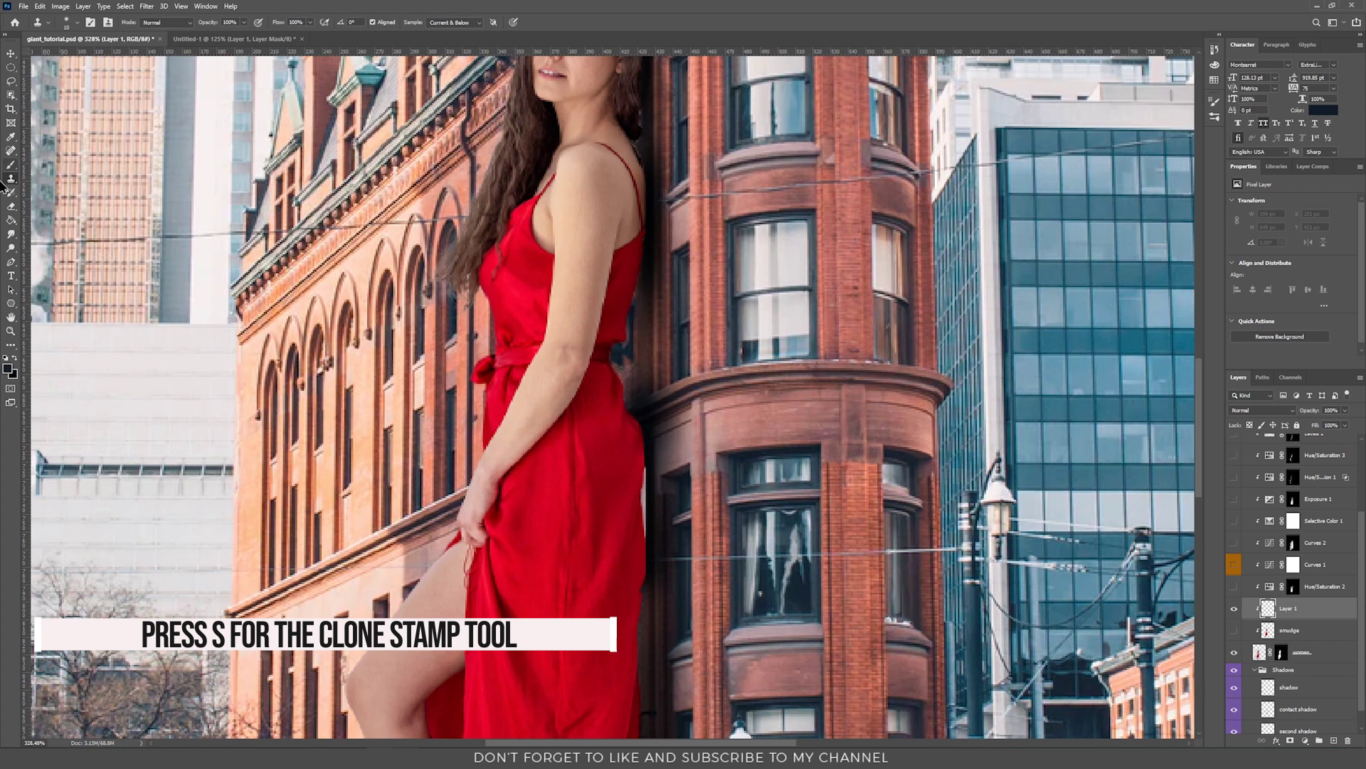
{"action": "left_click", "coordinate": [638, 453], "text": "alt"}
{"action": "left_click", "coordinate": [636, 454], "text": "alt"}
{"action": "left_click_drag", "start_coordinate": [645, 466], "coordinate": [647, 542]}
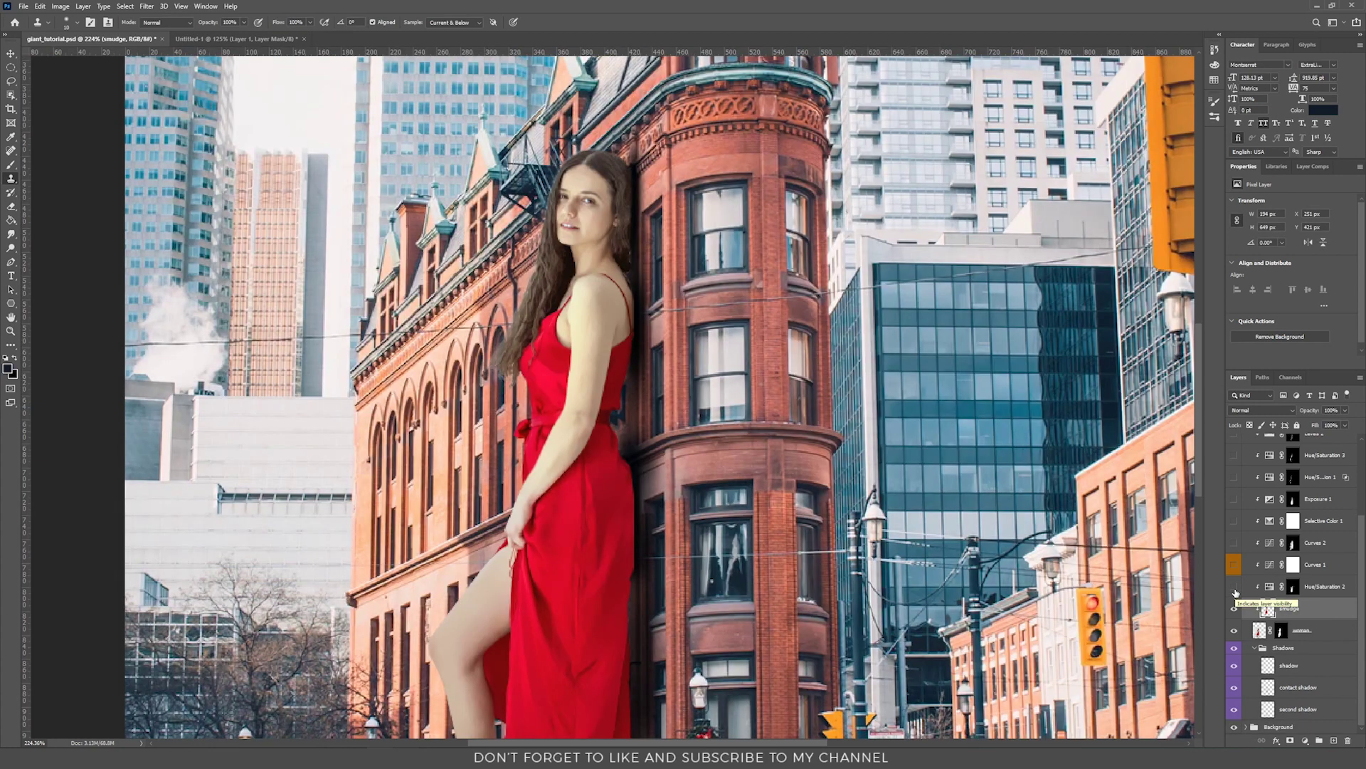
Step: Turn on Curves 1 and review its channel curves from RGB through Blue
{"action": "left_click", "coordinate": [1234, 565]}
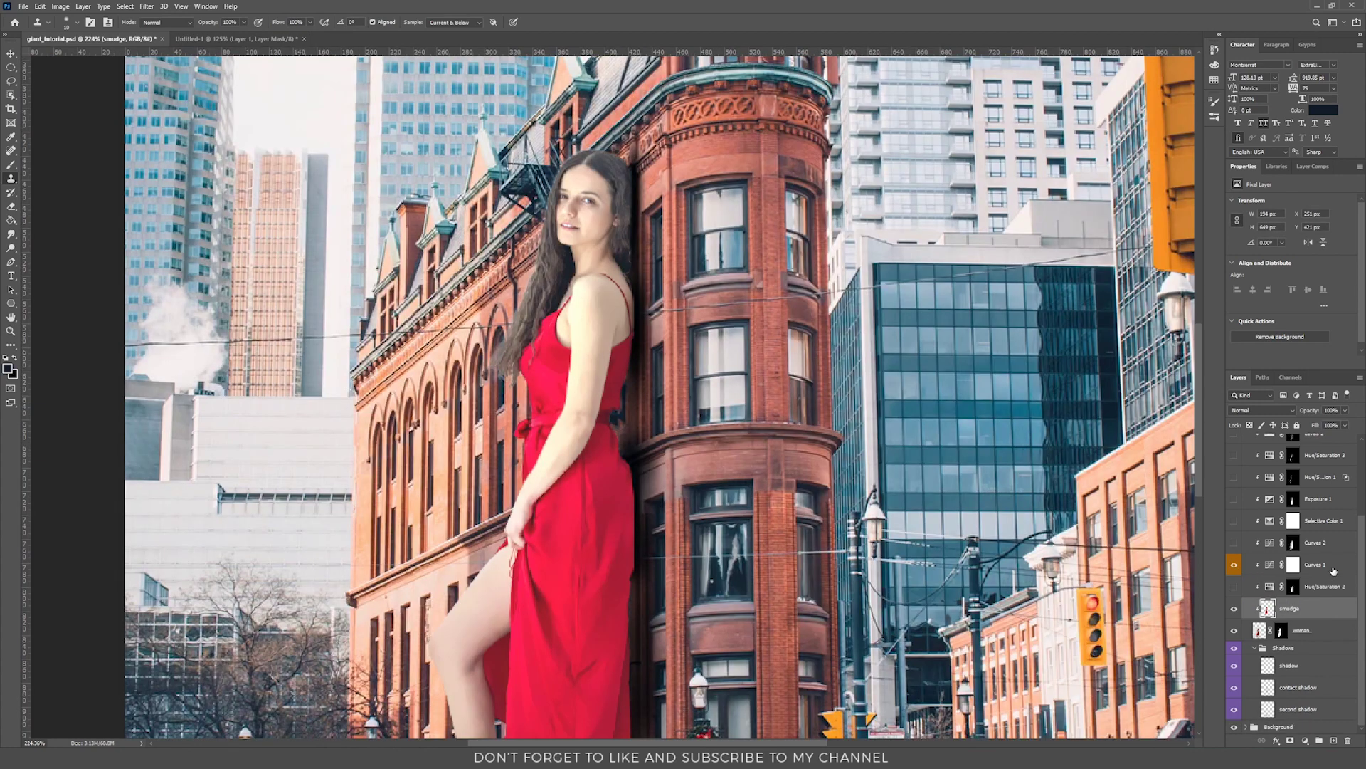
{"action": "left_click", "coordinate": [1324, 566]}
{"action": "scroll", "coordinate": [683, 494], "scroll_direction": "down", "scroll_amount": 2}
{"action": "scroll", "coordinate": [682, 494], "scroll_direction": "down", "scroll_amount": 2}
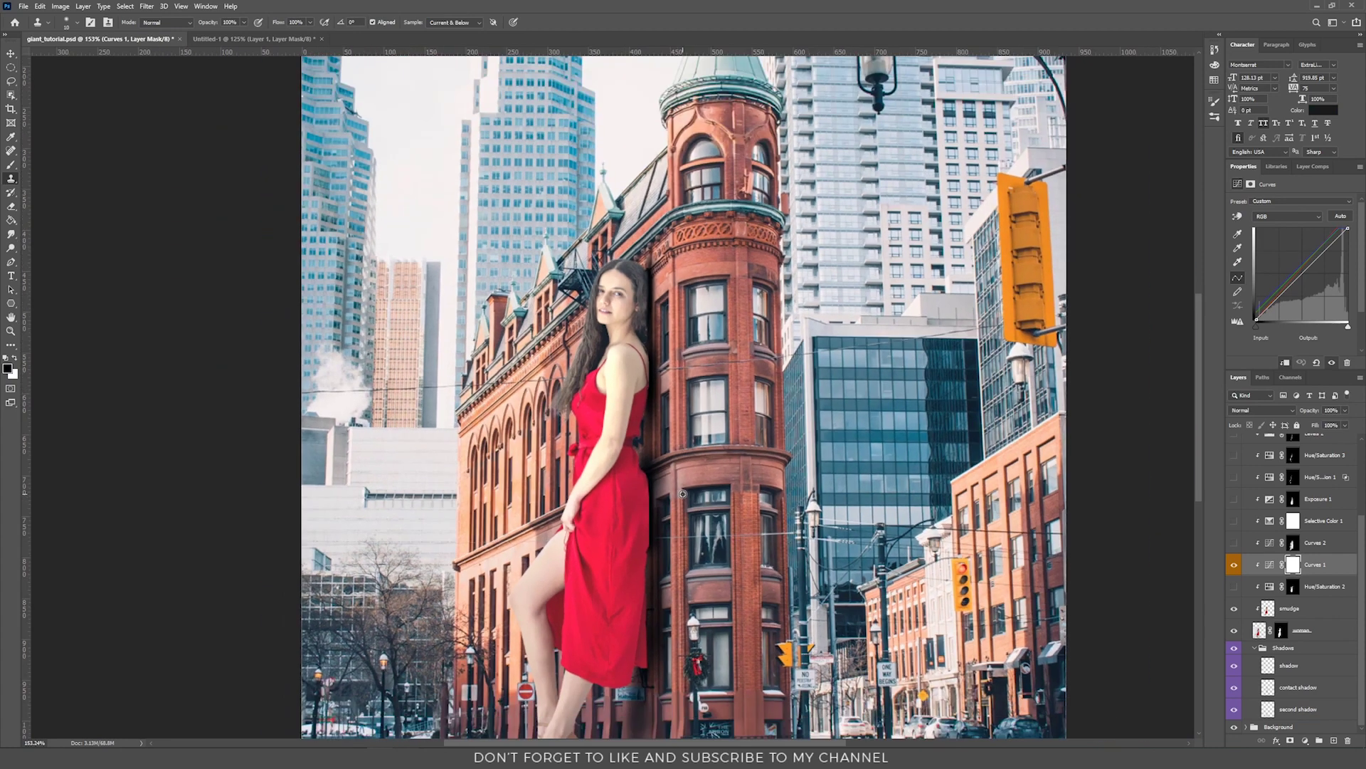
{"action": "scroll", "coordinate": [683, 493], "scroll_direction": "up", "scroll_amount": 2}
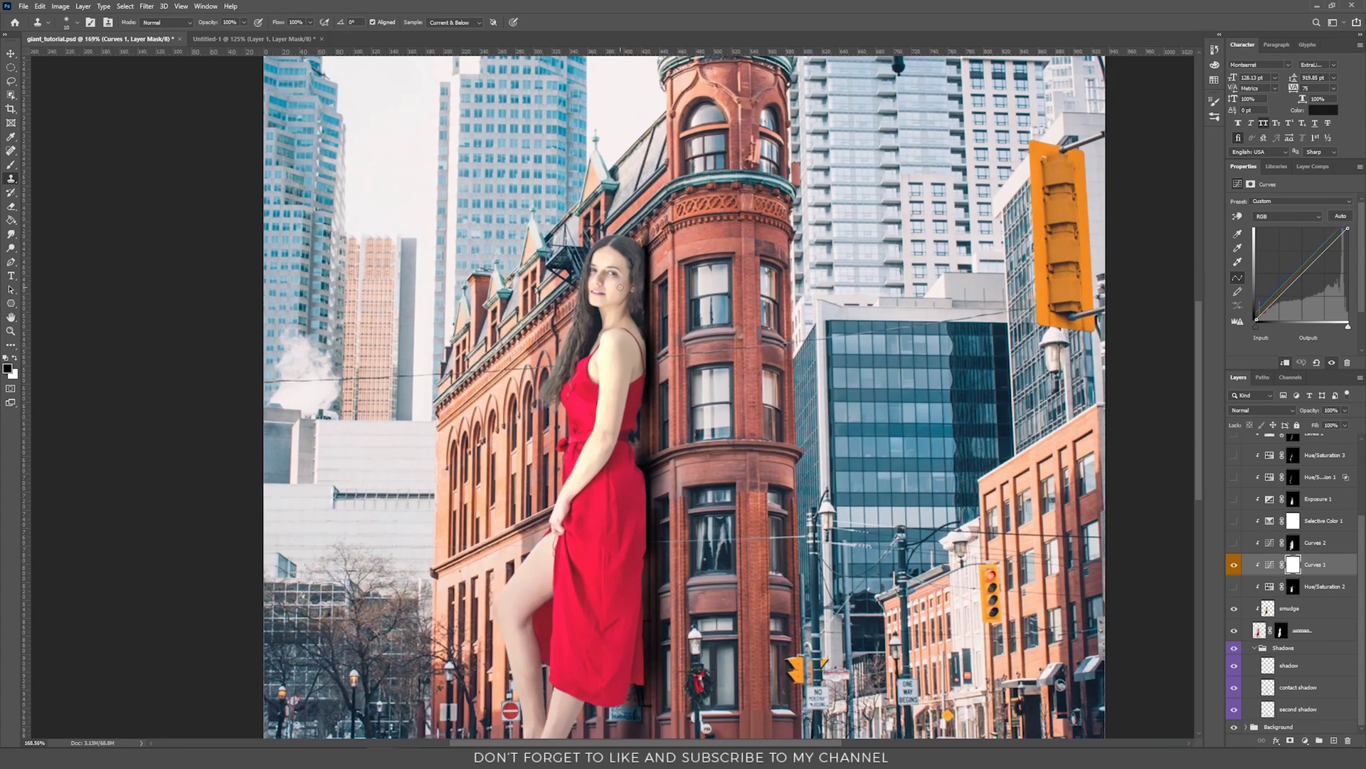
{"action": "left_click", "coordinate": [1296, 216]}
{"action": "left_click", "coordinate": [1281, 234]}
{"action": "left_click", "coordinate": [1280, 217]}
{"action": "left_click", "coordinate": [1278, 242]}
{"action": "left_click", "coordinate": [1277, 217]}
{"action": "left_click", "coordinate": [1273, 249]}
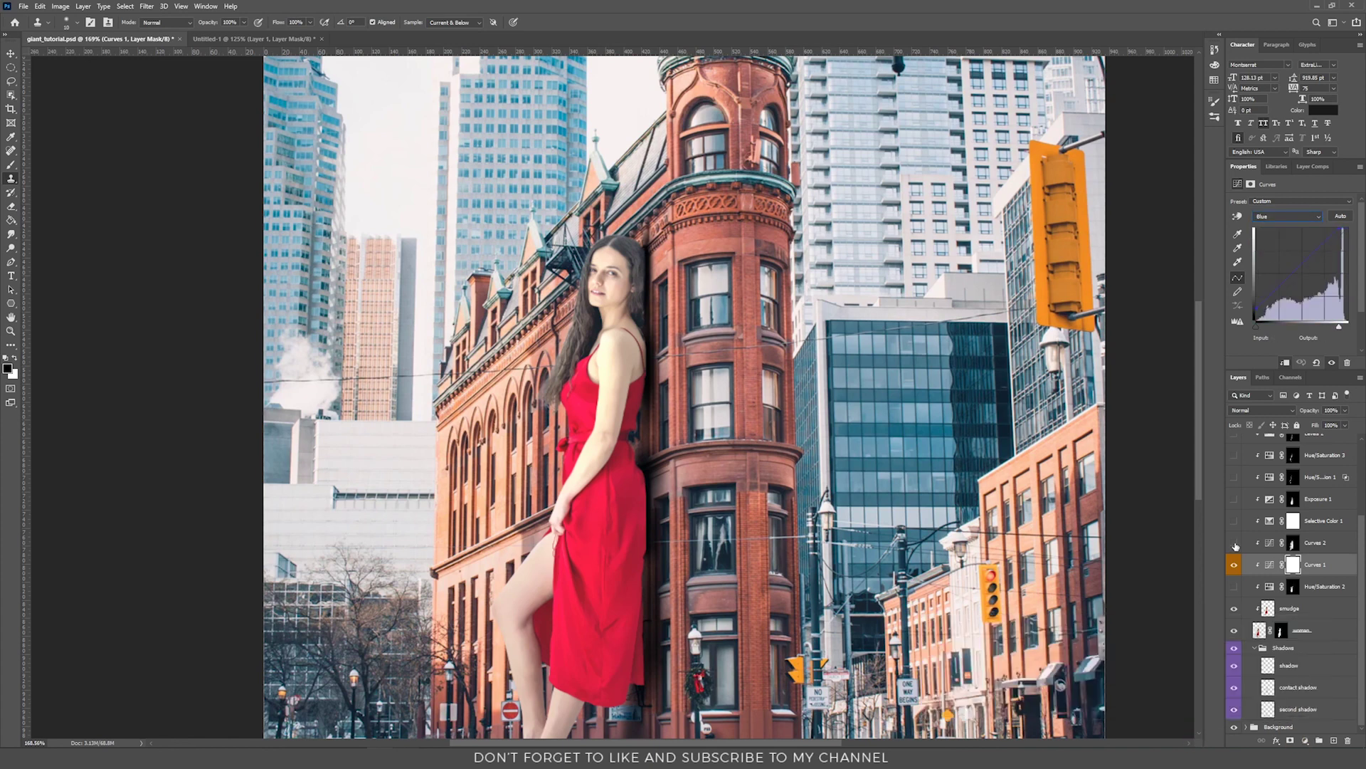
Step: Toggle Curves 2 on and off, inspect both Curves masks, and bring up the adjustment layer menu
{"action": "left_click", "coordinate": [1235, 544]}
{"action": "left_click", "coordinate": [1311, 545]}
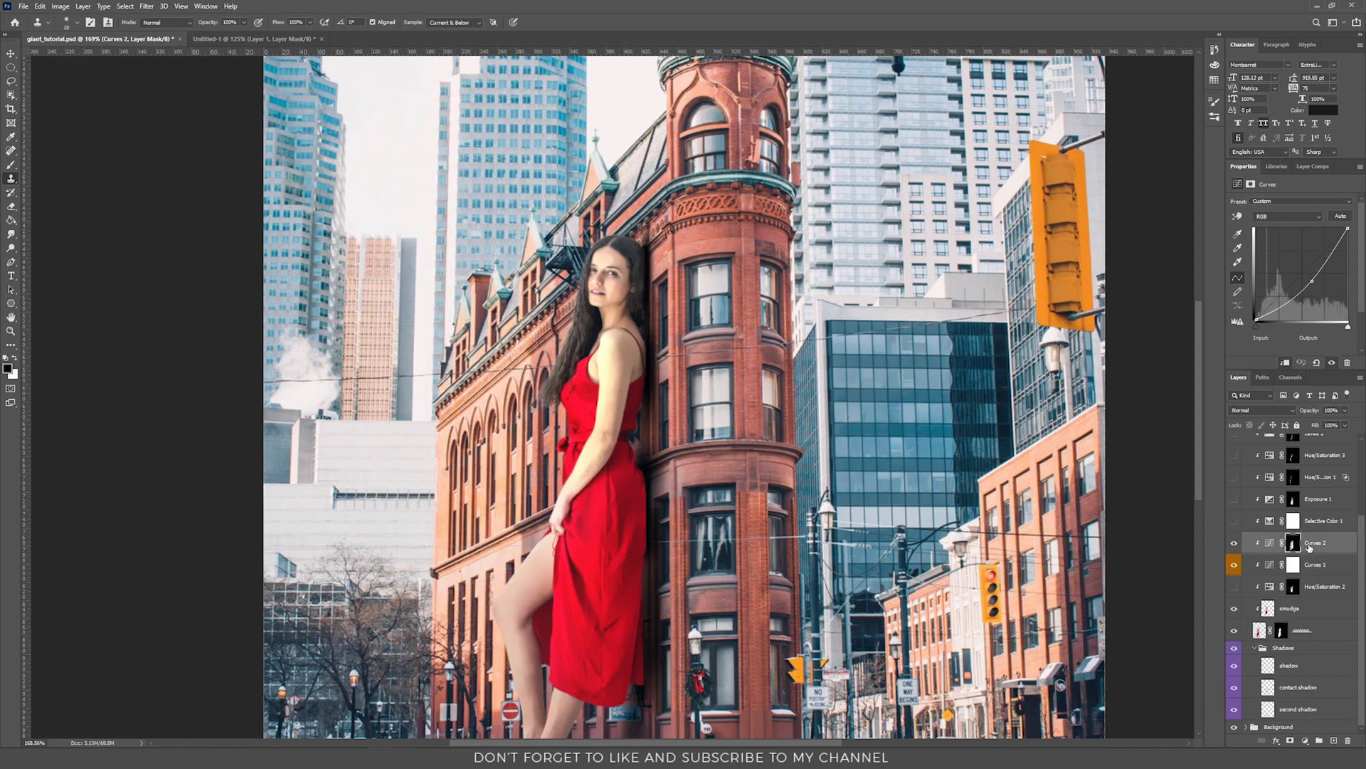
{"action": "key", "text": "v"}
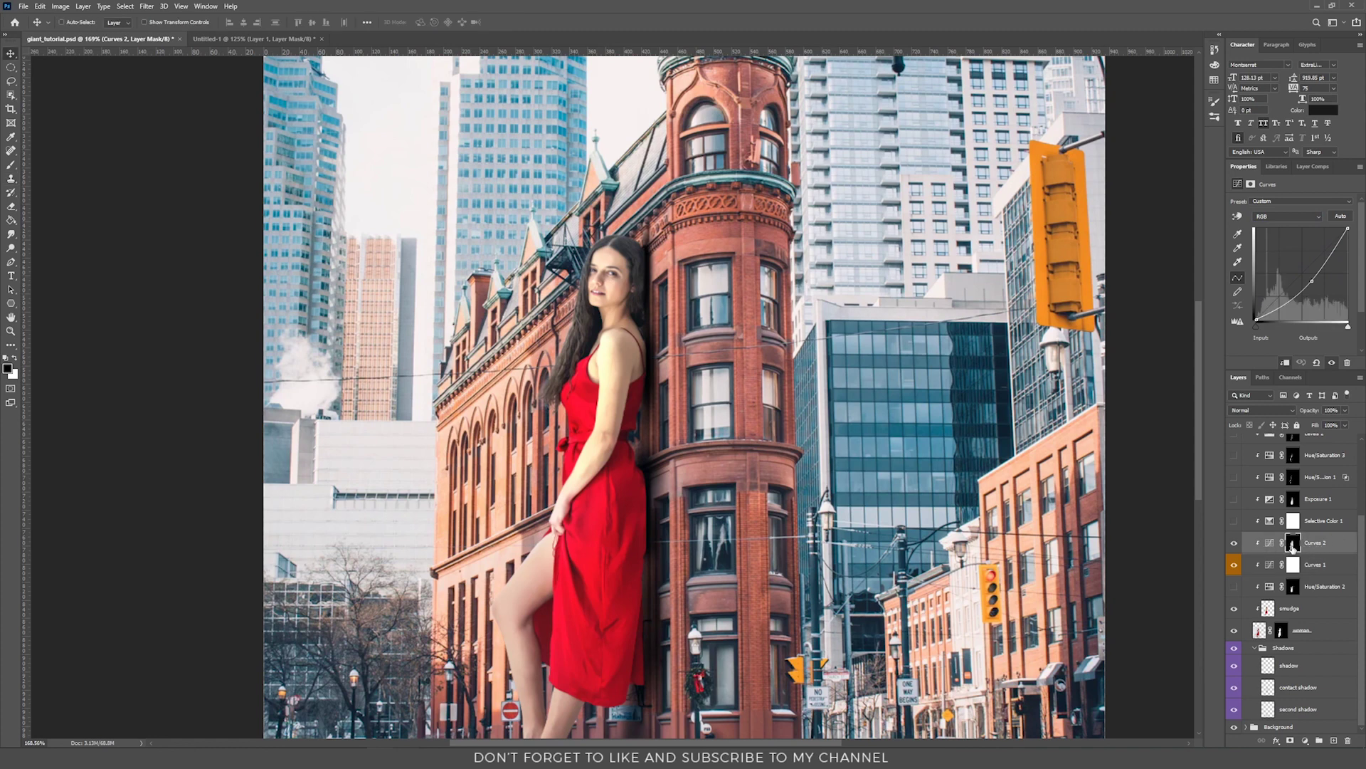
{"action": "left_click", "coordinate": [1294, 566]}
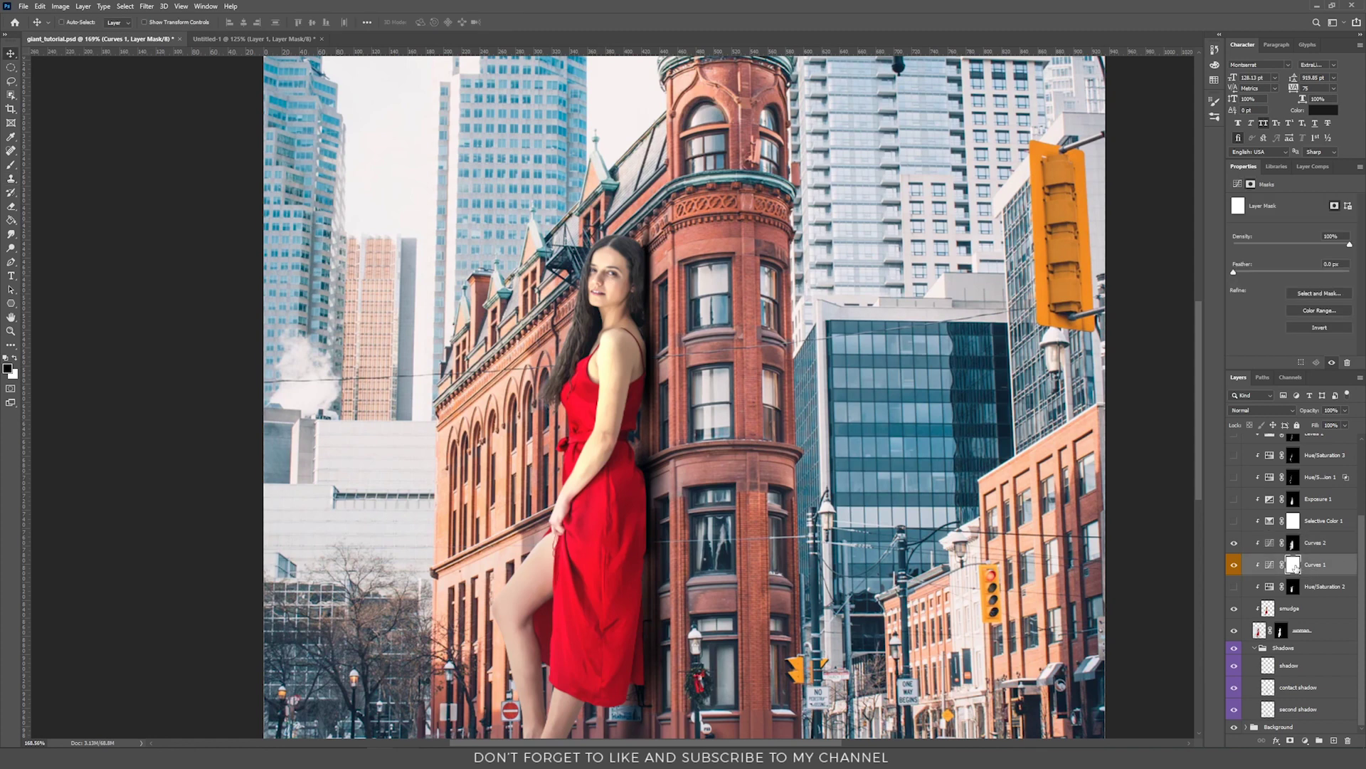
{"action": "left_click", "coordinate": [1294, 545]}
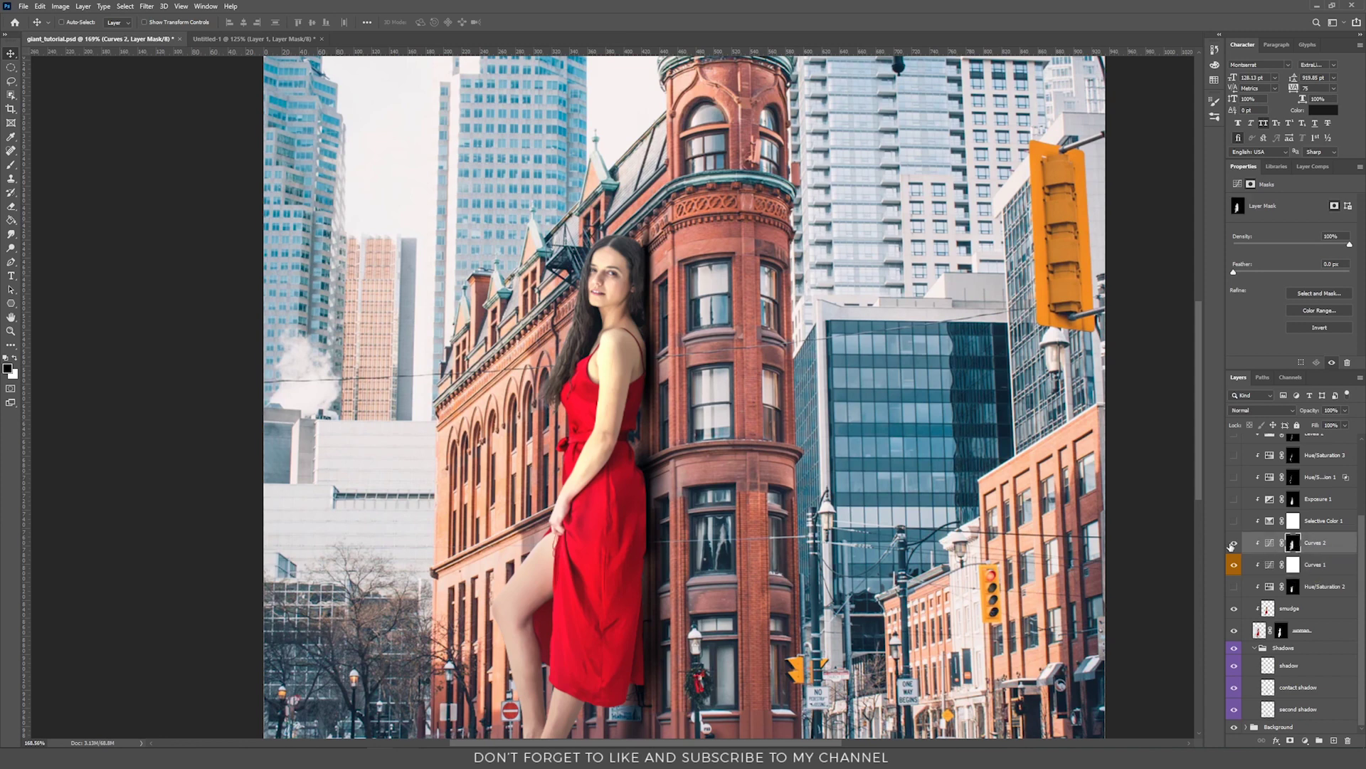
{"action": "left_click", "coordinate": [1234, 545]}
{"action": "left_click", "coordinate": [1320, 564]}
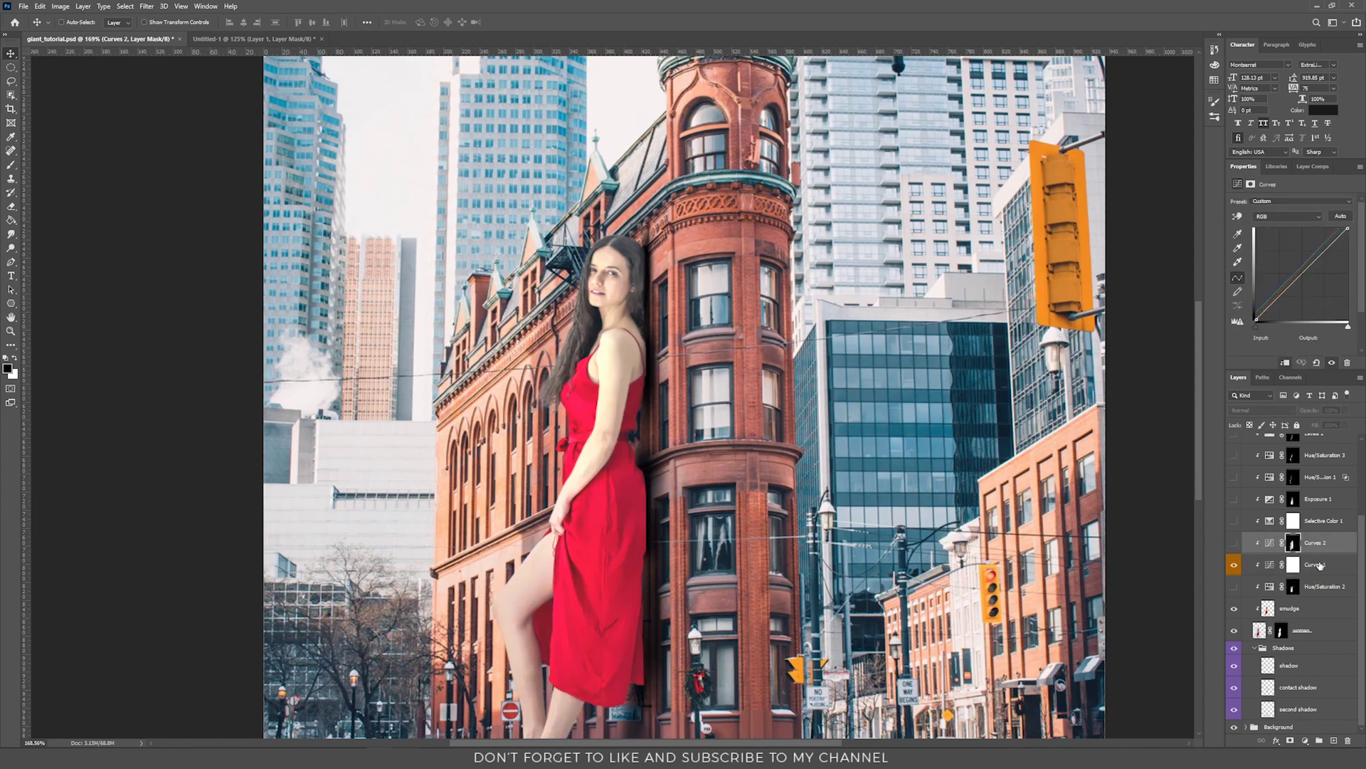
{"action": "left_click", "coordinate": [1307, 741]}
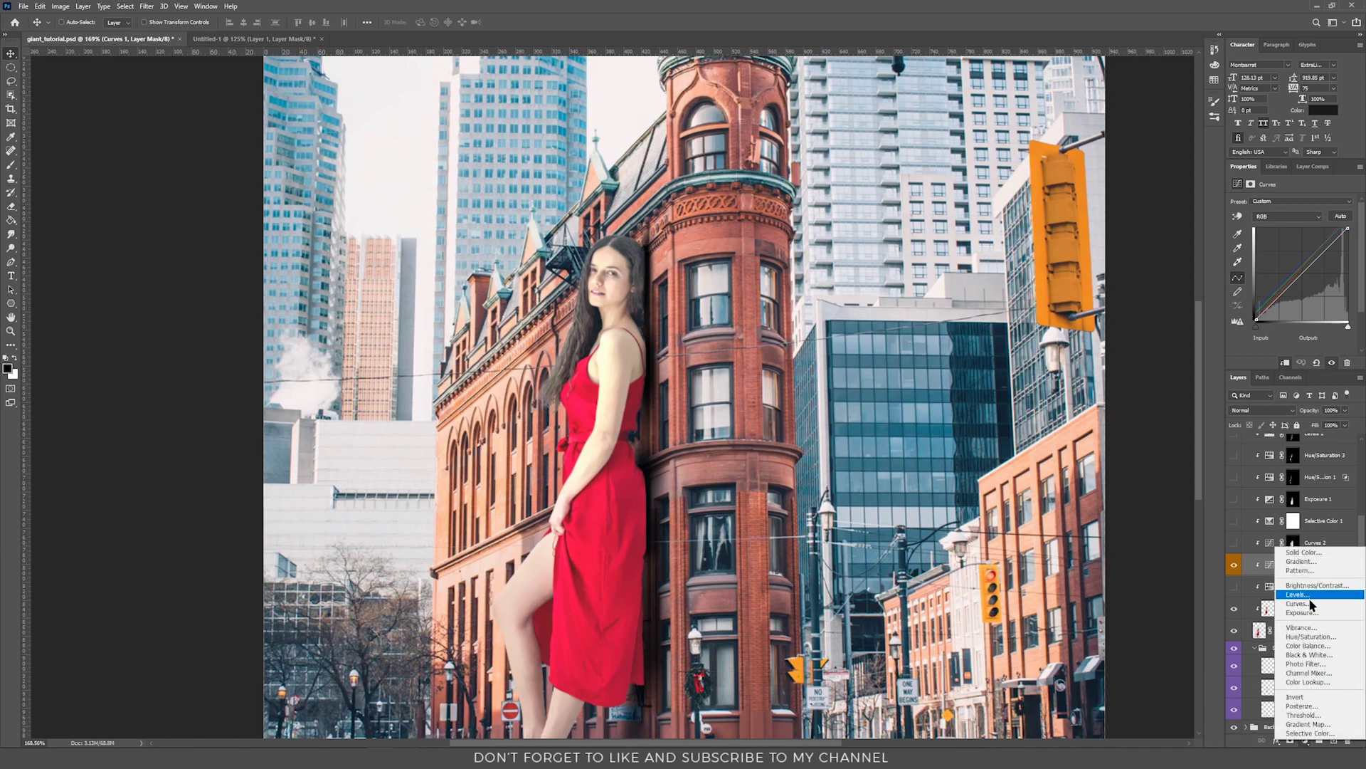
Step: Add a Curves 3 layer with the curve pulled down, and invert its mask to black
{"action": "left_click", "coordinate": [1308, 603]}
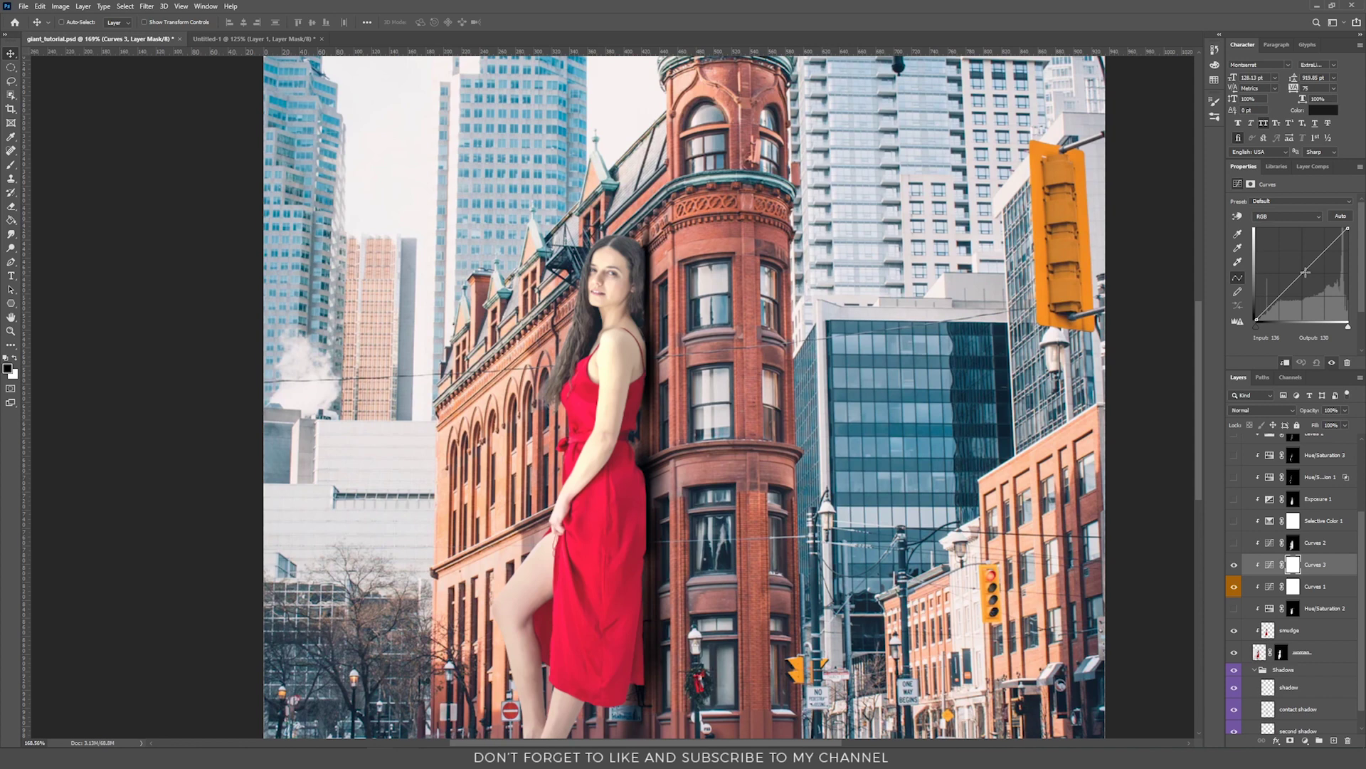
{"action": "left_click_drag", "start_coordinate": [1305, 273], "coordinate": [1312, 280]}
{"action": "left_click", "coordinate": [1293, 566]}
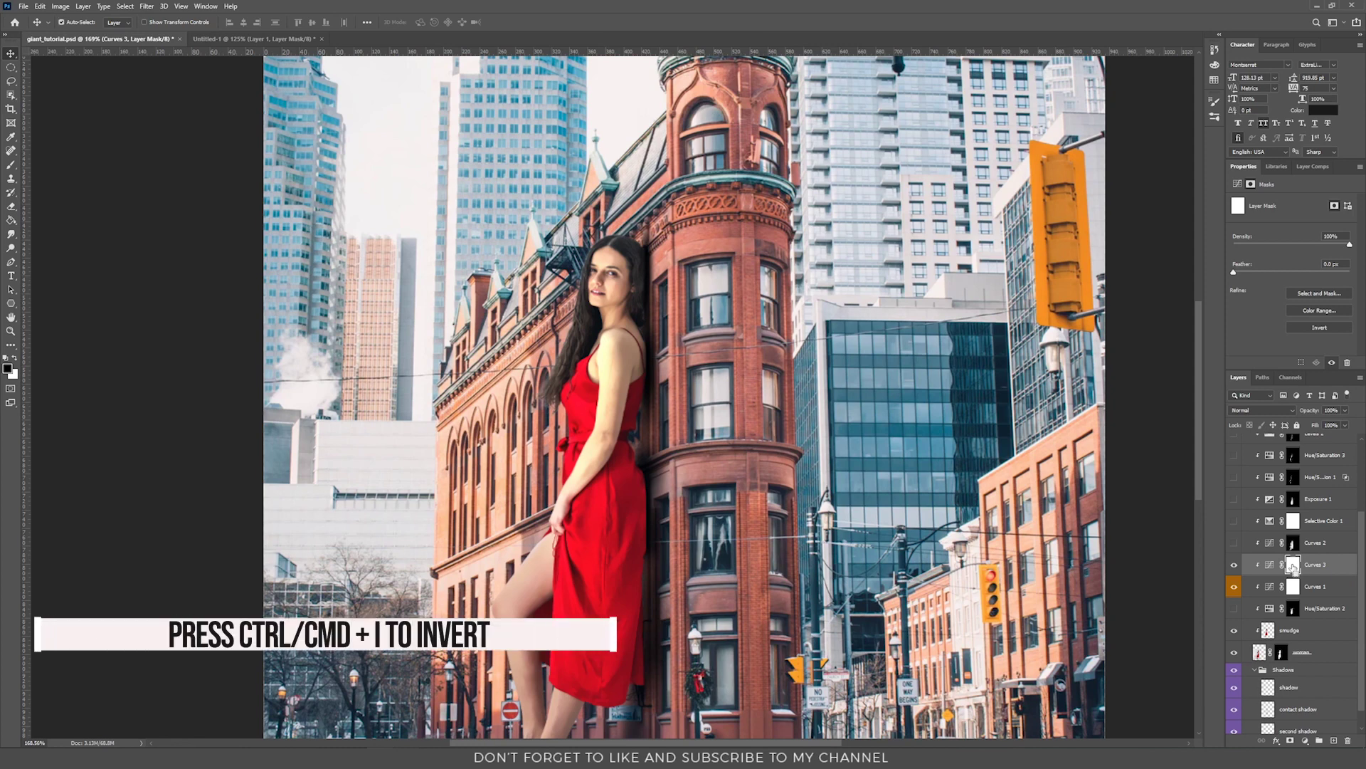
{"action": "key", "text": "ctrl+i"}
Step: Paint white at 13% flow with a soft brush along her back, dress, thigh and lower leg
{"action": "key", "text": "b"}
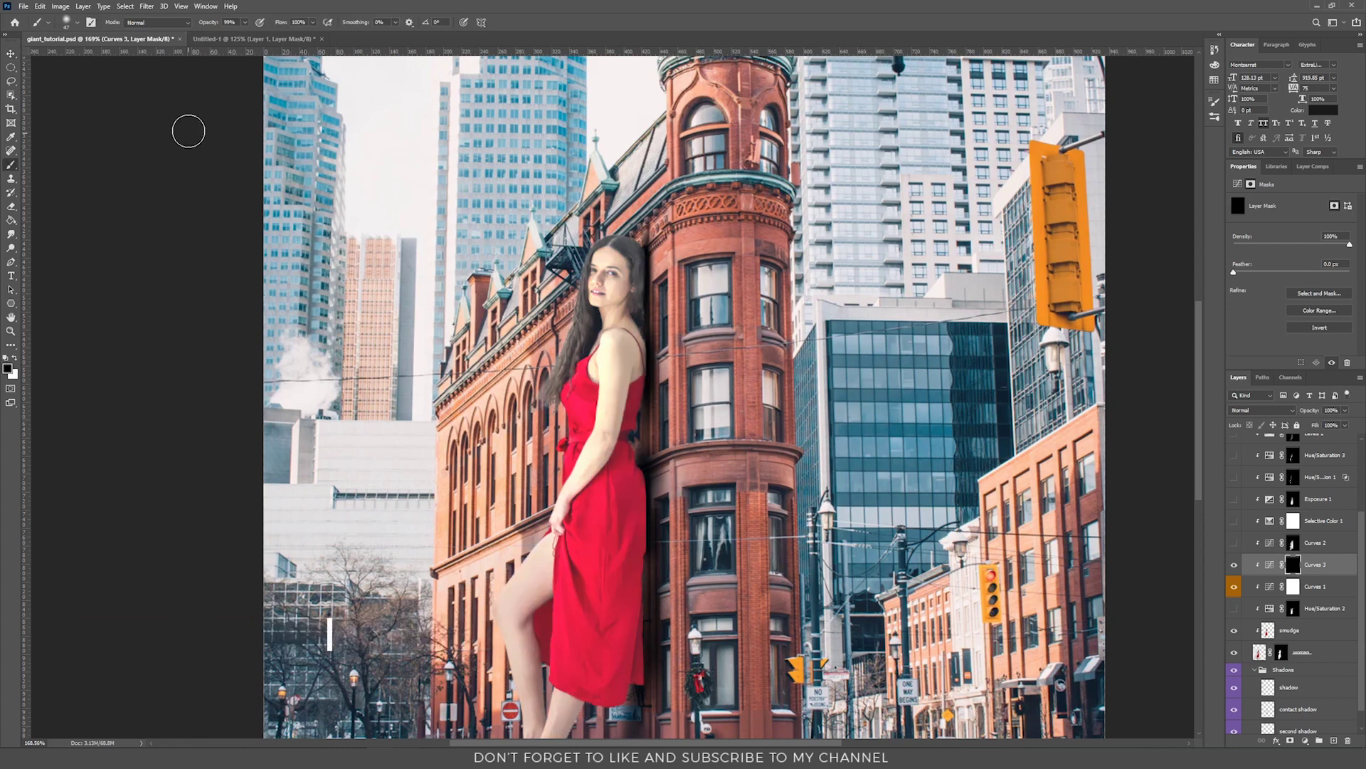
{"action": "right_click", "coordinate": [439, 222]}
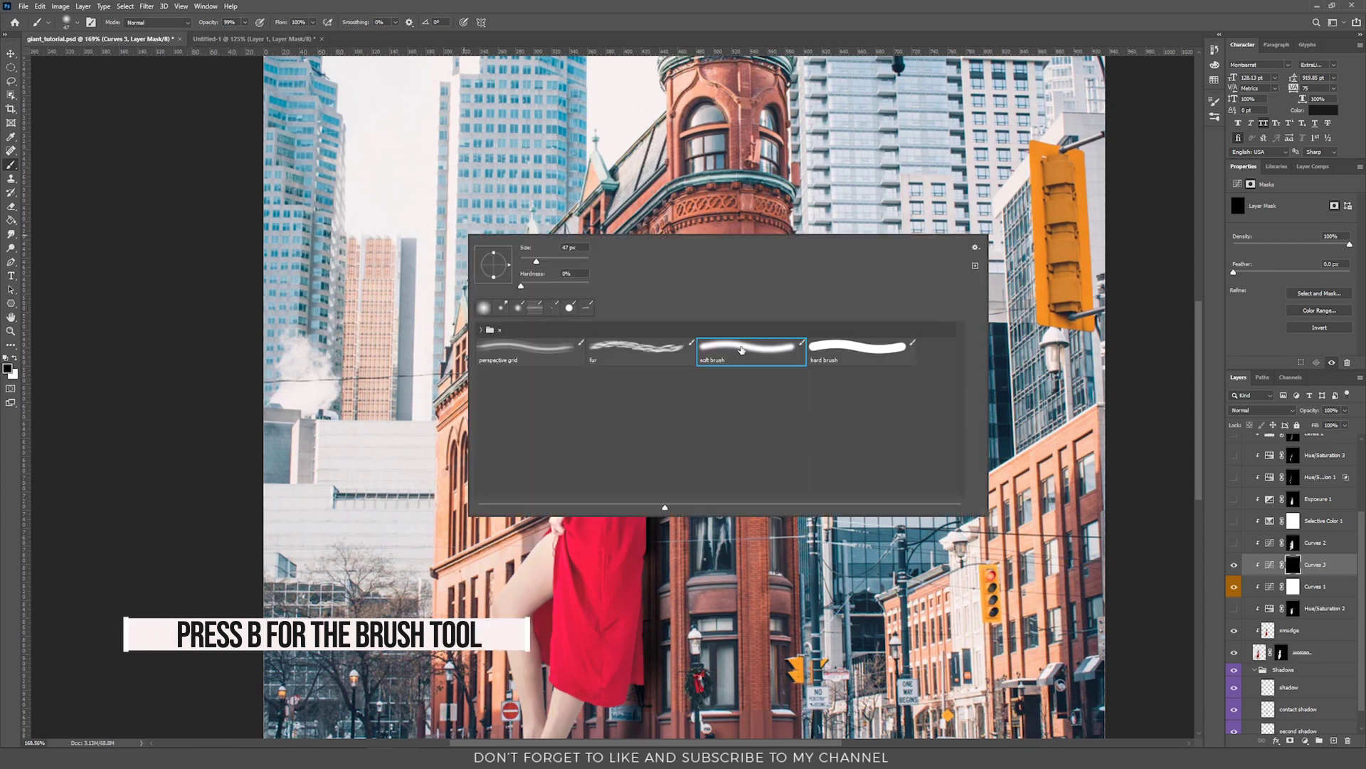
{"action": "key", "text": "Escape"}
{"action": "left_click", "coordinate": [313, 22]}
{"action": "left_click_drag", "start_coordinate": [317, 33], "coordinate": [269, 39]}
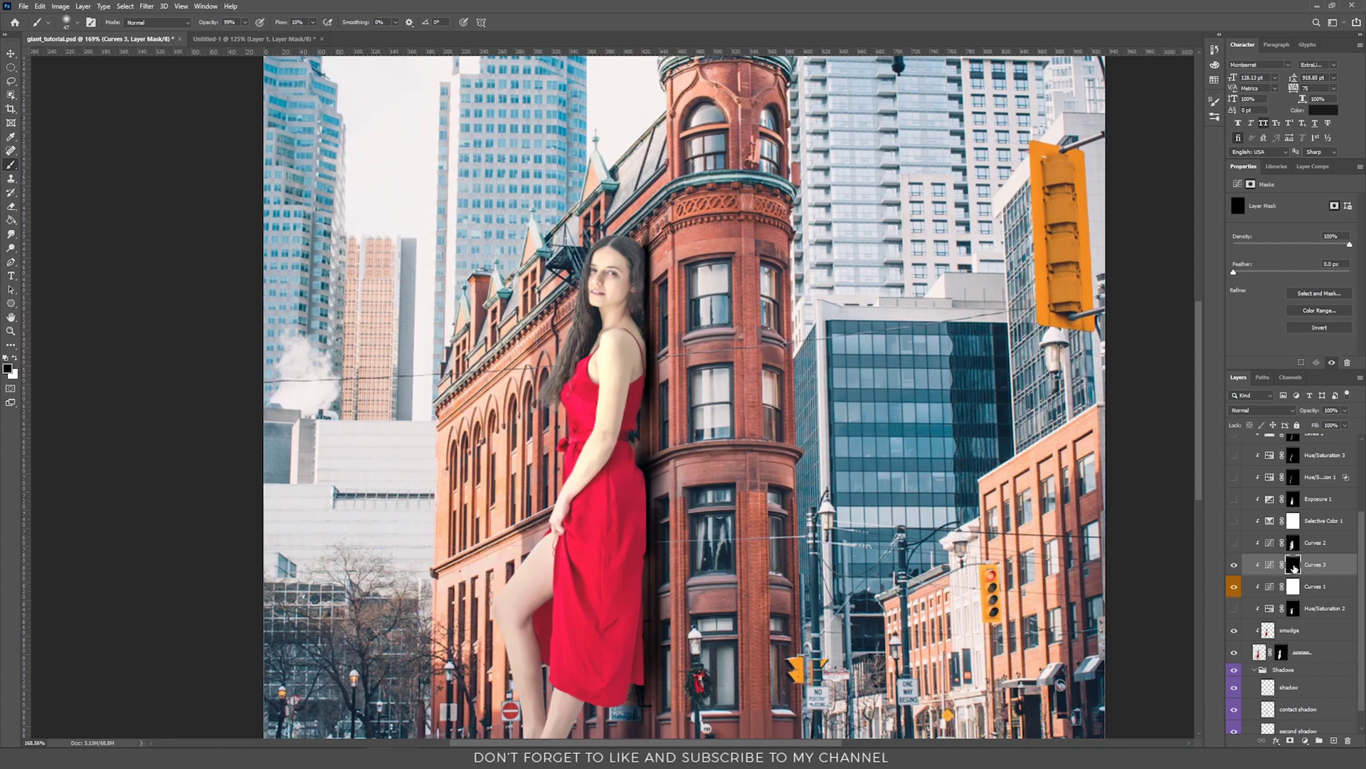
{"action": "left_click", "coordinate": [14, 358]}
{"action": "mouse_move", "coordinate": [617, 246]}
{"action": "left_mouse_down"}
{"action": "mouse_move", "coordinate": [636, 303]}
{"action": "mouse_move", "coordinate": [627, 439]}
{"action": "mouse_move", "coordinate": [643, 566]}
{"action": "mouse_move", "coordinate": [622, 705]}
{"action": "left_mouse_up"}
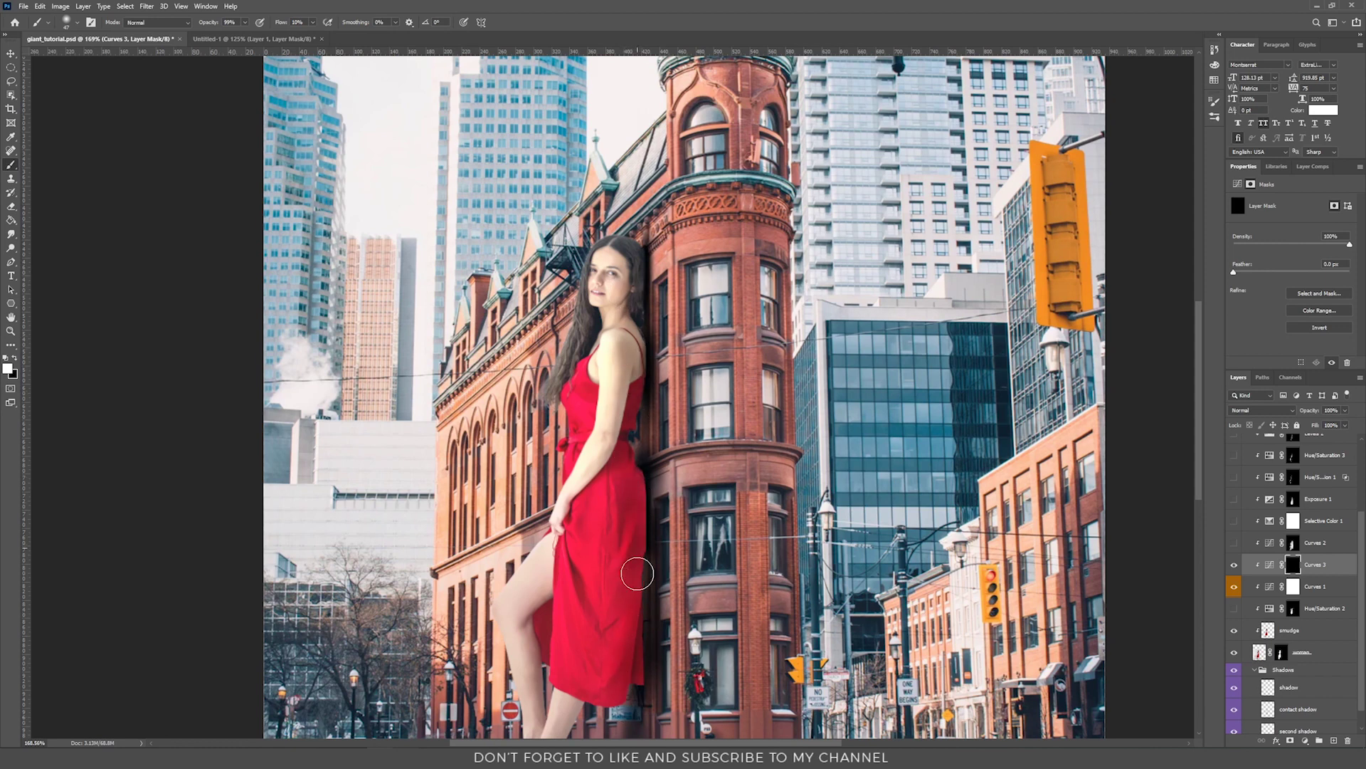
{"action": "left_click_drag", "start_coordinate": [619, 542], "coordinate": [626, 413]}
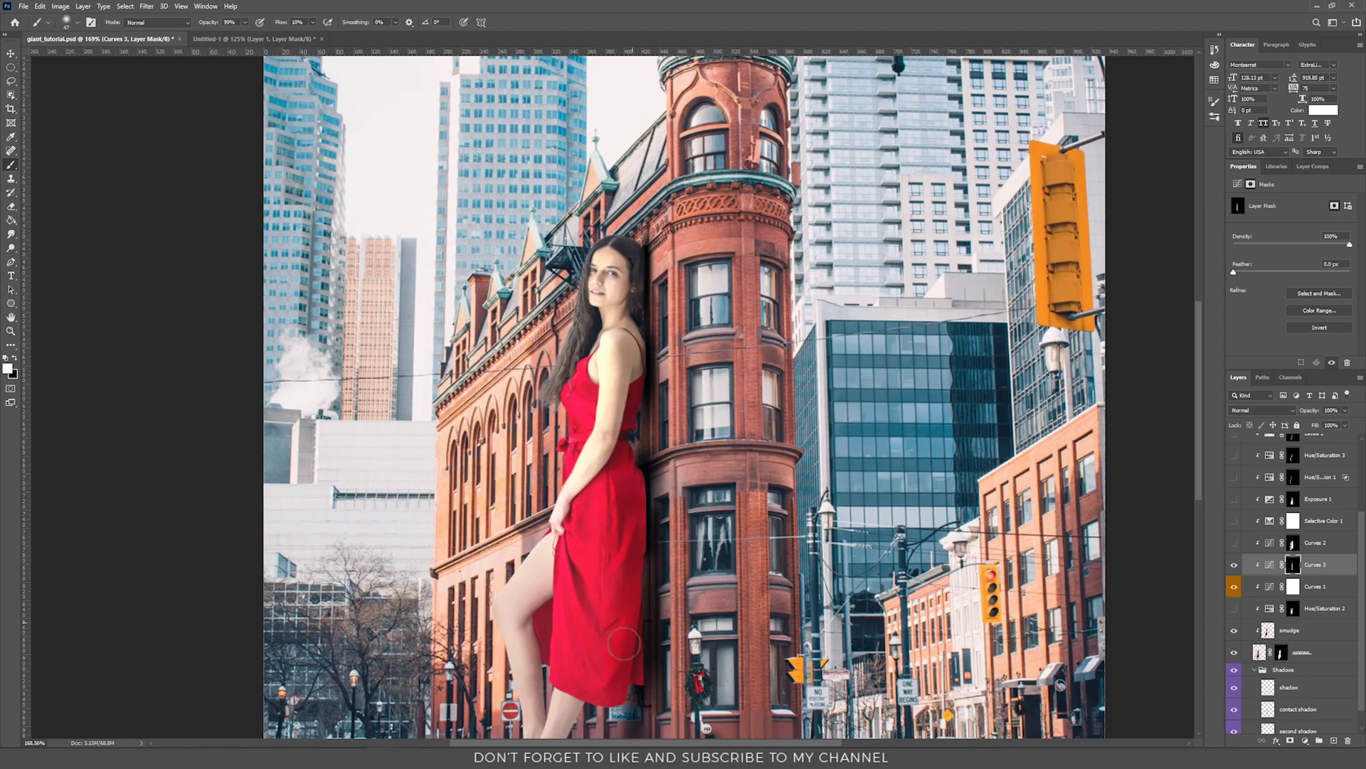
{"action": "mouse_move", "coordinate": [558, 573]}
{"action": "left_mouse_down"}
{"action": "mouse_move", "coordinate": [541, 578]}
{"action": "mouse_move", "coordinate": [547, 696]}
{"action": "left_mouse_up"}
{"action": "left_click_drag", "start_coordinate": [578, 648], "coordinate": [589, 542]}
{"action": "mouse_move", "coordinate": [573, 618]}
{"action": "left_mouse_down"}
{"action": "mouse_move", "coordinate": [553, 683]}
{"action": "mouse_move", "coordinate": [569, 663]}
{"action": "left_mouse_up"}
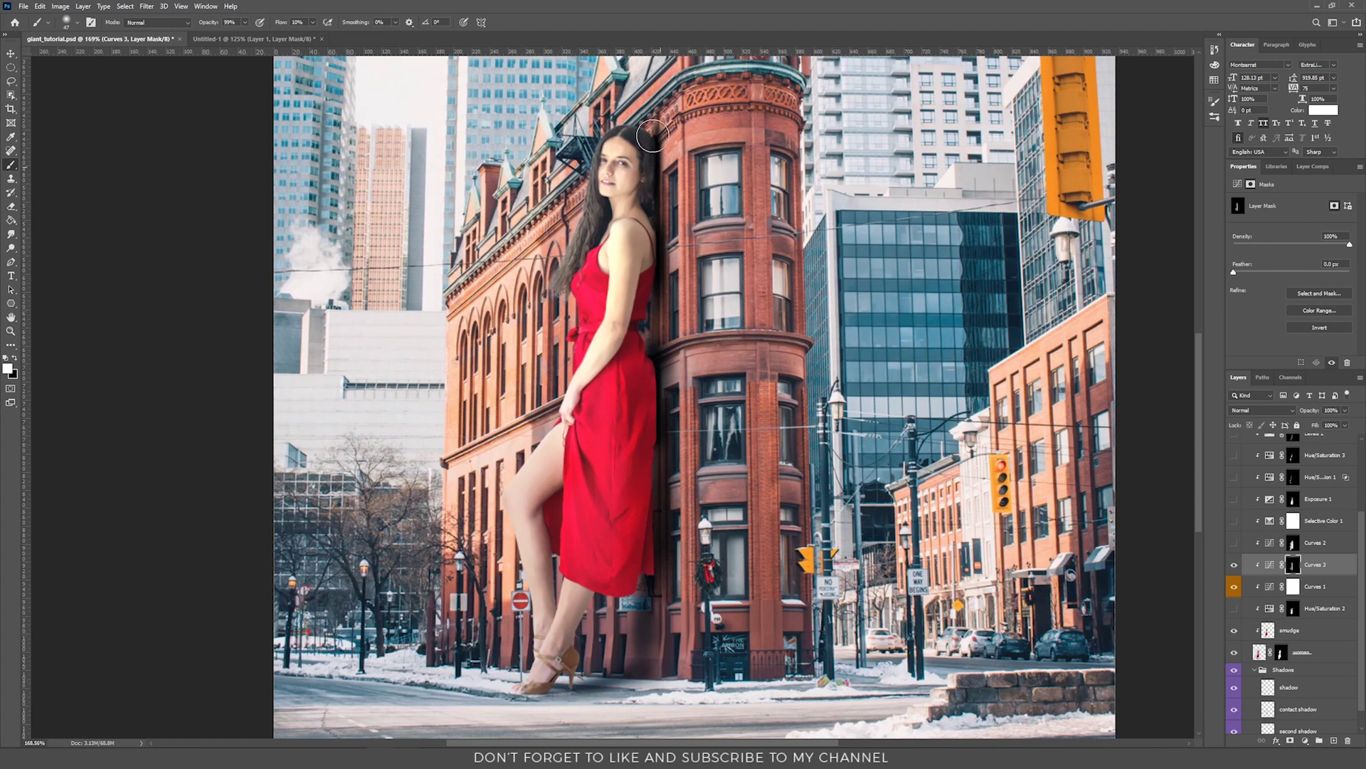
{"action": "left_click", "coordinate": [1335, 584]}
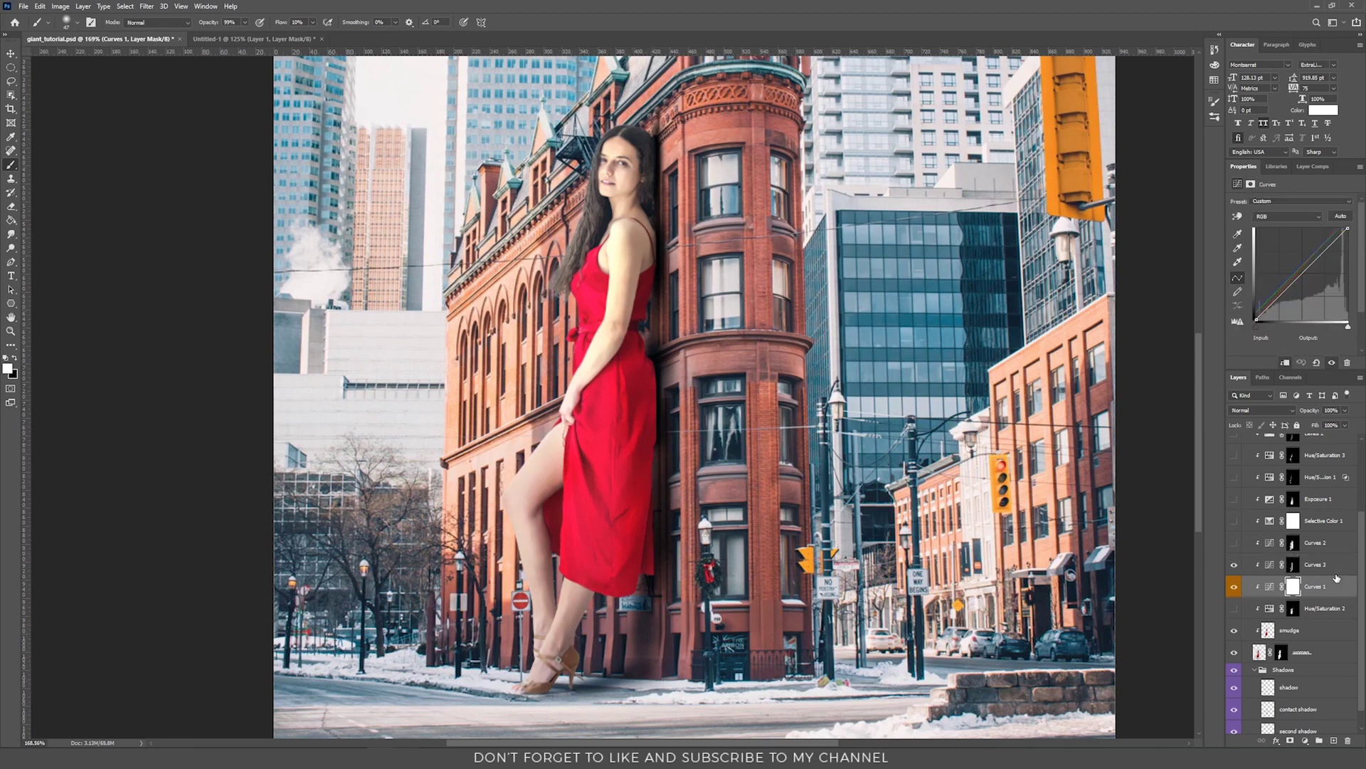
Step: Delete Curves 3, turn on Curves 2 and Selective Color 1, and view its Neutrals settings
{"action": "left_click", "coordinate": [1339, 568]}
{"action": "key", "text": "Delete"}
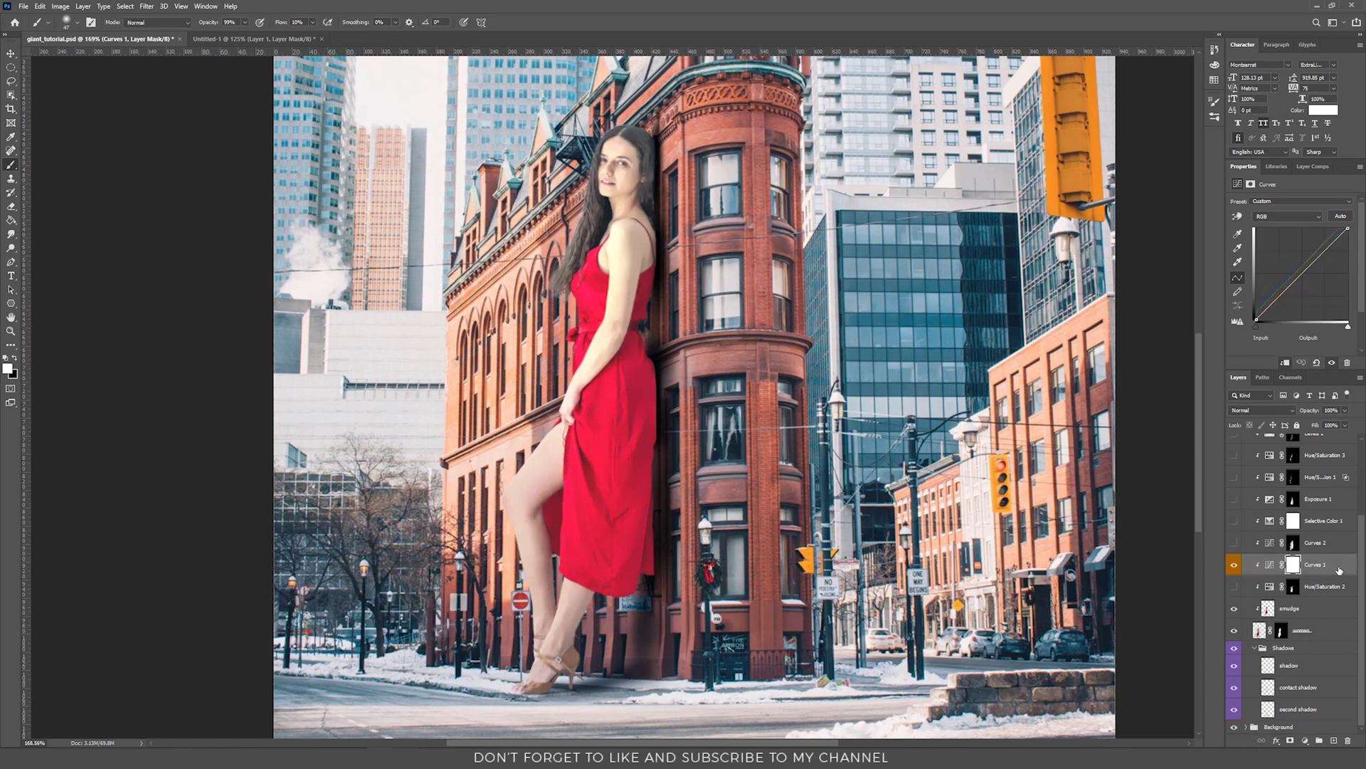
{"action": "left_click", "coordinate": [1234, 543]}
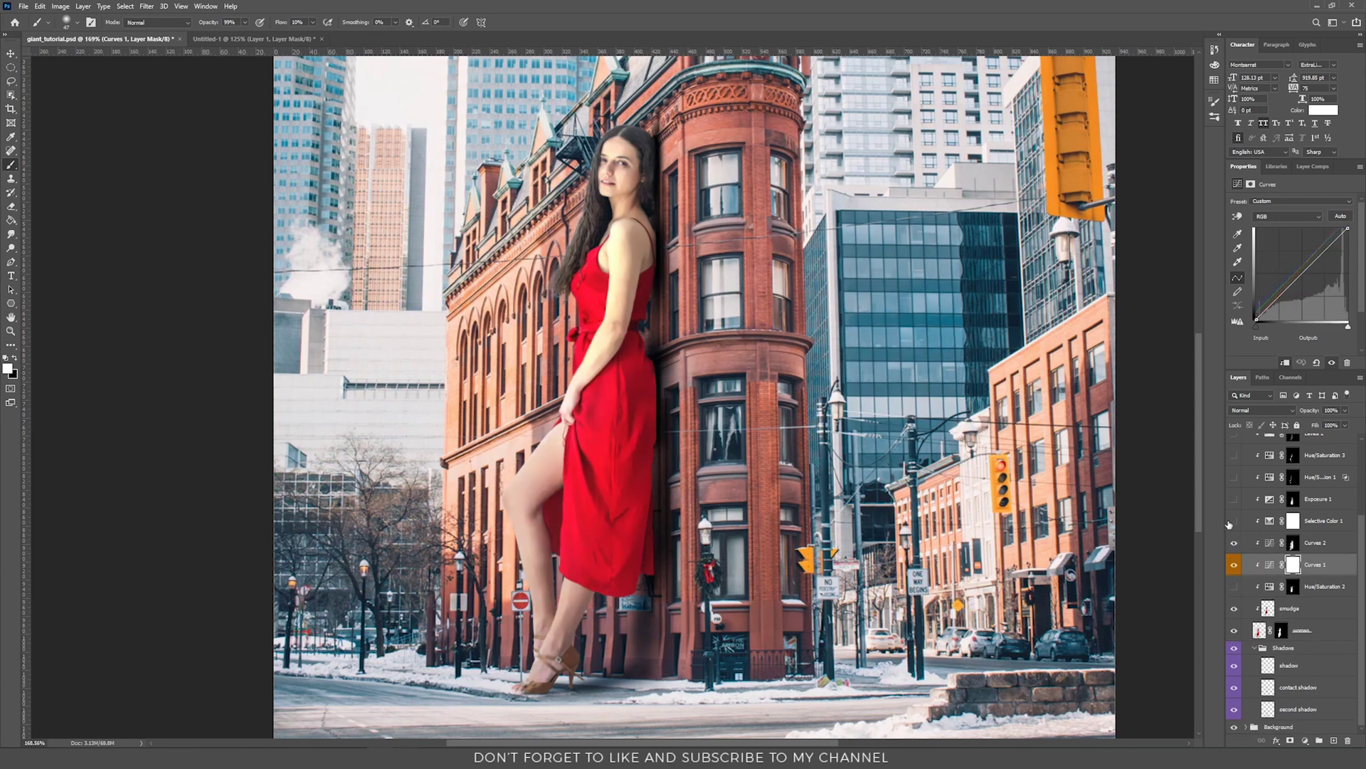
{"action": "left_click", "coordinate": [1234, 523]}
{"action": "left_click", "coordinate": [1316, 527]}
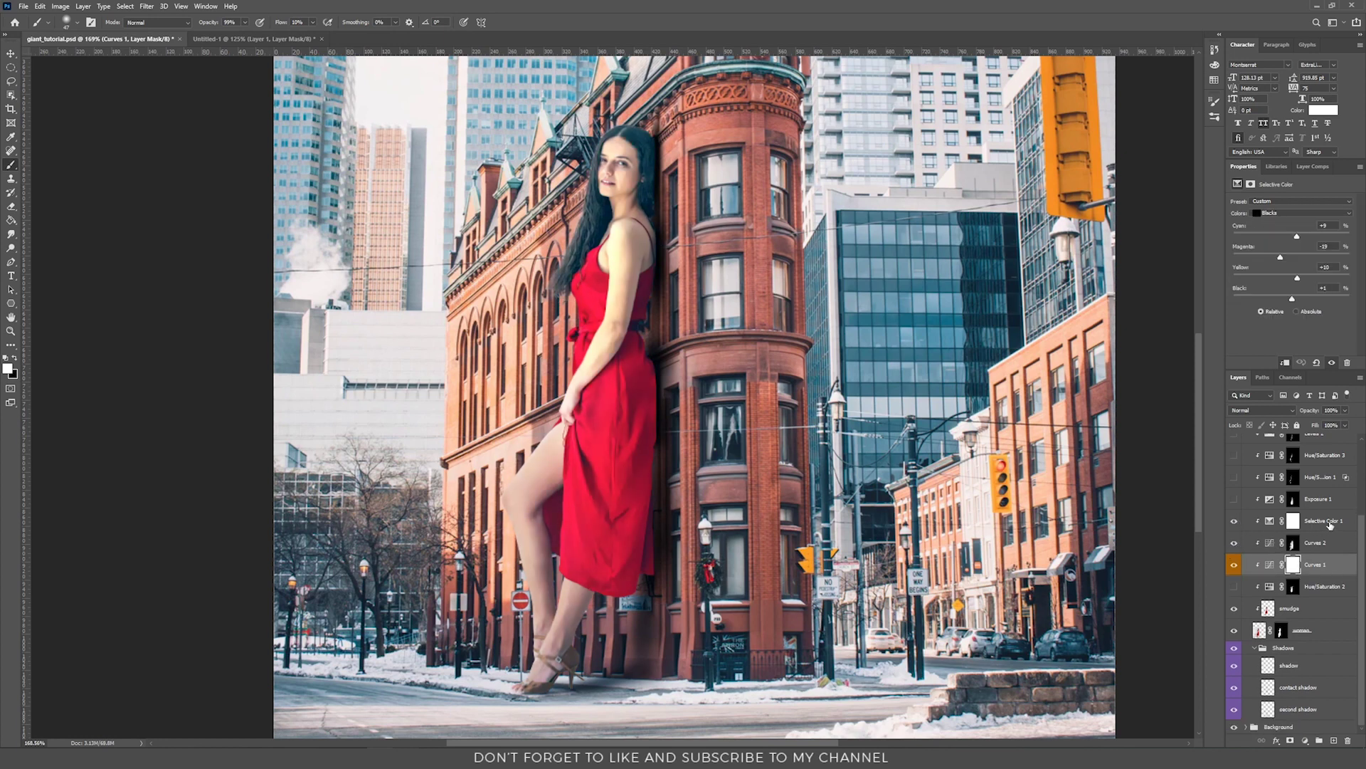
{"action": "left_click", "coordinate": [1300, 213]}
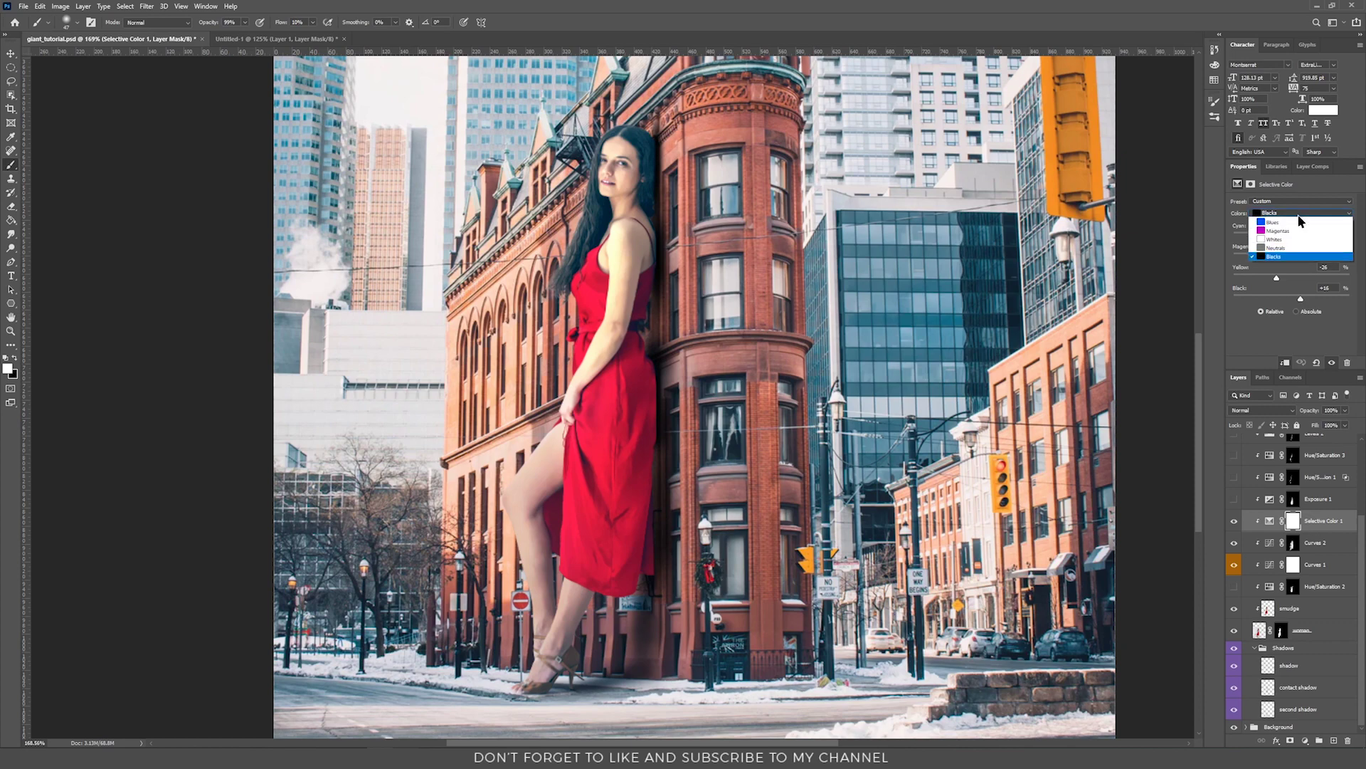
{"action": "left_click", "coordinate": [1280, 278]}
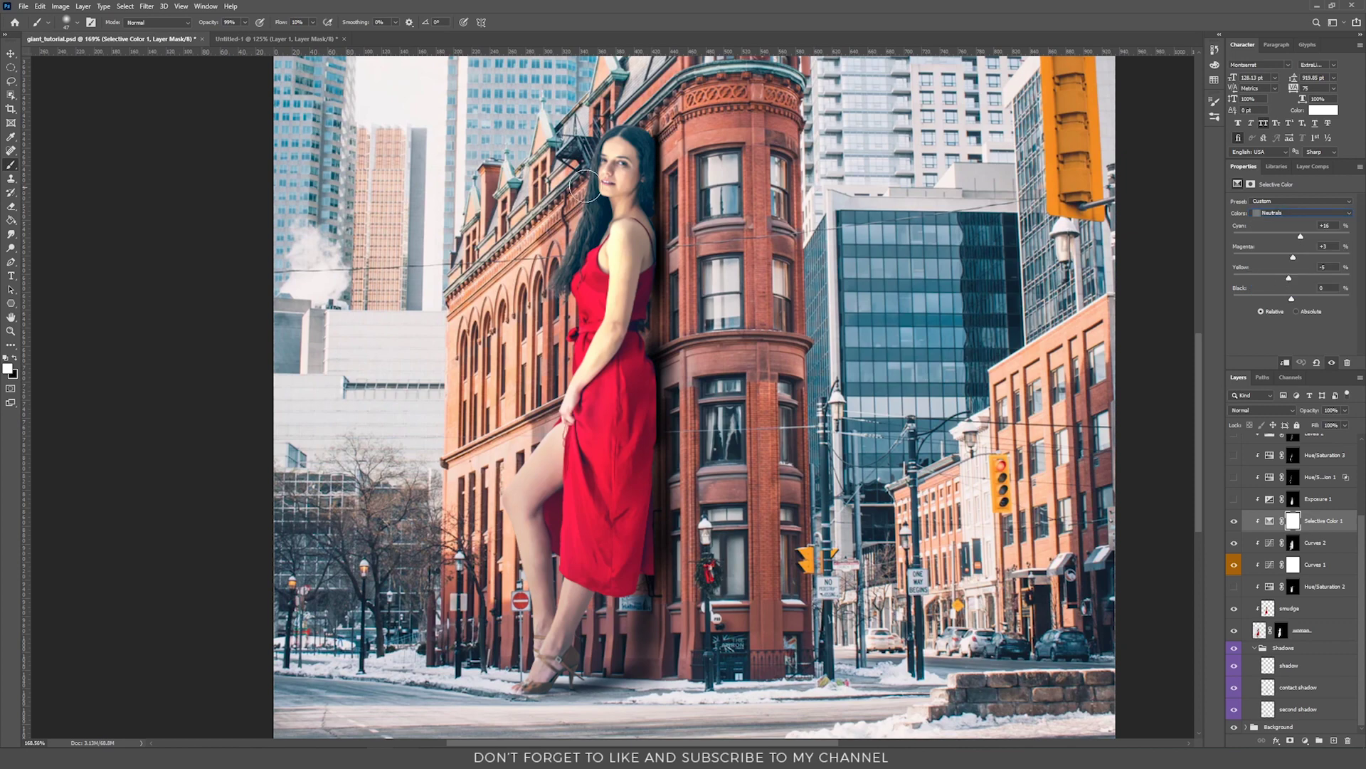
{"action": "left_click_drag", "start_coordinate": [724, 155], "coordinate": [715, 198]}
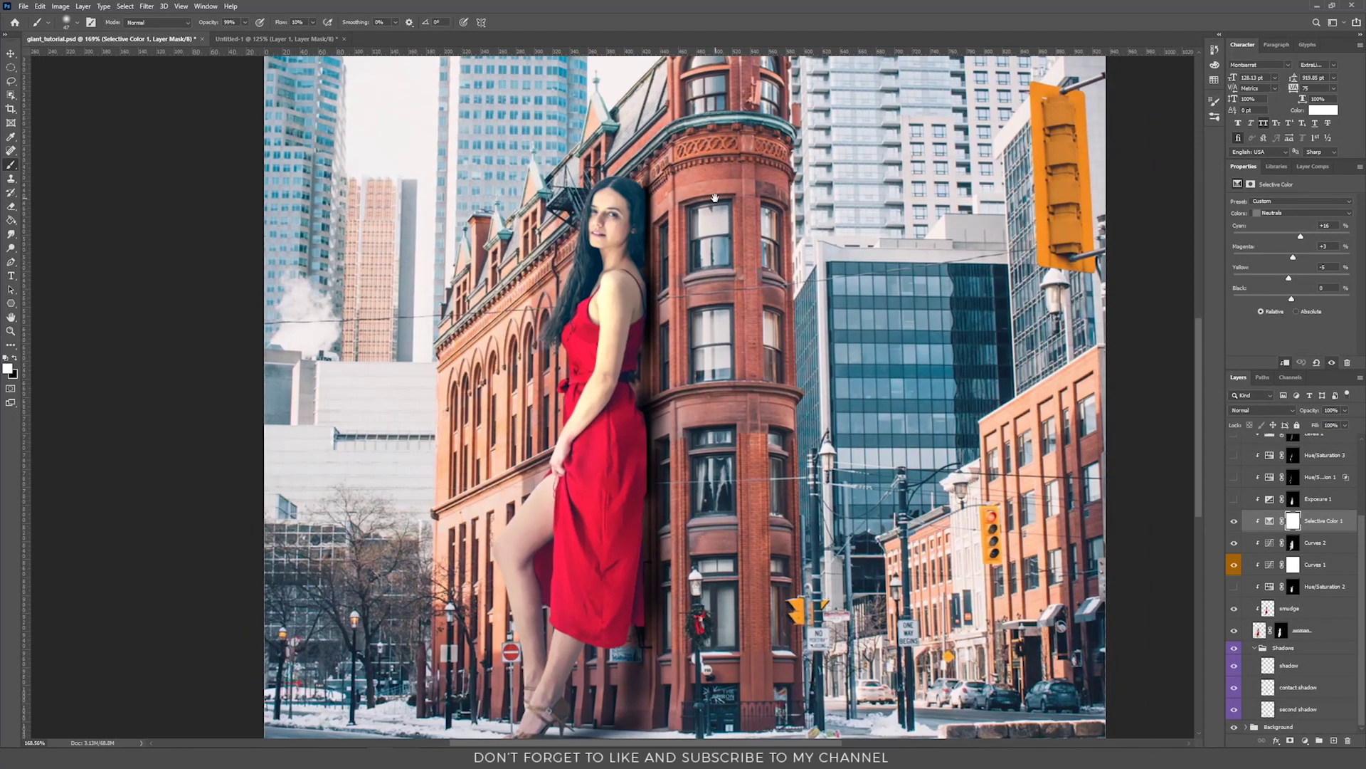
Step: Turn on Exposure 1, compare with its mask disabled, and switch on Hue/Saturation 1
{"action": "left_click", "coordinate": [1233, 503]}
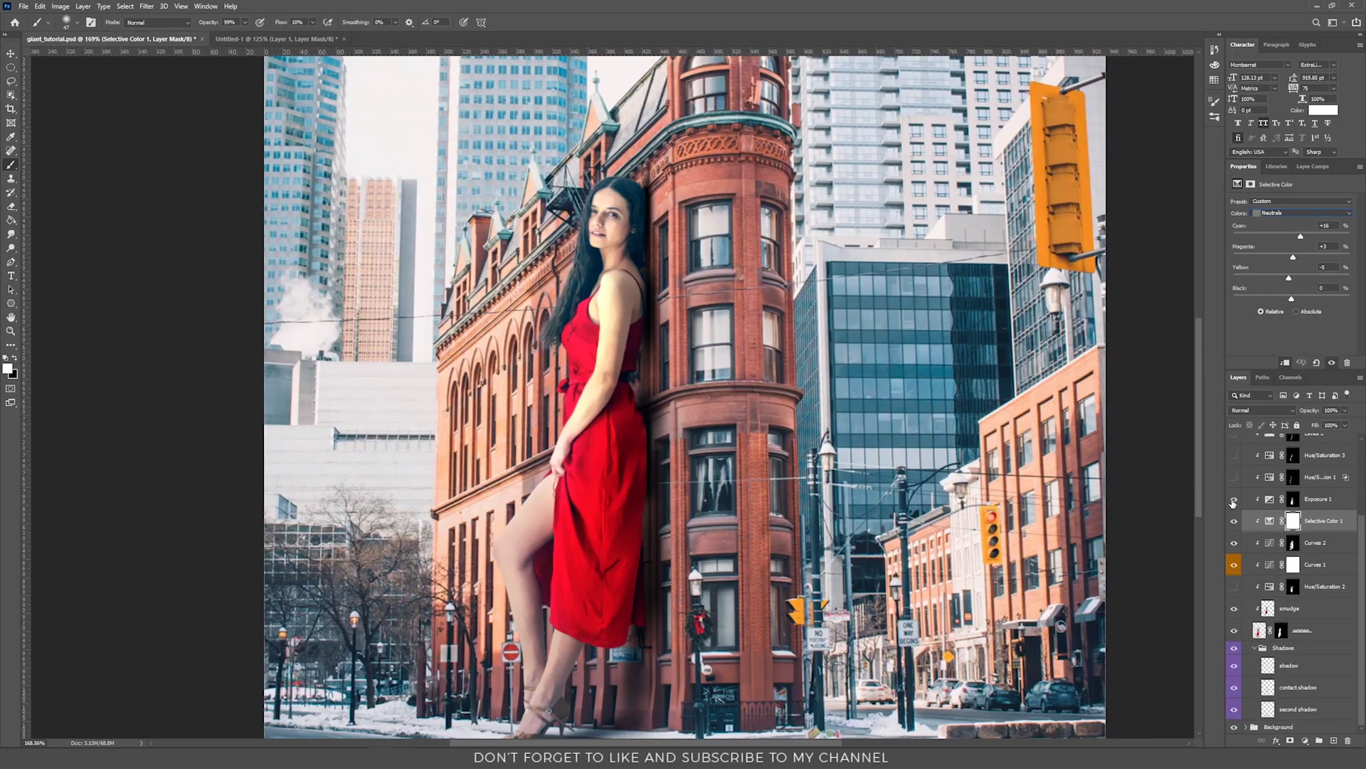
{"action": "left_click", "coordinate": [1301, 503]}
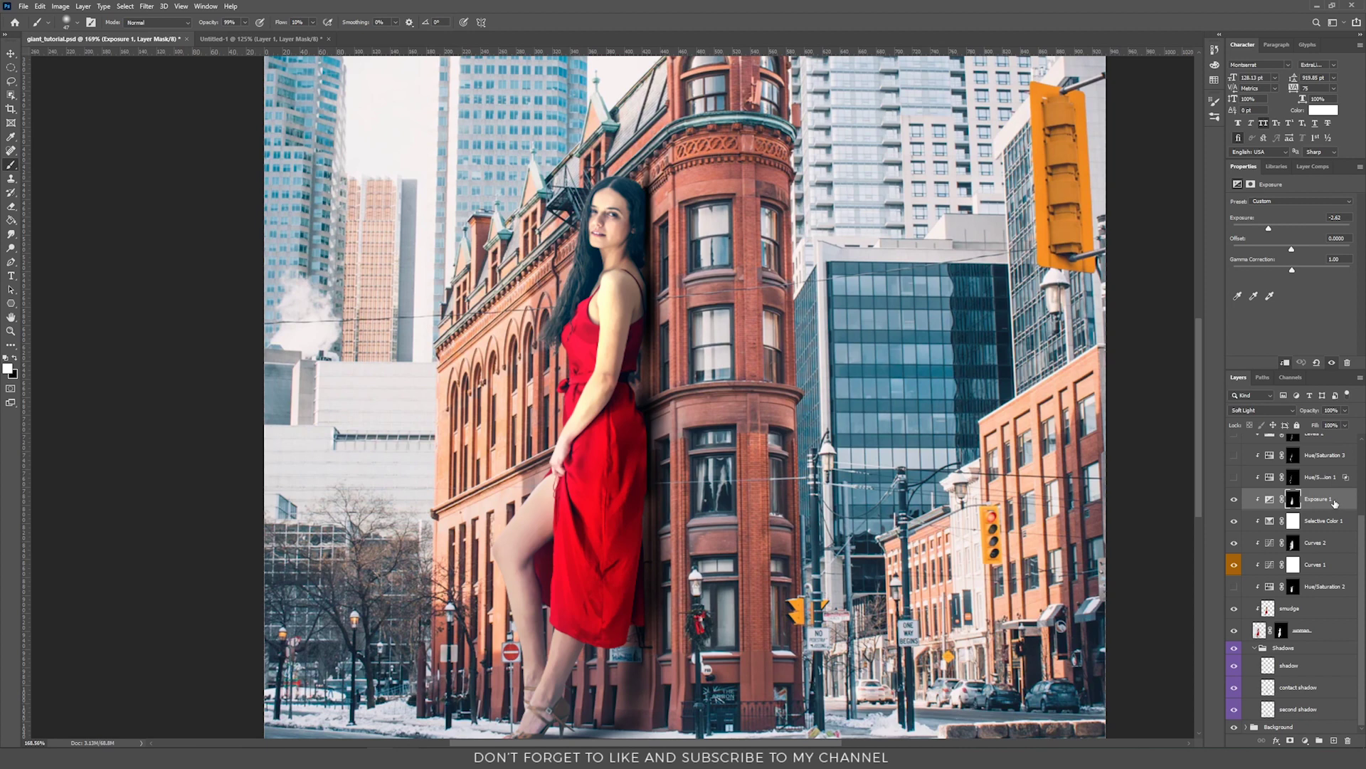
{"action": "left_click", "coordinate": [1294, 545]}
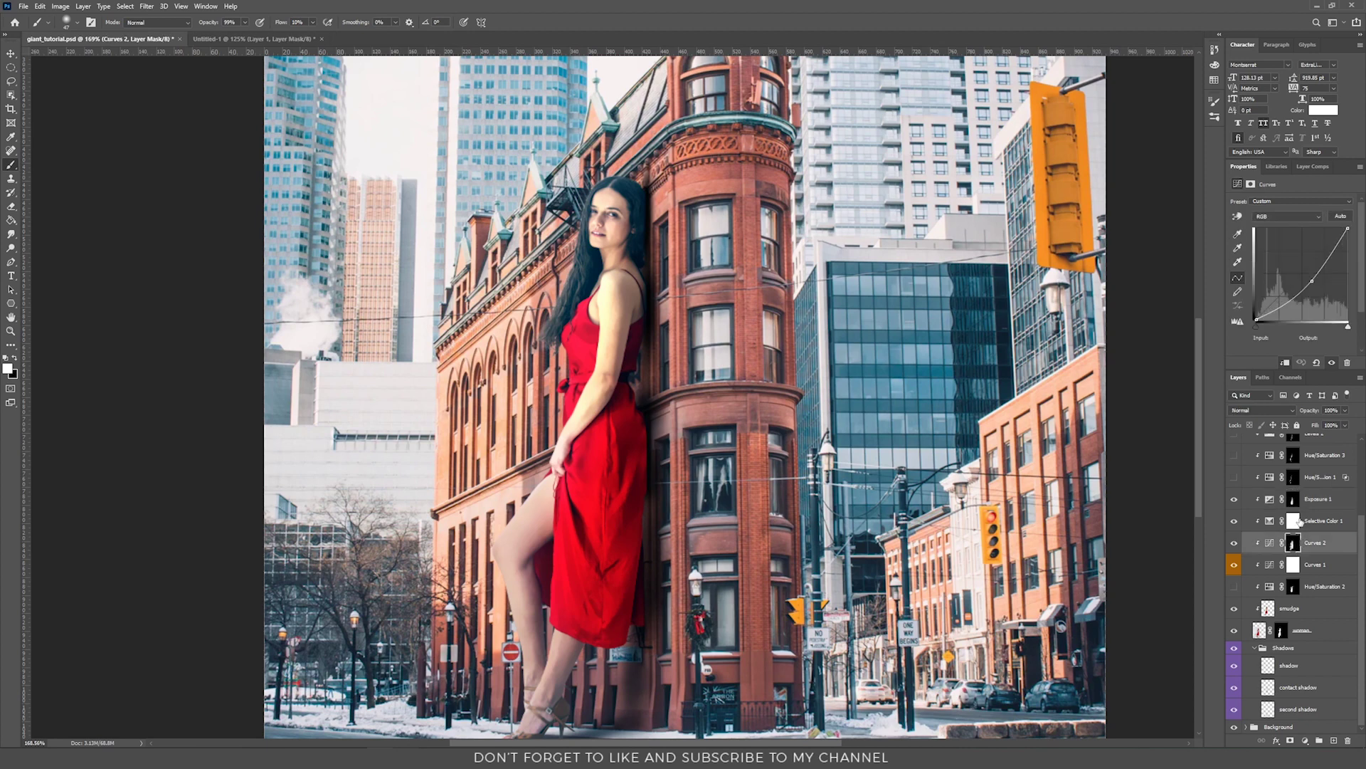
{"action": "left_click", "coordinate": [1294, 500]}
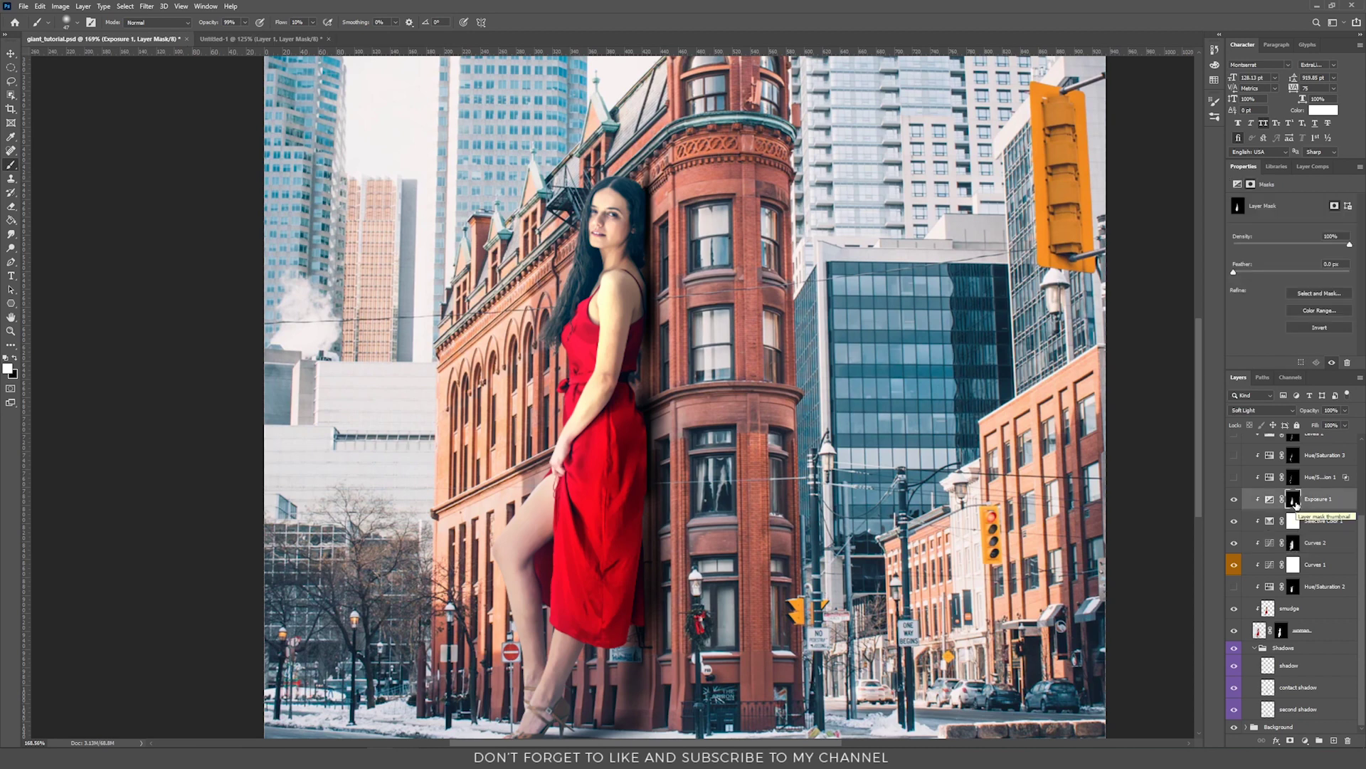
{"action": "key", "text": "v"}
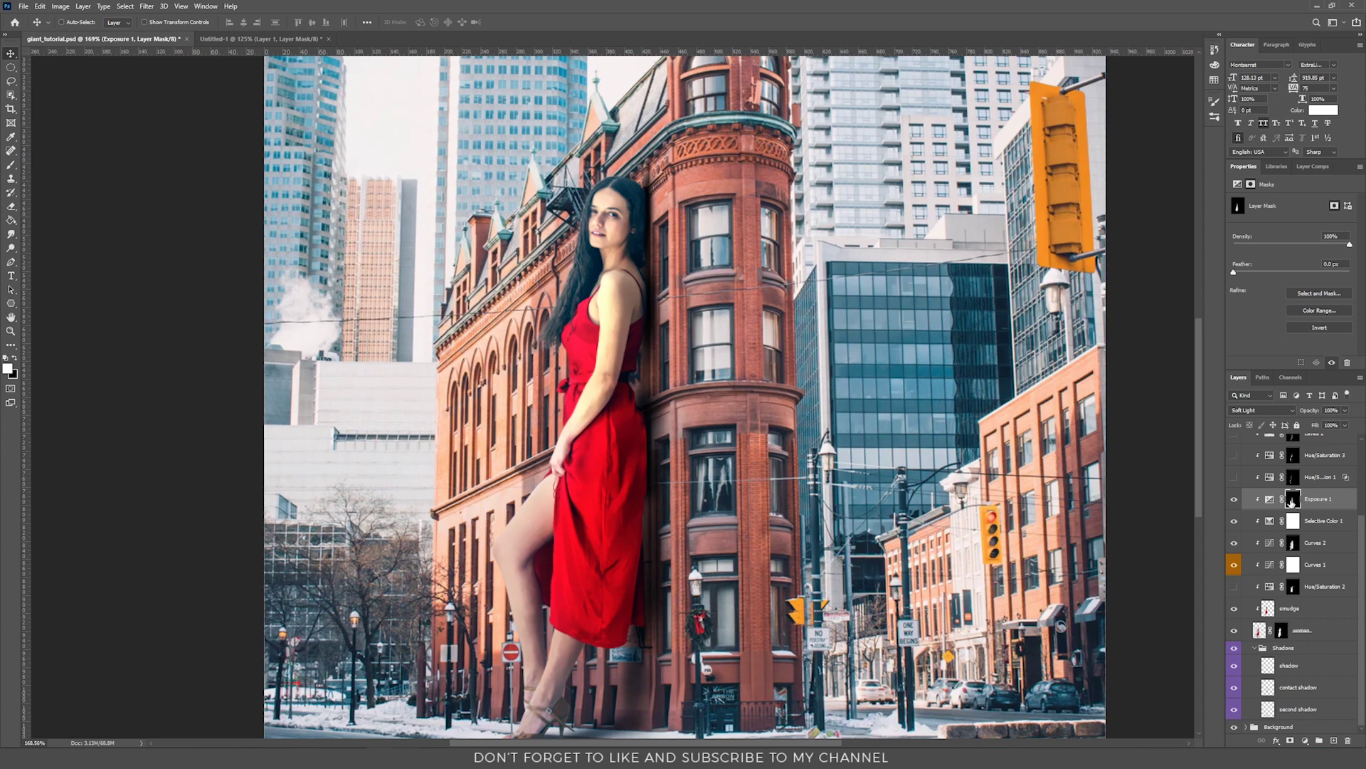
{"action": "left_click", "coordinate": [1294, 500], "text": "shift"}
{"action": "left_click", "coordinate": [1235, 478]}
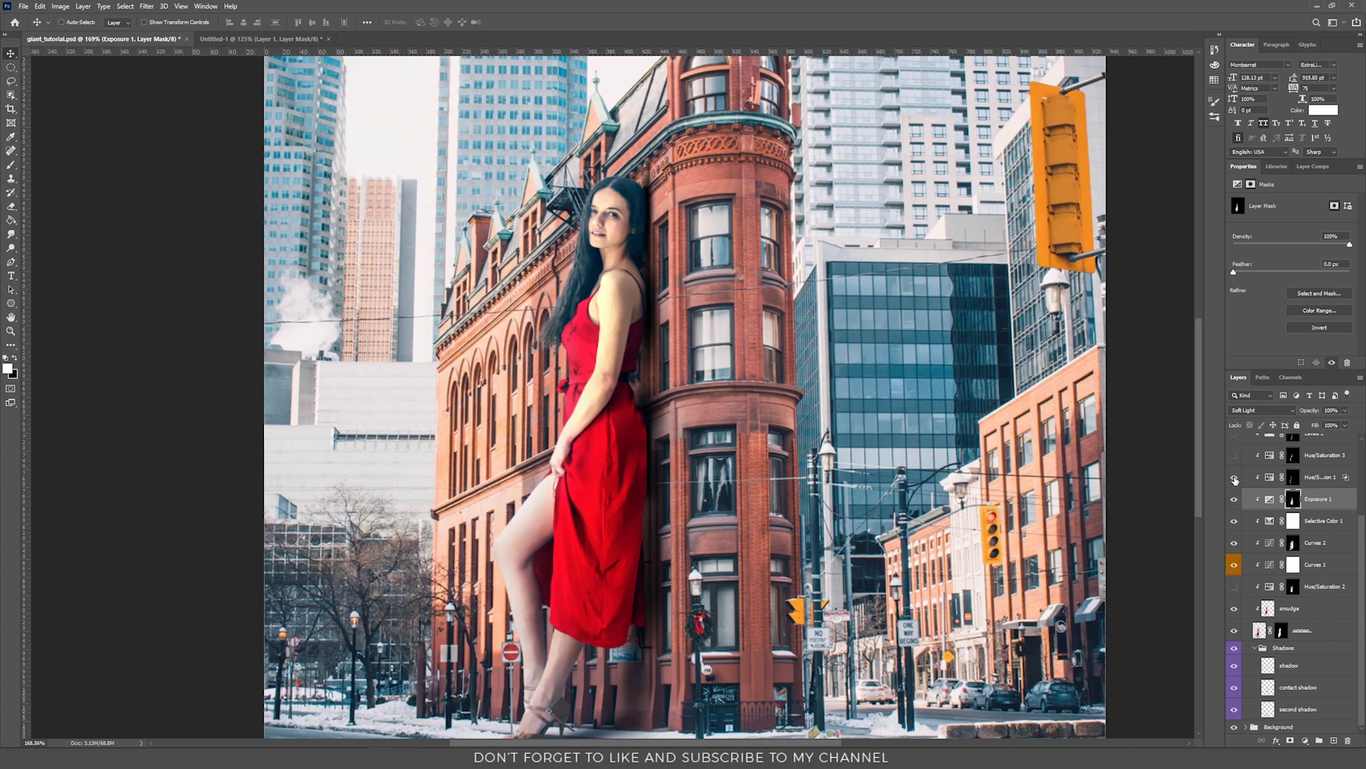
{"action": "left_click", "coordinate": [1315, 479]}
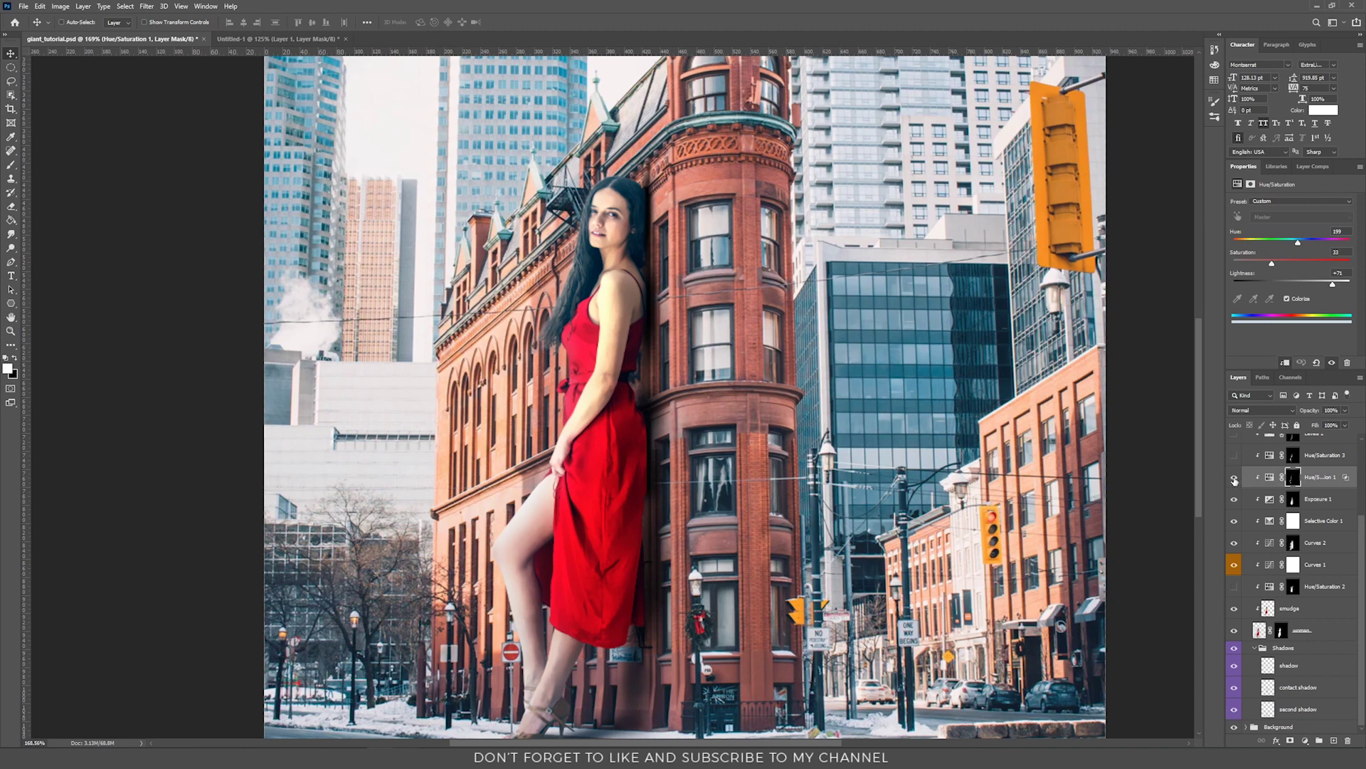
Step: Hide Hue/Saturation 1 and add a colorized Hue/Saturation layer at Hue 182, Saturation 51, Lightness +82
{"action": "left_click", "coordinate": [1235, 479]}
{"action": "left_click", "coordinate": [1306, 740]}
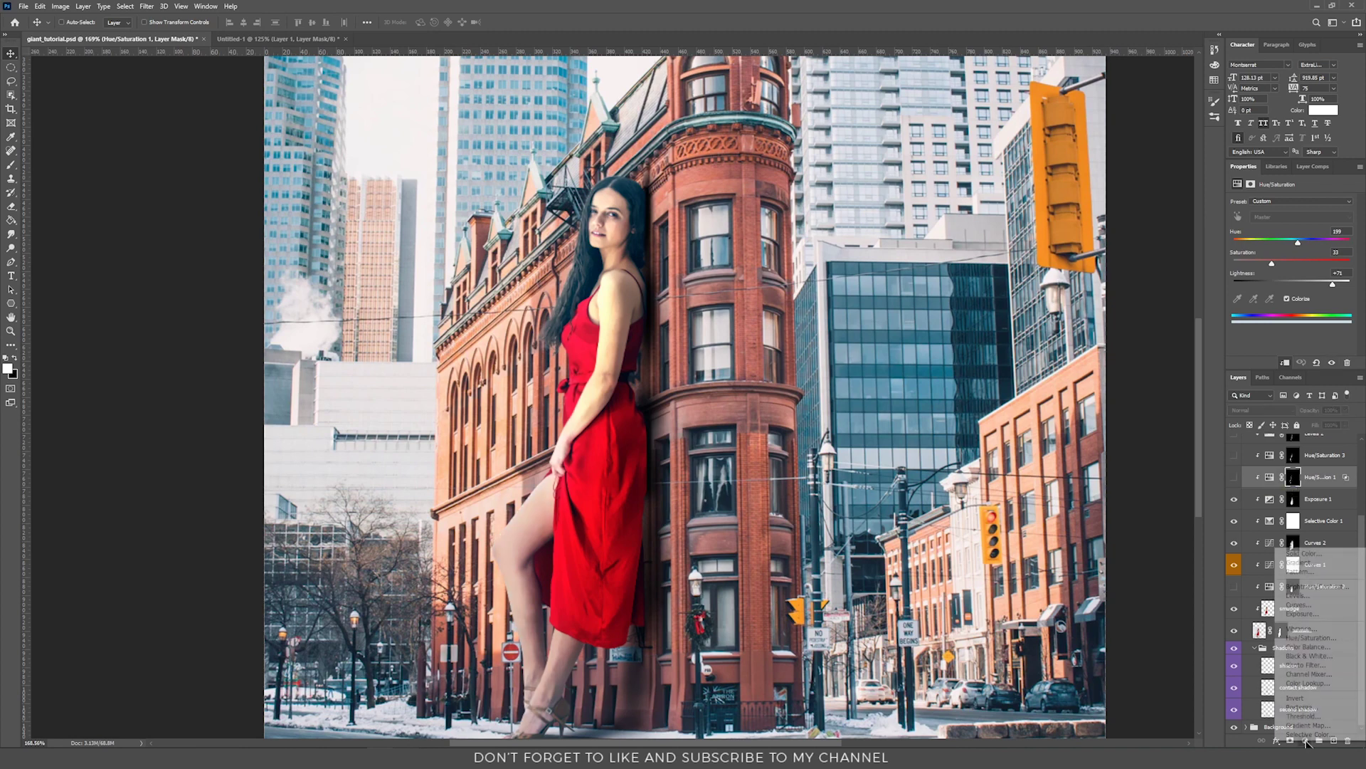
{"action": "left_click", "coordinate": [1318, 639]}
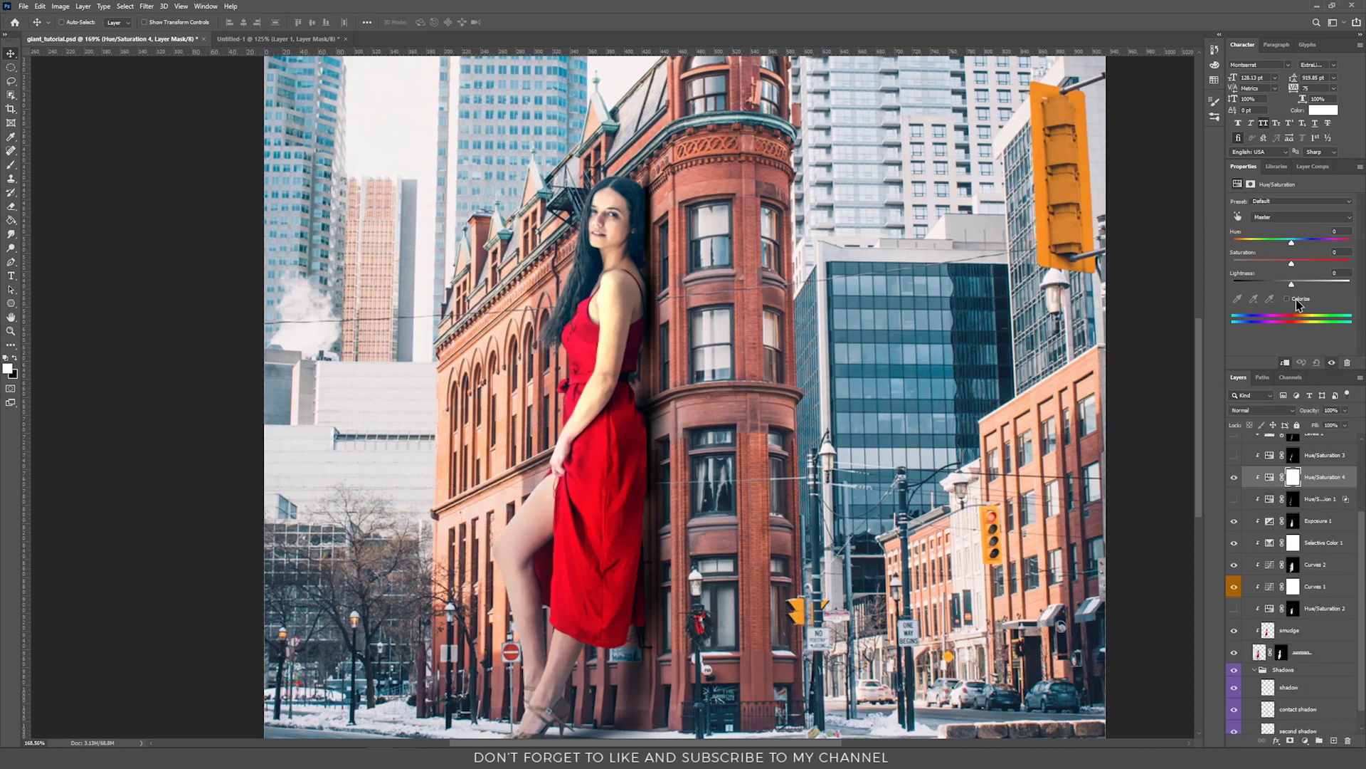
{"action": "left_click", "coordinate": [1296, 300]}
{"action": "left_click_drag", "start_coordinate": [1292, 283], "coordinate": [1333, 286]}
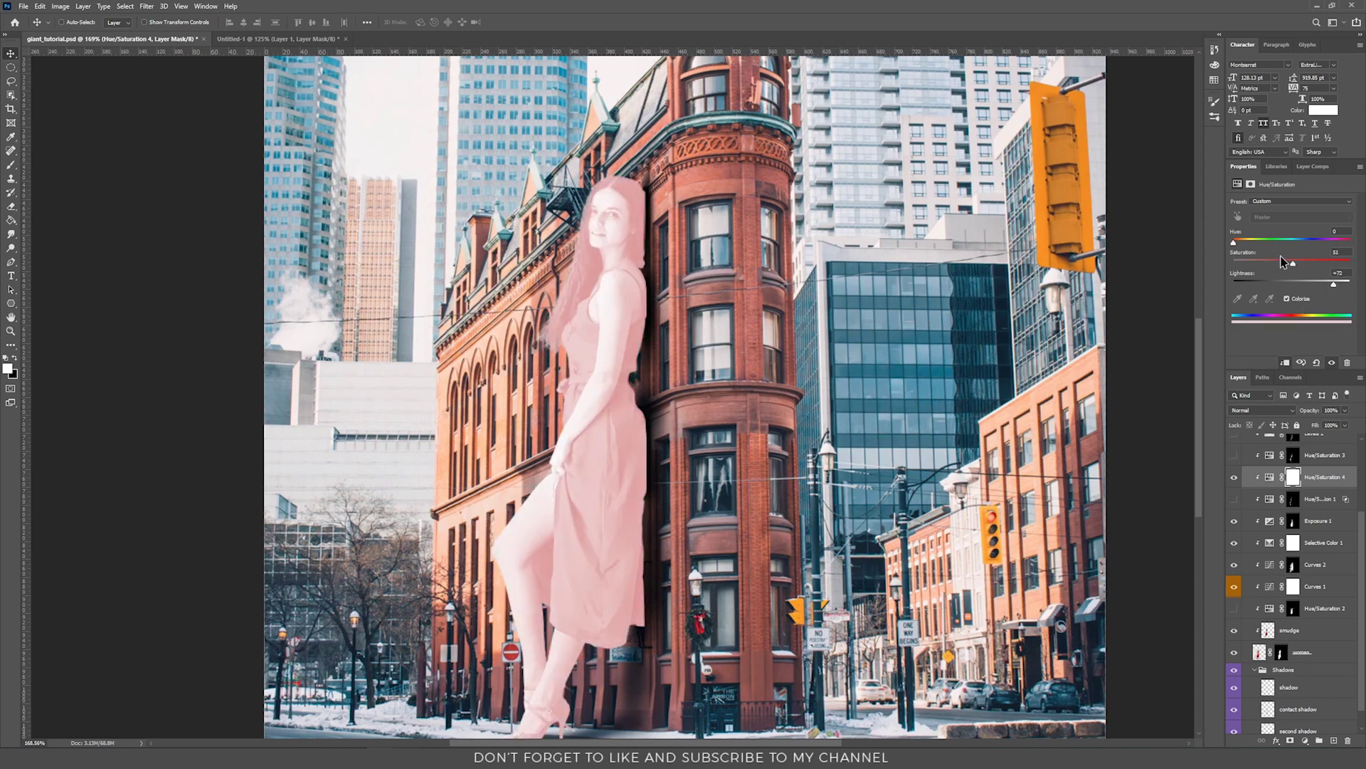
{"action": "left_click_drag", "start_coordinate": [1234, 247], "coordinate": [1277, 245]}
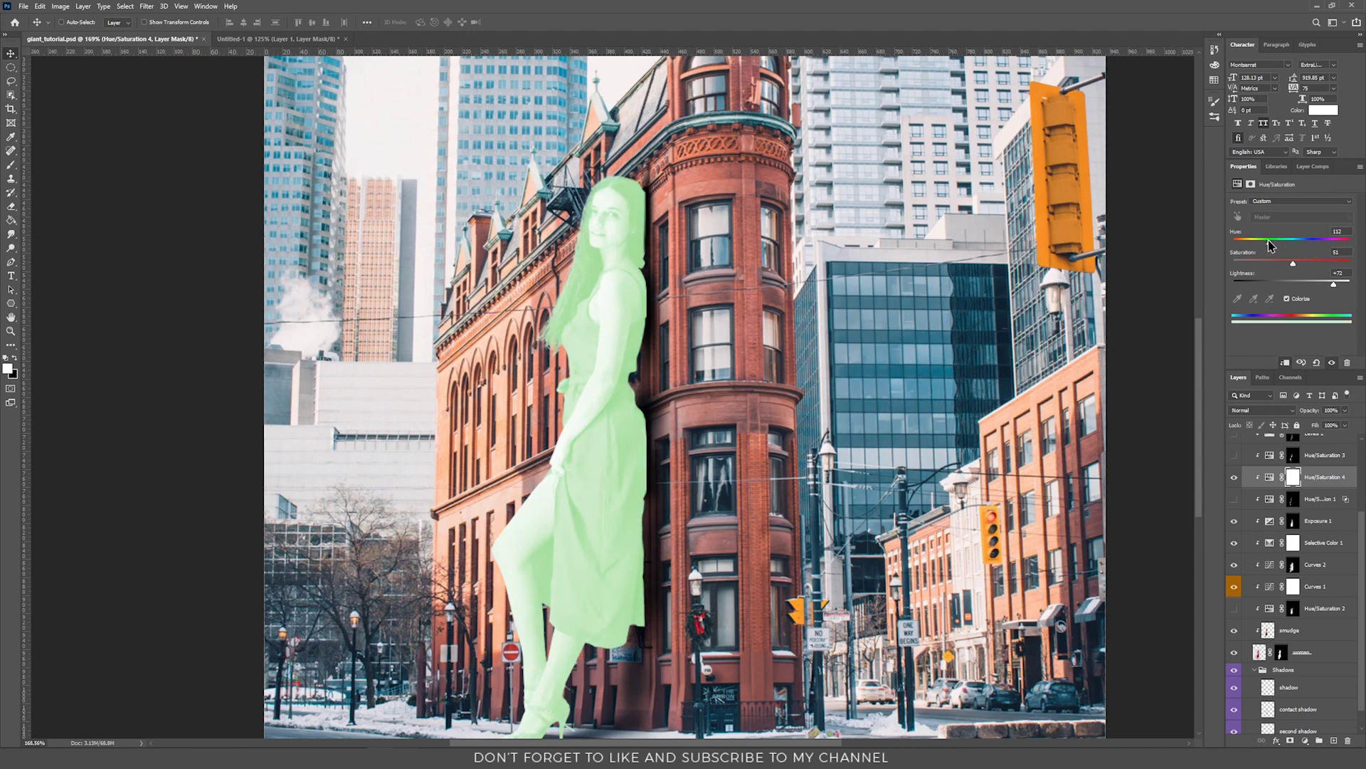
{"action": "mouse_move", "coordinate": [1290, 247]}
{"action": "left_mouse_down"}
{"action": "mouse_move", "coordinate": [1341, 285]}
{"action": "mouse_move", "coordinate": [1324, 263]}
{"action": "mouse_move", "coordinate": [1293, 264]}
{"action": "mouse_move", "coordinate": [1293, 242]}
{"action": "left_mouse_up"}
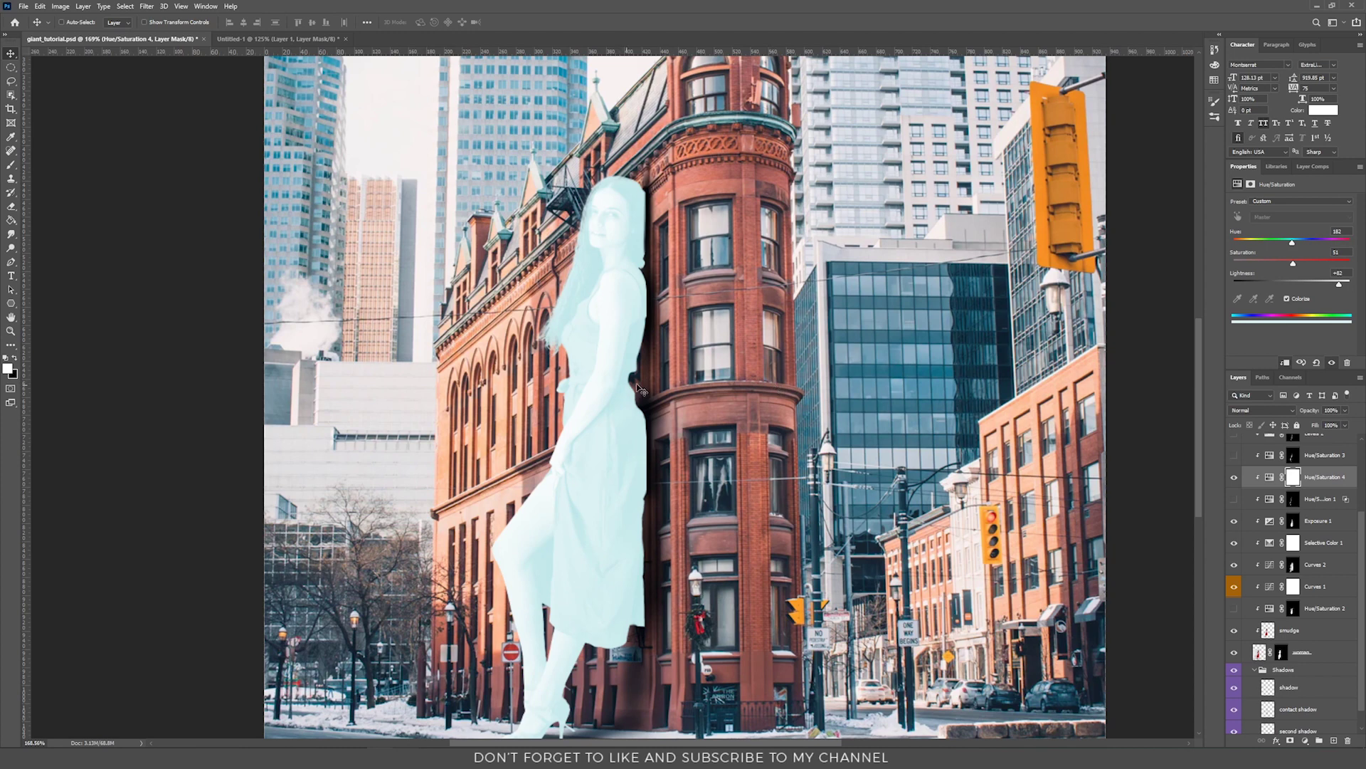
{"action": "left_click", "coordinate": [1295, 480]}
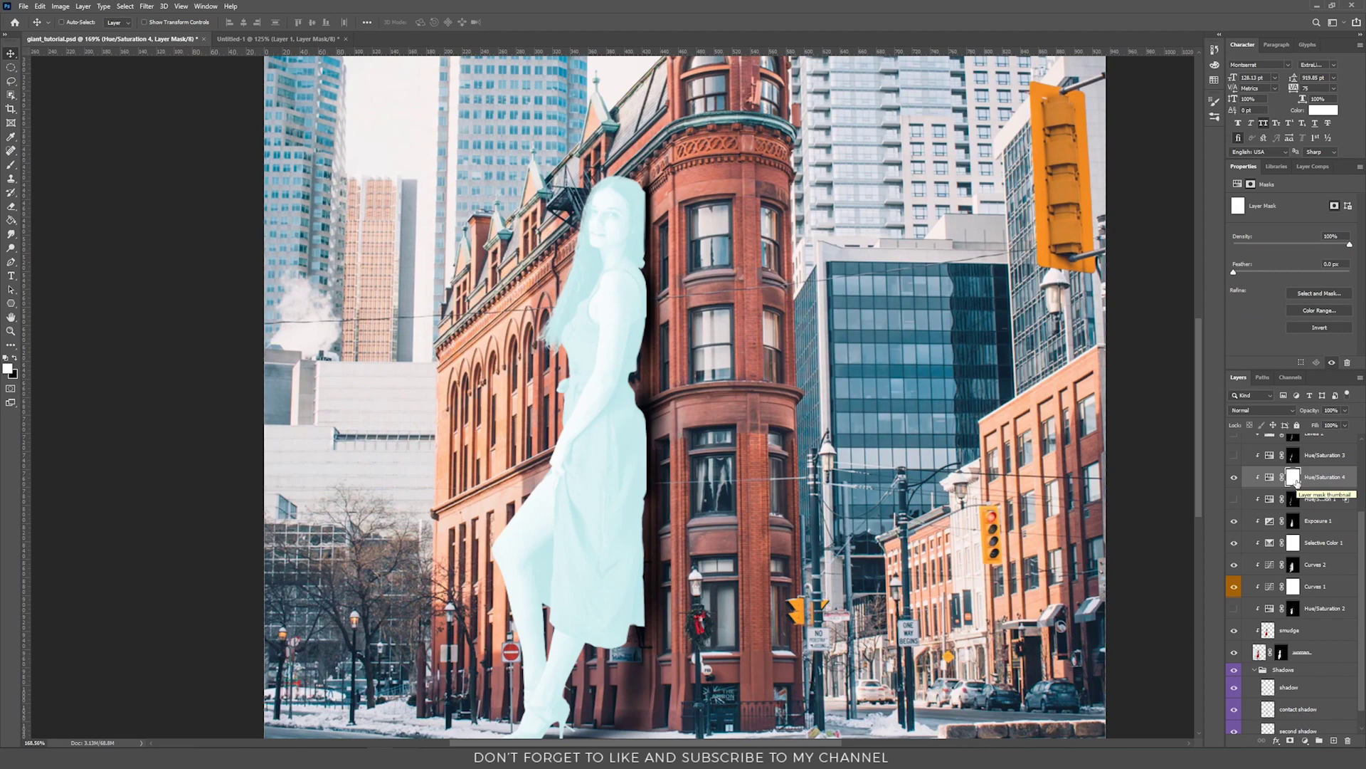
Step: Invert the Hue/Saturation 4 mask and paint white over the hair to restore the tint there
{"action": "key", "text": "ctrl+i"}
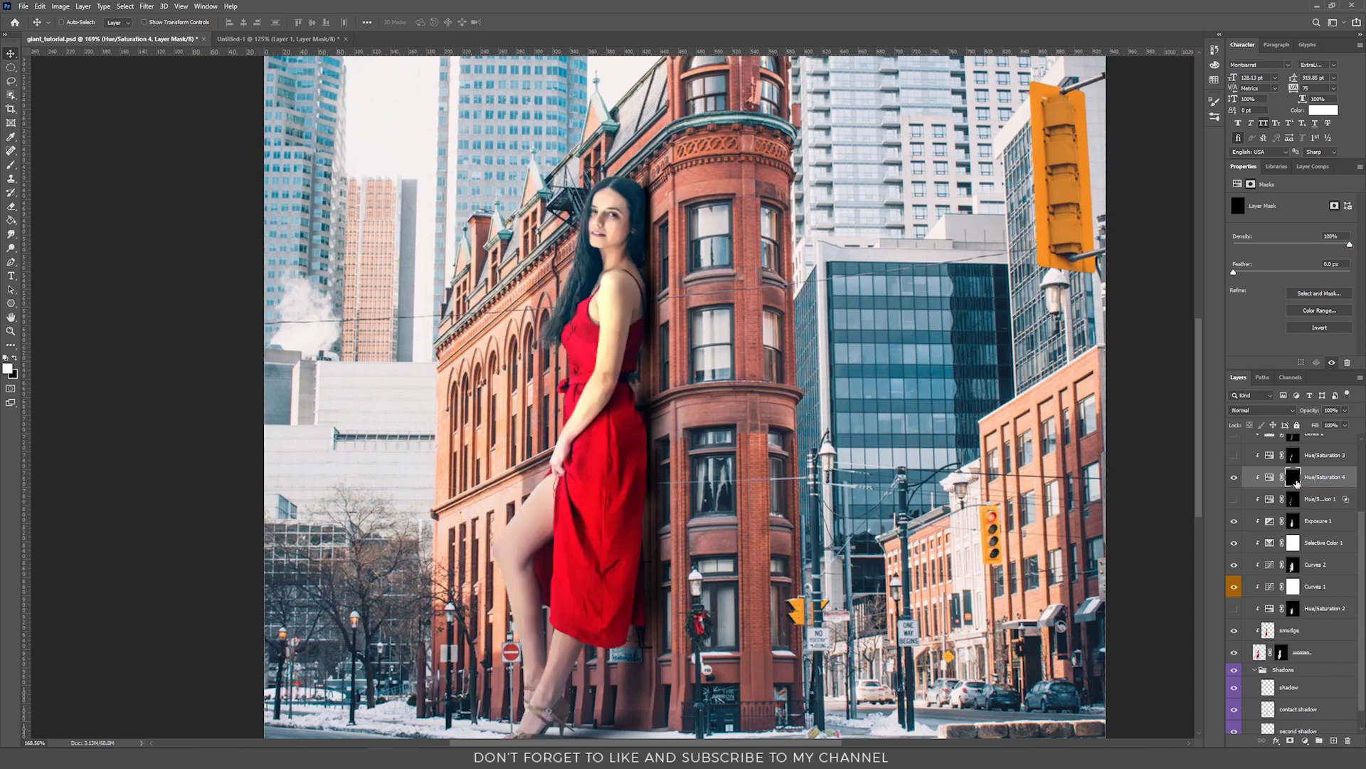
{"action": "key", "text": "b"}
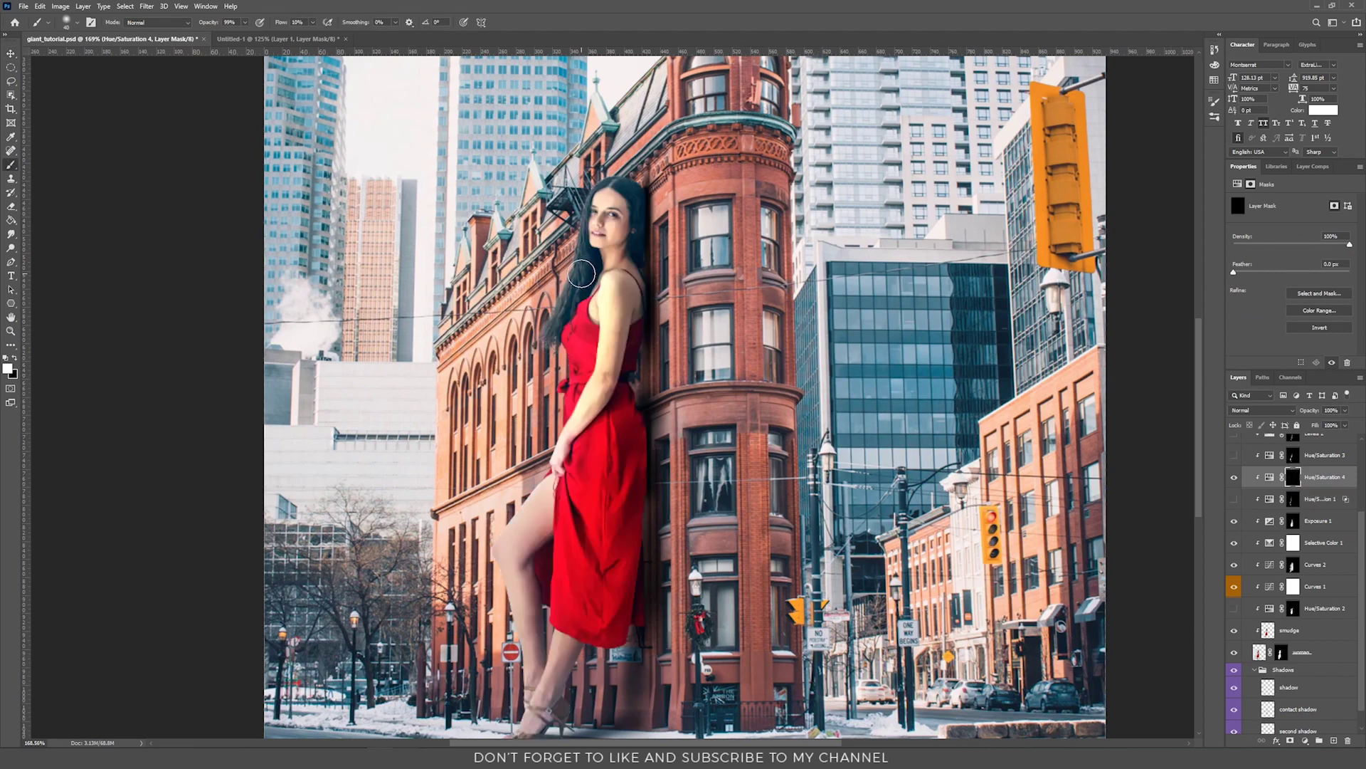
{"action": "scroll", "coordinate": [596, 187], "scroll_direction": "up", "scroll_amount": 5}
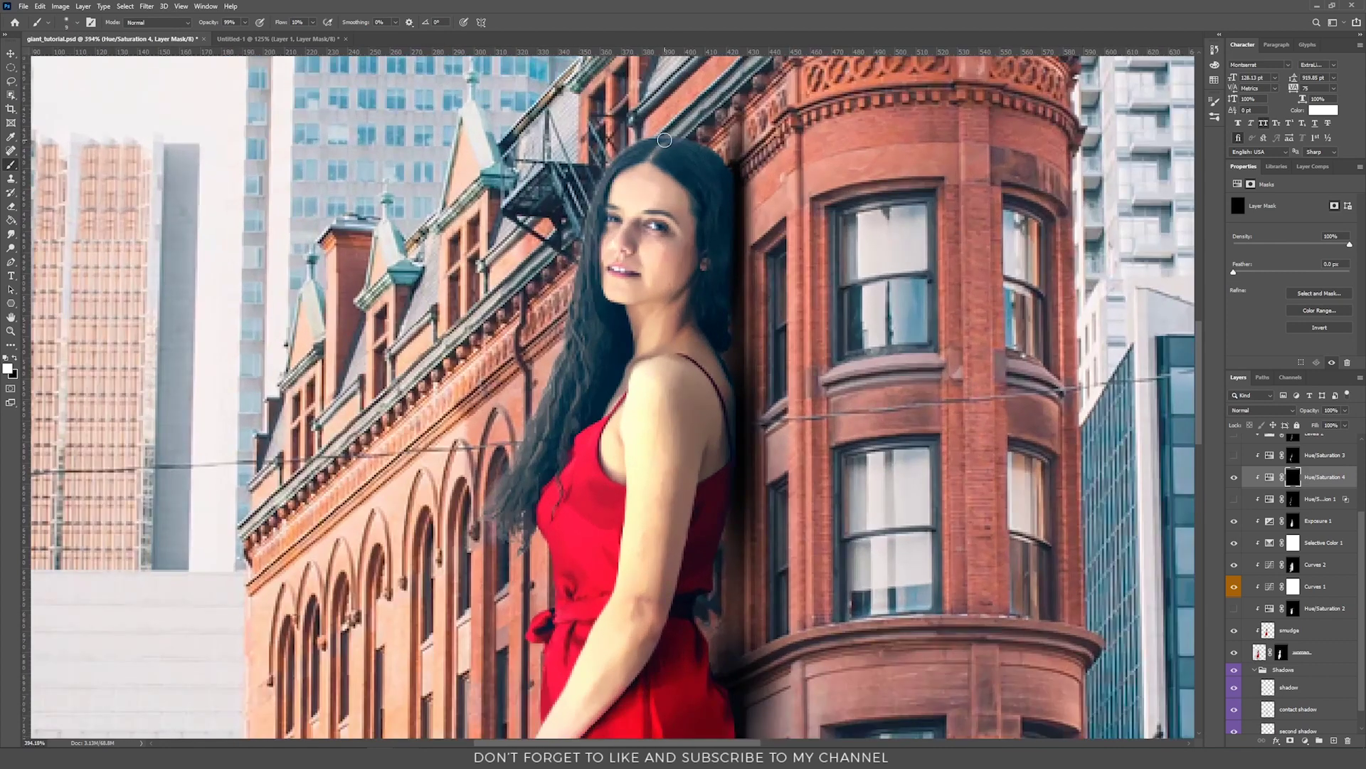
{"action": "mouse_move", "coordinate": [606, 159]}
{"action": "left_mouse_down"}
{"action": "mouse_move", "coordinate": [564, 359]}
{"action": "mouse_move", "coordinate": [501, 493]}
{"action": "left_mouse_up"}
{"action": "left_click_drag", "start_coordinate": [680, 144], "coordinate": [506, 484]}
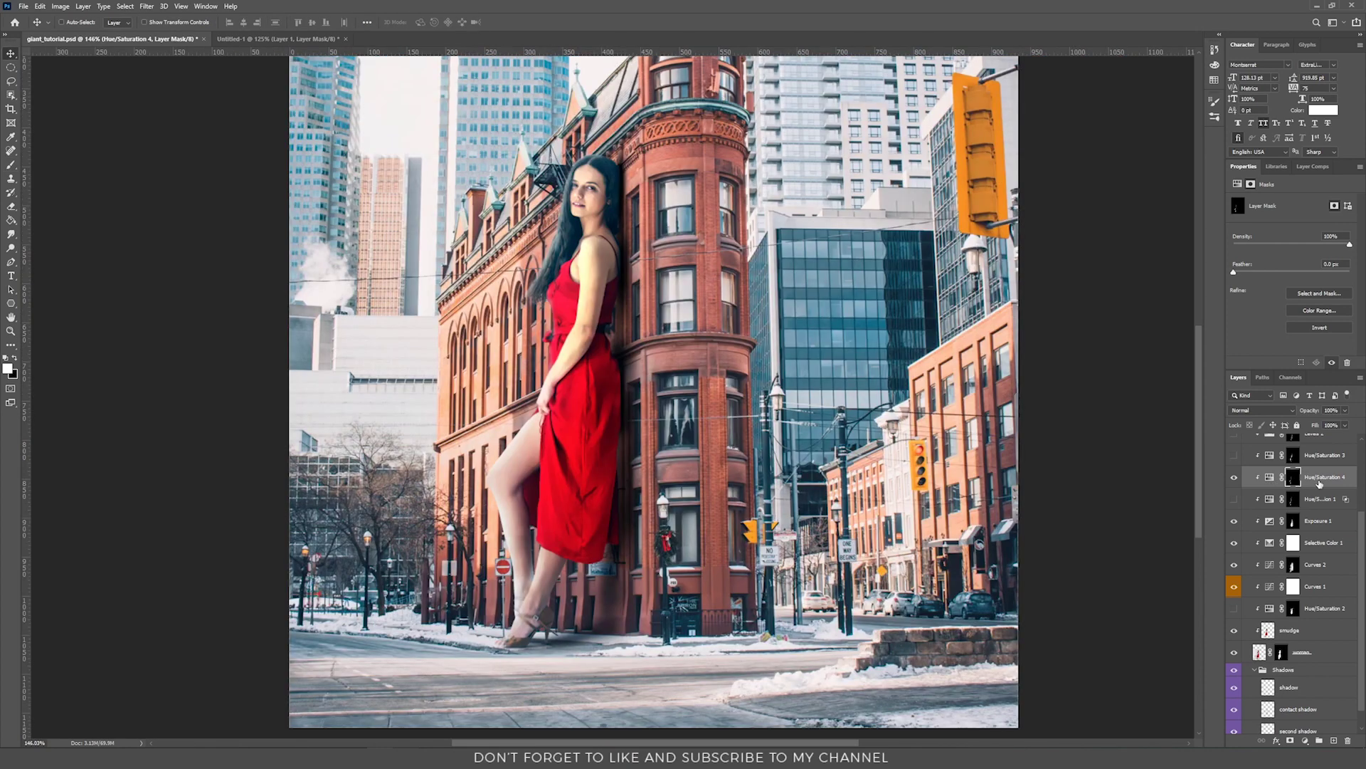
{"action": "left_click", "coordinate": [1270, 477]}
Step: Try a Blend If dark-area blend on Hue/Saturation 4, cancel it, delete that layer, and re-enable Hue/Saturation 1
{"action": "double_click", "coordinate": [1353, 484]}
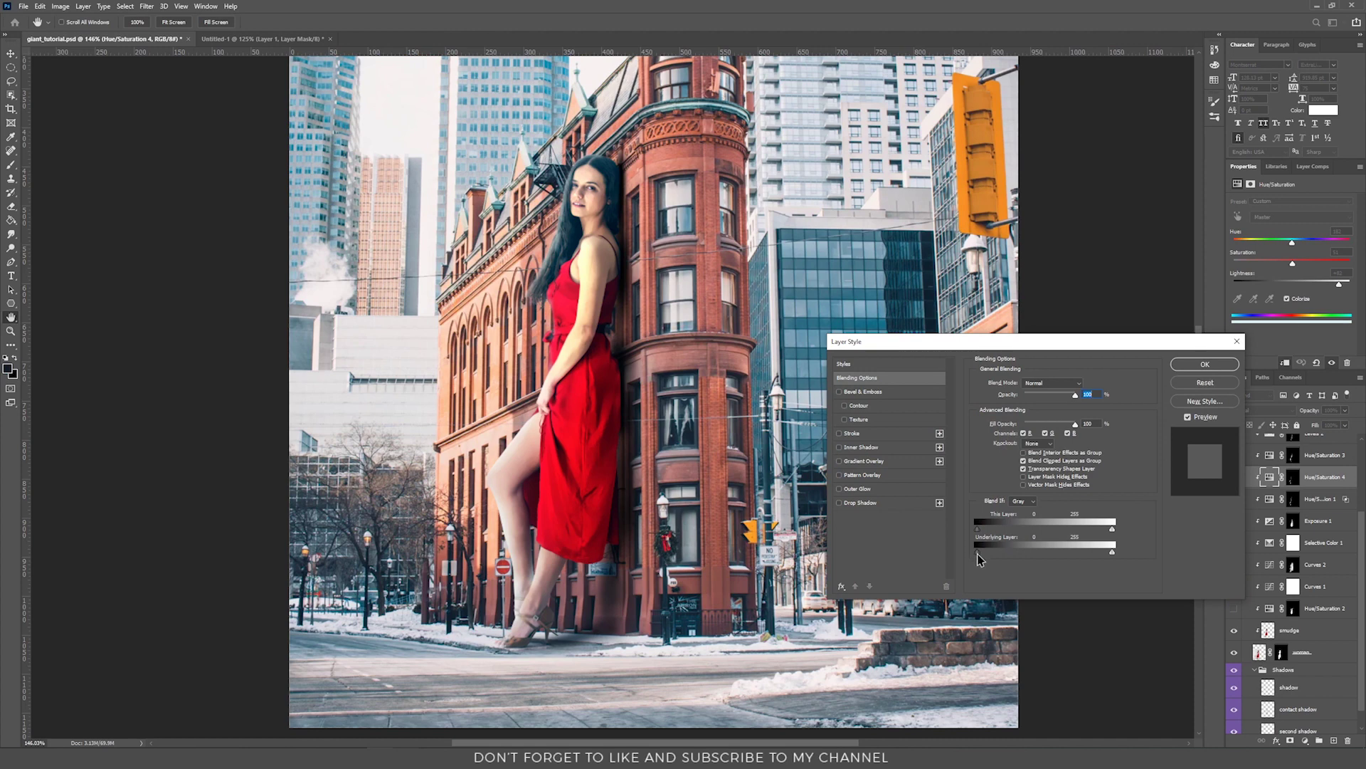
{"action": "left_click_drag", "start_coordinate": [978, 560], "coordinate": [1065, 561]}
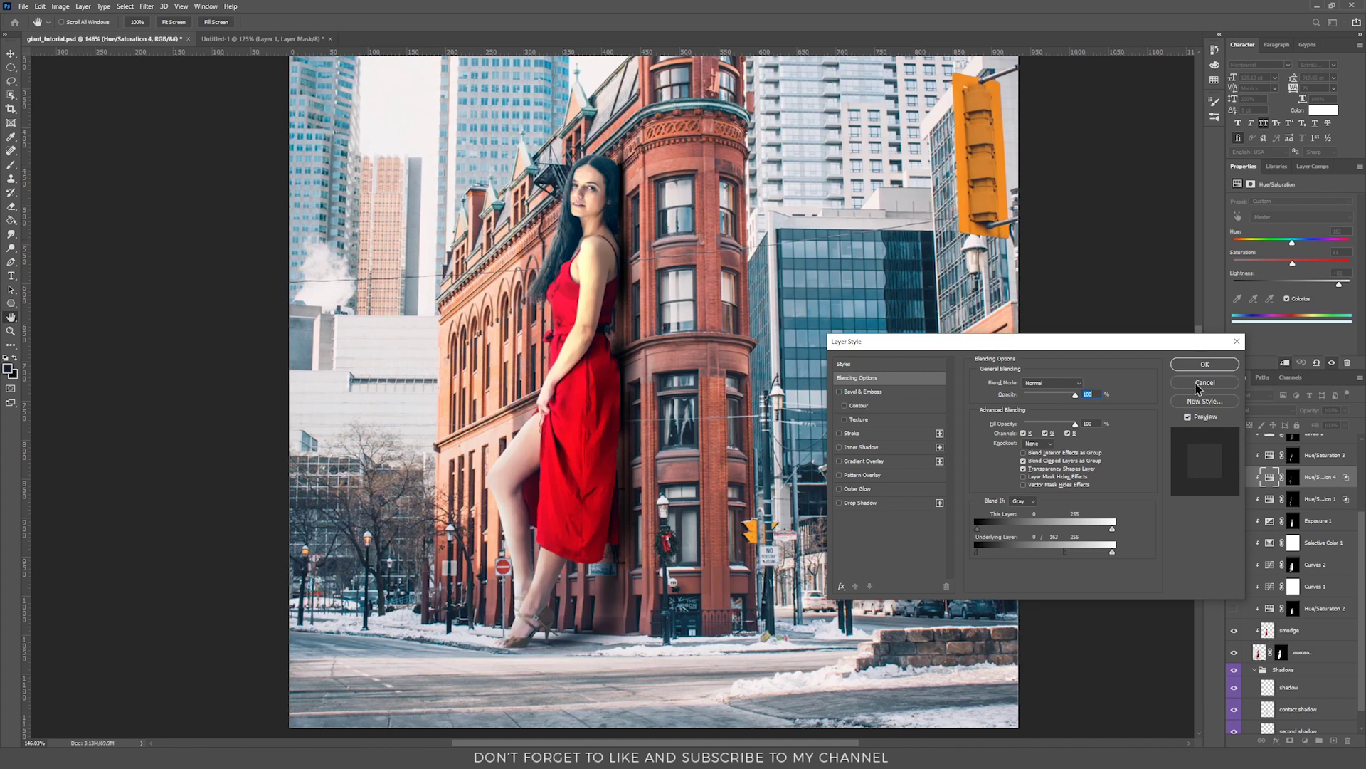
{"action": "left_click", "coordinate": [1203, 384]}
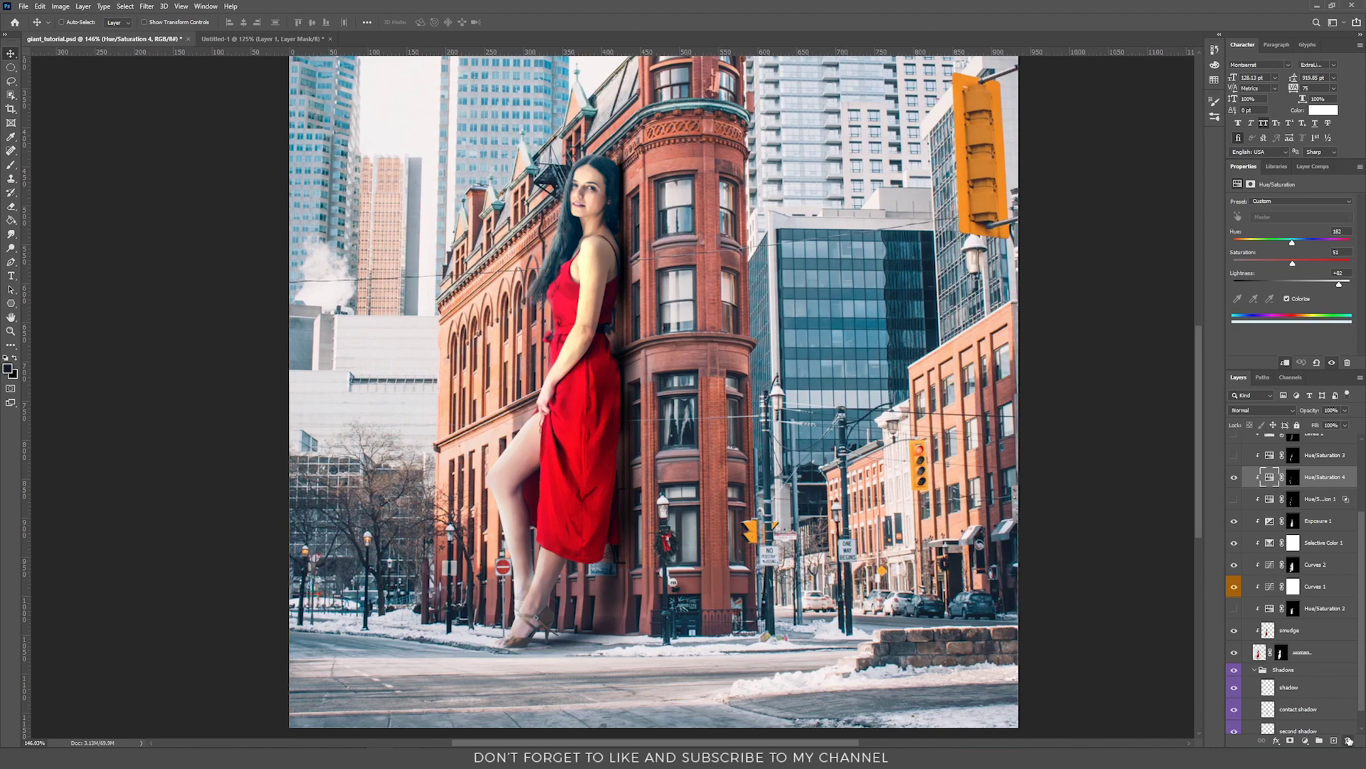
{"action": "left_click", "coordinate": [1348, 740]}
{"action": "left_click", "coordinate": [1235, 477]}
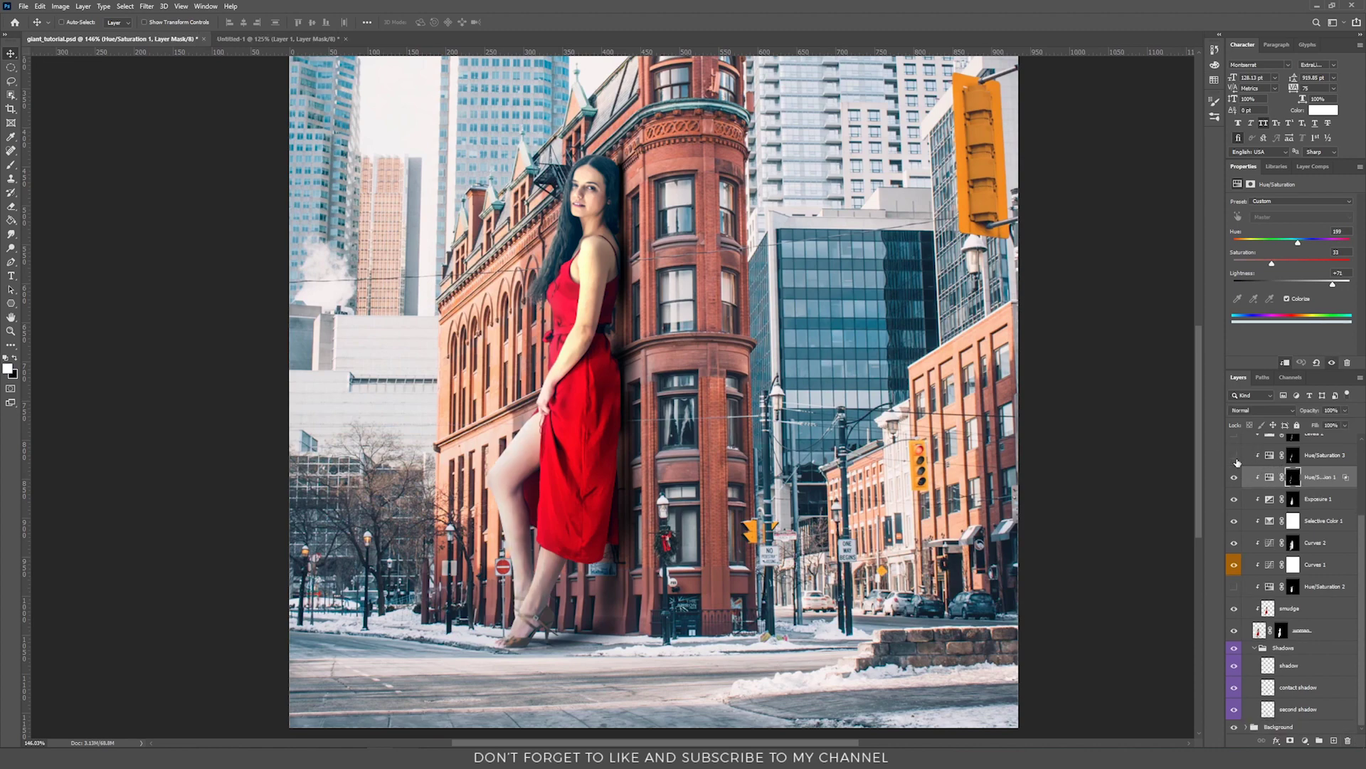
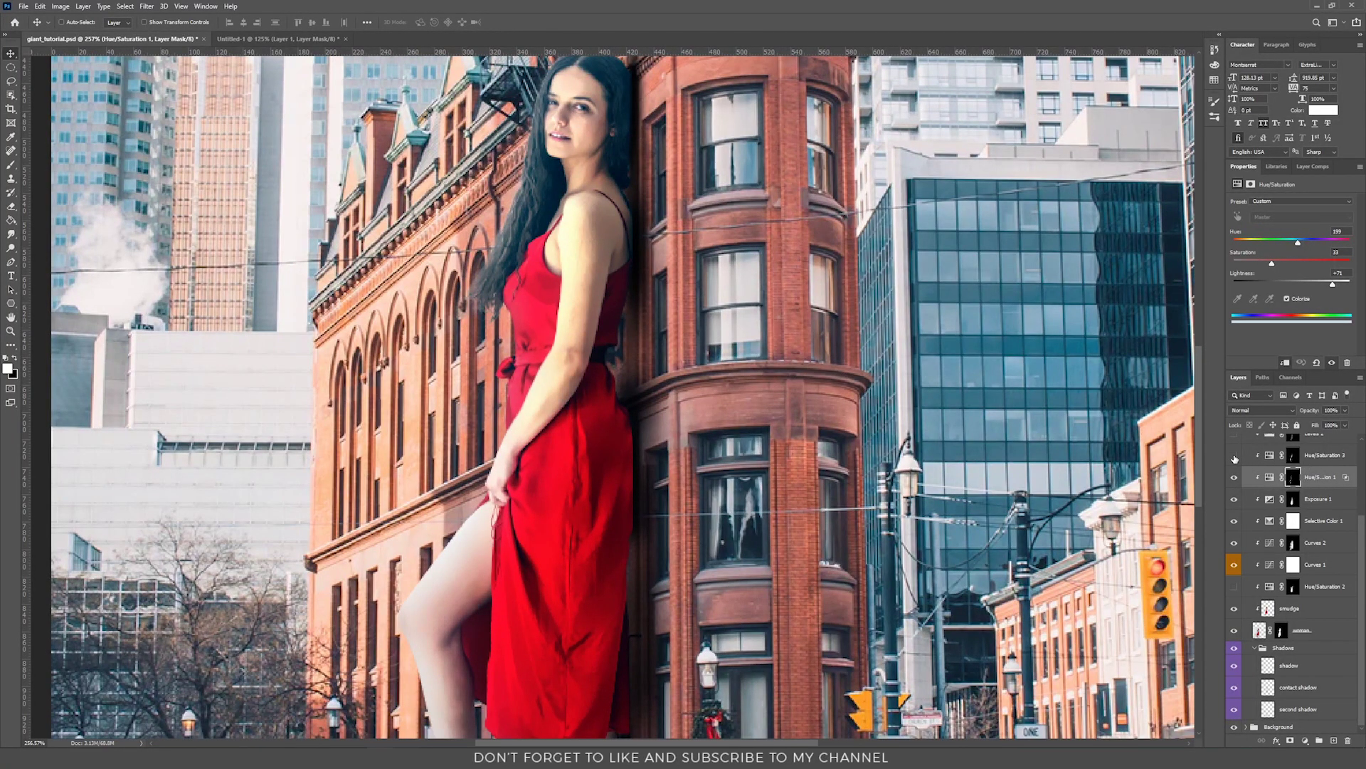
Step: Review the Hue/Saturation 3 and Levels 2 settings, then turn on the dodge & burn layer
{"action": "scroll", "coordinate": [1304, 472], "scroll_direction": "up", "scroll_amount": 3}
{"action": "left_click", "coordinate": [1293, 508]}
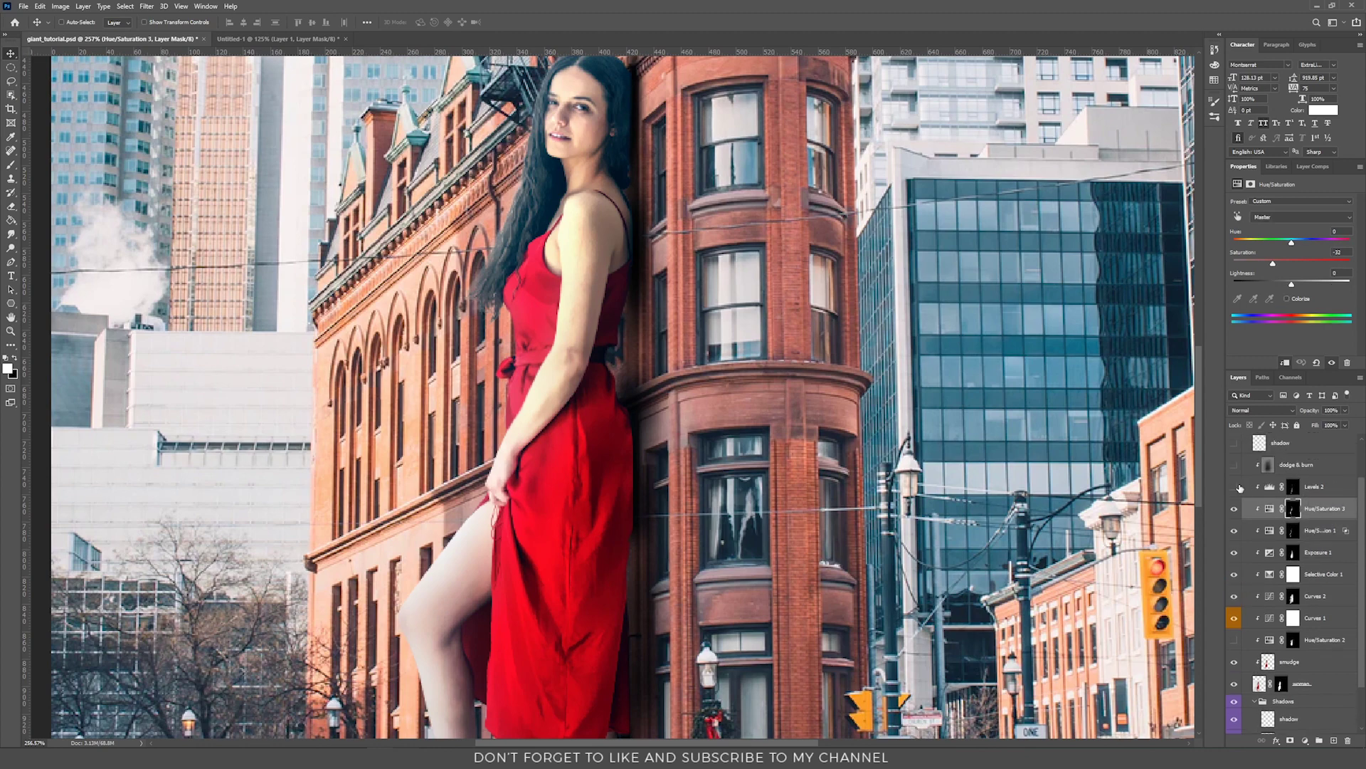
{"action": "left_click", "coordinate": [1312, 489]}
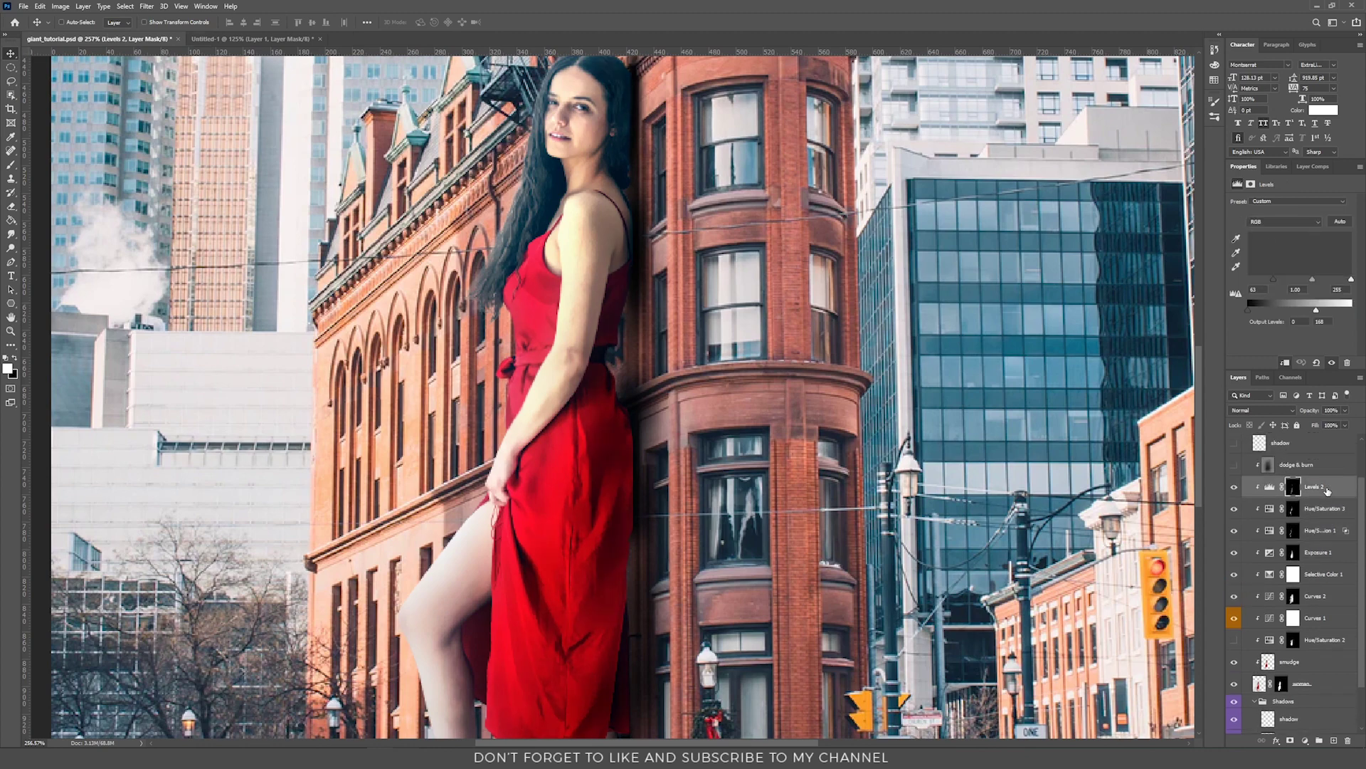
{"action": "scroll", "coordinate": [642, 399], "scroll_direction": "down", "scroll_amount": 2}
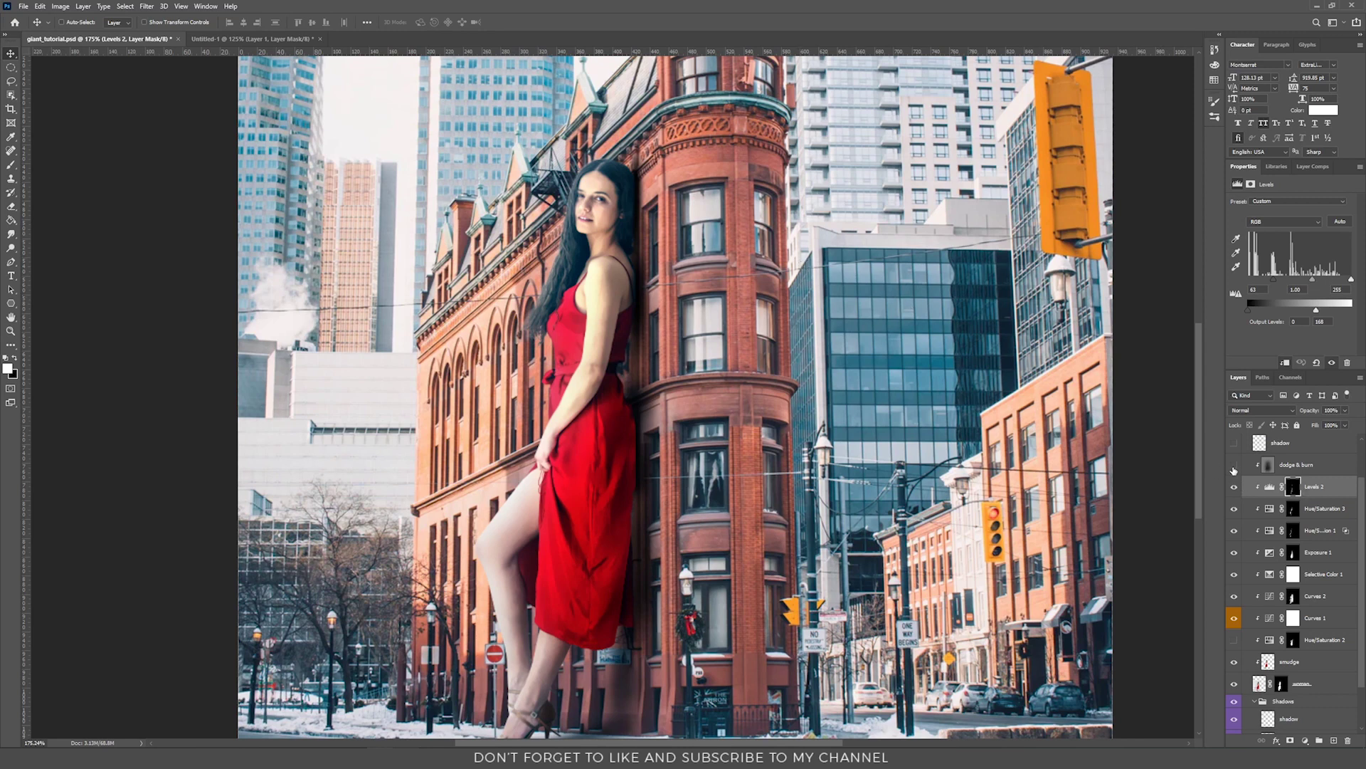
{"action": "left_click", "coordinate": [1234, 466]}
Step: Hide the old dodge & burn layer and create a new Soft Light layer filled with 50% gray
{"action": "left_click", "coordinate": [1295, 465]}
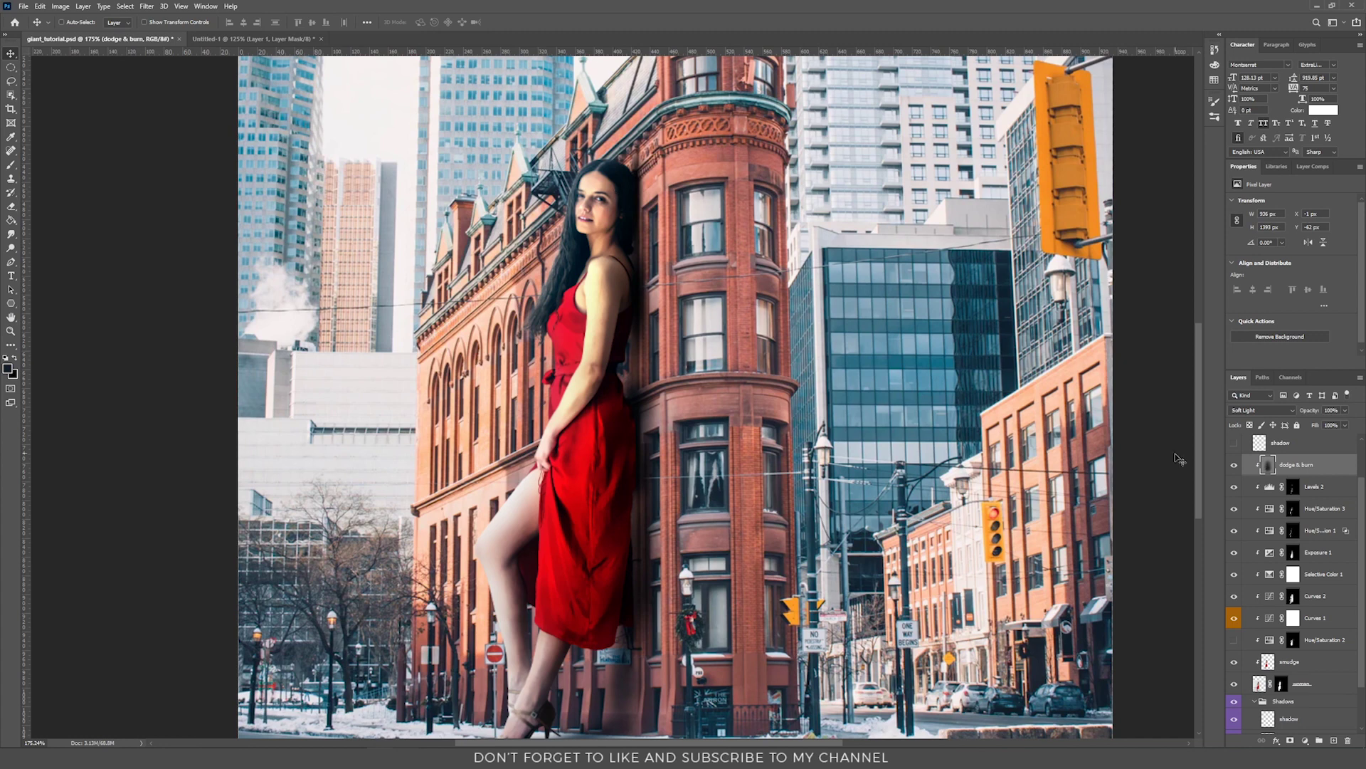
{"action": "left_click", "coordinate": [1235, 467]}
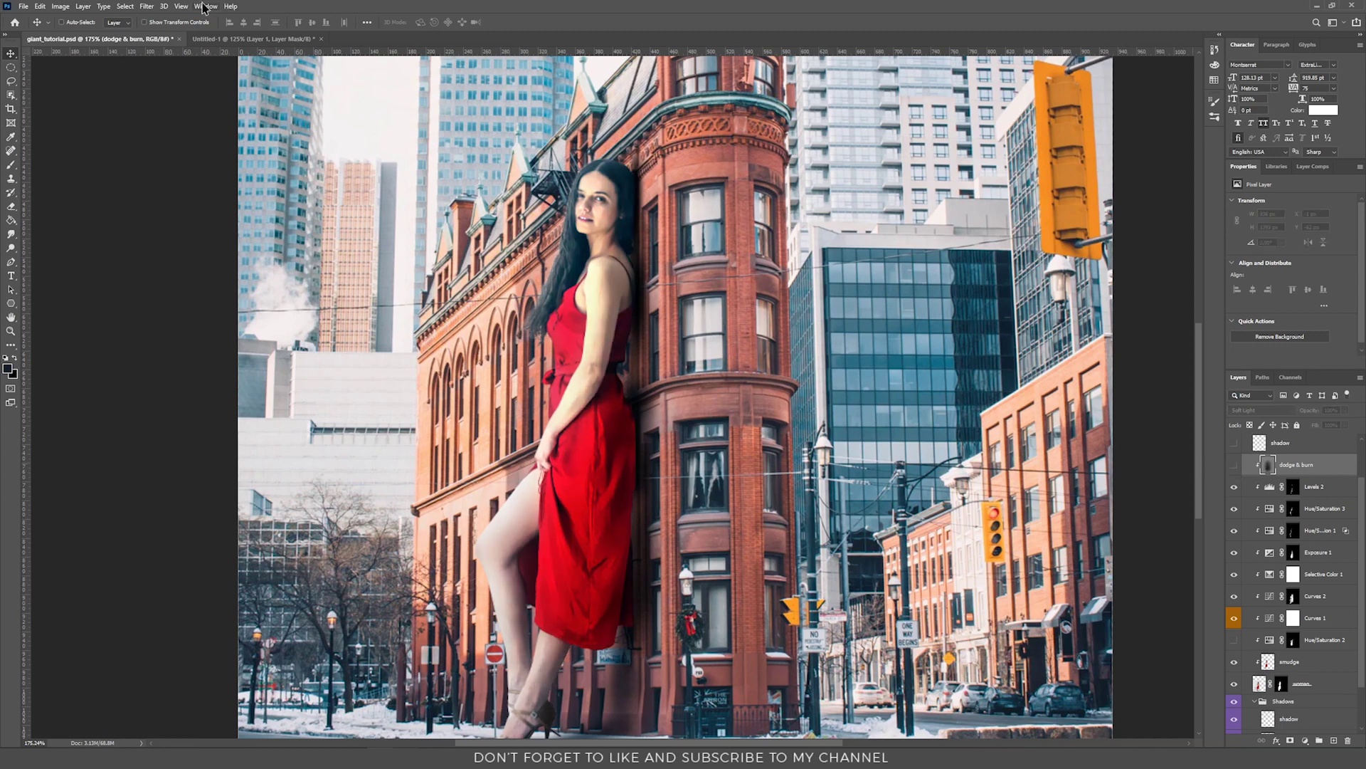
{"action": "left_click", "coordinate": [83, 7]}
{"action": "mouse_move", "coordinate": [94, 19]}
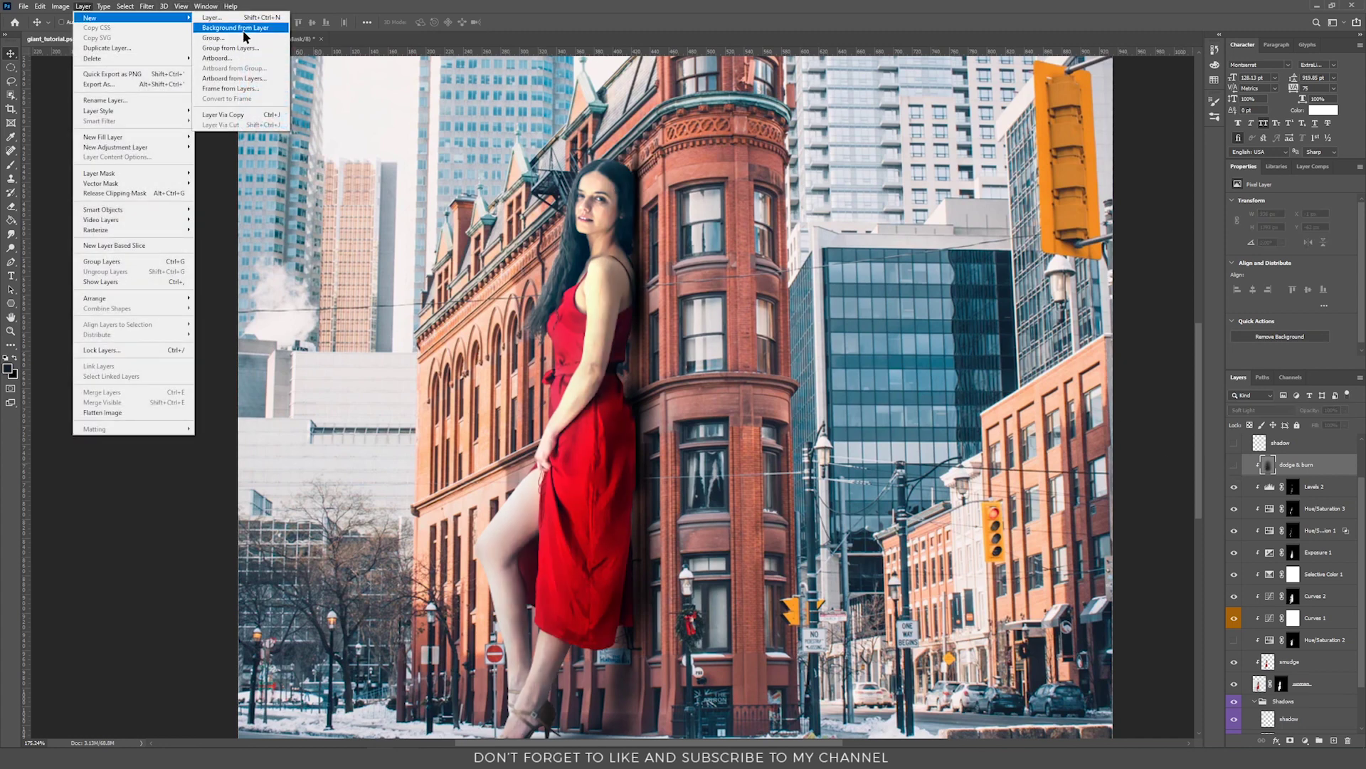
{"action": "left_click", "coordinate": [242, 19]}
{"action": "left_click", "coordinate": [634, 272]}
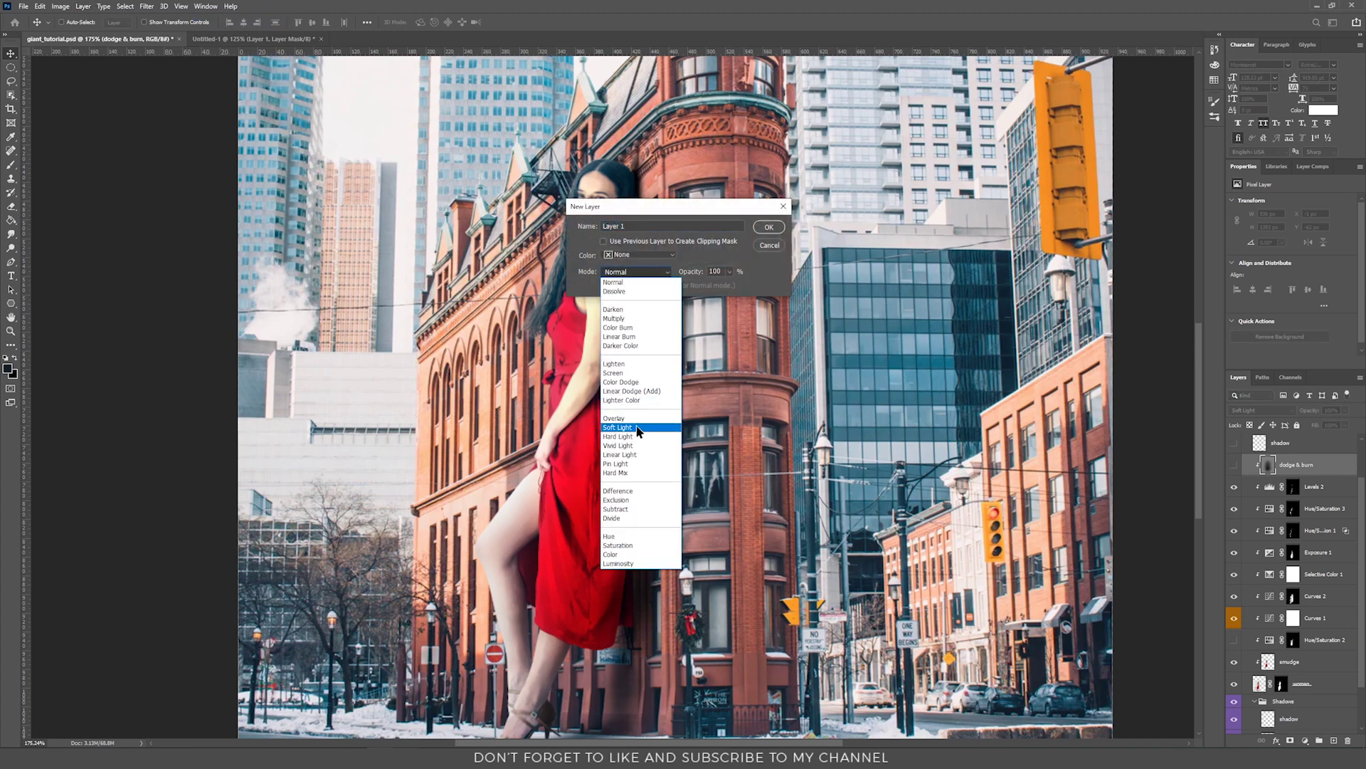
{"action": "left_click", "coordinate": [638, 430]}
{"action": "left_click", "coordinate": [604, 285]}
{"action": "left_click", "coordinate": [769, 227]}
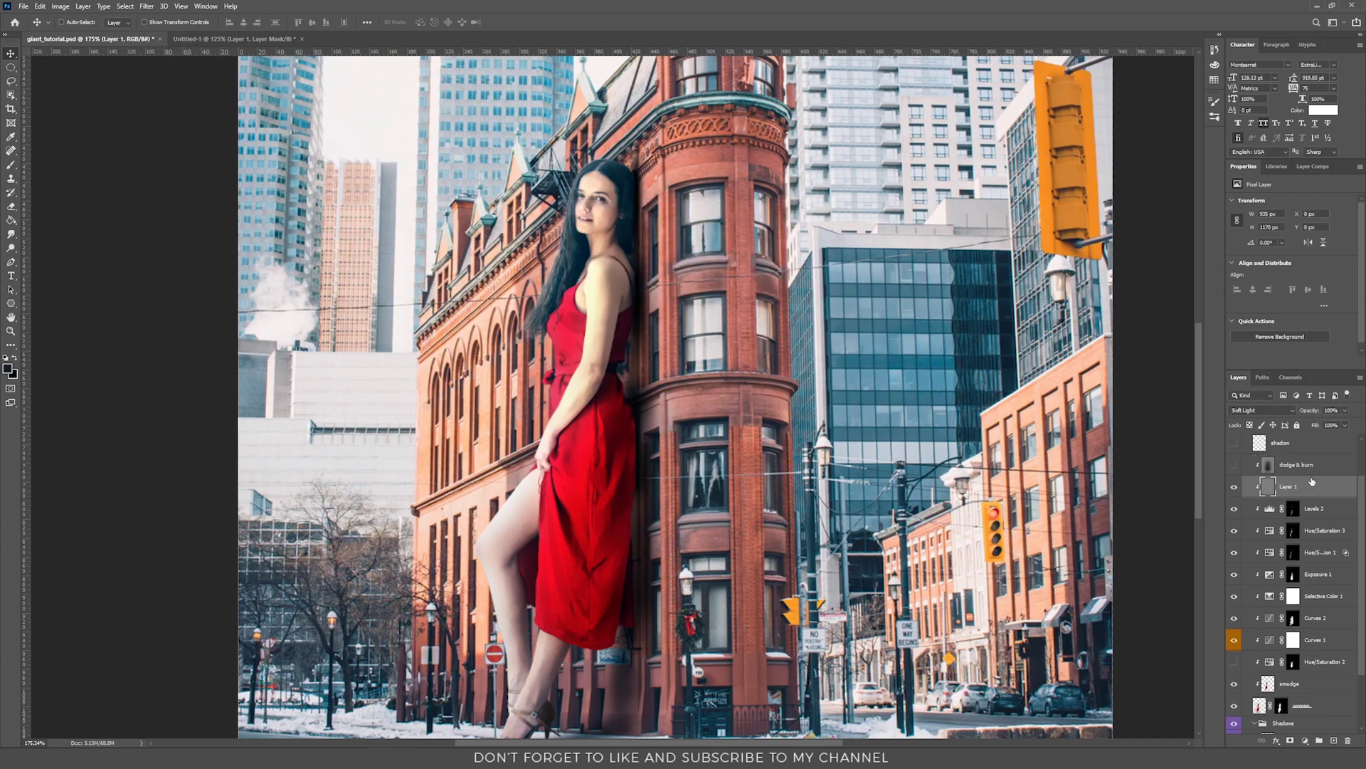
Step: Clip the gray layer to the woman, make black the foreground colour, and pick the Brush
{"action": "left_click", "coordinate": [1273, 493], "text": "alt"}
{"action": "key", "text": "x"}
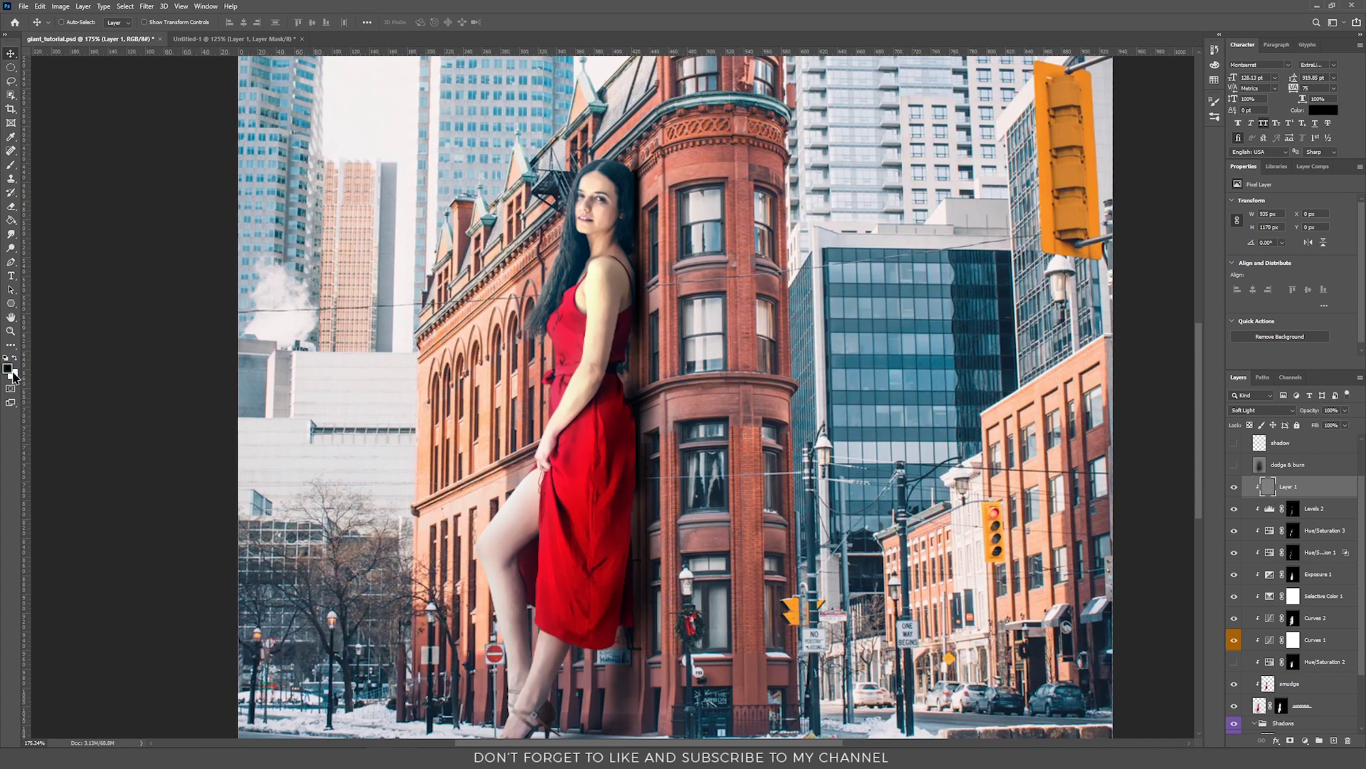
{"action": "key", "text": "b"}
{"action": "scroll", "coordinate": [603, 207], "scroll_direction": "up", "scroll_amount": 3}
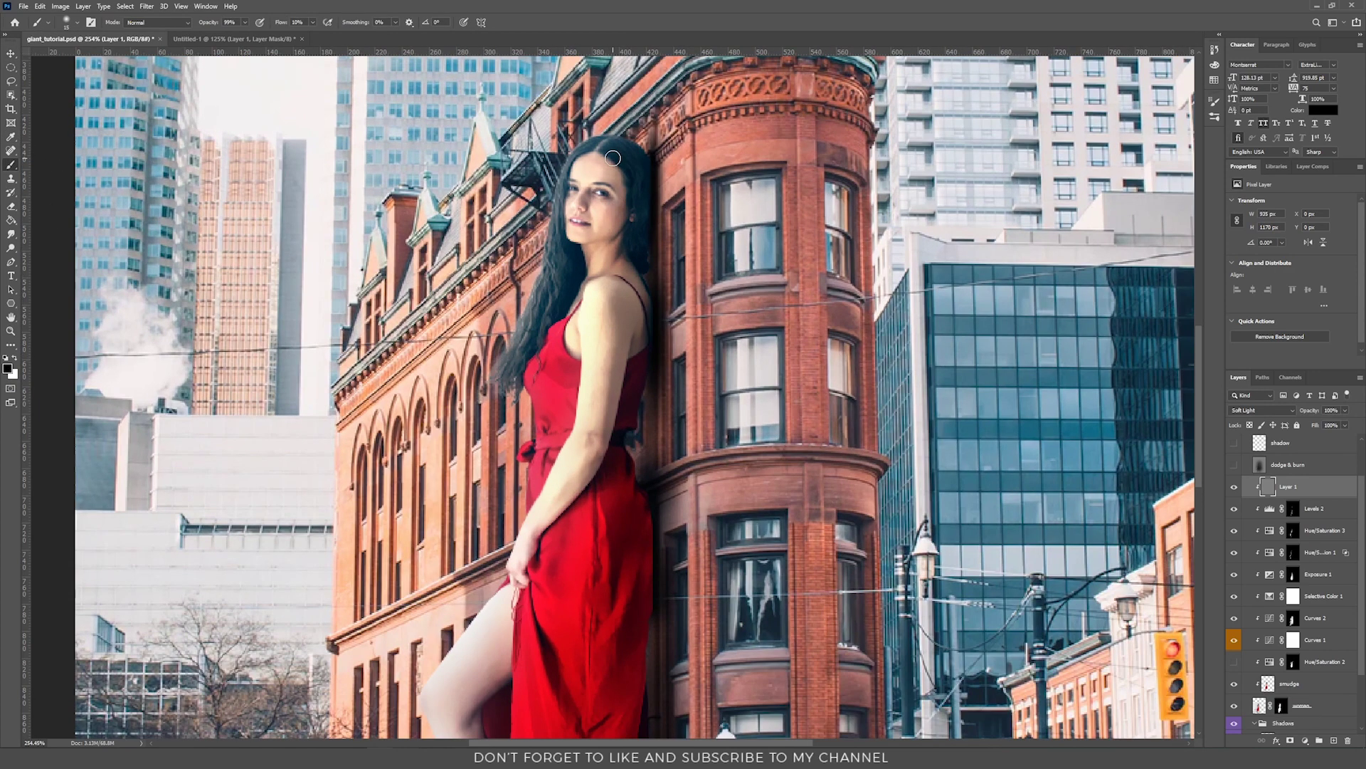
Step: Burn the woman's dress, legs and feet with black brush strokes, then swap to white for dodging
{"action": "left_click", "coordinate": [13, 248]}
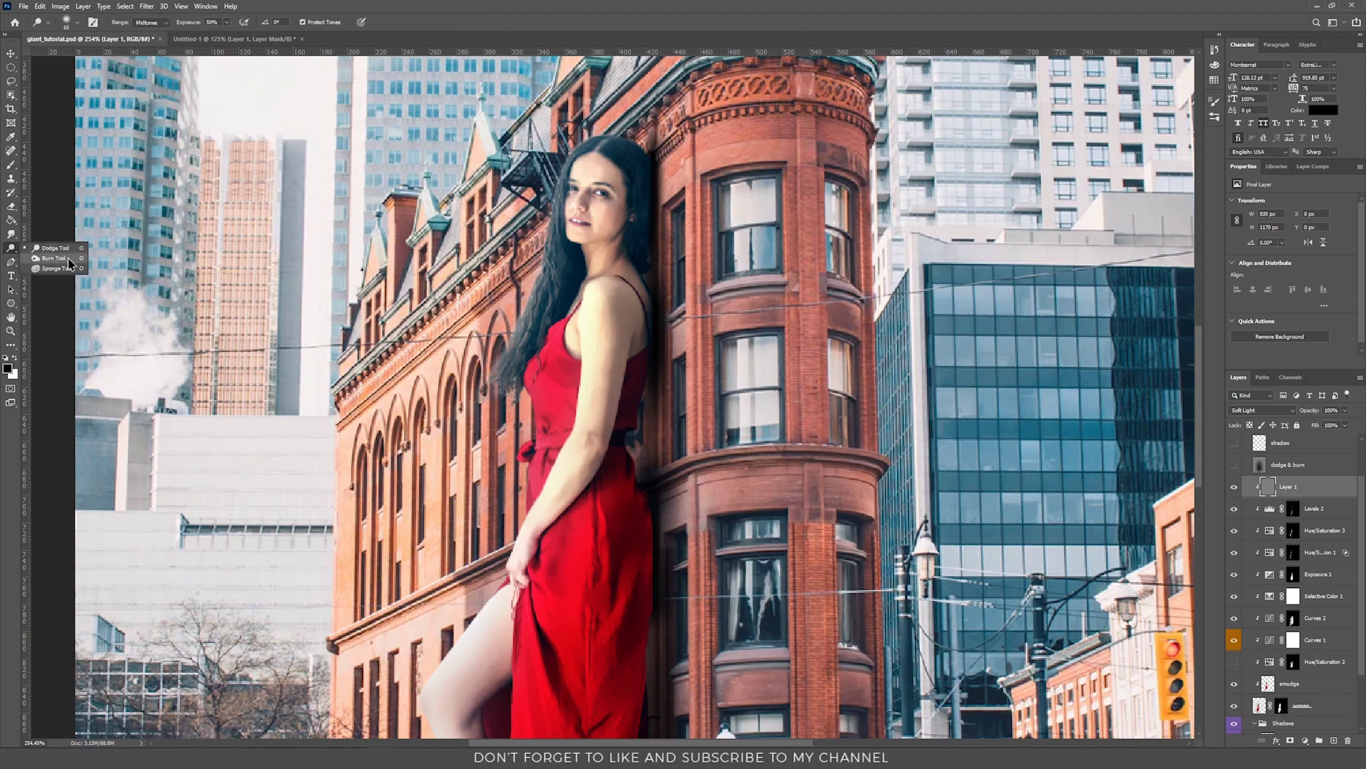
{"action": "key", "text": "b"}
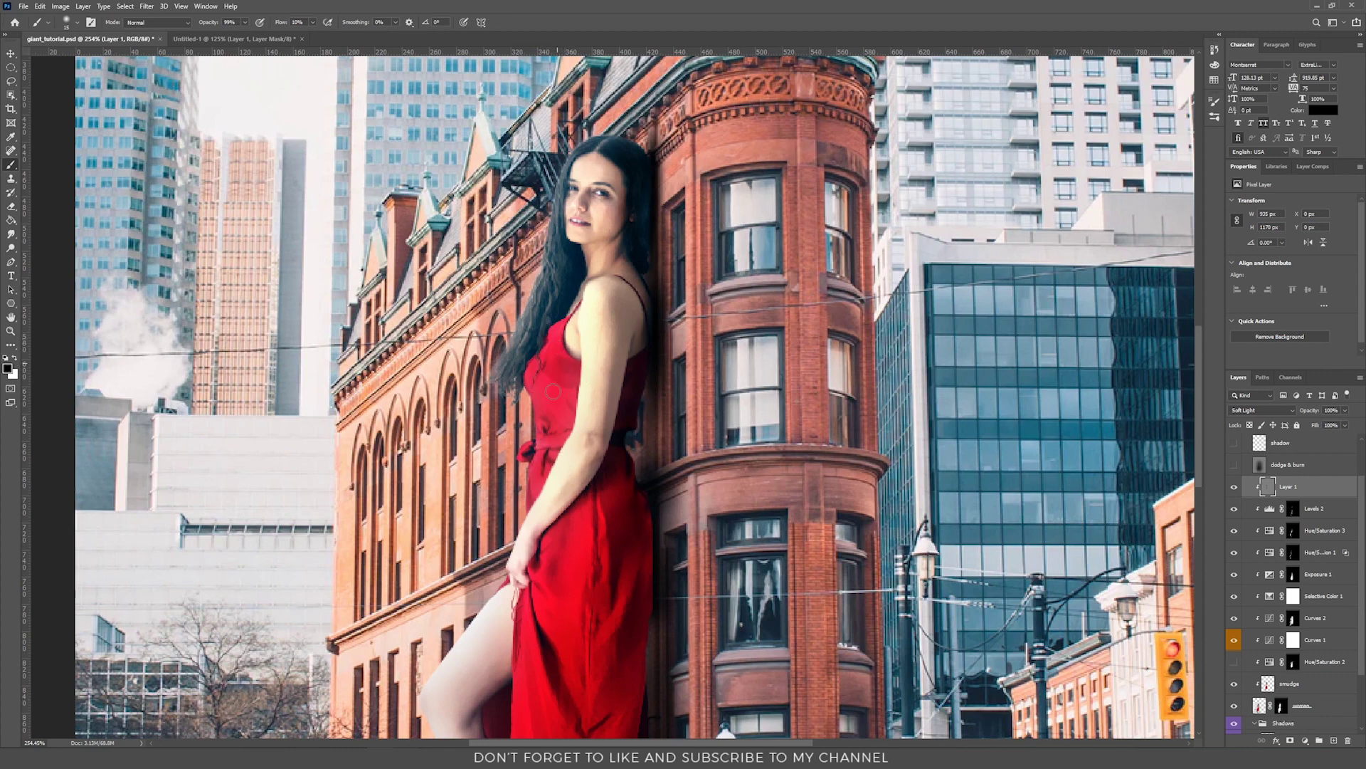
{"action": "left_click_drag", "start_coordinate": [627, 472], "coordinate": [623, 280]}
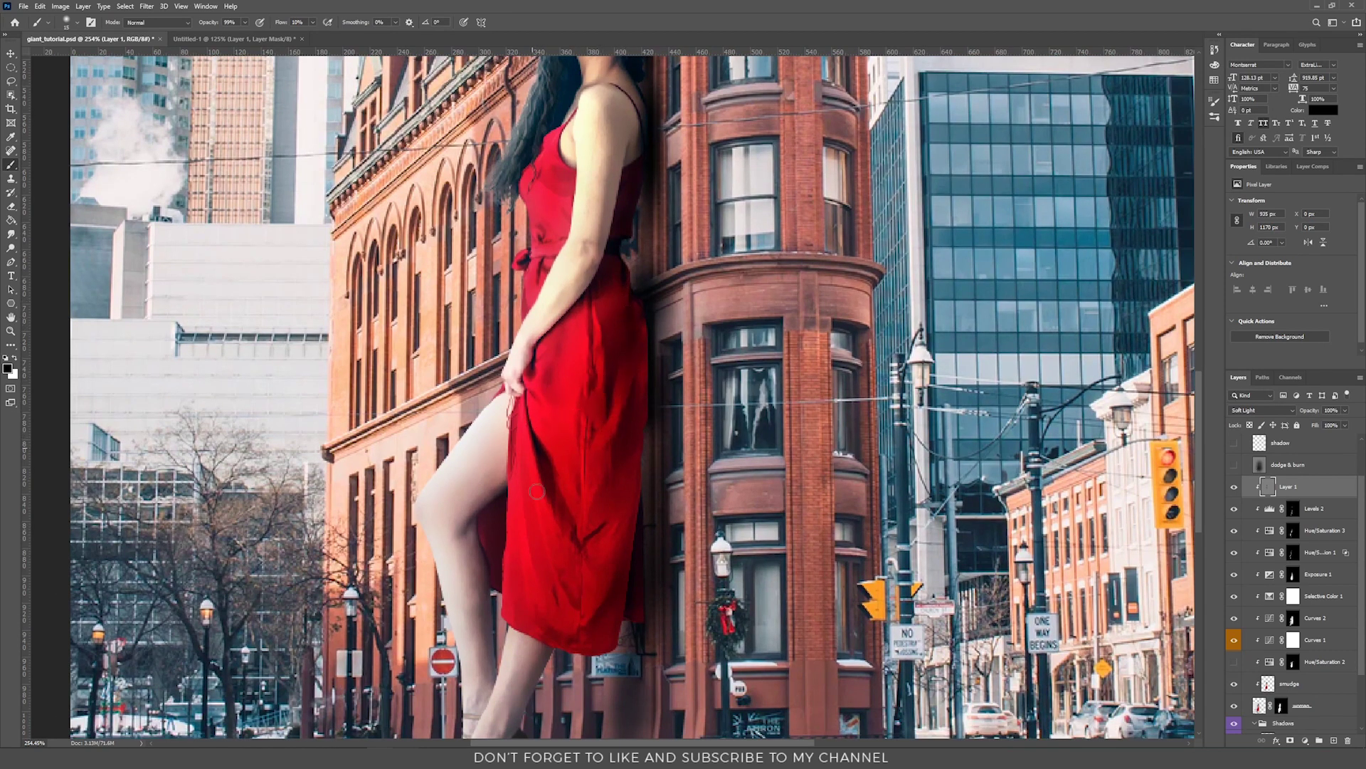
{"action": "left_click_drag", "start_coordinate": [610, 597], "coordinate": [616, 444]}
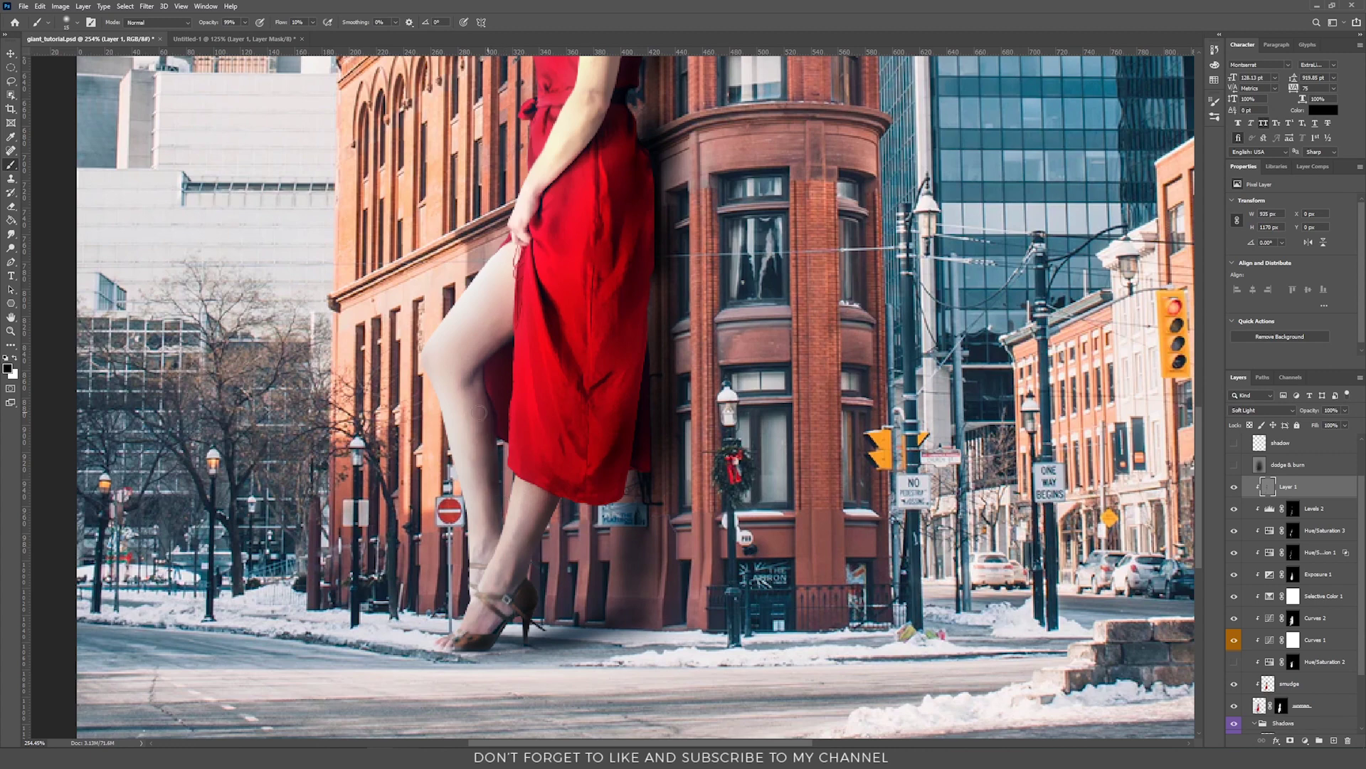
{"action": "left_click_drag", "start_coordinate": [521, 276], "coordinate": [570, 368]}
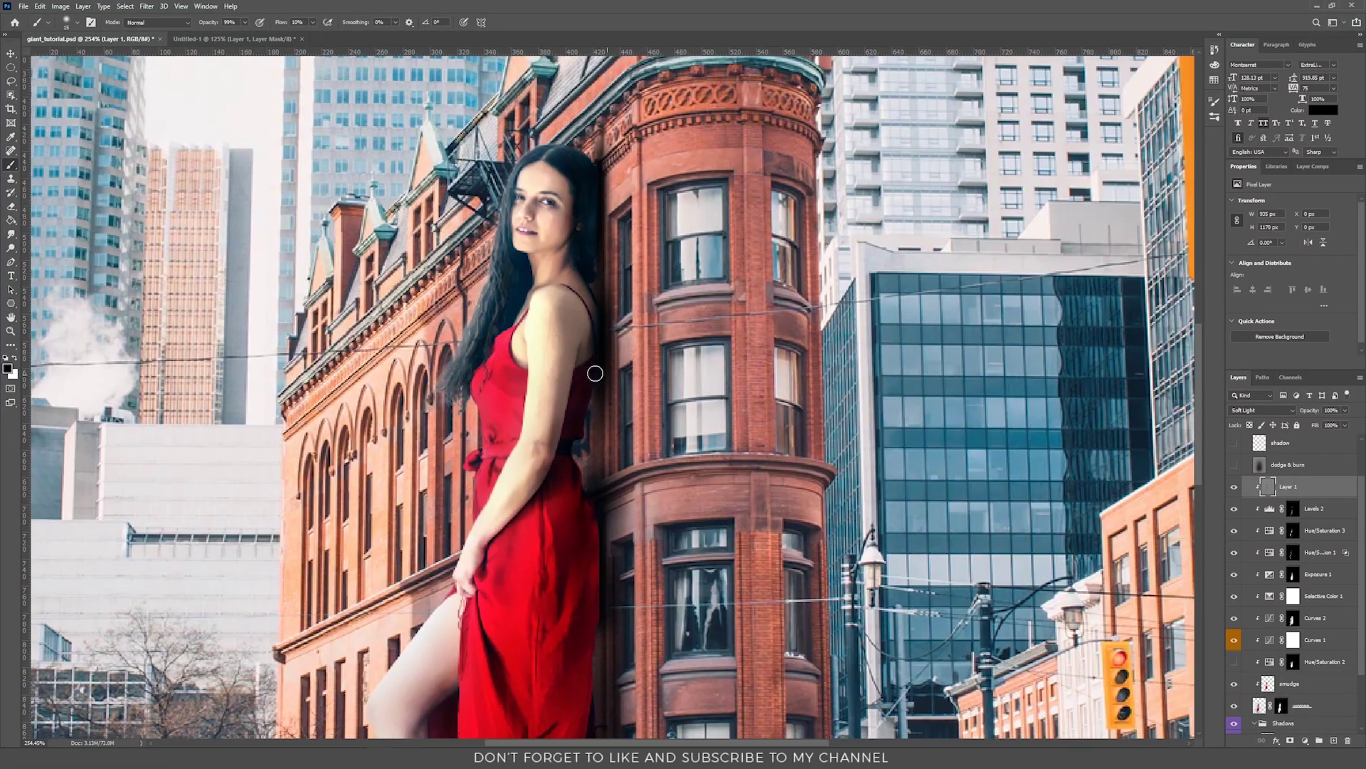
{"action": "key", "text": "x"}
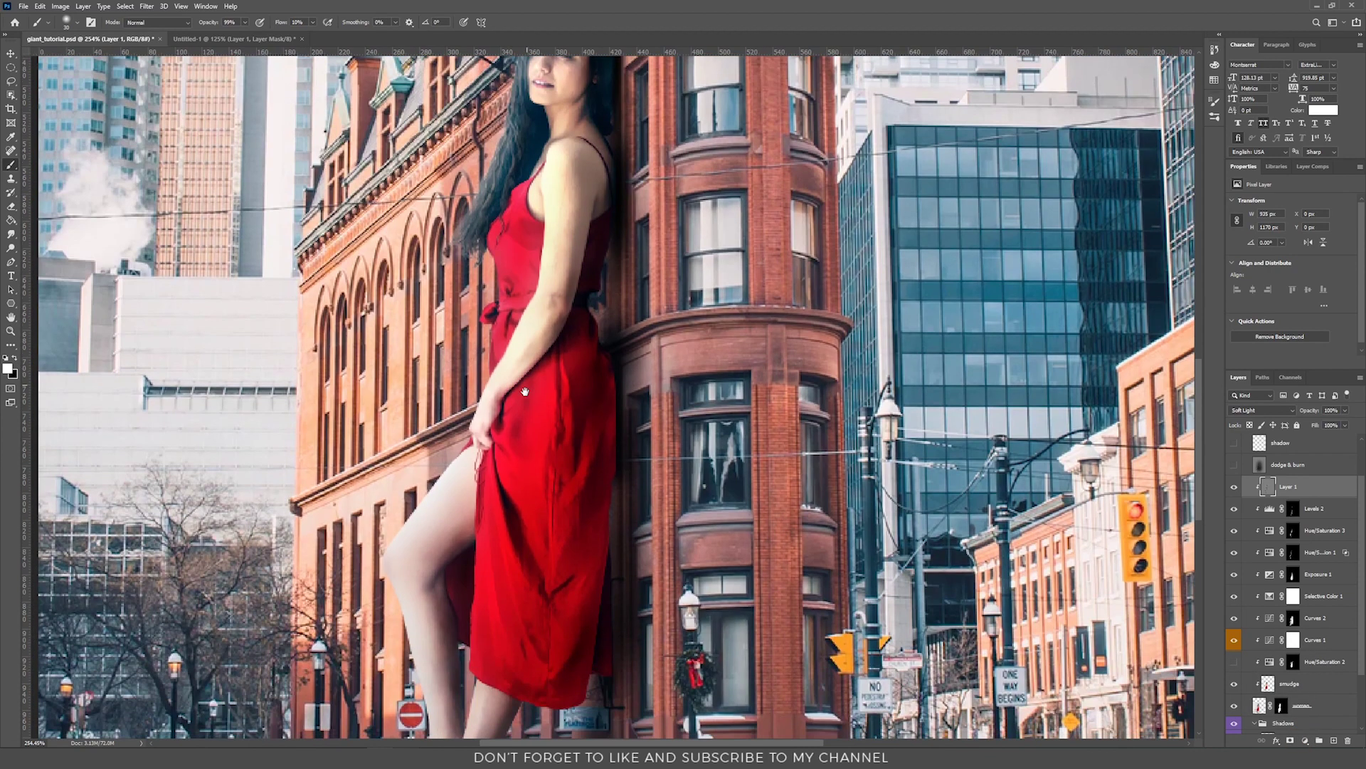
{"action": "scroll", "coordinate": [1281, 492], "scroll_direction": "up", "scroll_amount": 2}
{"action": "left_click", "coordinate": [1281, 492]}
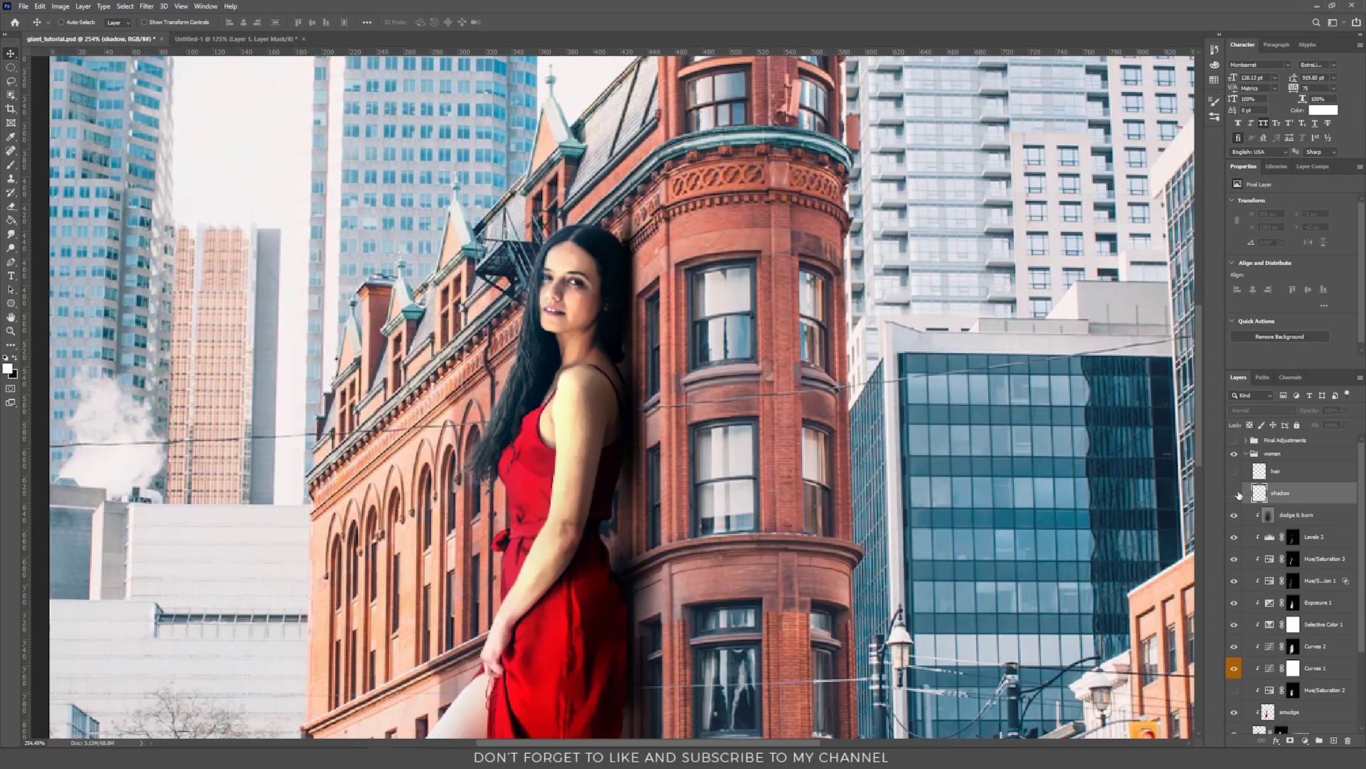
Step: Turn on the woman's shadow layer and toggle the Shadows group to compare
{"action": "left_click", "coordinate": [1235, 494]}
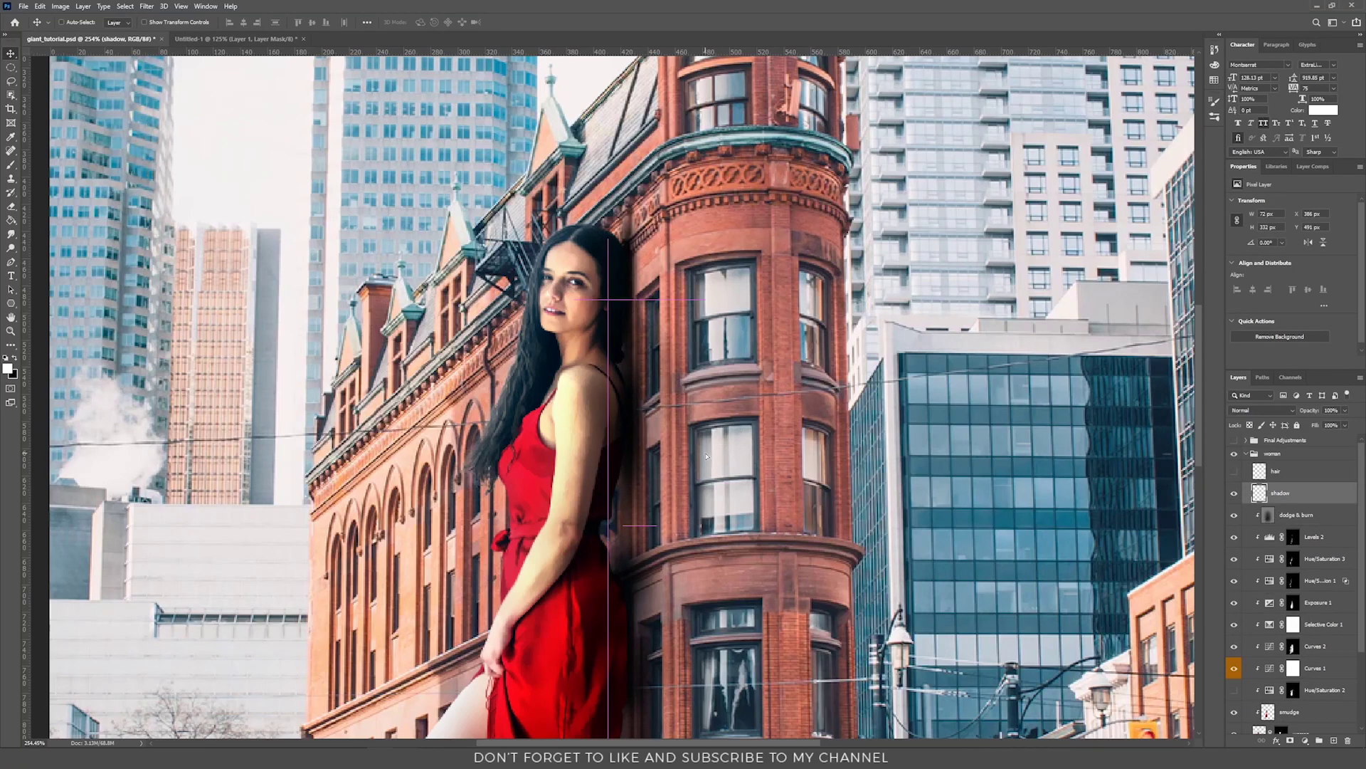
{"action": "scroll", "coordinate": [1274, 522], "scroll_direction": "down", "scroll_amount": 5}
{"action": "left_click", "coordinate": [1235, 649]}
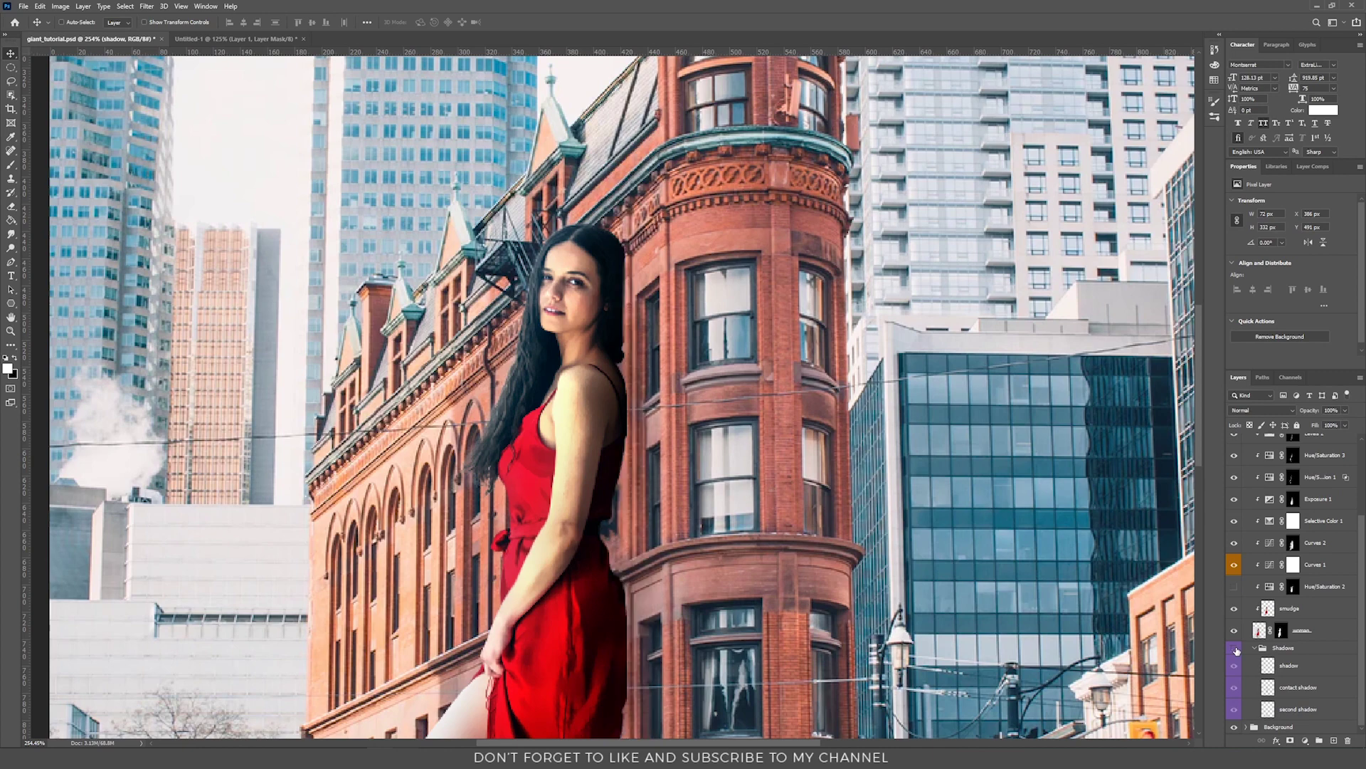
{"action": "left_click", "coordinate": [1235, 648]}
{"action": "scroll", "coordinate": [1274, 570], "scroll_direction": "up", "scroll_amount": 5}
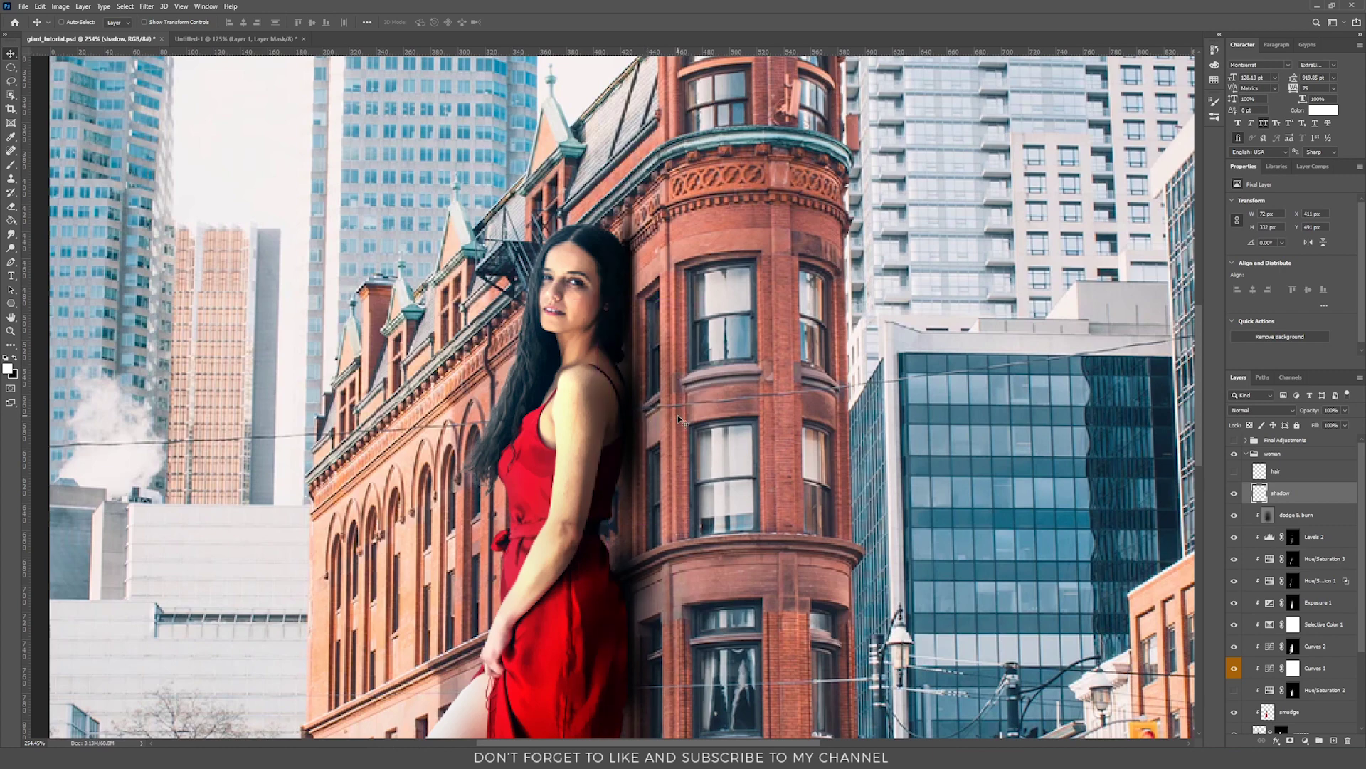
Step: Nudge the loose hair strands layer on the canvas, then hide it
{"action": "left_click", "coordinate": [1278, 471]}
{"action": "left_click_drag", "start_coordinate": [605, 378], "coordinate": [523, 320]}
{"action": "left_click", "coordinate": [1235, 471]}
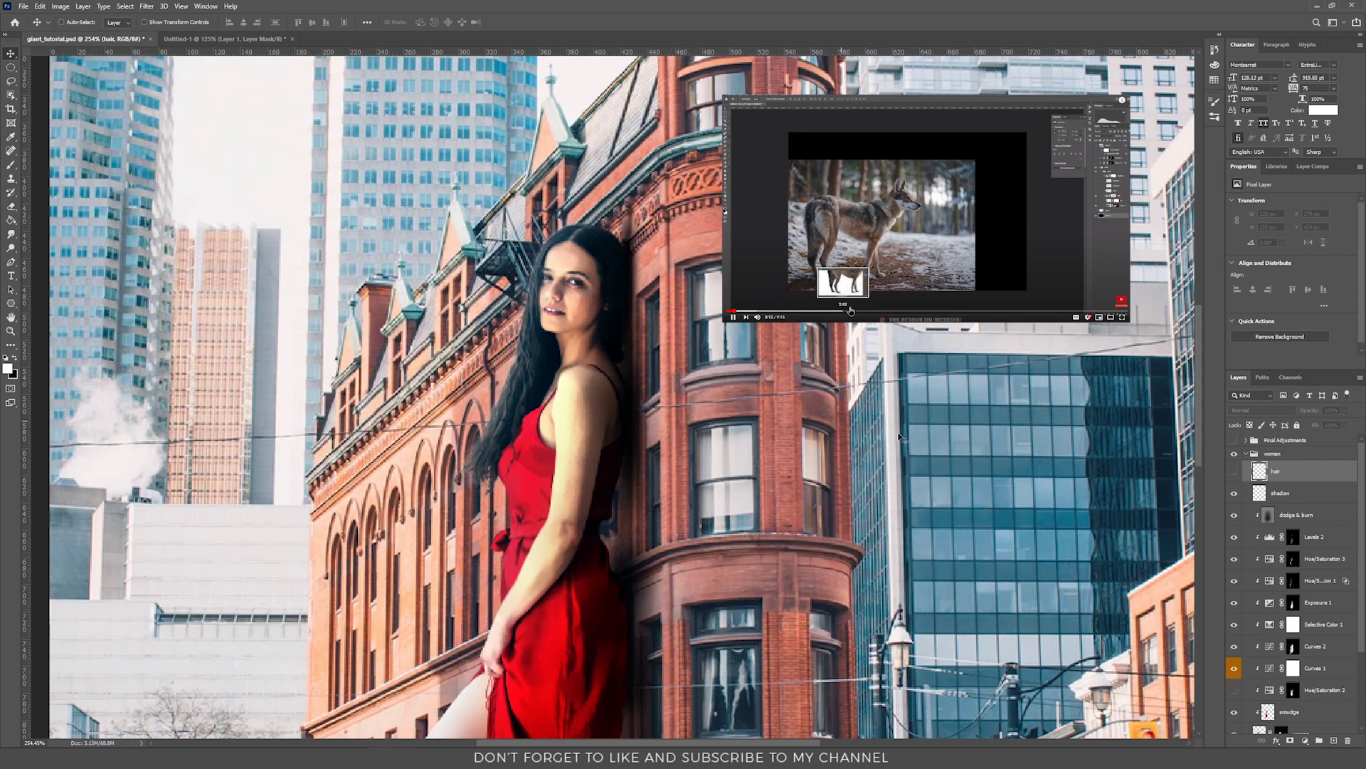
Step: Add a new layer above the hair and choose the fur brush preset at size 25
{"action": "left_click", "coordinate": [1336, 741]}
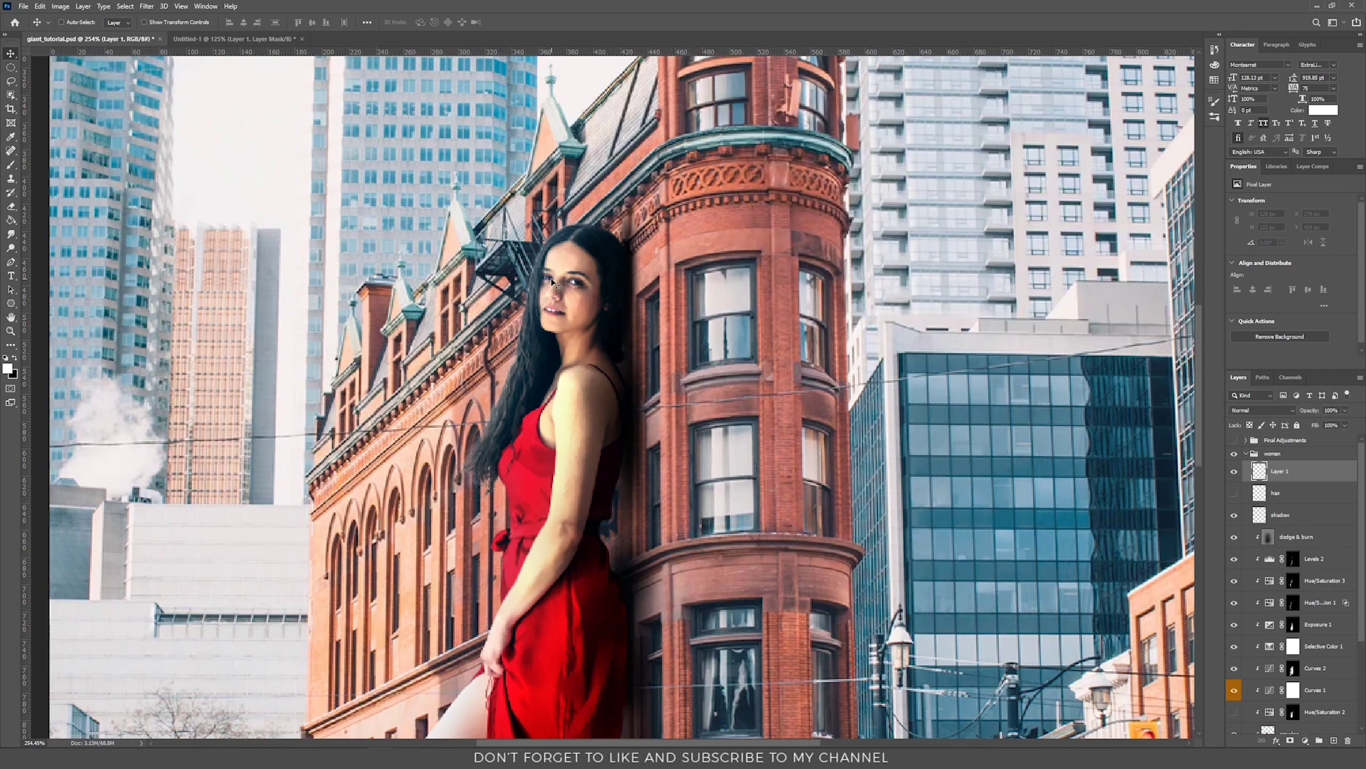
{"action": "key", "text": "b"}
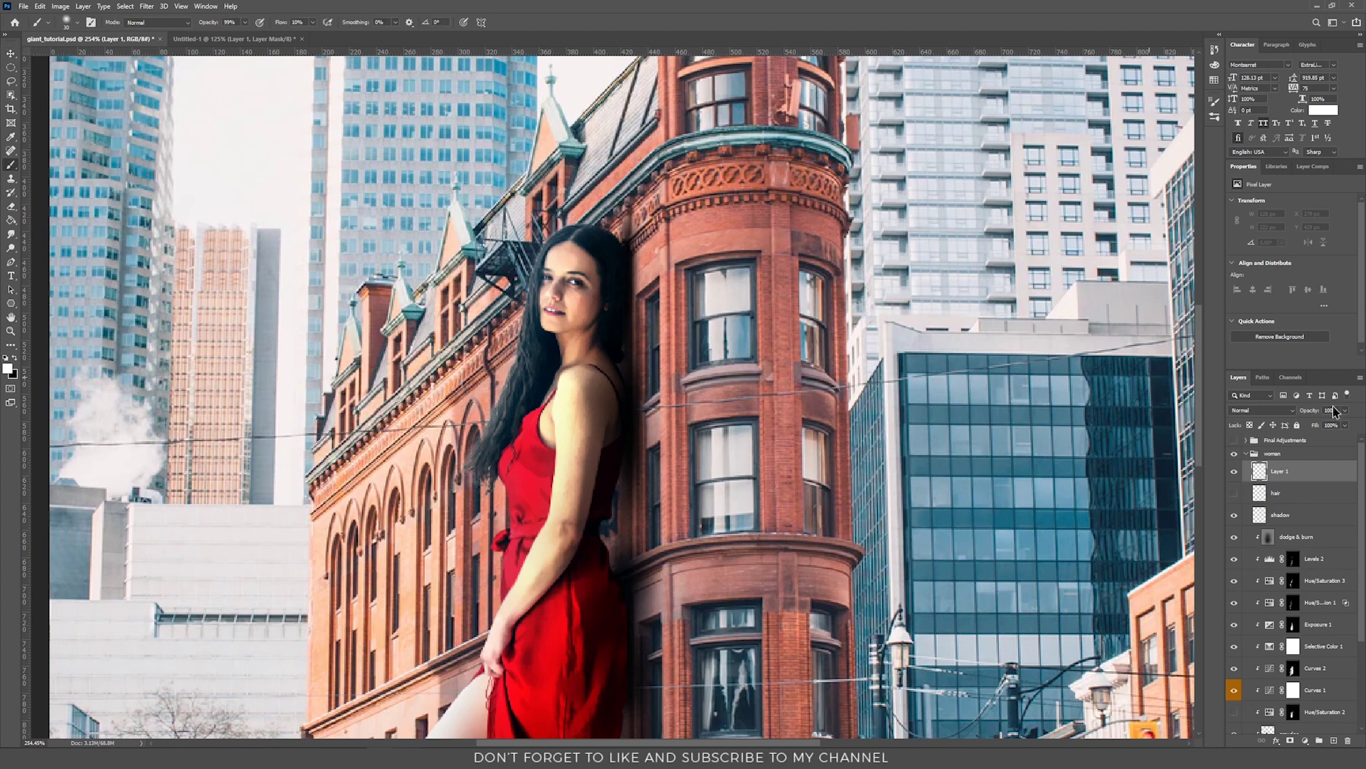
{"action": "right_click", "coordinate": [560, 412]}
{"action": "left_click", "coordinate": [720, 507]}
{"action": "key", "text": "Return"}
{"action": "key", "text": "bracketleft"}
Step: Sample dark hair colours, paint strands flowing down over the facade, then delete them to start over
{"action": "left_click", "coordinate": [533, 316], "text": "alt"}
{"action": "left_click", "coordinate": [545, 250], "text": "alt"}
{"action": "left_click", "coordinate": [523, 384], "text": "alt"}
{"action": "left_click_drag", "start_coordinate": [548, 243], "coordinate": [456, 463]}
{"action": "left_click_drag", "start_coordinate": [523, 339], "coordinate": [402, 516]}
{"action": "left_click_drag", "start_coordinate": [491, 467], "coordinate": [342, 594]}
{"action": "mouse_move", "coordinate": [508, 388]}
{"action": "left_mouse_down"}
{"action": "mouse_move", "coordinate": [353, 533]}
{"action": "mouse_move", "coordinate": [324, 537]}
{"action": "left_mouse_up"}
{"action": "left_click_drag", "start_coordinate": [496, 384], "coordinate": [455, 459]}
{"action": "left_click_drag", "start_coordinate": [477, 414], "coordinate": [376, 473]}
{"action": "mouse_move", "coordinate": [473, 358]}
{"action": "left_mouse_down"}
{"action": "mouse_move", "coordinate": [326, 491]}
{"action": "mouse_move", "coordinate": [479, 402]}
{"action": "left_mouse_up"}
{"action": "left_click_drag", "start_coordinate": [520, 333], "coordinate": [332, 519]}
{"action": "scroll", "coordinate": [614, 349], "scroll_direction": "down", "scroll_amount": 3}
{"action": "key", "text": "ctrl+a"}
{"action": "key", "text": "Delete"}
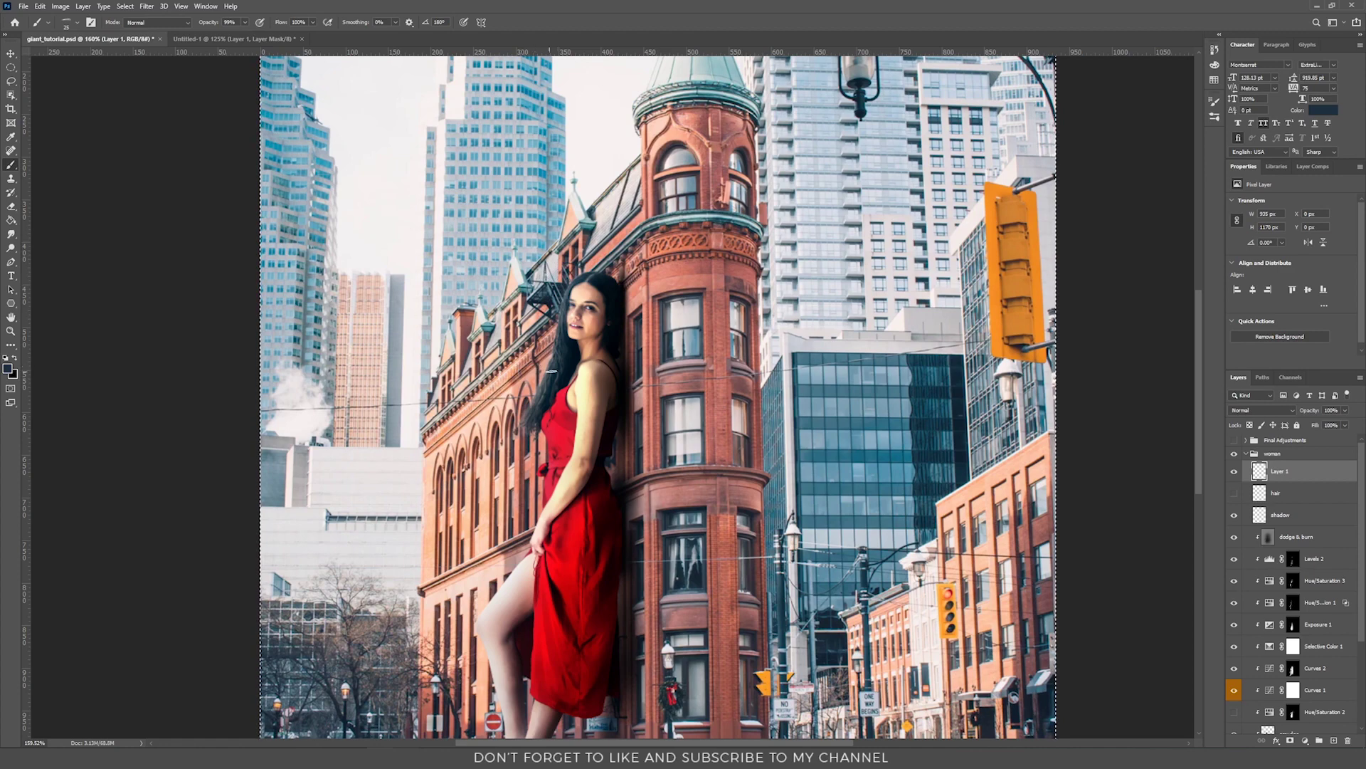
Step: Set brush flow to 14%, sample a darker blue from the hair, and reduce size to 10
{"action": "scroll", "coordinate": [552, 371], "scroll_direction": "up", "scroll_amount": 3}
{"action": "left_click_drag", "start_coordinate": [269, 35], "coordinate": [273, 36]}
{"action": "left_click", "coordinate": [568, 300], "text": "alt"}
{"action": "key", "text": "bracketleft"}
{"action": "key", "text": "bracketleft"}
{"action": "key", "text": "bracketleft"}
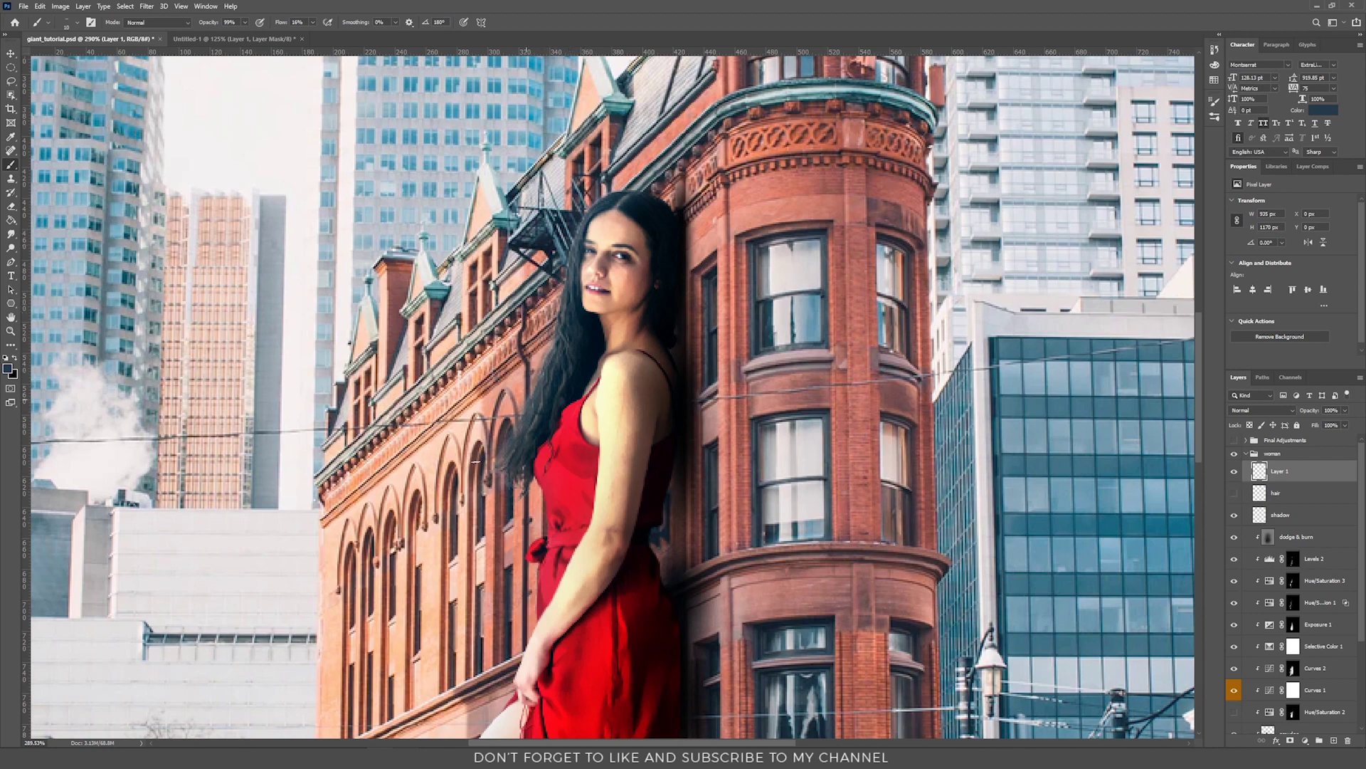
{"action": "scroll", "coordinate": [1262, 567], "scroll_direction": "down", "scroll_amount": 3}
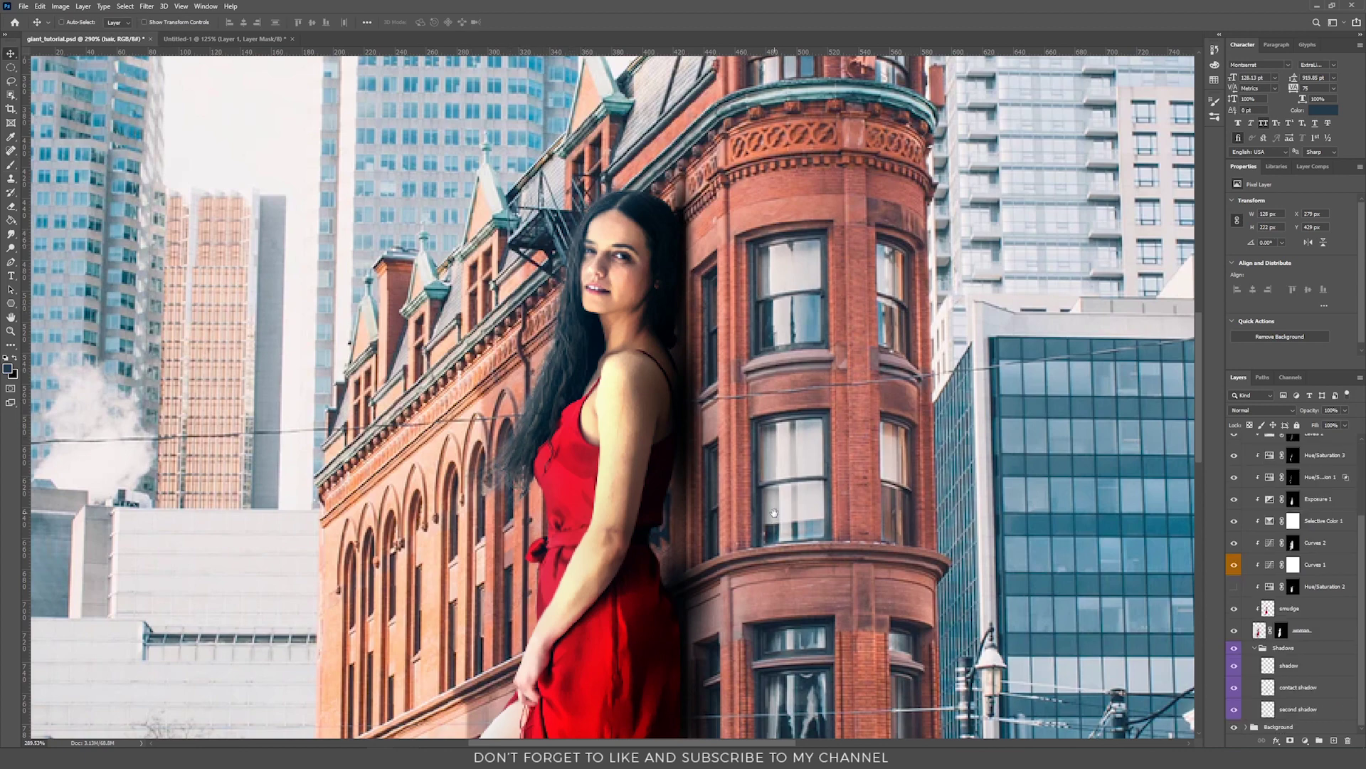
Step: Compare Hue/Saturation 2 on and off over the red dress, leave it on, and zoom out
{"action": "left_click_drag", "start_coordinate": [774, 517], "coordinate": [738, 319]}
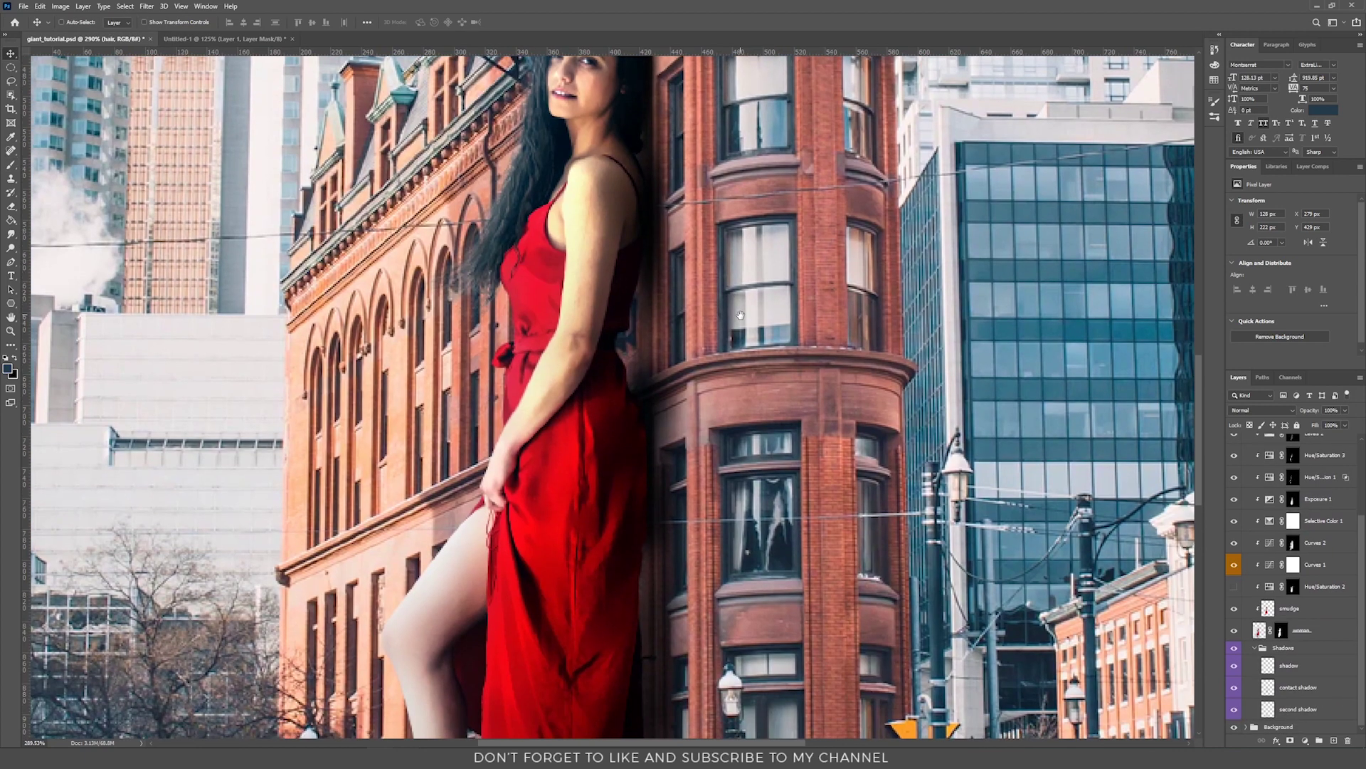
{"action": "left_click", "coordinate": [1235, 588]}
{"action": "left_click", "coordinate": [1236, 589]}
{"action": "left_click", "coordinate": [1236, 588]}
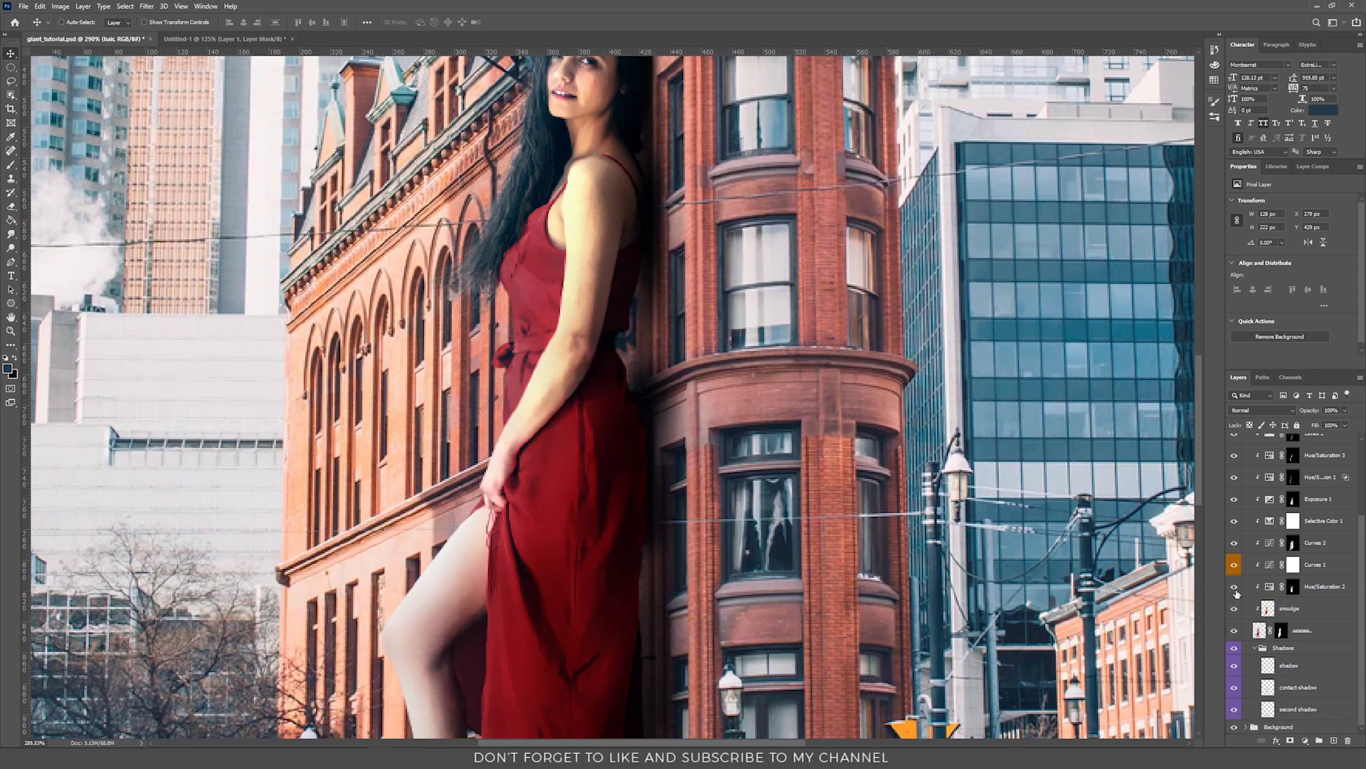
{"action": "scroll", "coordinate": [830, 504], "scroll_direction": "down", "scroll_amount": 3}
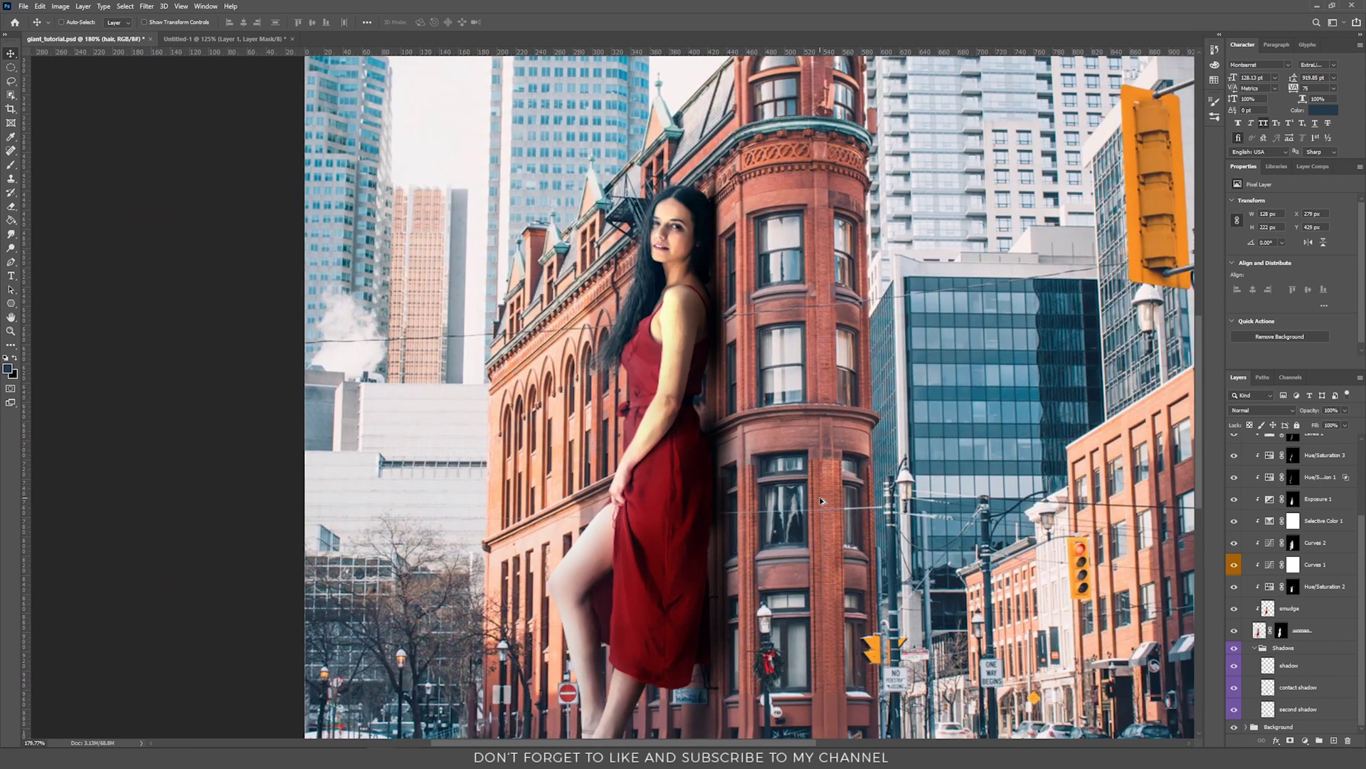
{"action": "scroll", "coordinate": [821, 501], "scroll_direction": "down", "scroll_amount": 2}
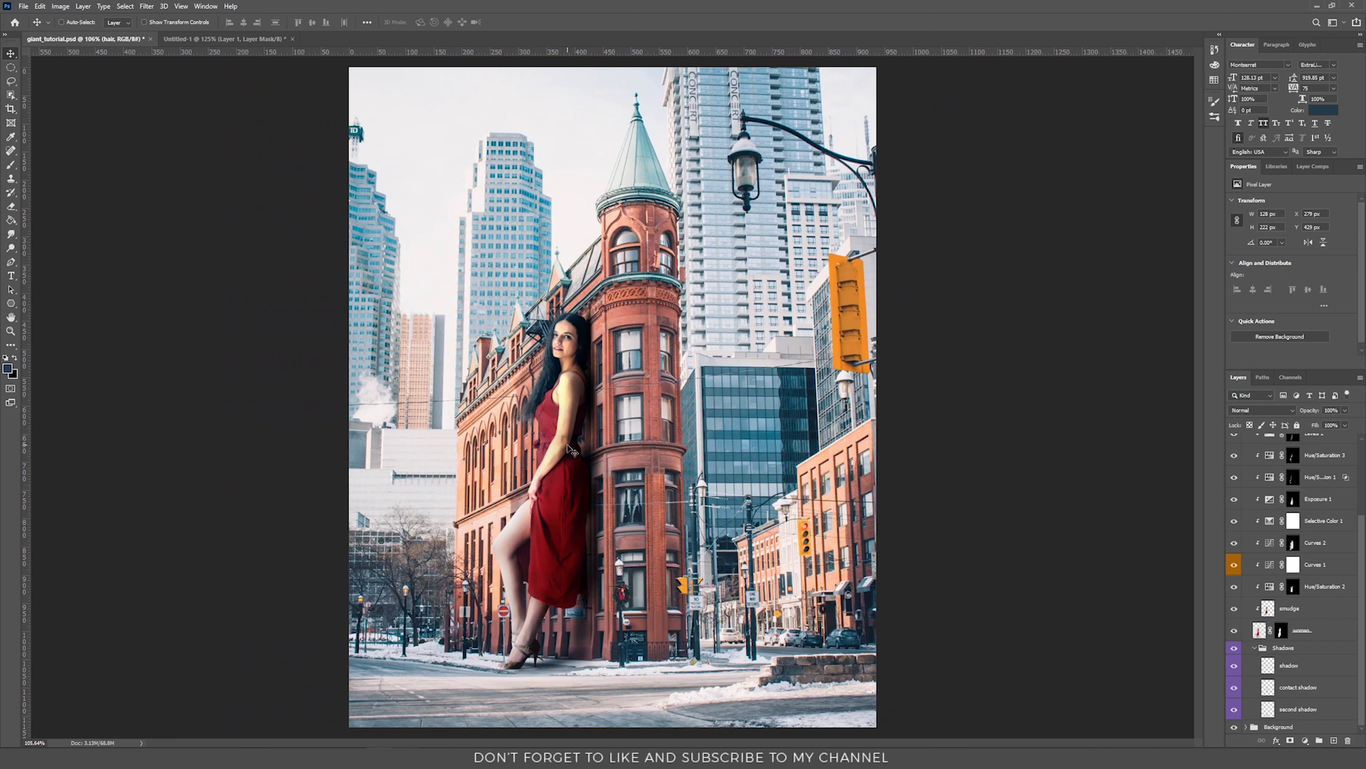
Step: Expand the Background group, select the building layer, and browse the Filter menu without applying anything
{"action": "left_click", "coordinate": [1246, 727]}
{"action": "left_click", "coordinate": [1281, 691]}
{"action": "left_click", "coordinate": [147, 6]}
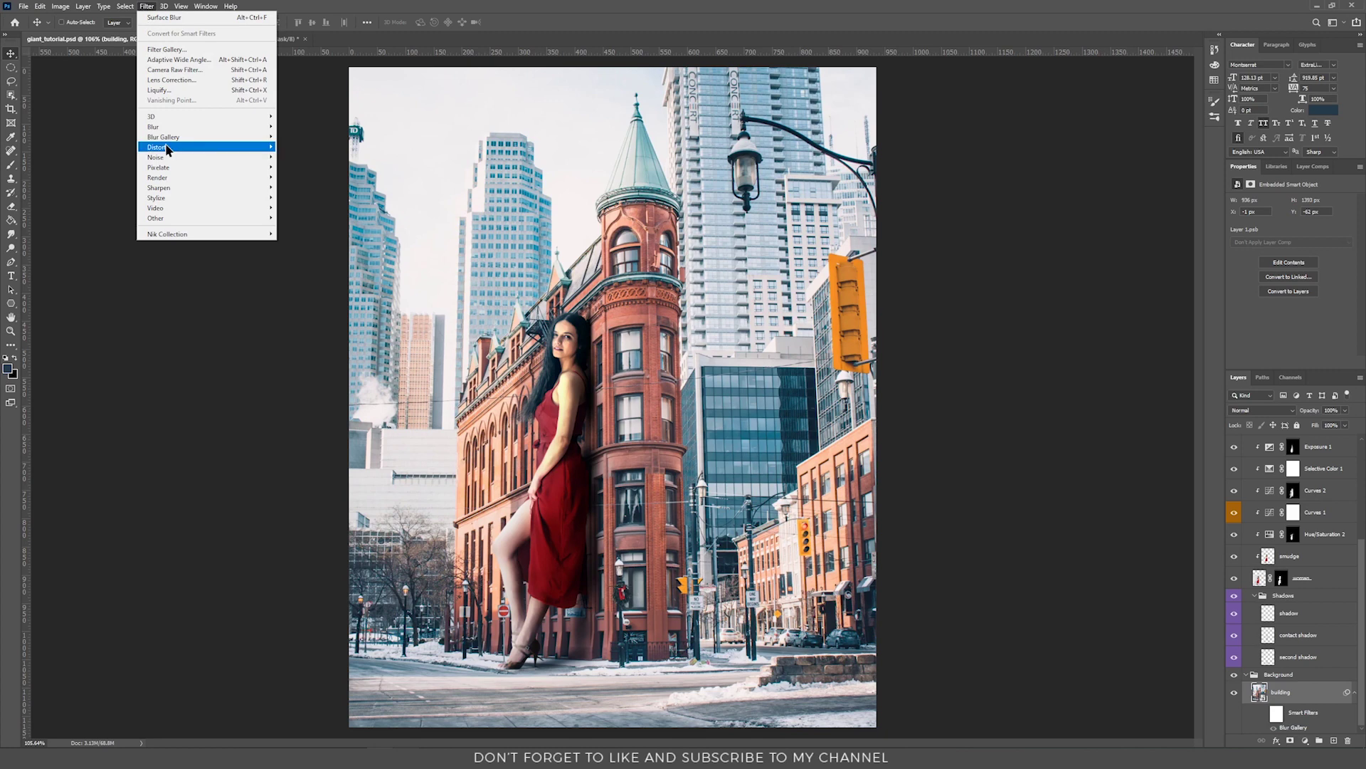
{"action": "mouse_move", "coordinate": [174, 137]}
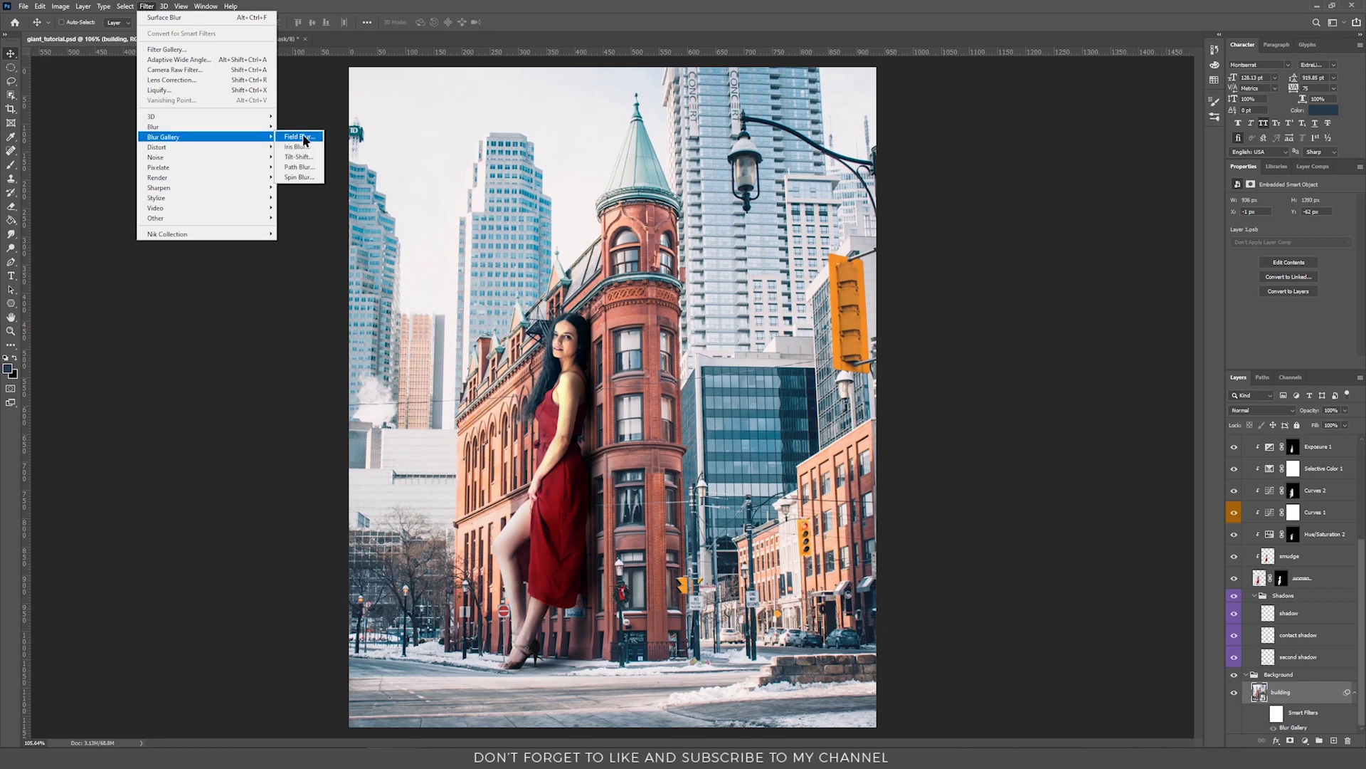
{"action": "left_click", "coordinate": [1344, 738]}
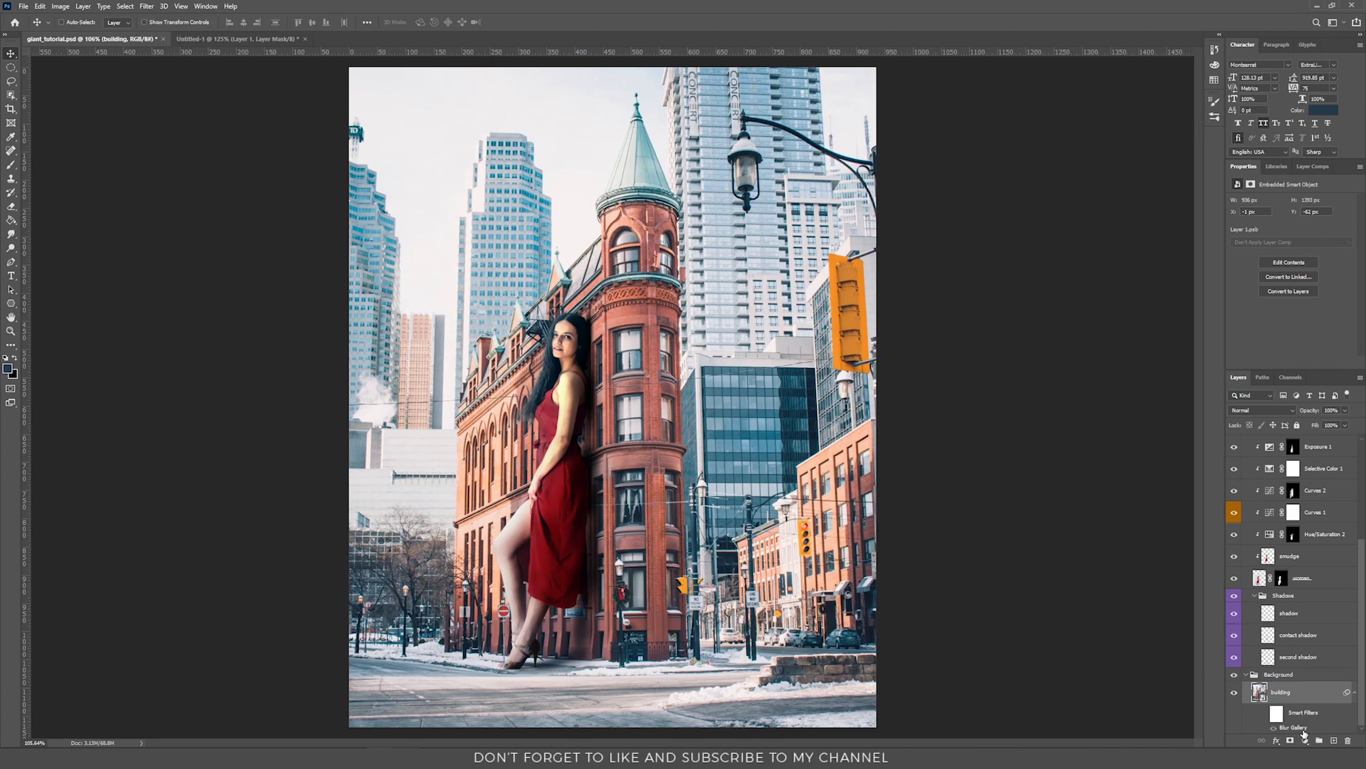
Step: Review the building's Field Blur pins (15, 4, 10 and 1 px) and apply the blur
{"action": "double_click", "coordinate": [1302, 728]}
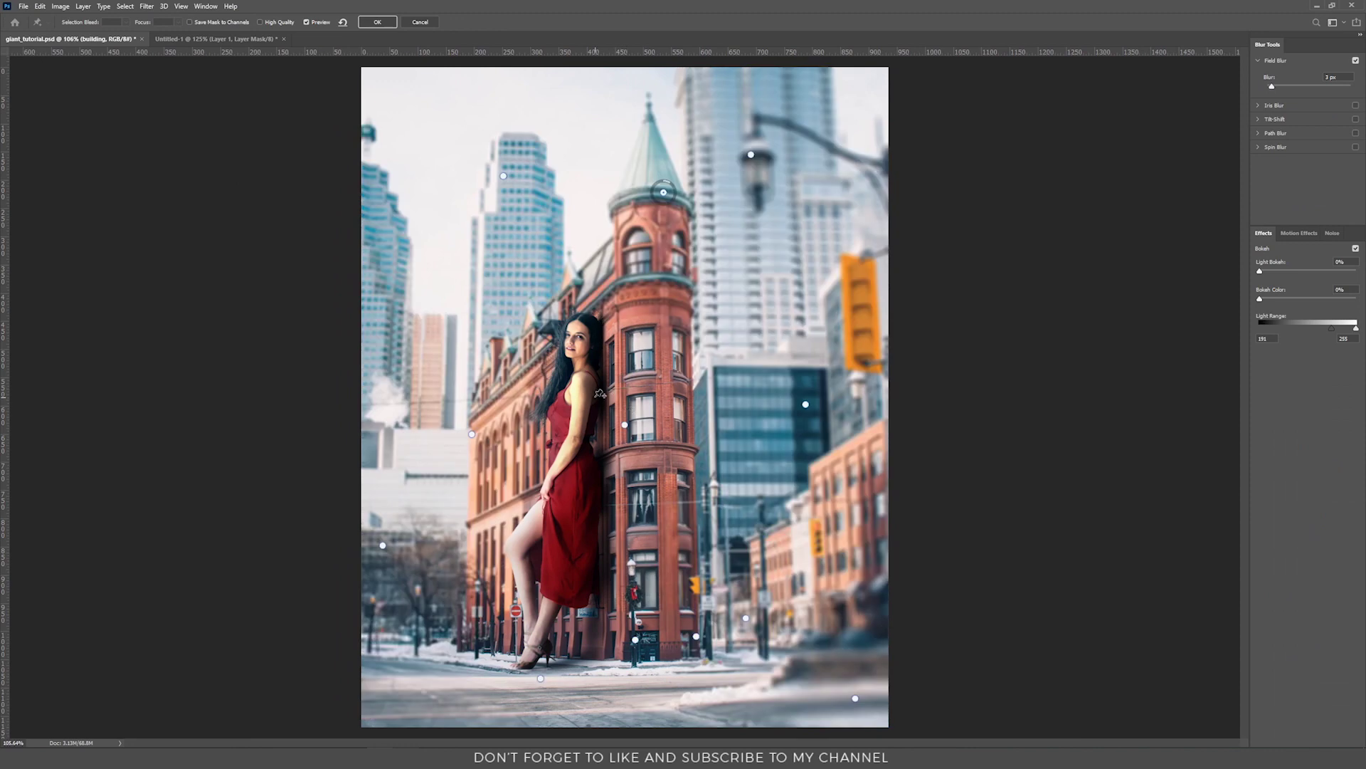
{"action": "left_click", "coordinate": [625, 425]}
{"action": "left_click", "coordinate": [856, 699]}
{"action": "left_click", "coordinate": [504, 177]}
{"action": "left_click", "coordinate": [664, 193]}
{"action": "left_click", "coordinate": [751, 154]}
{"action": "left_click", "coordinate": [541, 679]}
{"action": "left_click", "coordinate": [378, 22]}
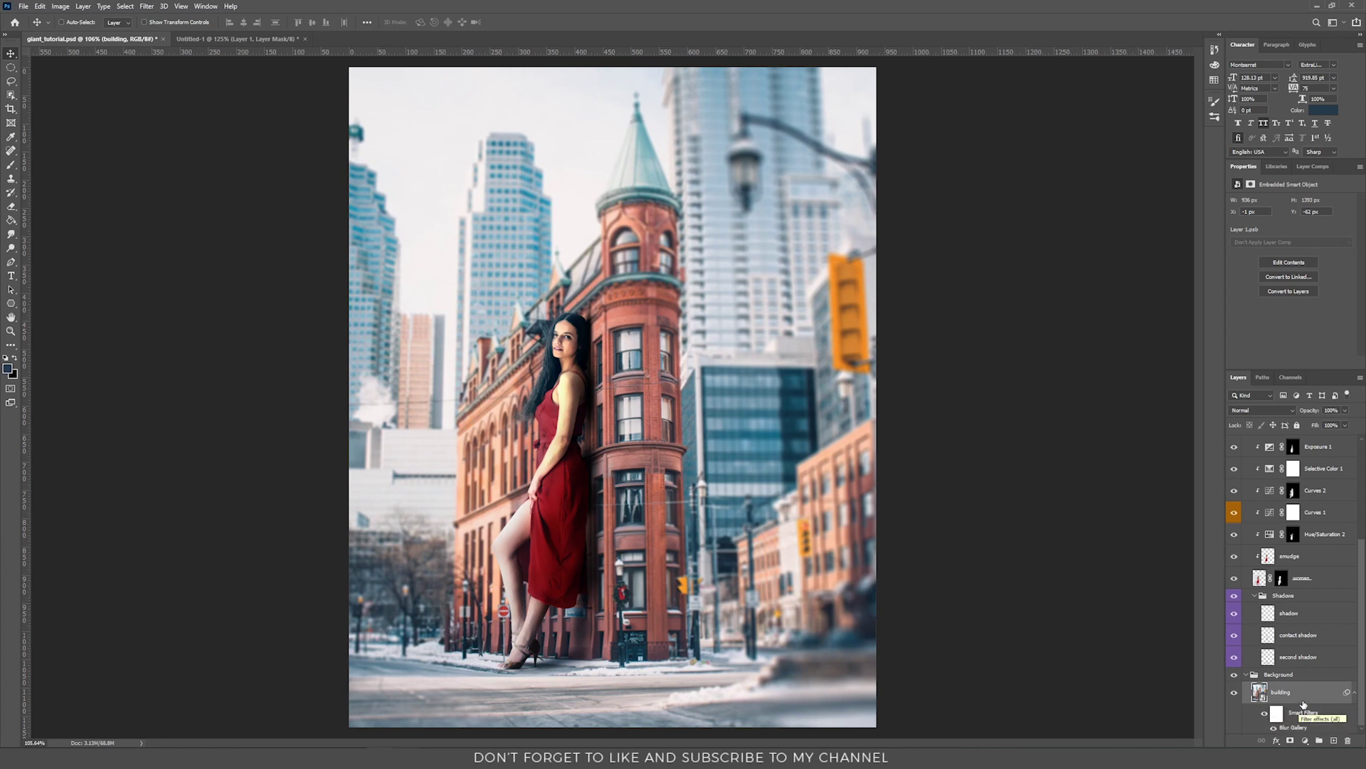
{"action": "scroll", "coordinate": [1301, 669], "scroll_direction": "up", "scroll_amount": 3}
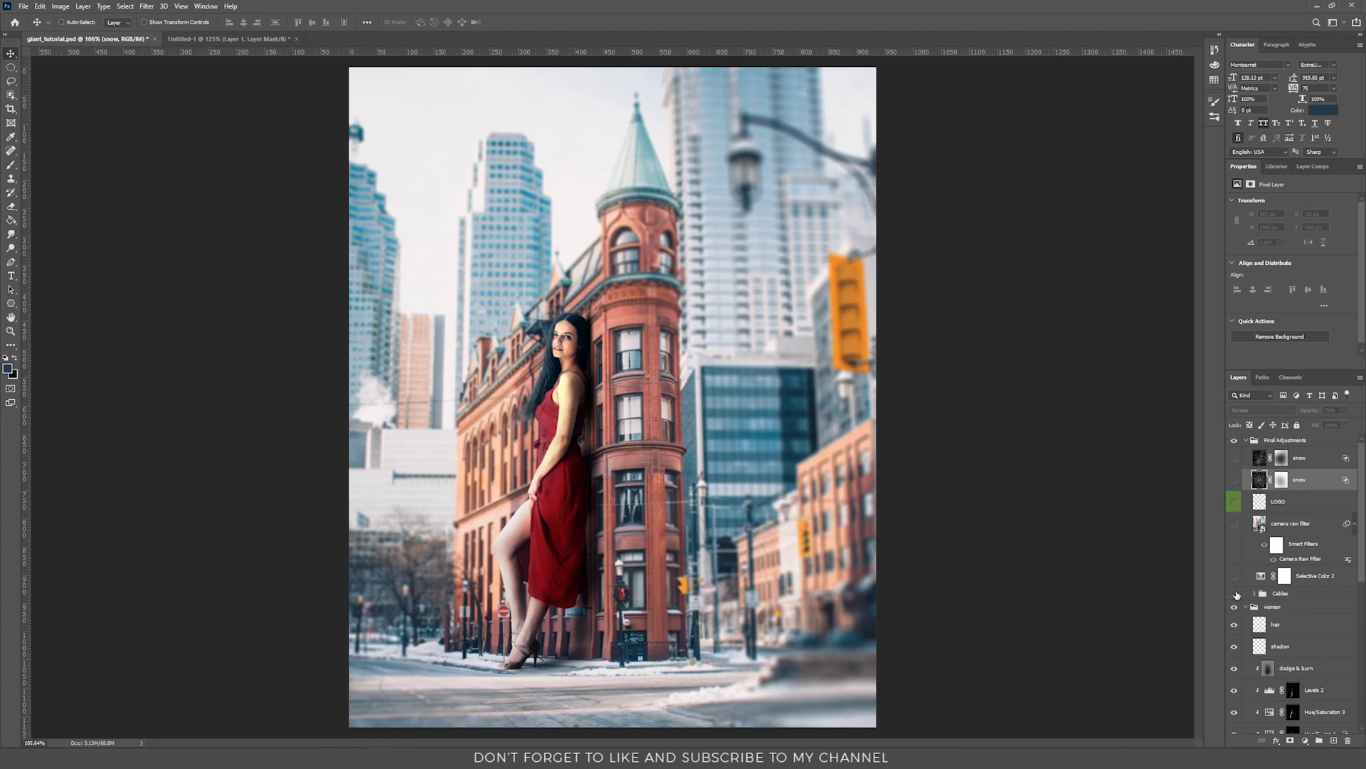
Step: Shift the cable1 line slightly right and move the cable2 line slightly lower
{"action": "left_click", "coordinate": [1253, 594]}
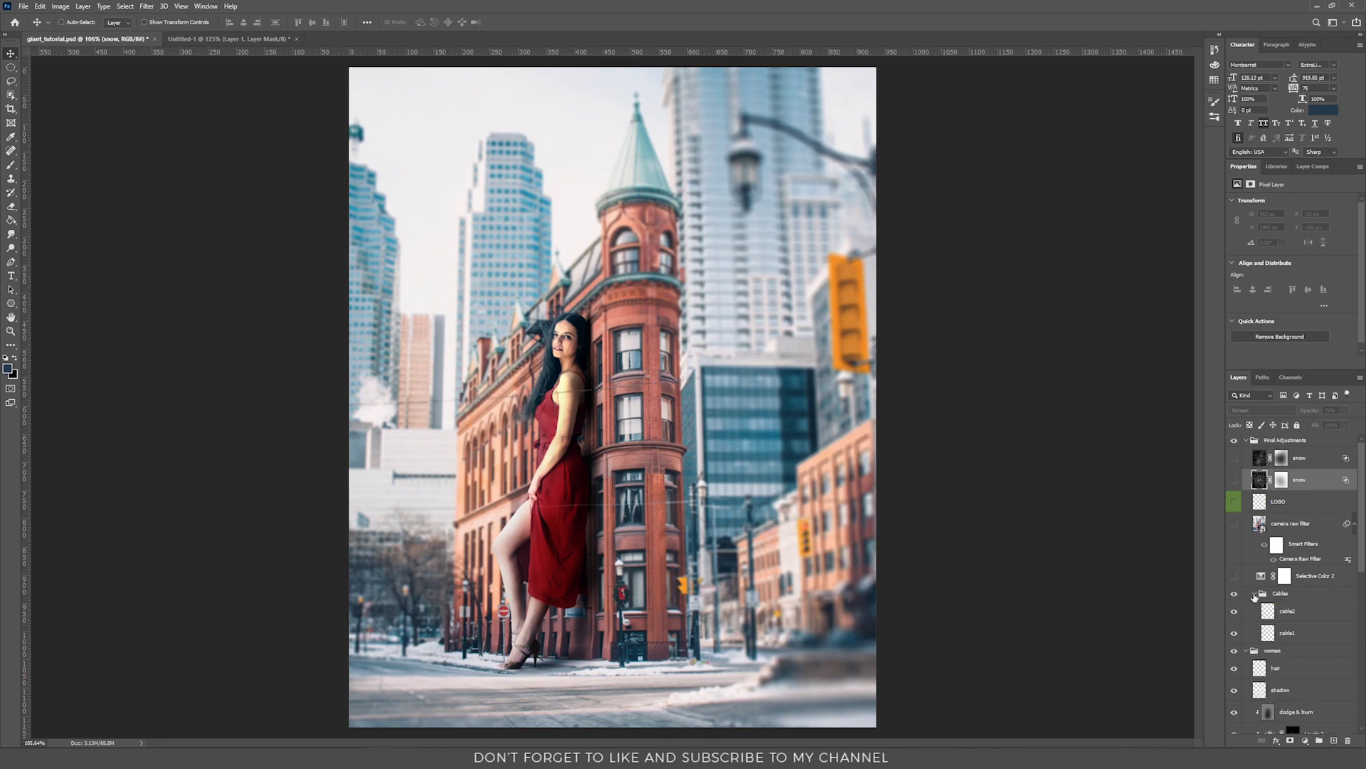
{"action": "left_click", "coordinate": [1289, 611]}
{"action": "left_click", "coordinate": [1284, 630]}
{"action": "left_click_drag", "start_coordinate": [582, 500], "coordinate": [674, 507]}
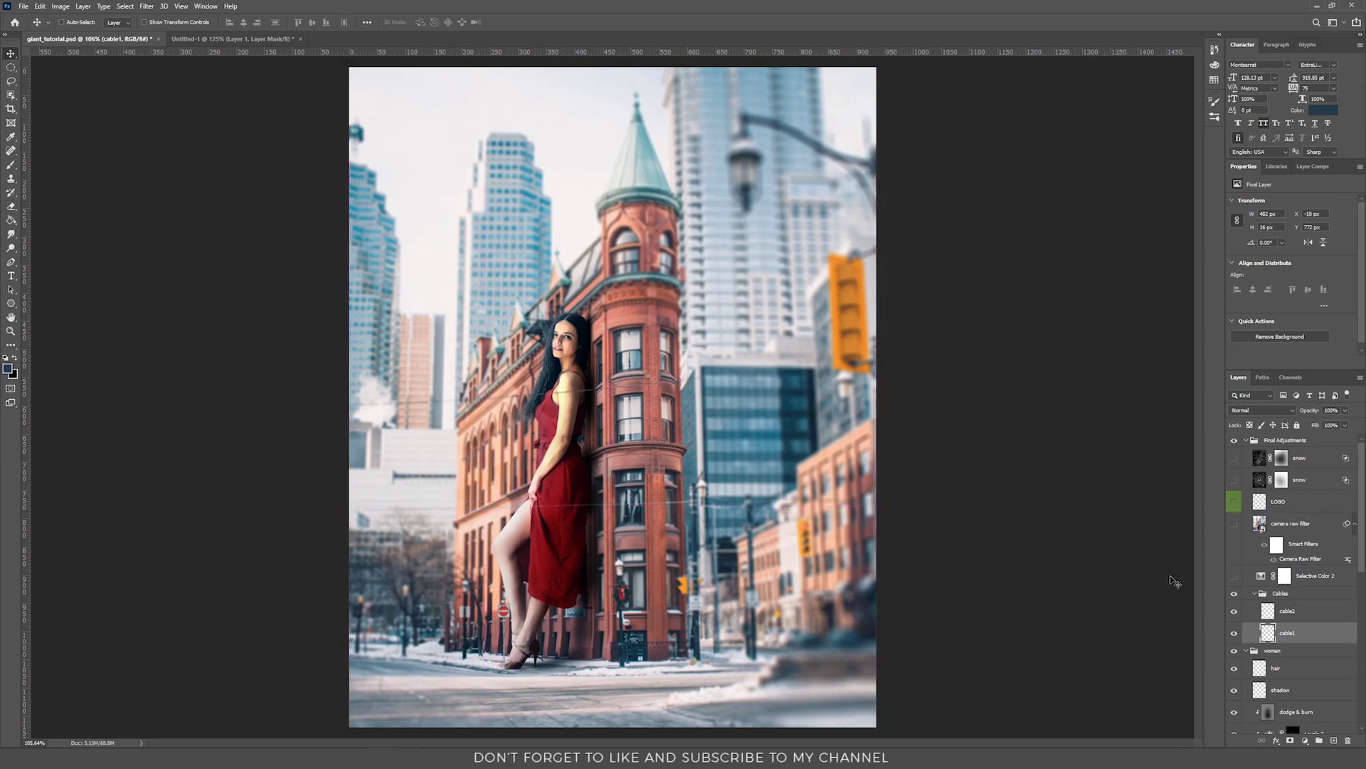
{"action": "left_click", "coordinate": [1289, 612]}
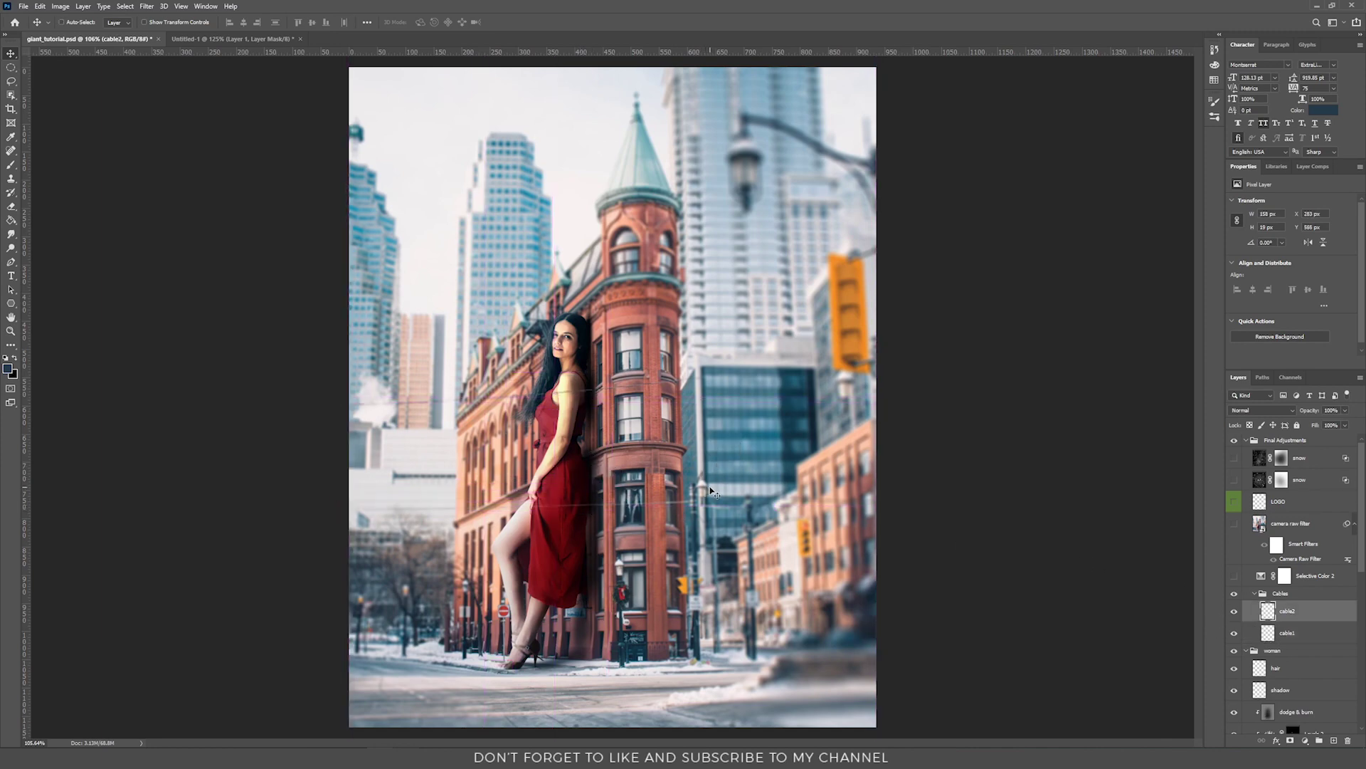
{"action": "scroll", "coordinate": [593, 530], "scroll_direction": "up", "scroll_amount": 3}
{"action": "left_click_drag", "start_coordinate": [715, 526], "coordinate": [715, 554]}
{"action": "left_click", "coordinate": [1290, 632]}
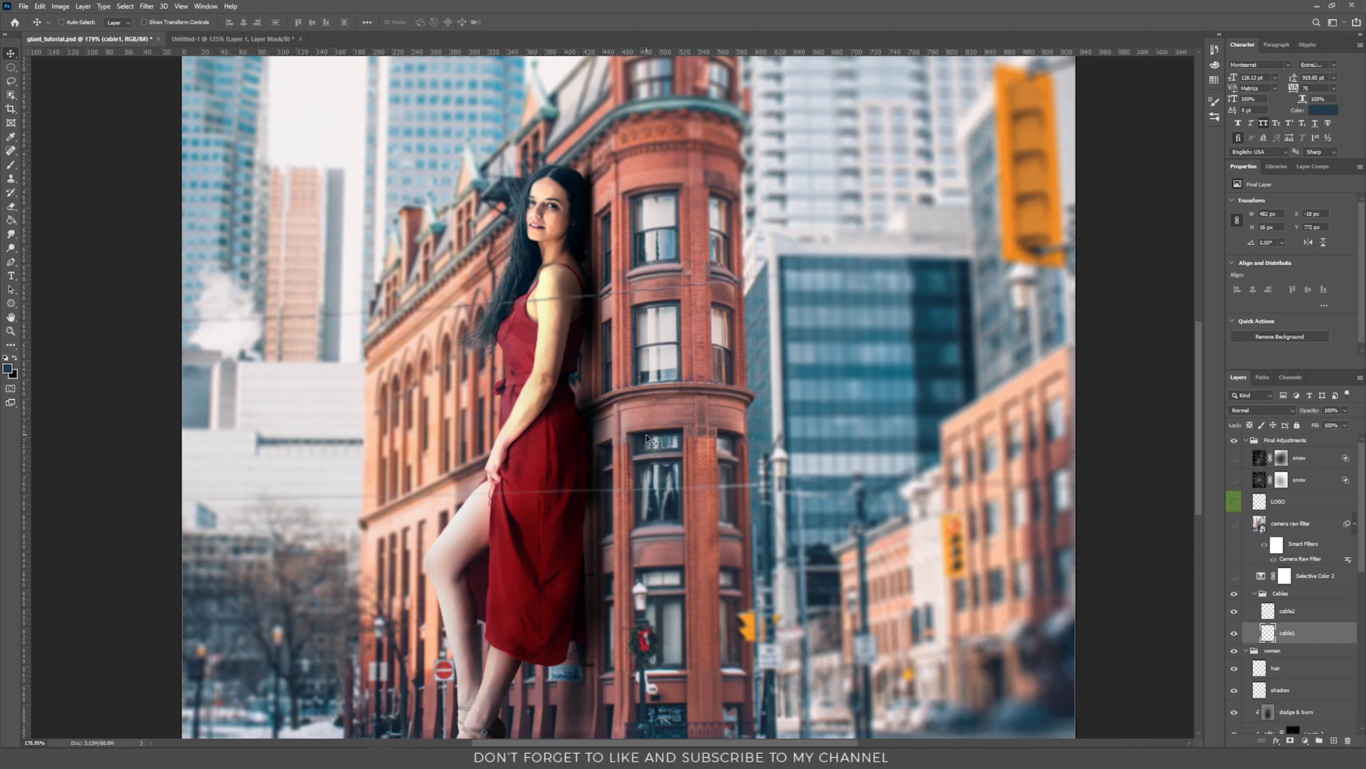
Step: Add a new layer above cable1 and set up a hard brush at 2 px
{"action": "left_click", "coordinate": [1334, 740]}
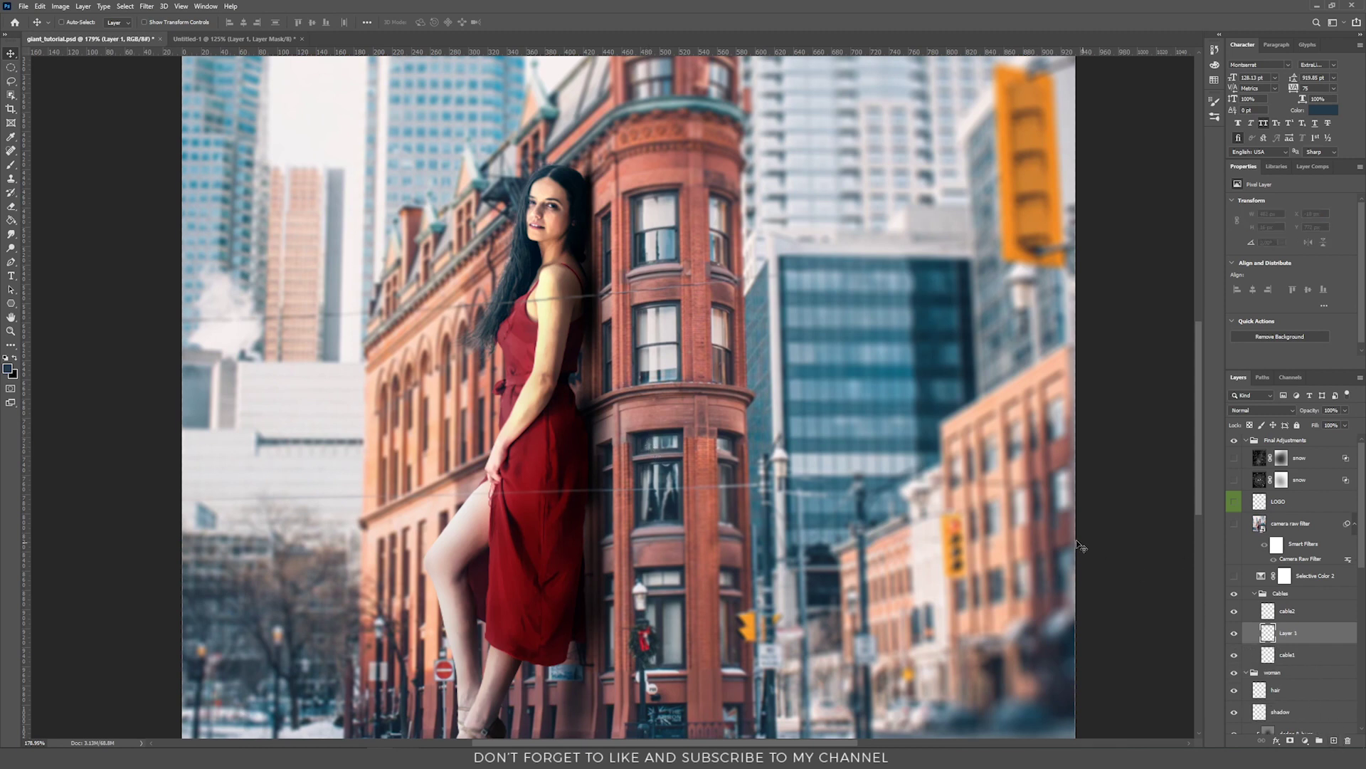
{"action": "key", "text": "b"}
{"action": "right_click", "coordinate": [511, 365]}
{"action": "left_click", "coordinate": [896, 482]}
{"action": "left_click", "coordinate": [598, 4]}
{"action": "right_click", "coordinate": [408, 175]}
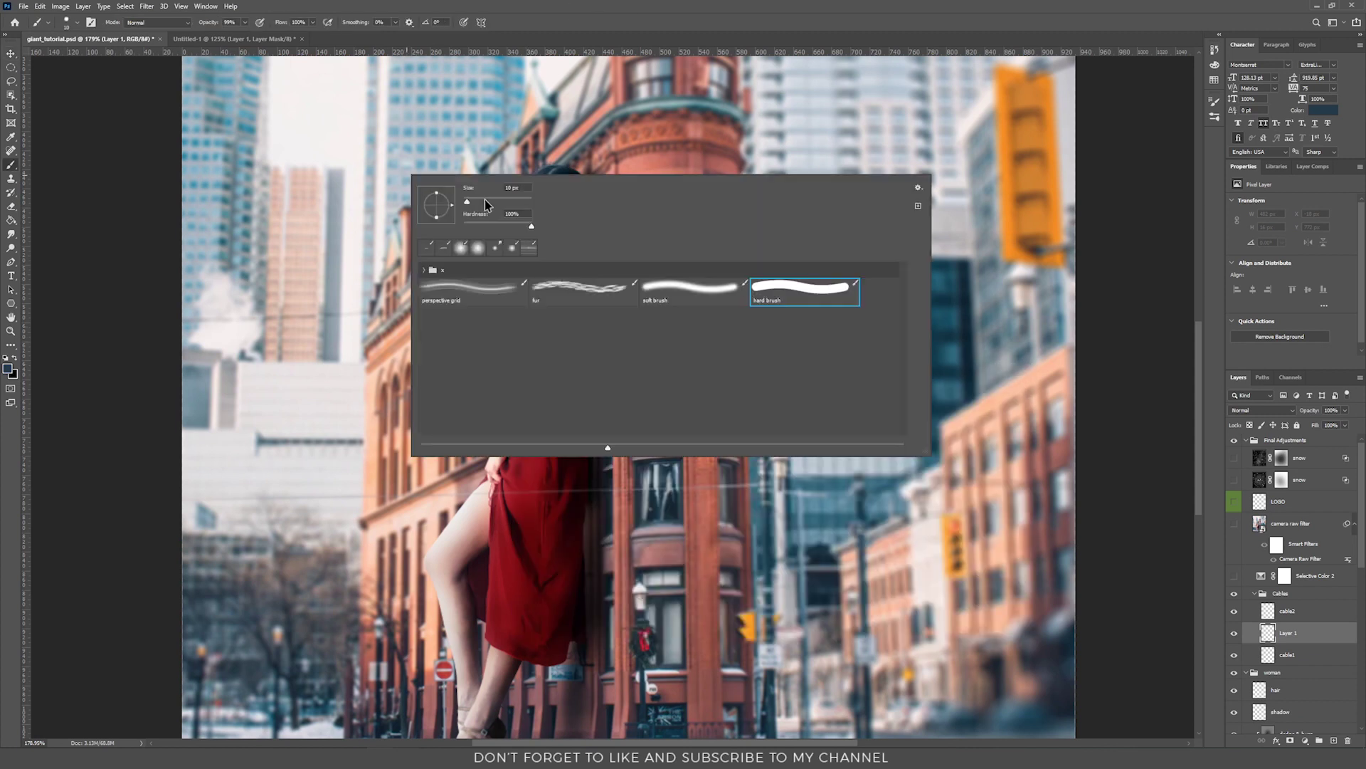
{"action": "left_click_drag", "start_coordinate": [518, 189], "coordinate": [487, 191]}
{"action": "type", "text": "2"}
{"action": "left_click", "coordinate": [563, 3]}
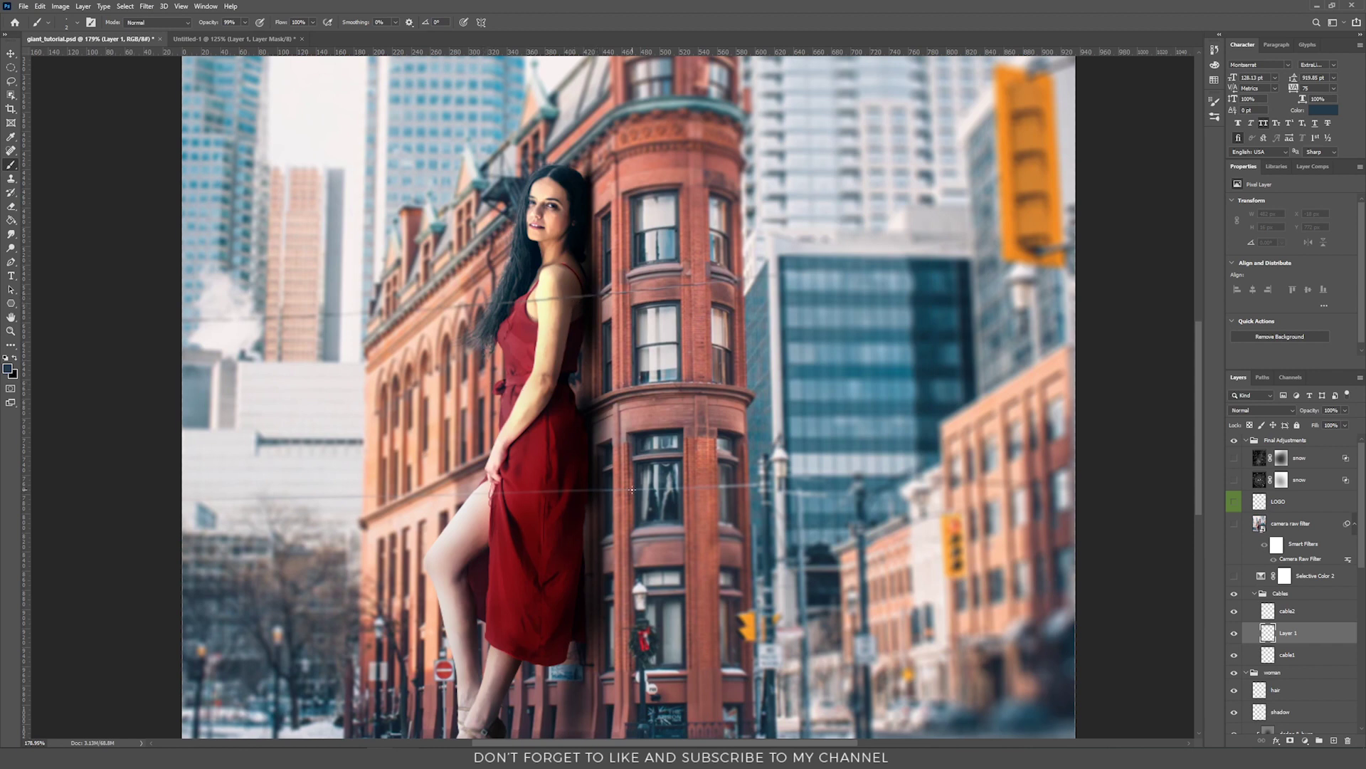
Step: Draw a straight cable line across the building, skip Gaussian Blur, and merge it into cable1
{"action": "left_click", "coordinate": [1234, 654]}
{"action": "left_click", "coordinate": [1235, 611]}
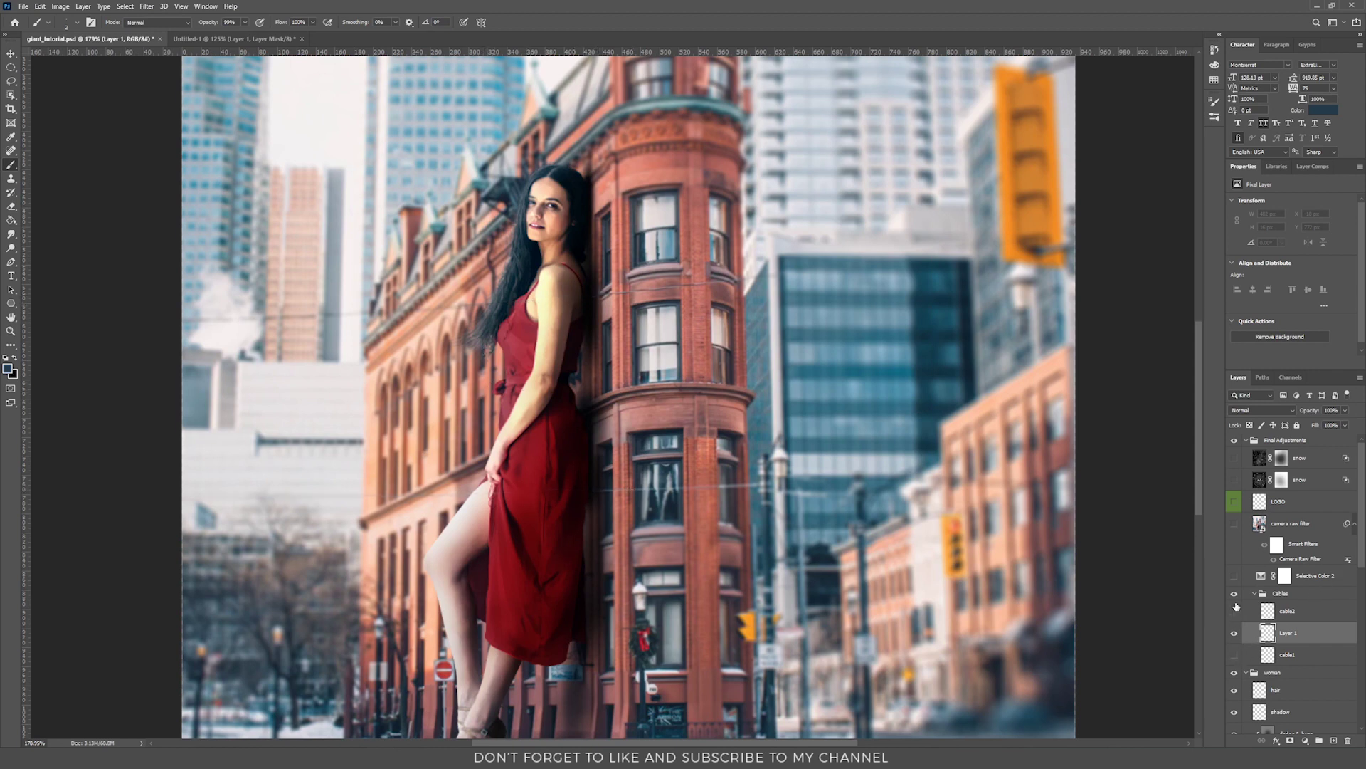
{"action": "left_click", "coordinate": [614, 489]}
{"action": "left_click", "coordinate": [323, 494], "text": "shift"}
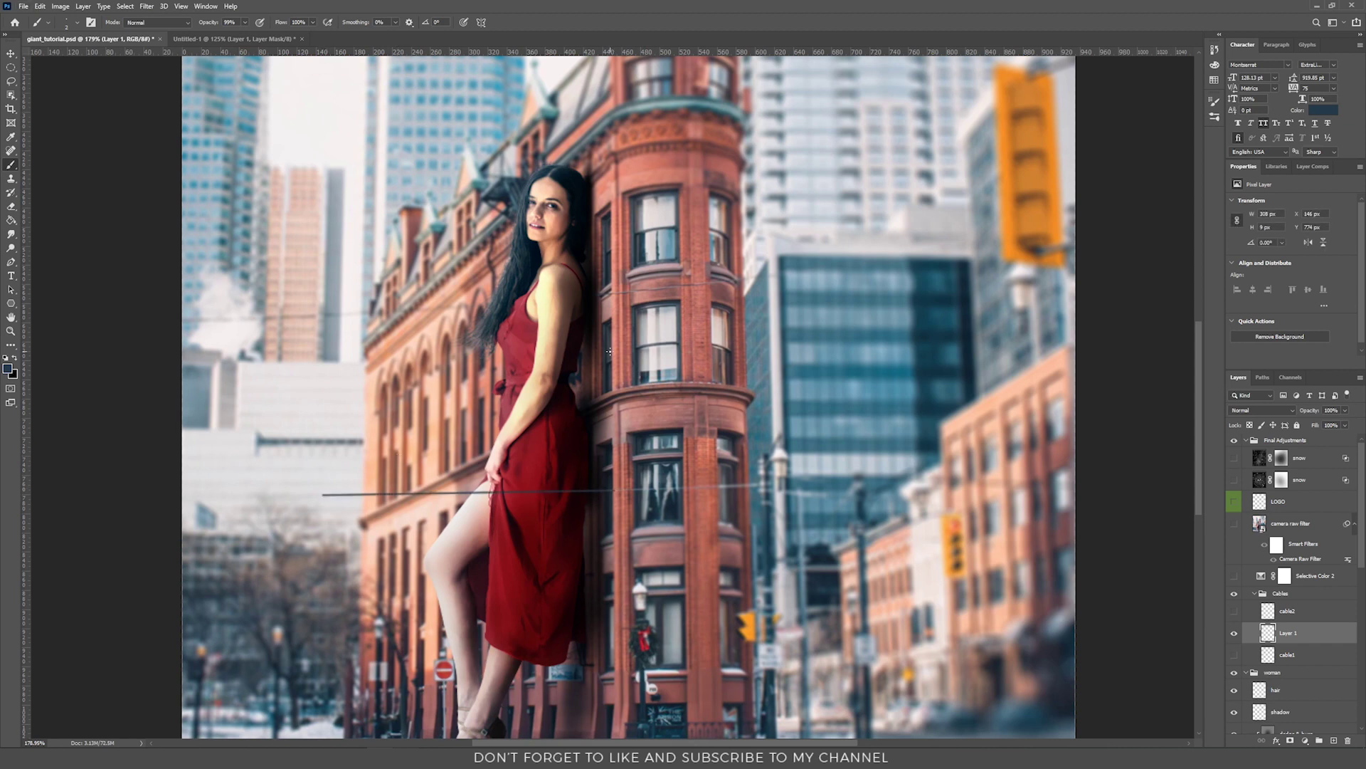
{"action": "left_click", "coordinate": [147, 6]}
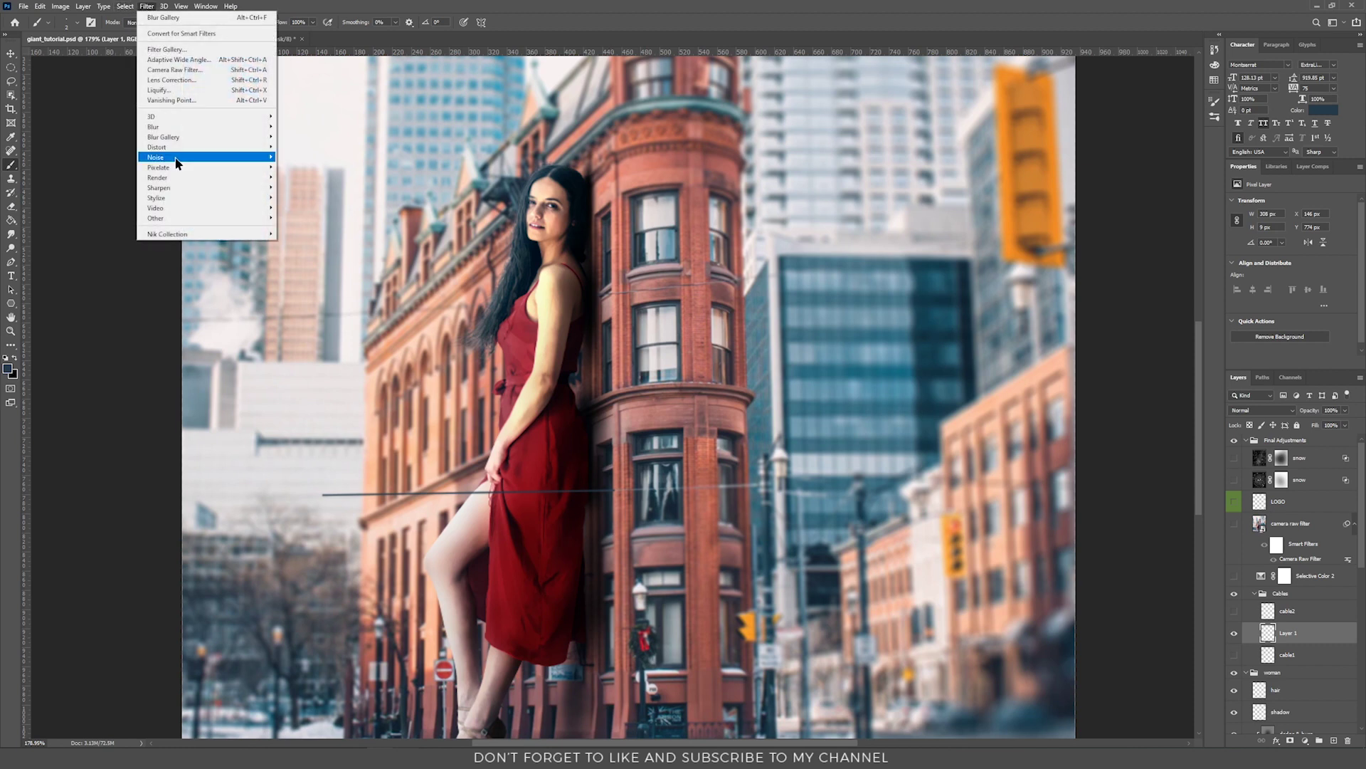
{"action": "mouse_move", "coordinate": [153, 127]}
{"action": "left_click", "coordinate": [299, 168]}
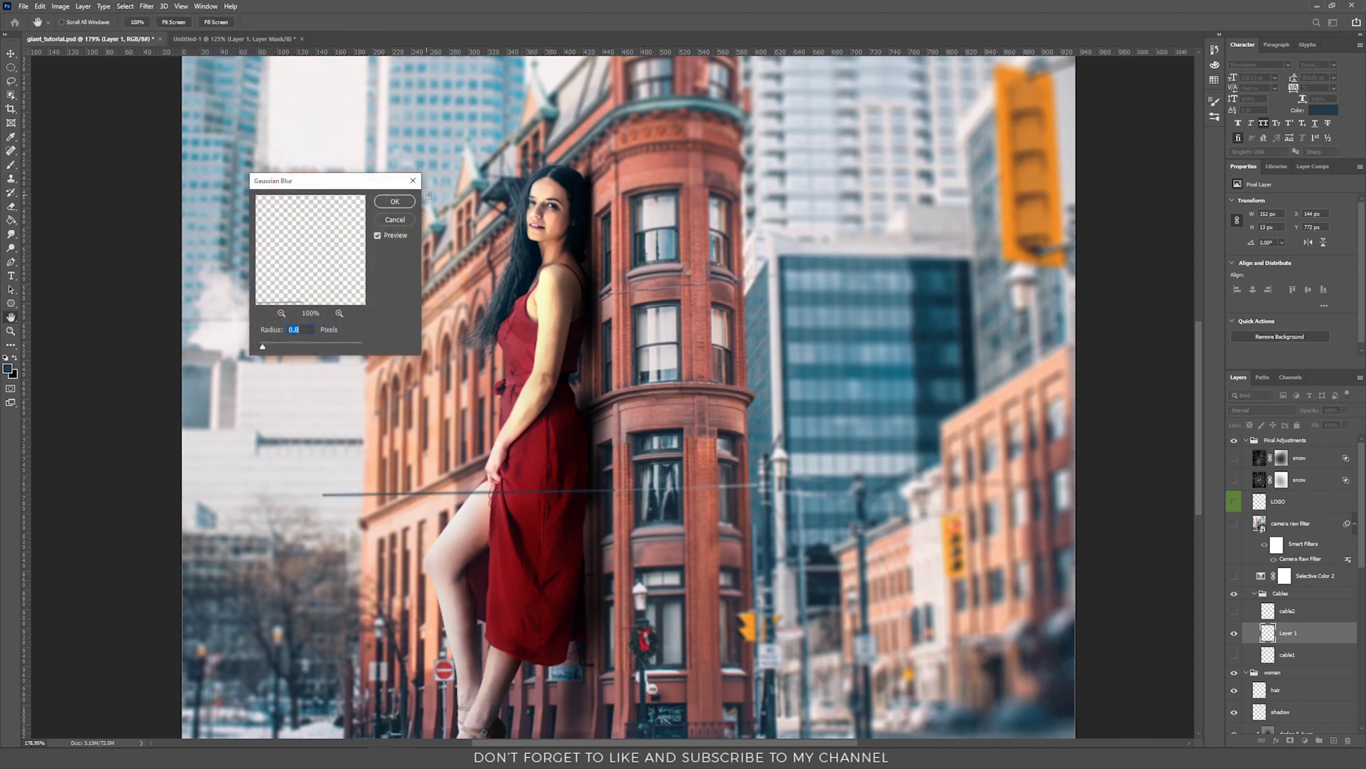
{"action": "left_click", "coordinate": [396, 219]}
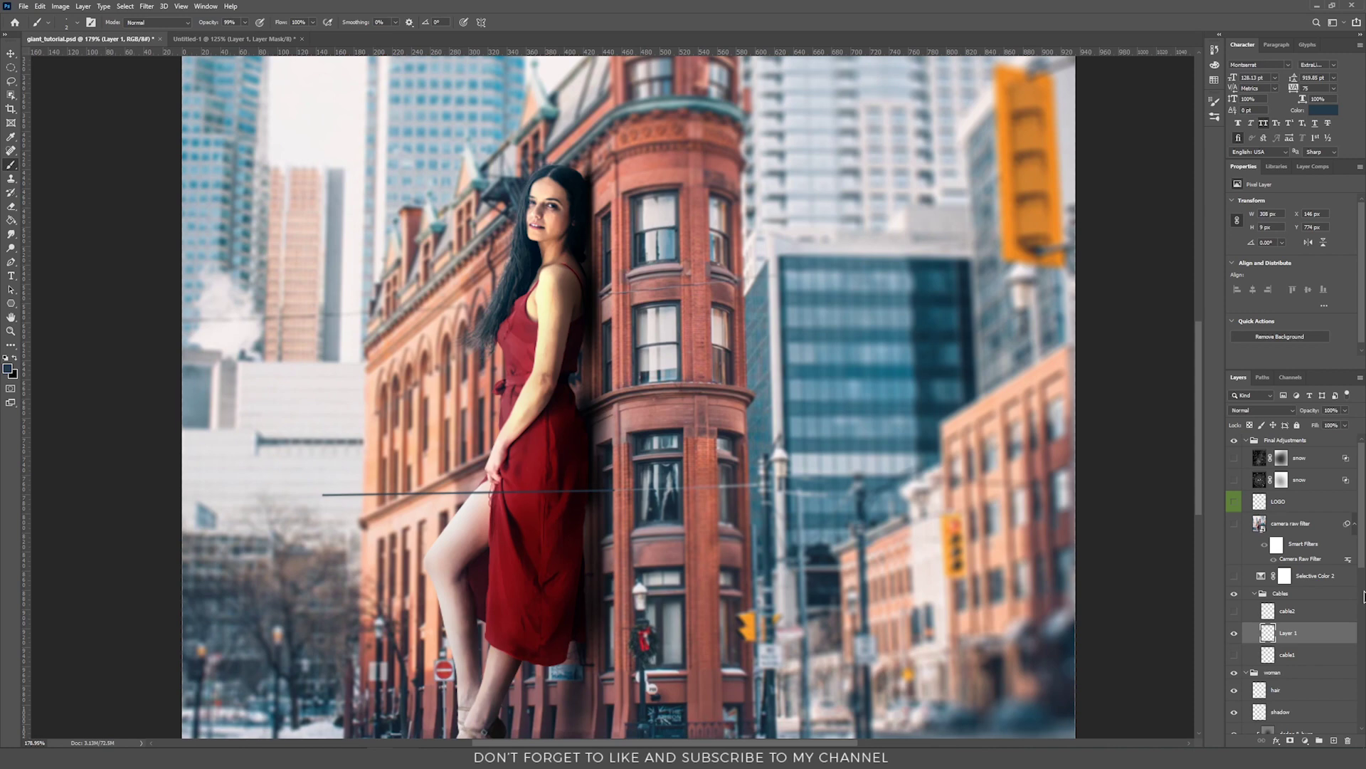
{"action": "key", "text": "ctrl+e"}
Step: Show cable2 again and turn on and select the Selective Color 2 adjustment
{"action": "left_click", "coordinate": [1234, 612]}
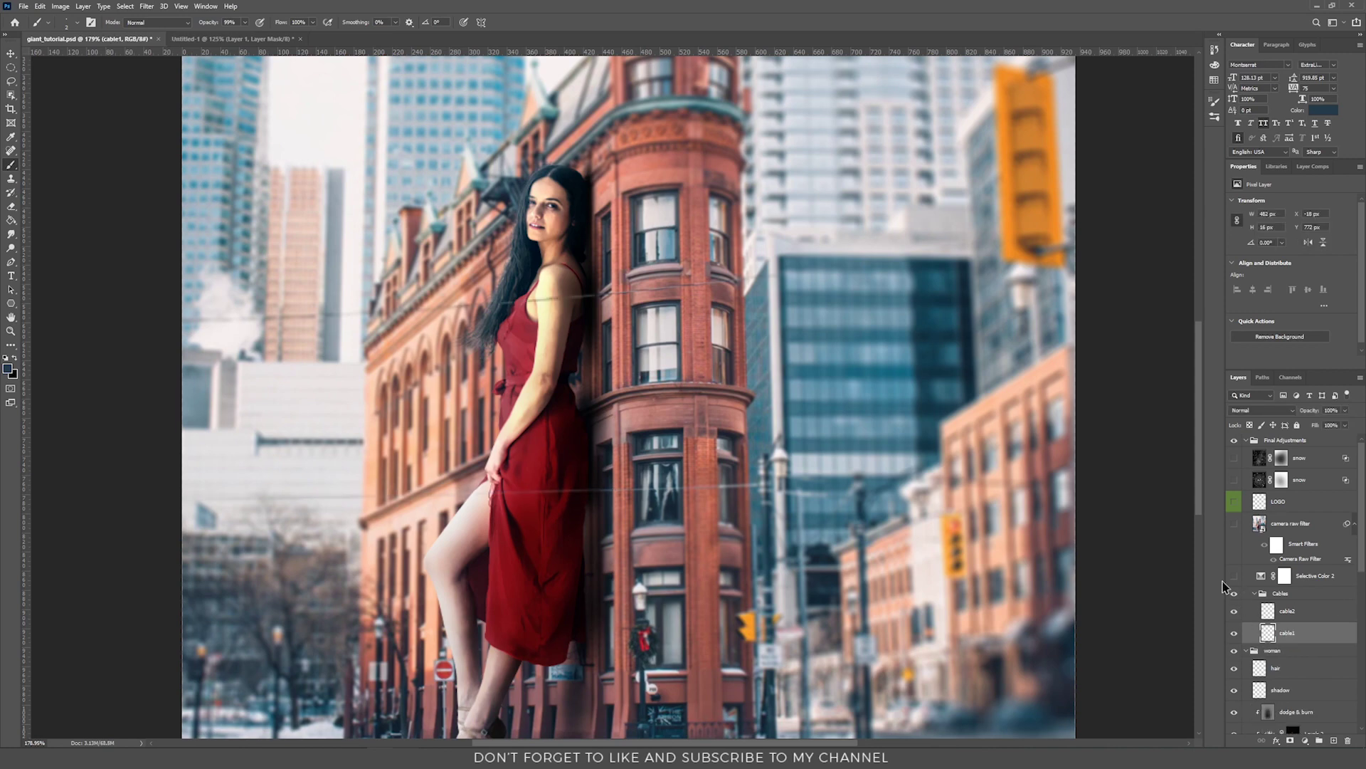
{"action": "left_click", "coordinate": [1234, 577]}
{"action": "left_click", "coordinate": [1313, 575]}
{"action": "left_click", "coordinate": [1306, 741]}
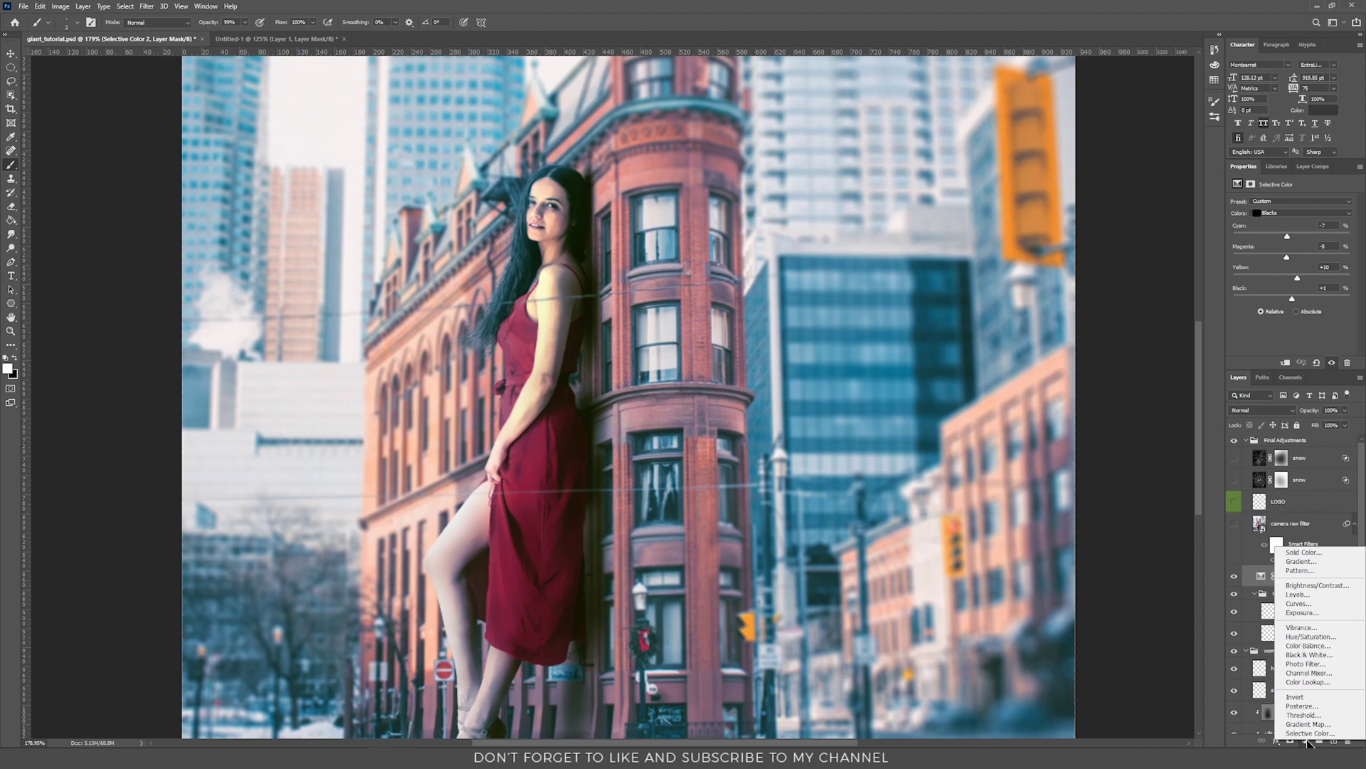
Step: Review the Selective Color 2 Neutrals values and hide the camera raw filter layer
{"action": "left_click", "coordinate": [1308, 742]}
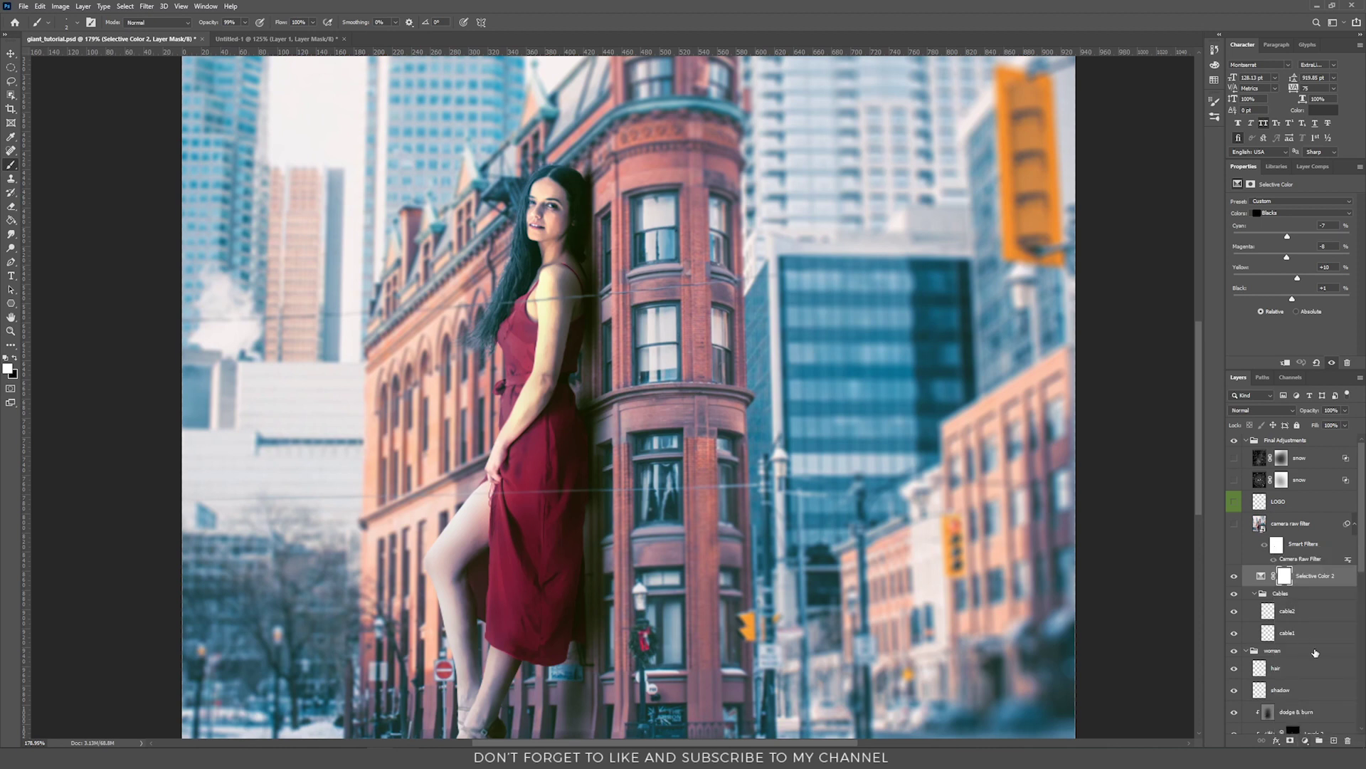
{"action": "left_click", "coordinate": [1261, 575]}
{"action": "left_click", "coordinate": [1297, 214]}
{"action": "left_click", "coordinate": [1284, 283]}
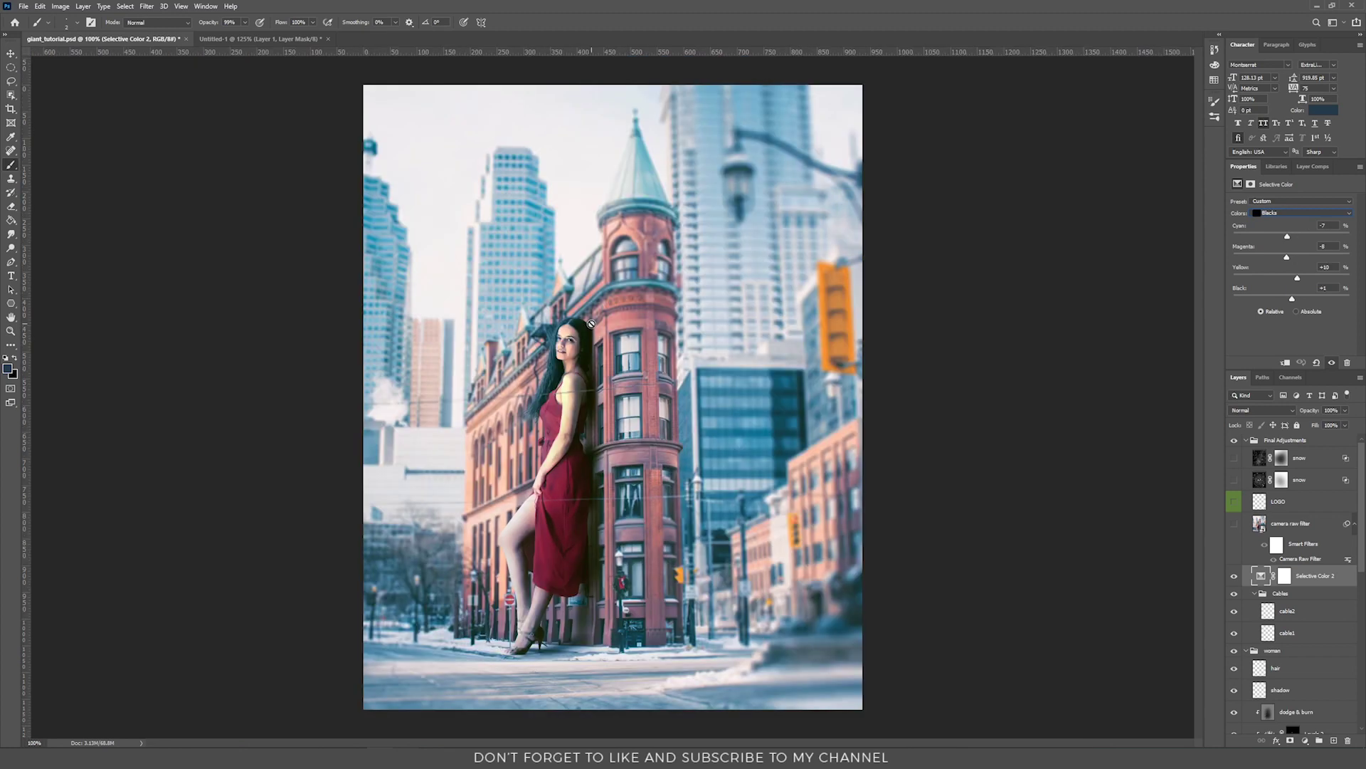
{"action": "left_click", "coordinate": [1233, 524]}
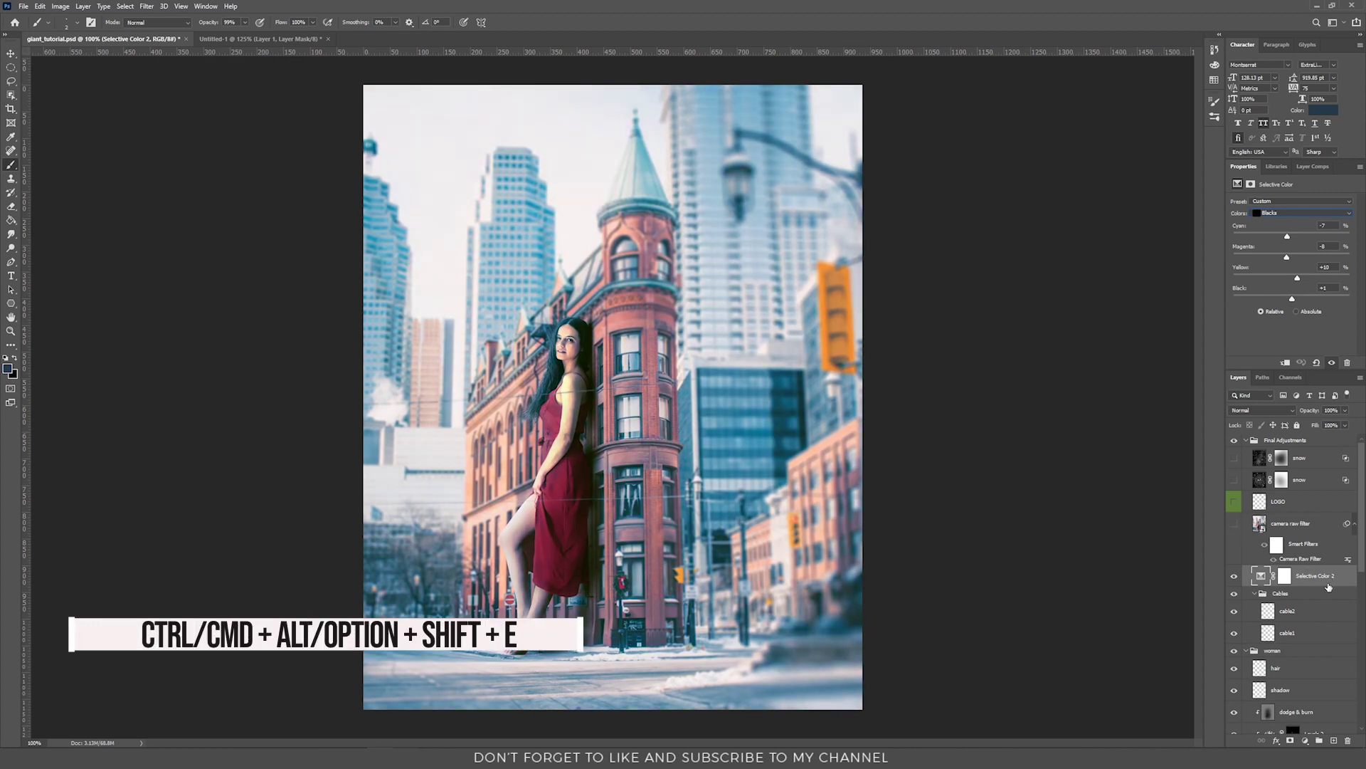
Step: Stamp all visible layers into a new Layer 1, undoing a trial move of it
{"action": "key", "text": "ctrl+alt+shift+e"}
{"action": "key", "text": "v"}
{"action": "left_click_drag", "start_coordinate": [813, 446], "coordinate": [721, 494]}
{"action": "key", "text": "ctrl+z"}
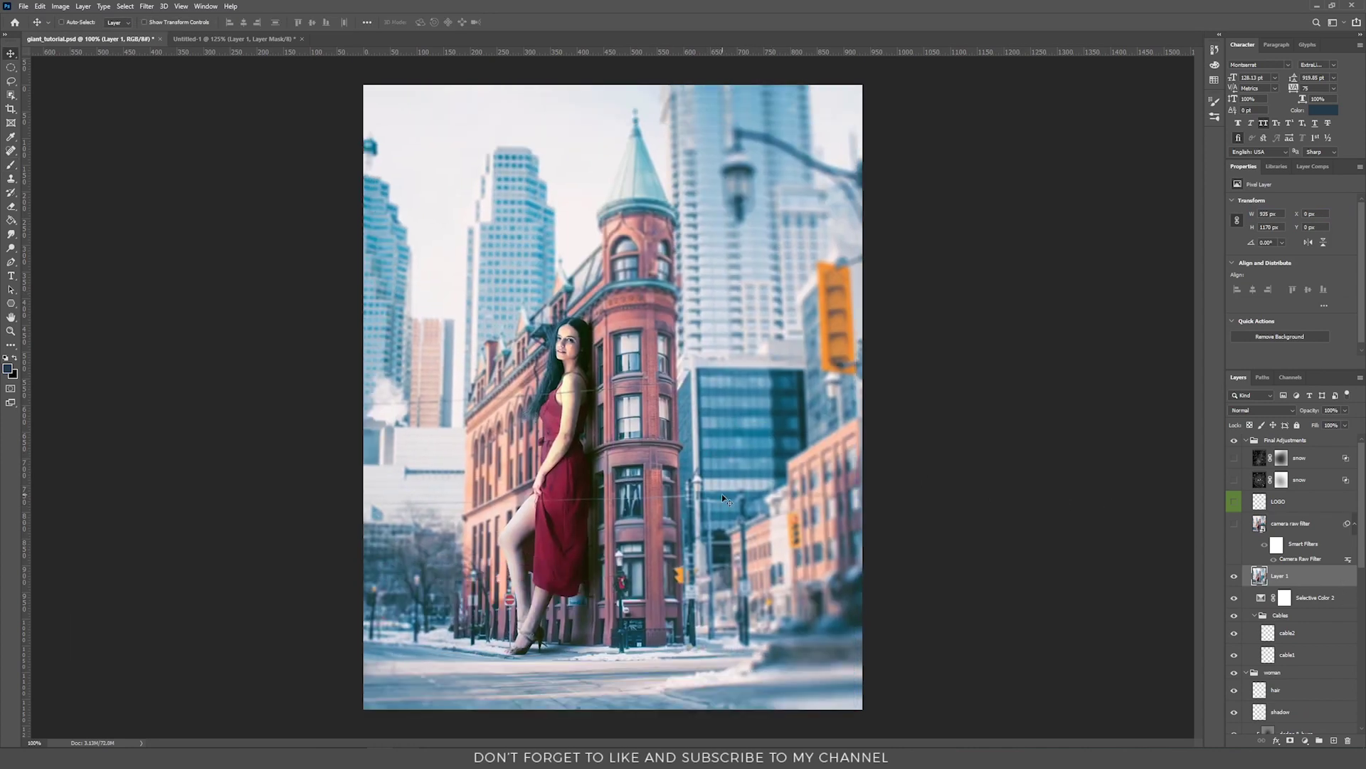
Step: Convert Layer 1 to a smart object and open its Camera Raw Filter settings
{"action": "right_click", "coordinate": [1304, 577]}
{"action": "left_click", "coordinate": [1314, 271]}
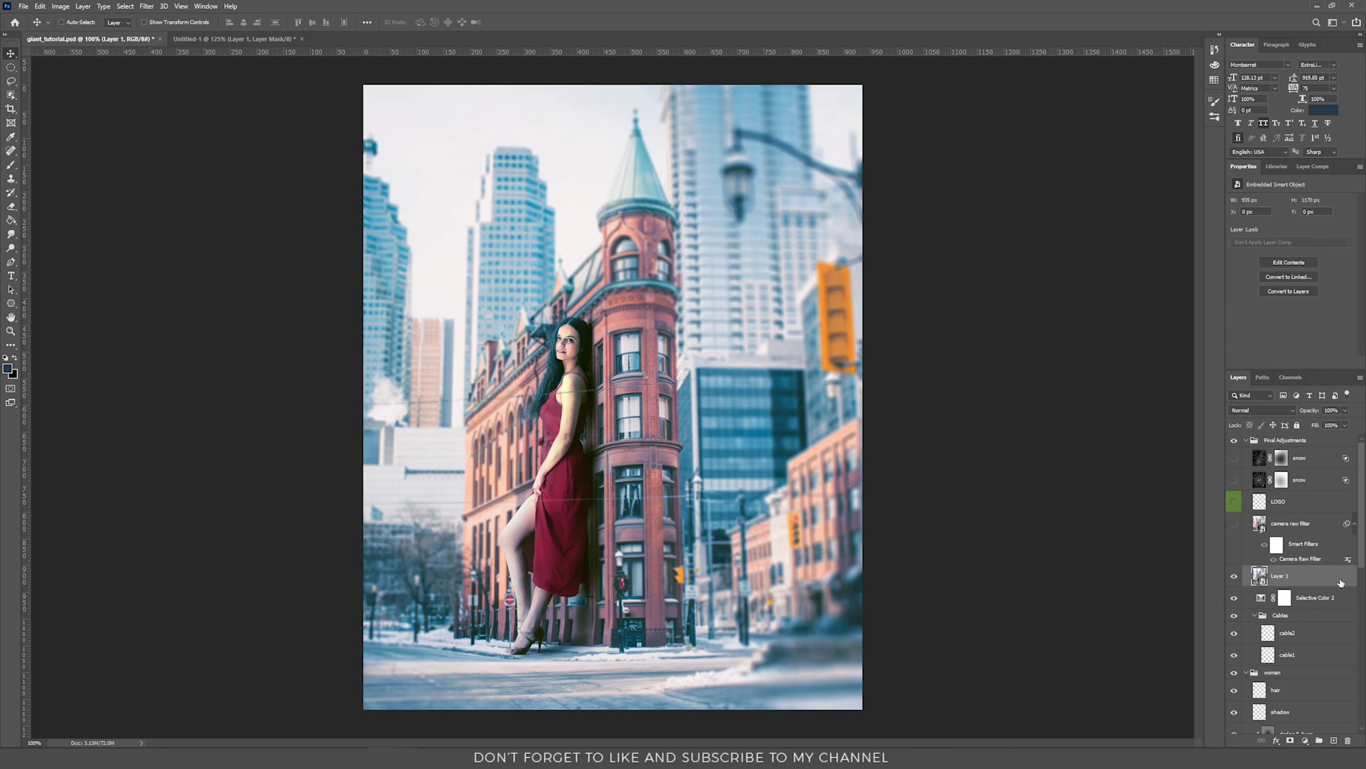
{"action": "left_click", "coordinate": [1297, 525]}
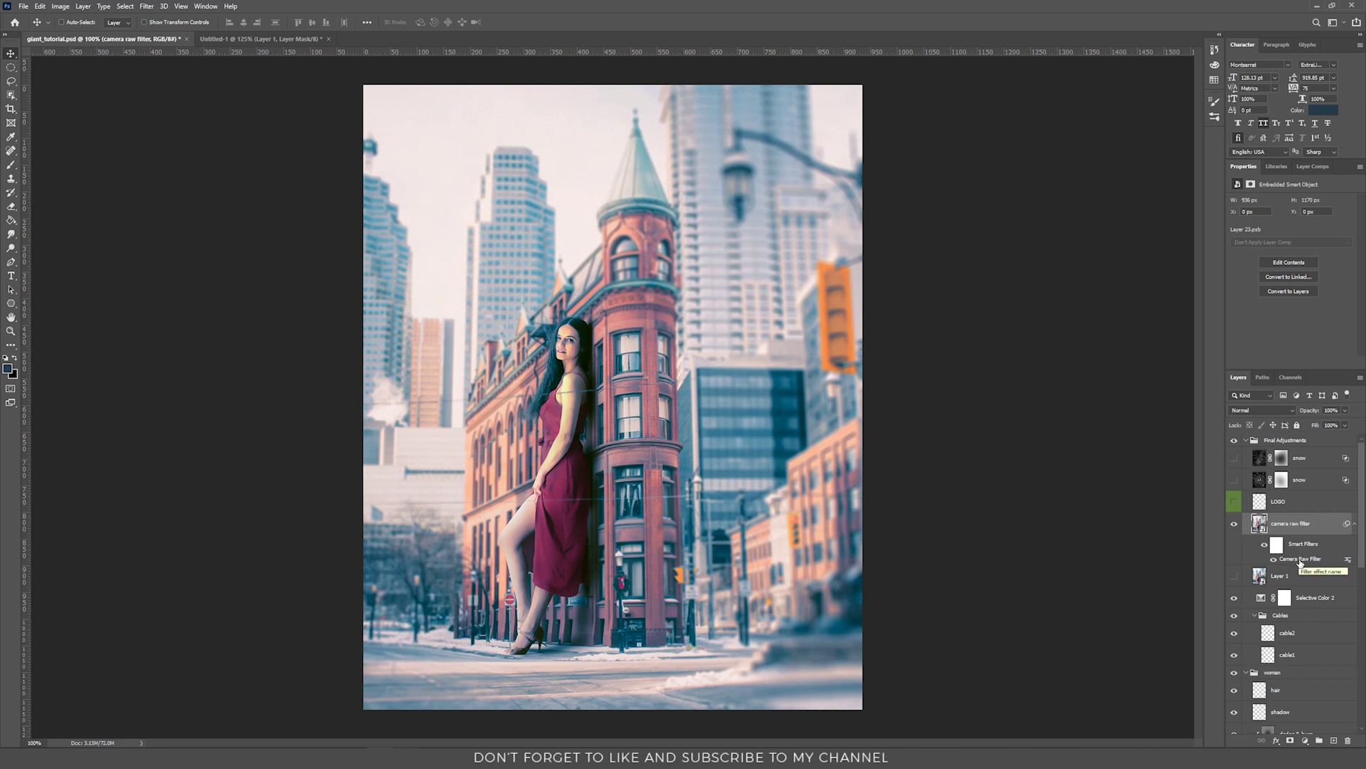
{"action": "double_click", "coordinate": [1300, 559]}
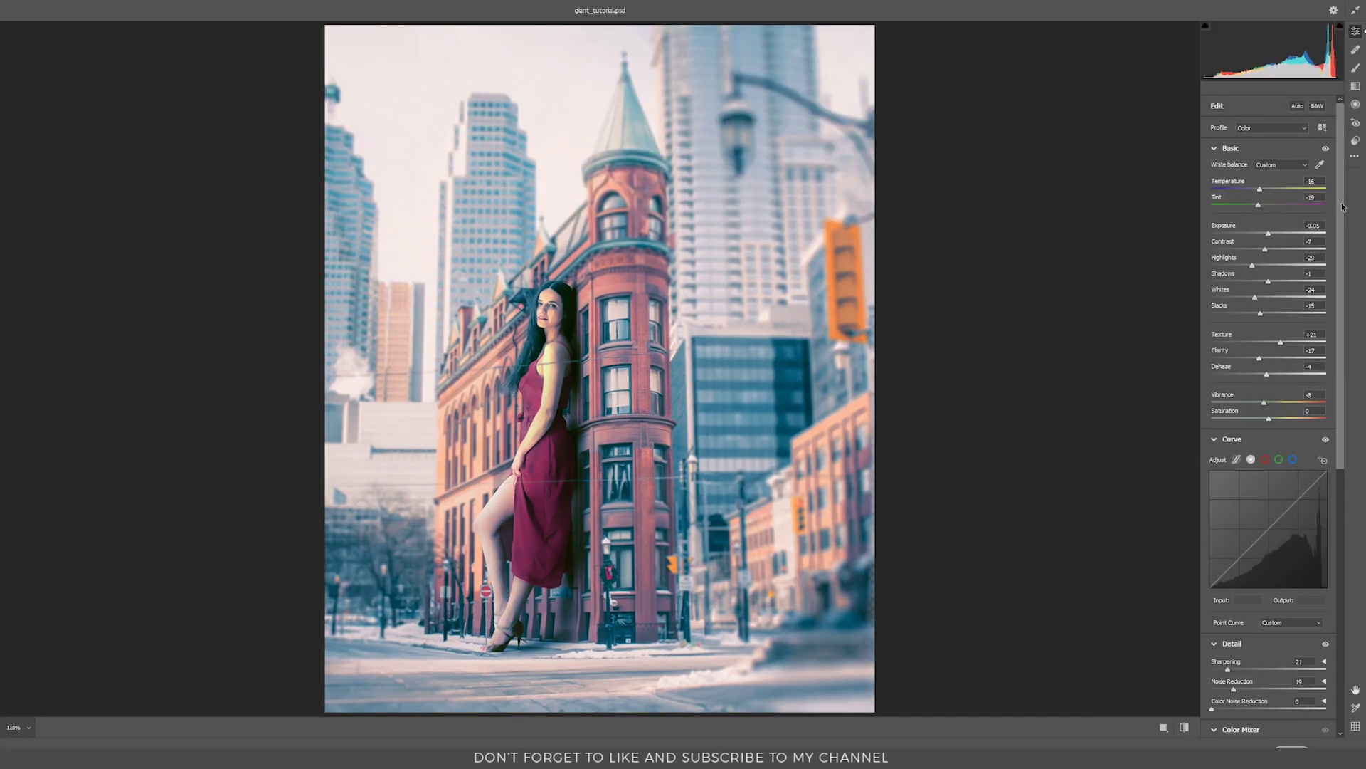
Step: In Camera Raw's Effects panel, try Grain values 0, 6 and 29, settling on 4
{"action": "left_click_drag", "start_coordinate": [1341, 208], "coordinate": [1343, 215]}
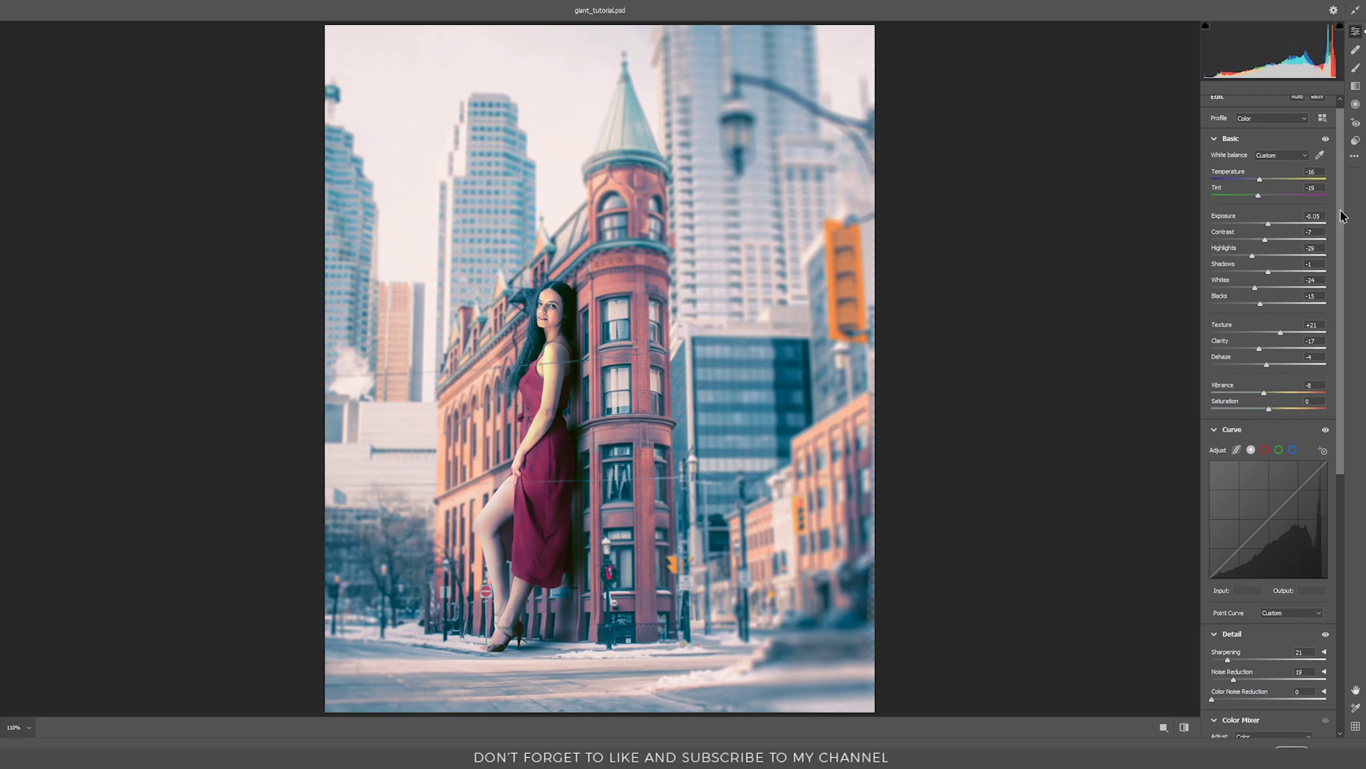
{"action": "left_click_drag", "start_coordinate": [1343, 215], "coordinate": [1343, 472]}
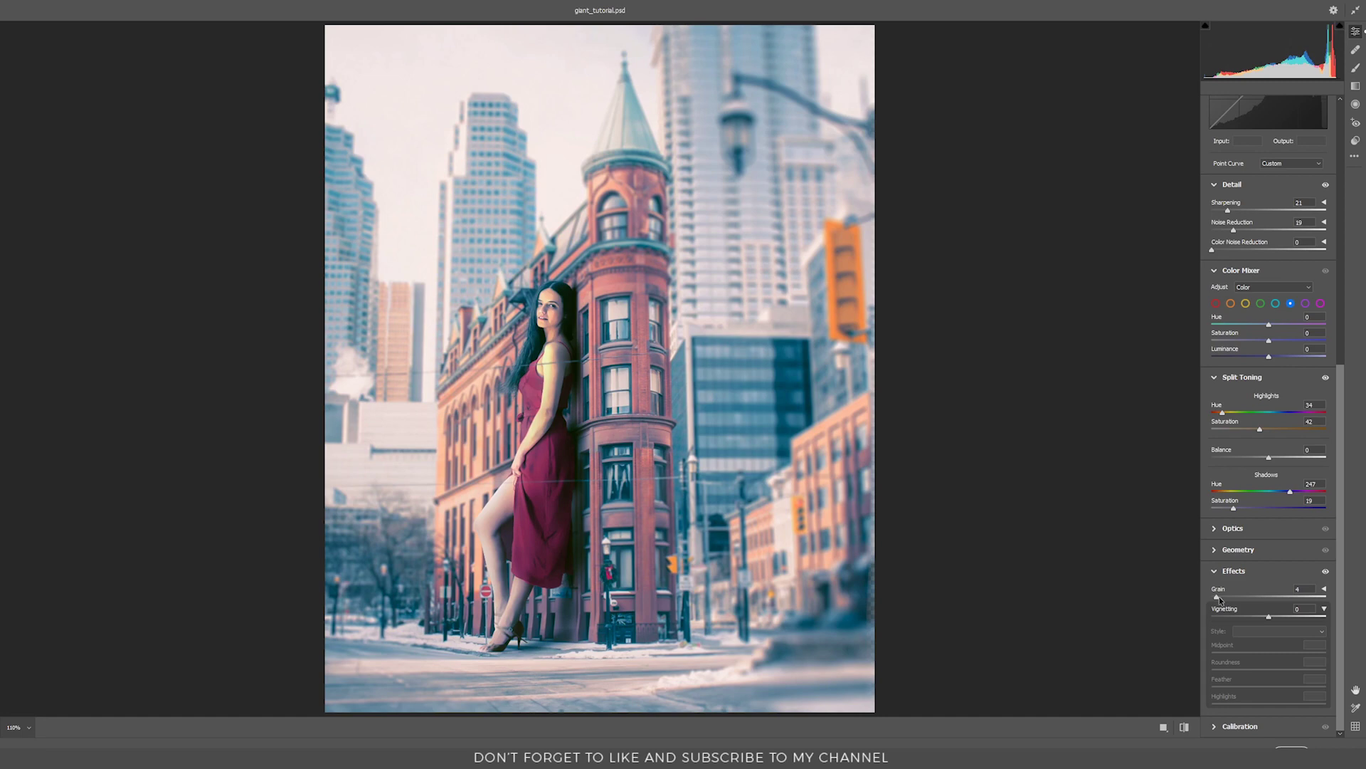
{"action": "scroll", "coordinate": [552, 337], "scroll_direction": "up", "scroll_amount": 2}
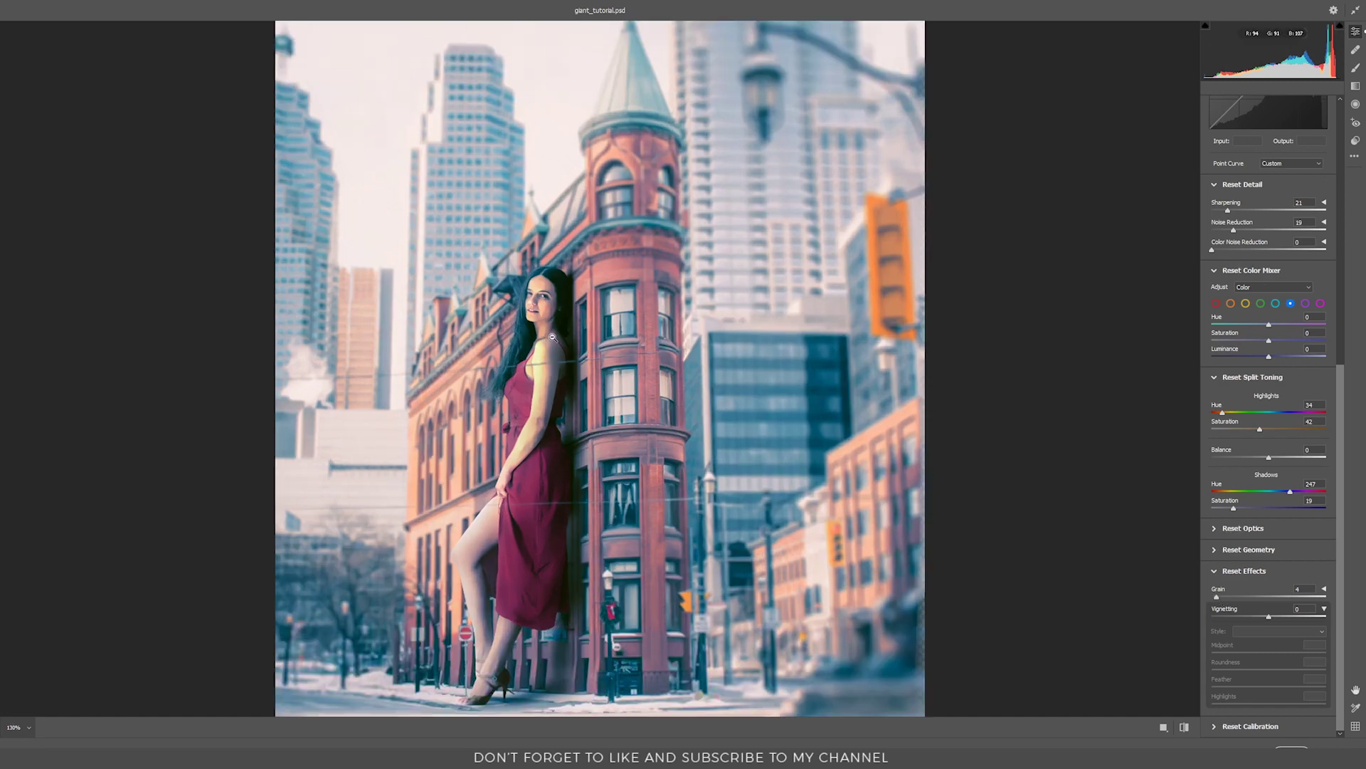
{"action": "key", "text": "ctrl+plus"}
{"action": "key", "text": "ctrl+plus"}
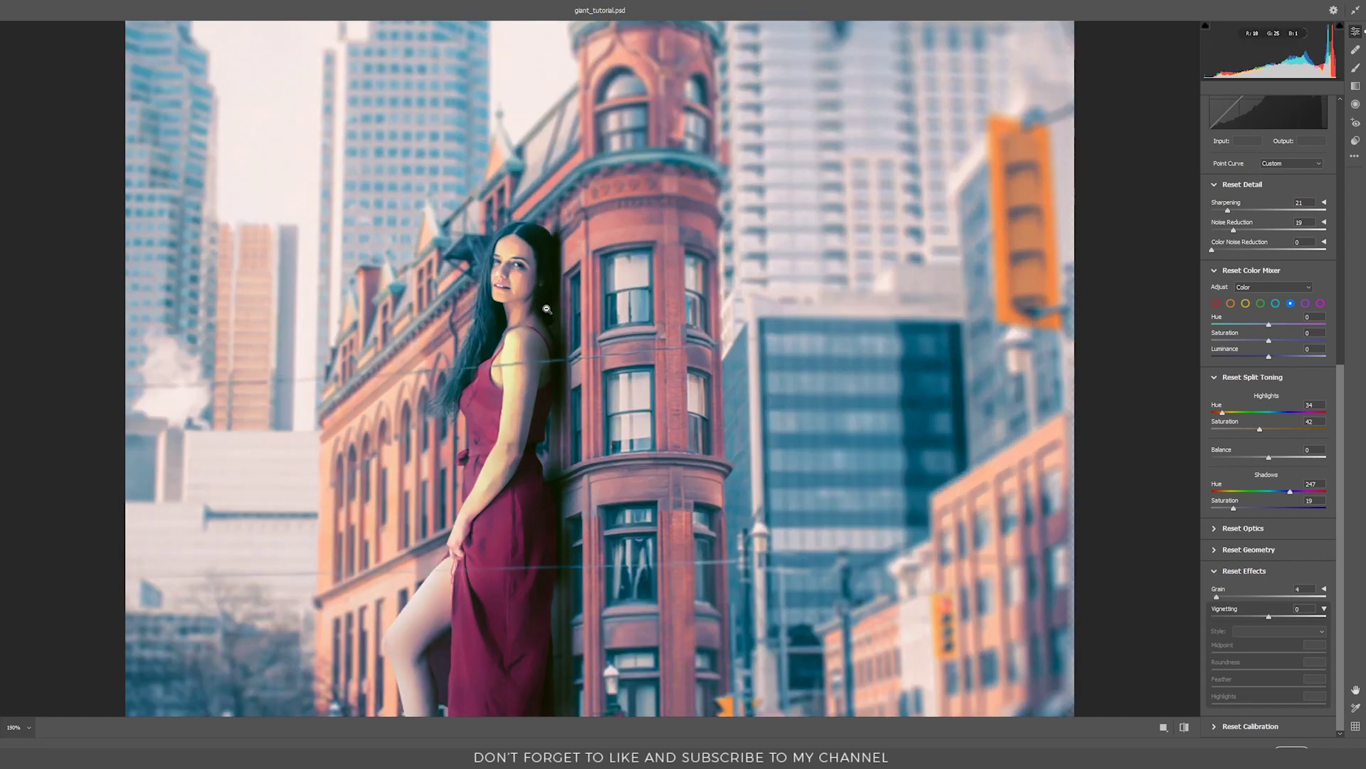
{"action": "key", "text": "ctrl+plus"}
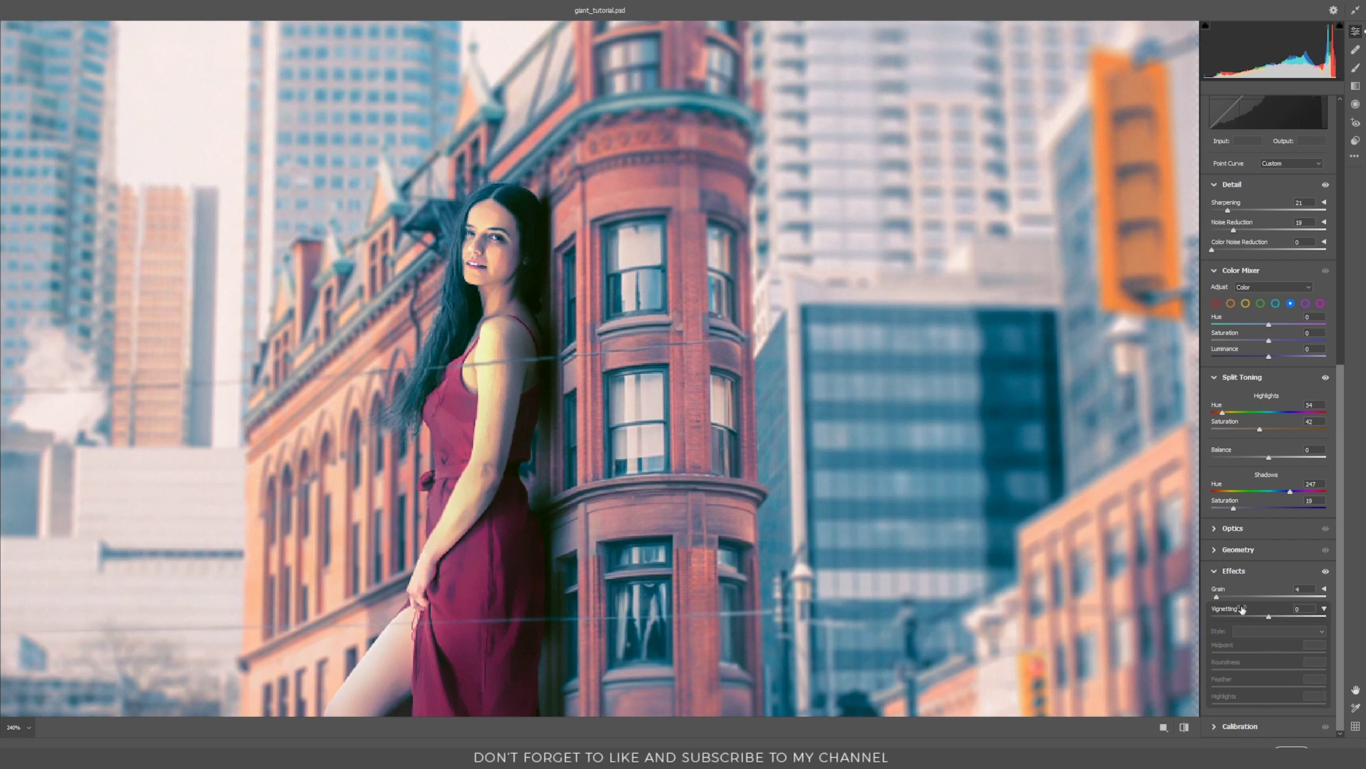
{"action": "left_click_drag", "start_coordinate": [1217, 596], "coordinate": [1170, 593]}
{"action": "type", "text": "6"}
{"action": "left_click", "coordinate": [1246, 596]}
{"action": "type", "text": "4"}
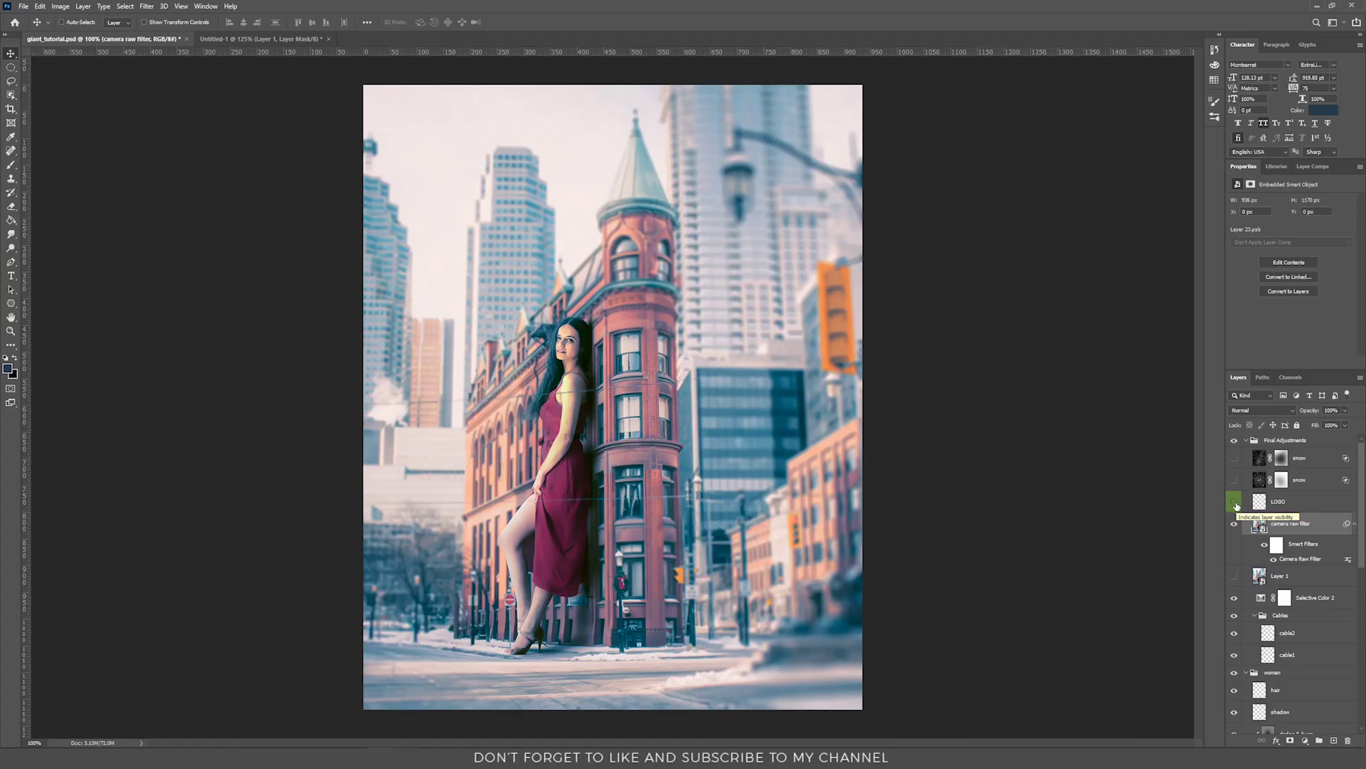
Step: Make the LOGO and lower snow layers visible, check the snow's Screen blend, and inspect the result
{"action": "left_click", "coordinate": [1236, 504]}
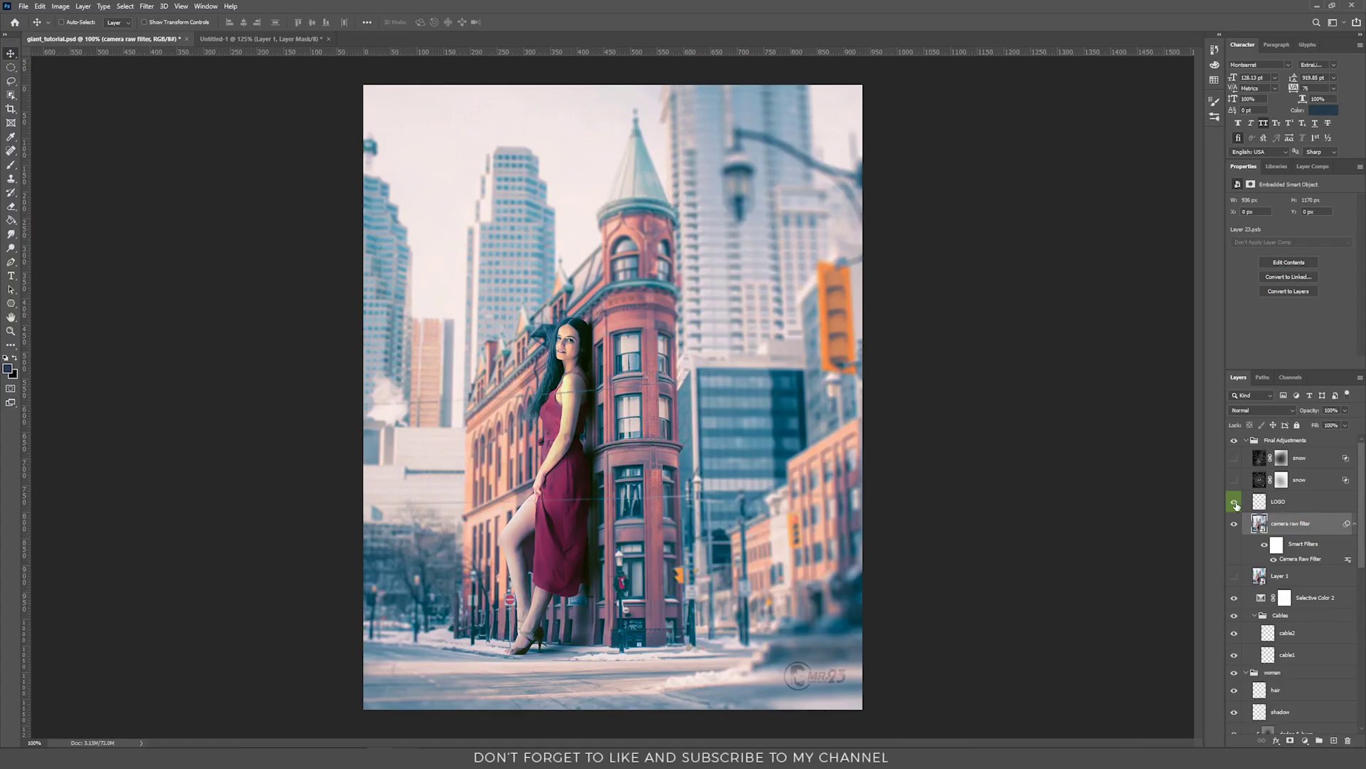
{"action": "left_click", "coordinate": [1240, 480]}
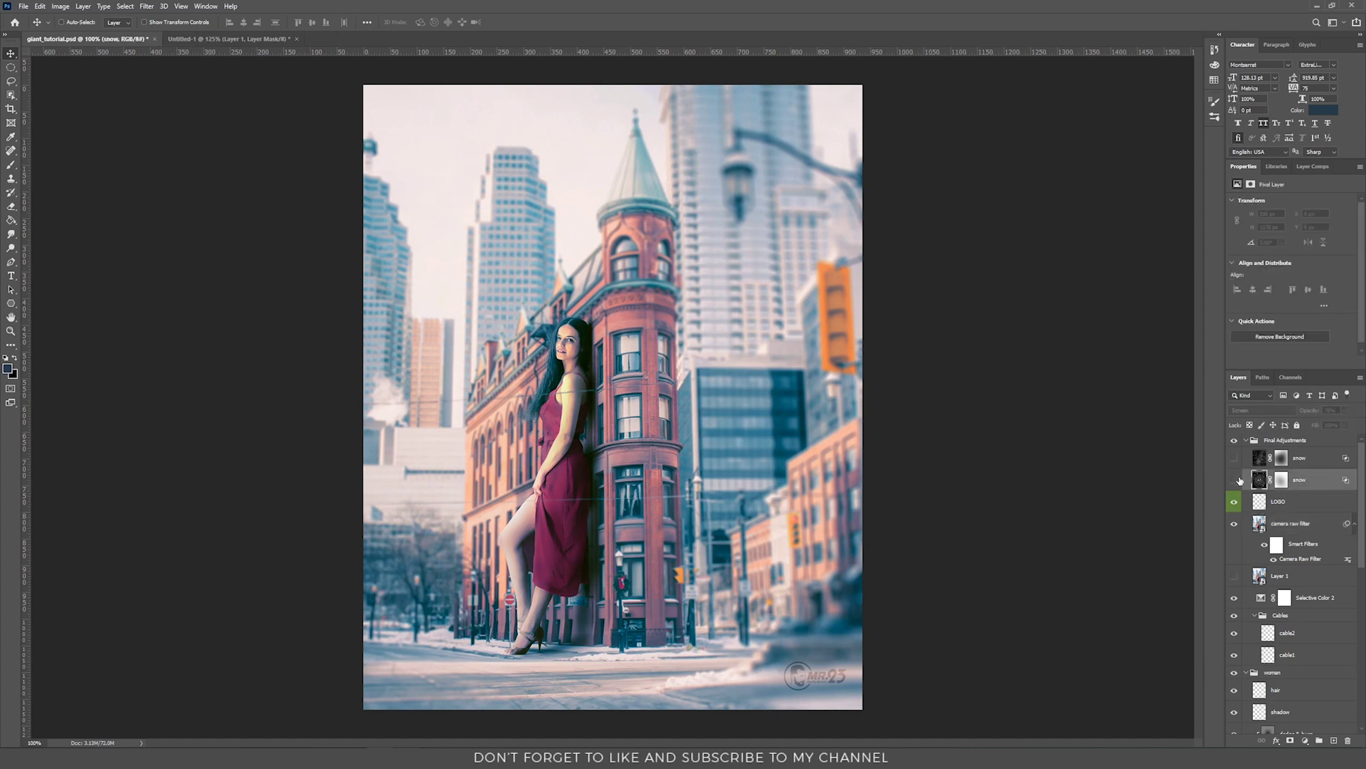
{"action": "left_click", "coordinate": [1235, 480]}
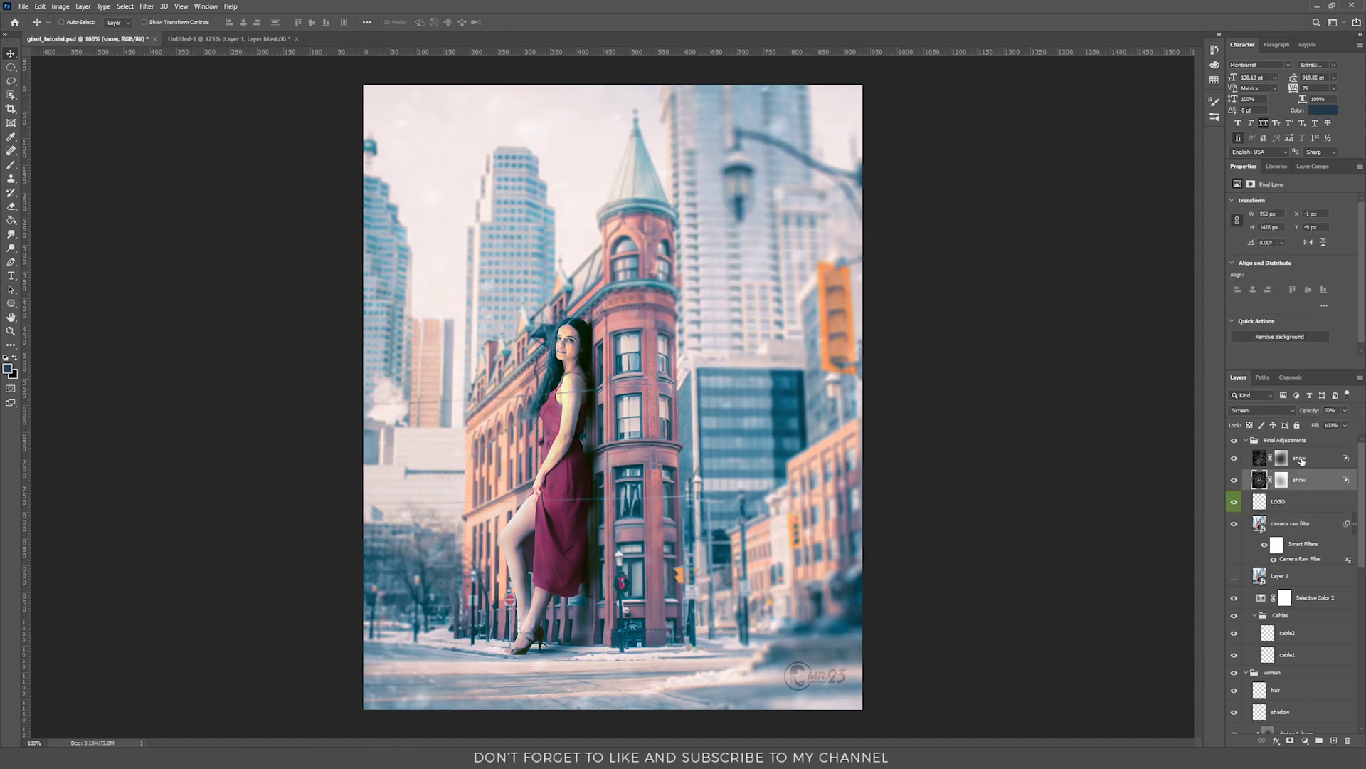
{"action": "left_click", "coordinate": [1257, 413]}
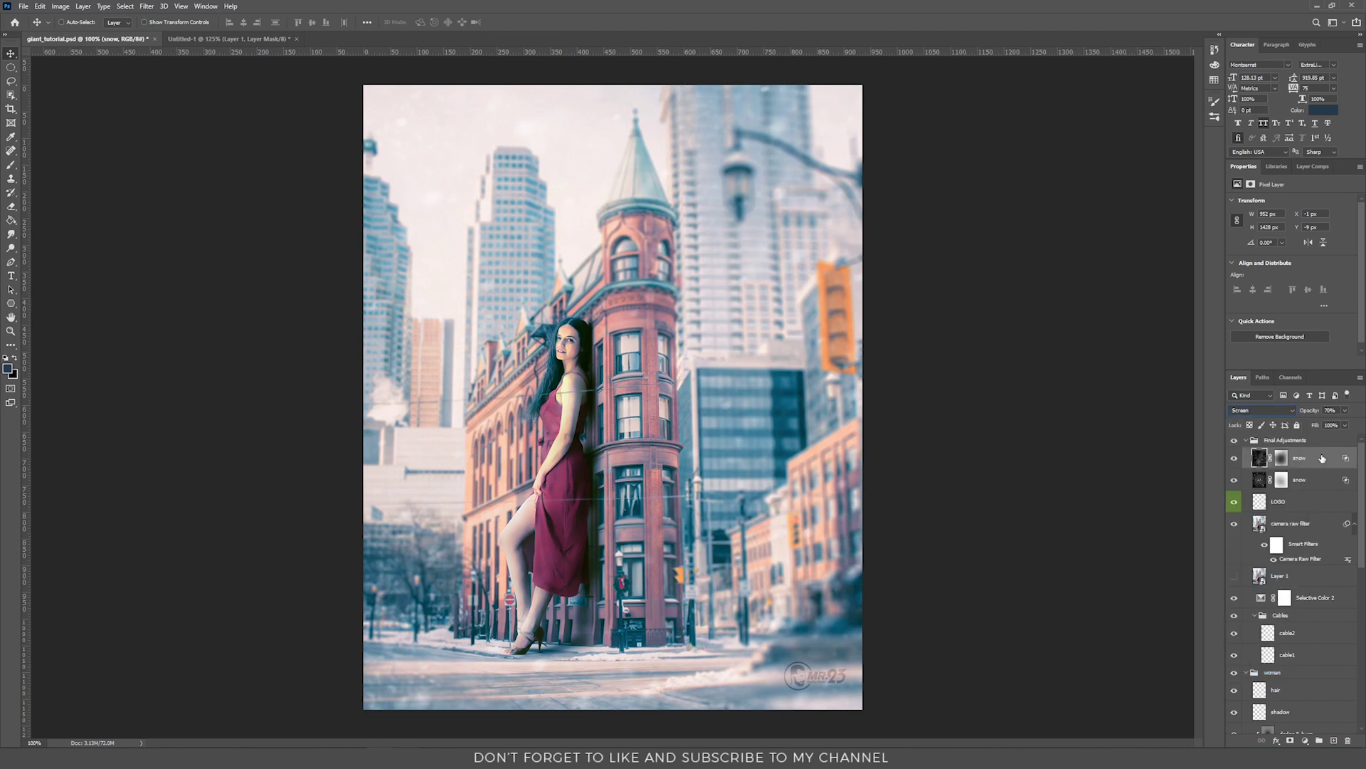
{"action": "scroll", "coordinate": [610, 414], "scroll_direction": "up", "scroll_amount": 4}
{"action": "scroll", "coordinate": [610, 414], "scroll_direction": "down", "scroll_amount": 3}
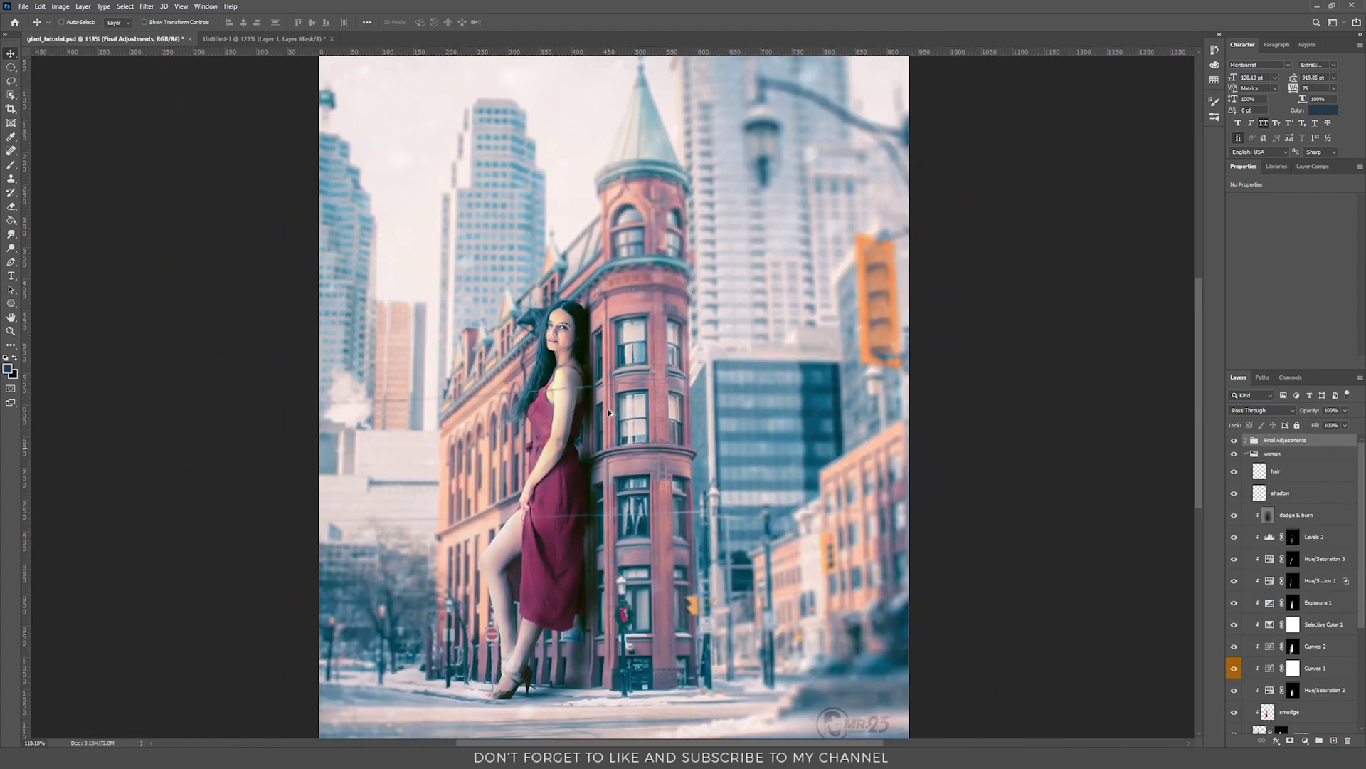
{"action": "left_click_drag", "start_coordinate": [626, 570], "coordinate": [636, 536]}
{"action": "scroll", "coordinate": [610, 519], "scroll_direction": "up", "scroll_amount": 4}
{"action": "scroll", "coordinate": [610, 518], "scroll_direction": "down", "scroll_amount": 2}
{"action": "scroll", "coordinate": [610, 520], "scroll_direction": "down", "scroll_amount": 1}
{"action": "scroll", "coordinate": [609, 519], "scroll_direction": "up", "scroll_amount": 2}
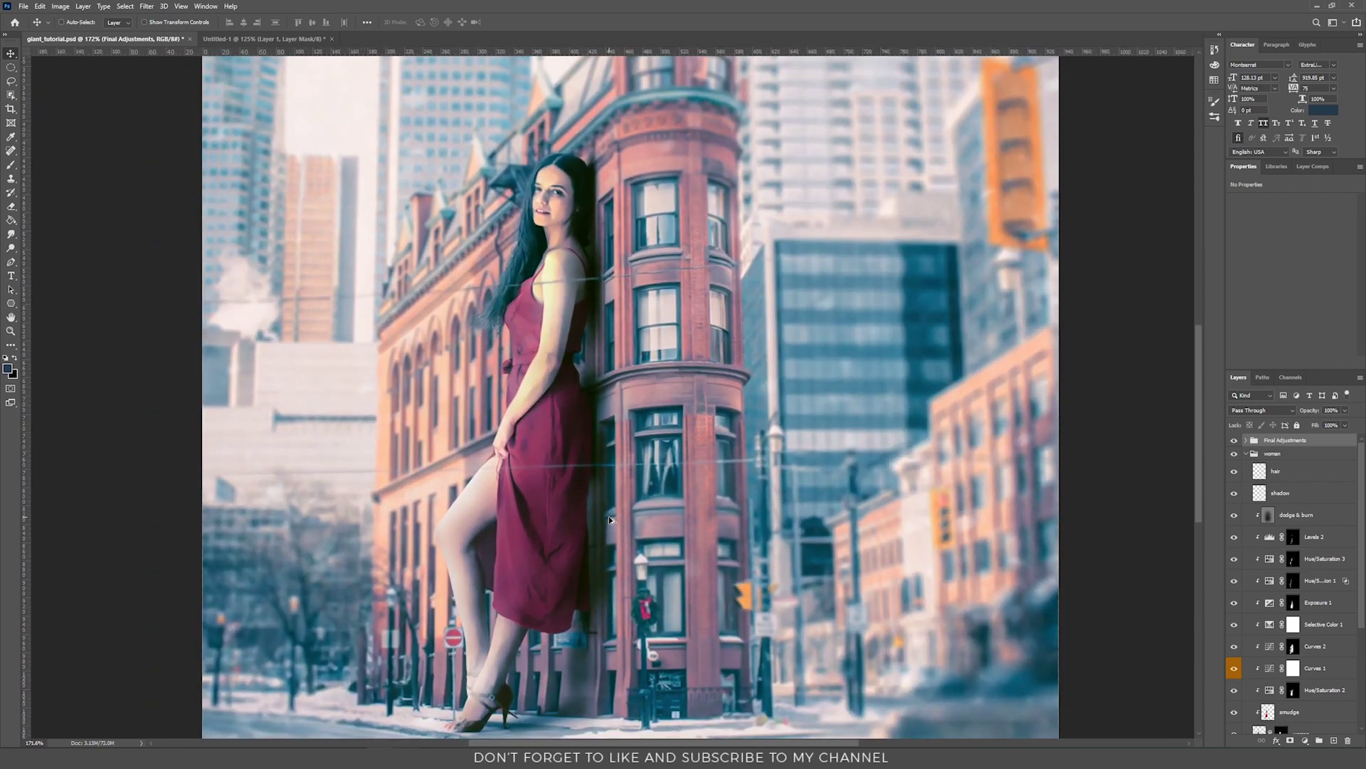